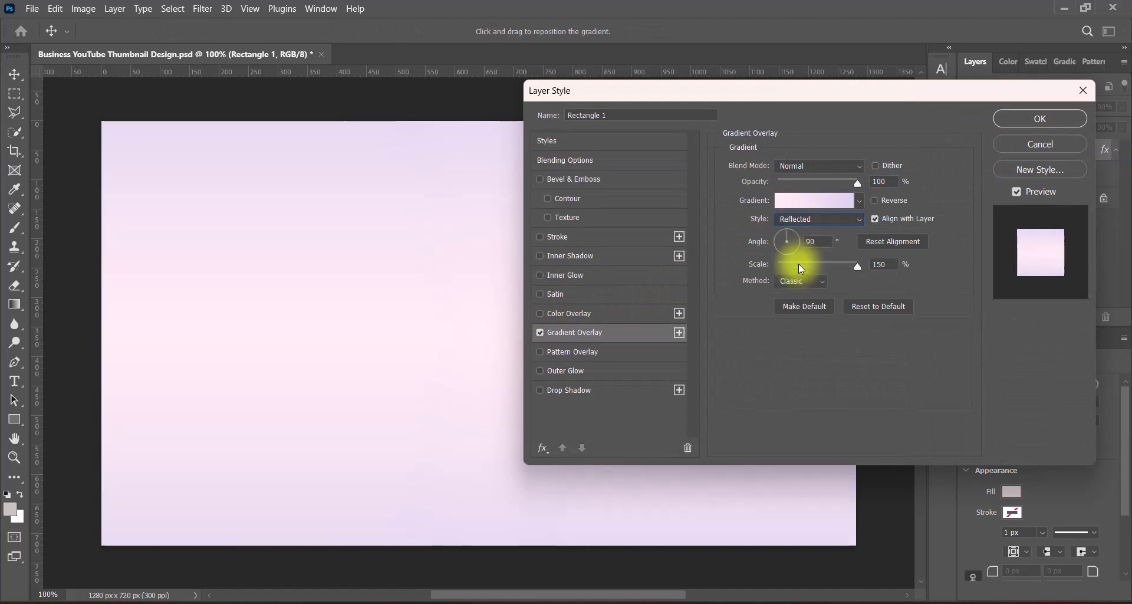
Step: Apply the Purple_22 preset from the Purples group to the rectangle's gradient overlay
left_click(859, 201)
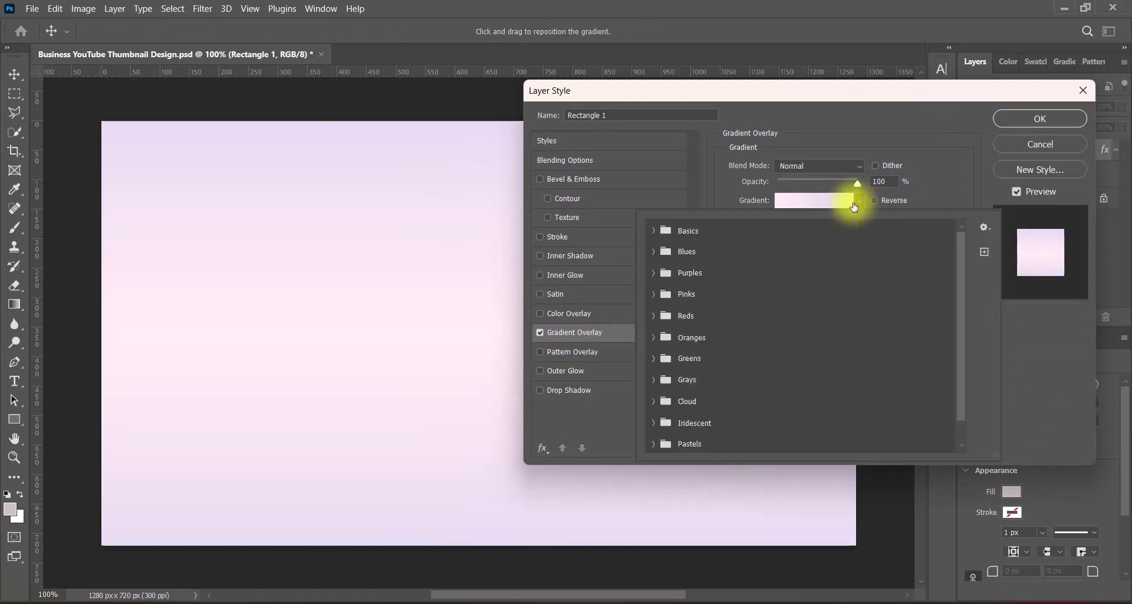
left_click(653, 273)
left_click(861, 319)
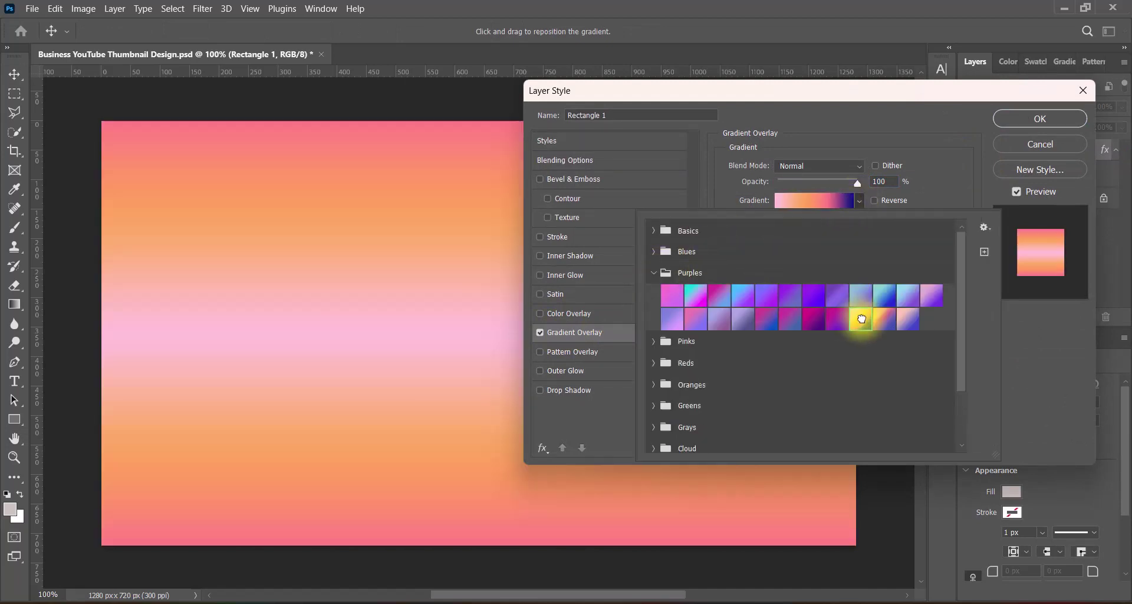
left_click(884, 319)
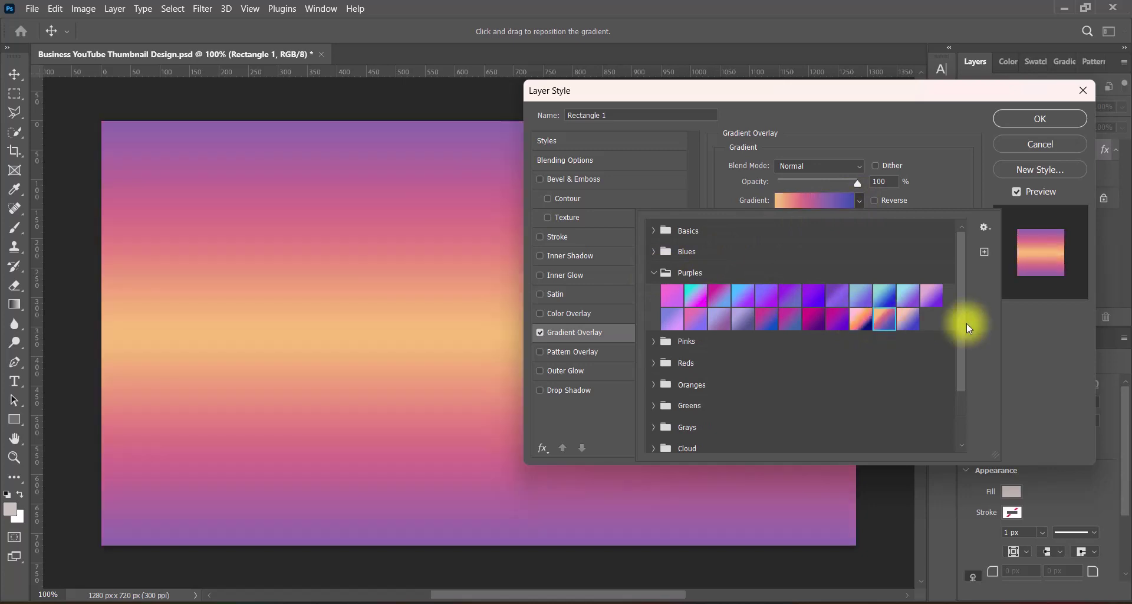
left_click(1013, 335)
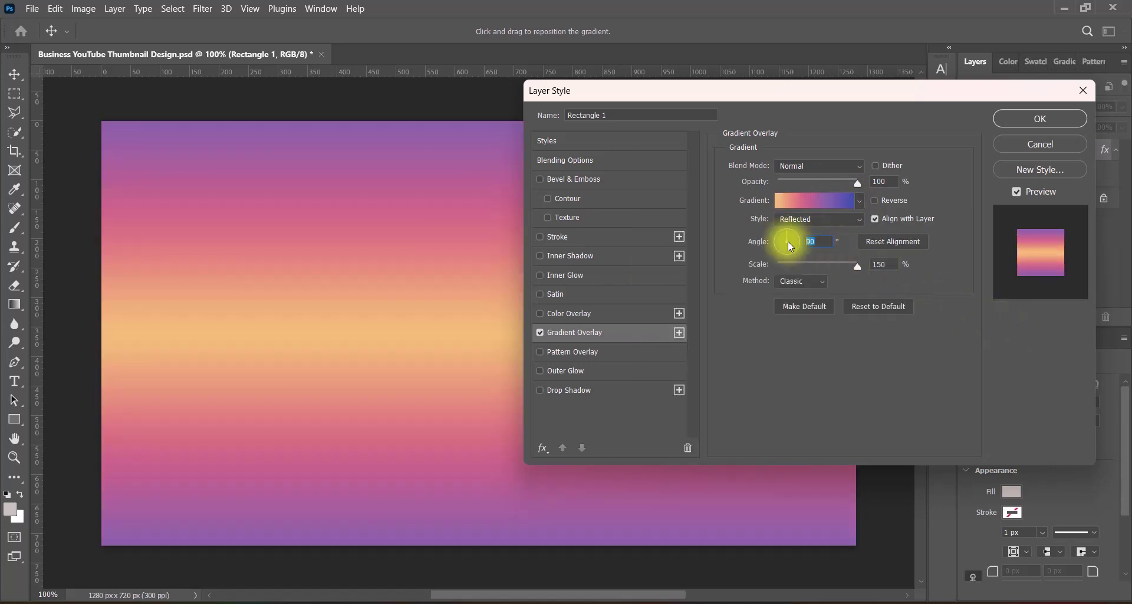
Step: Reverse the gradient overlay and set its angle to -60°
type("60")
left_click(874, 201)
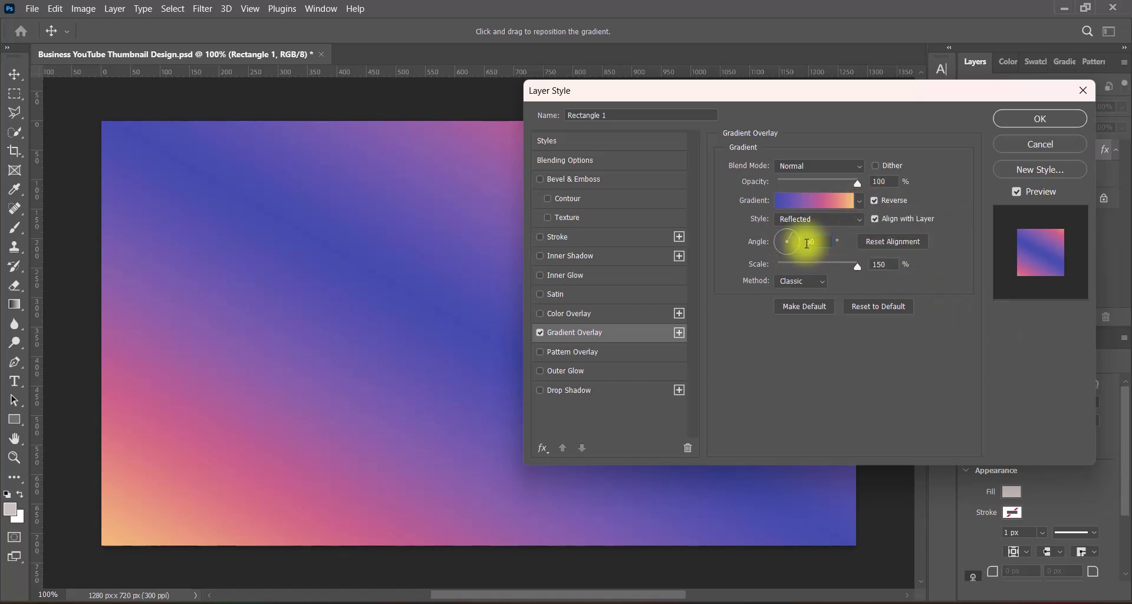
type("-")
Step: Recolor the pink gradient stop at location 35 to a dark maroon
left_click(811, 200)
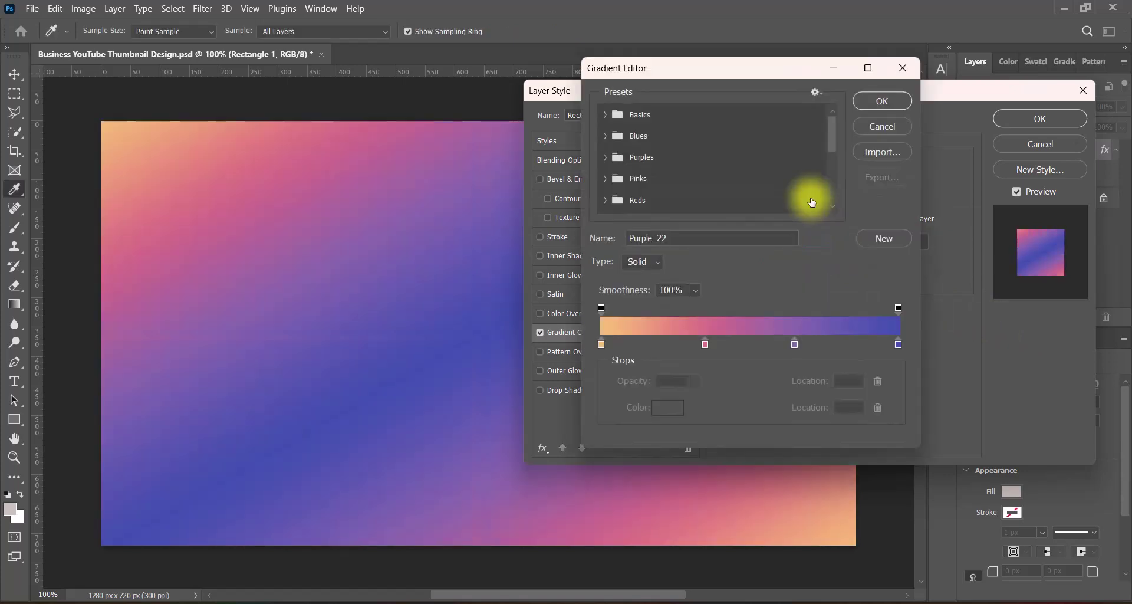
double_click(706, 344)
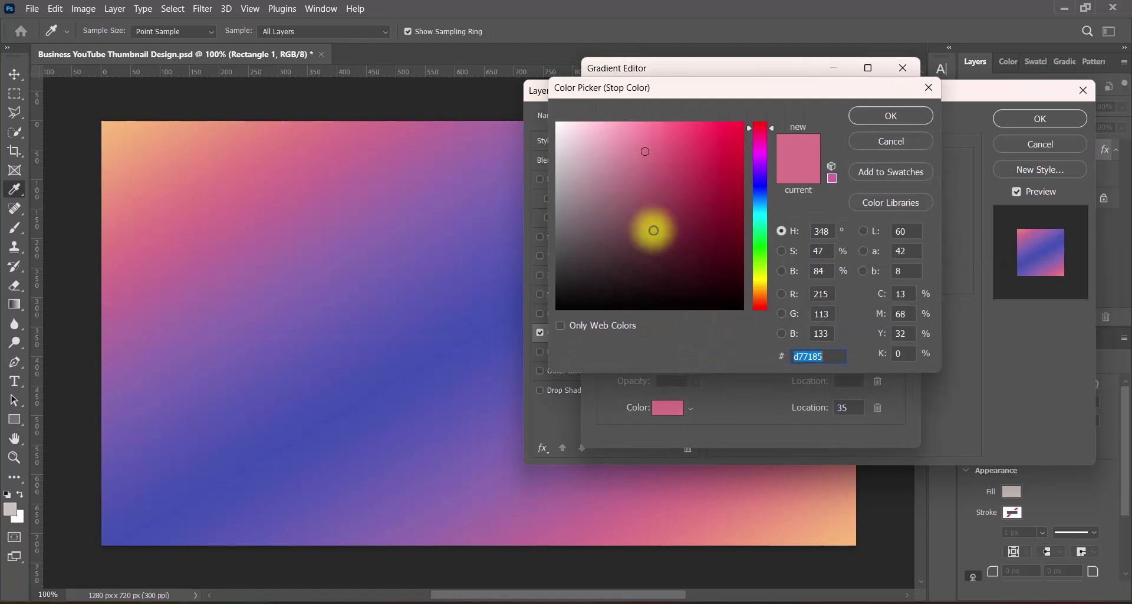
left_click(648, 219)
type("511521")
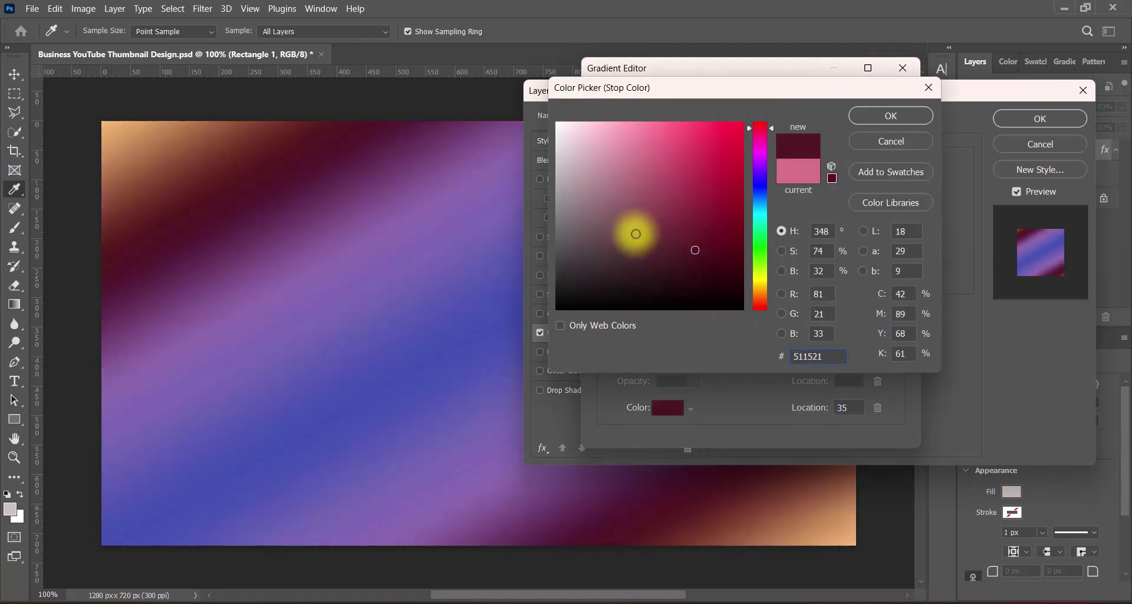
left_click(645, 254)
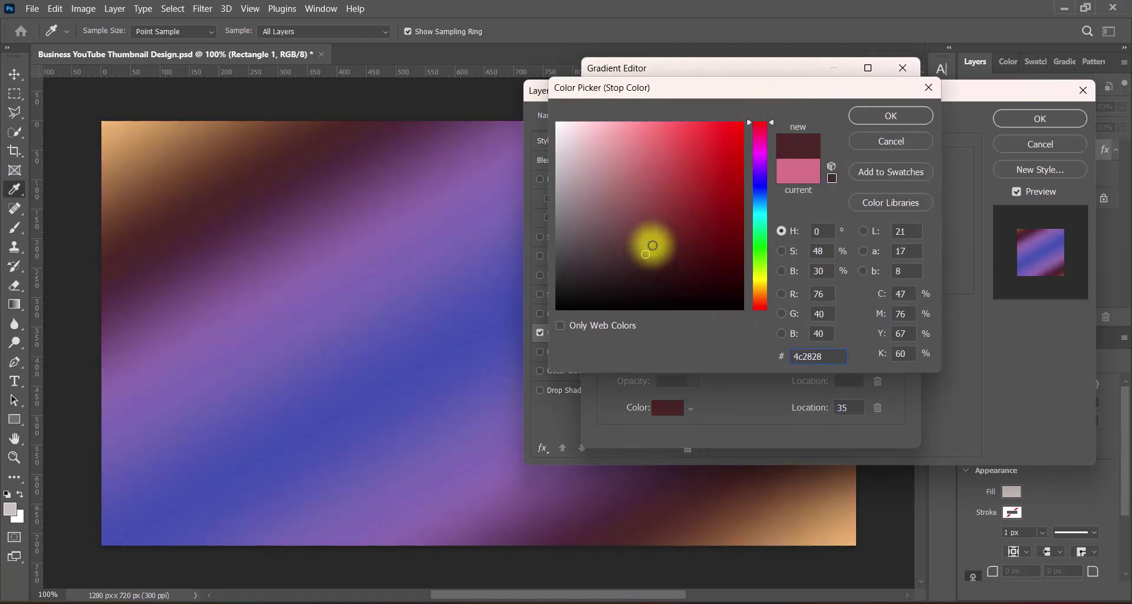
left_click(864, 119)
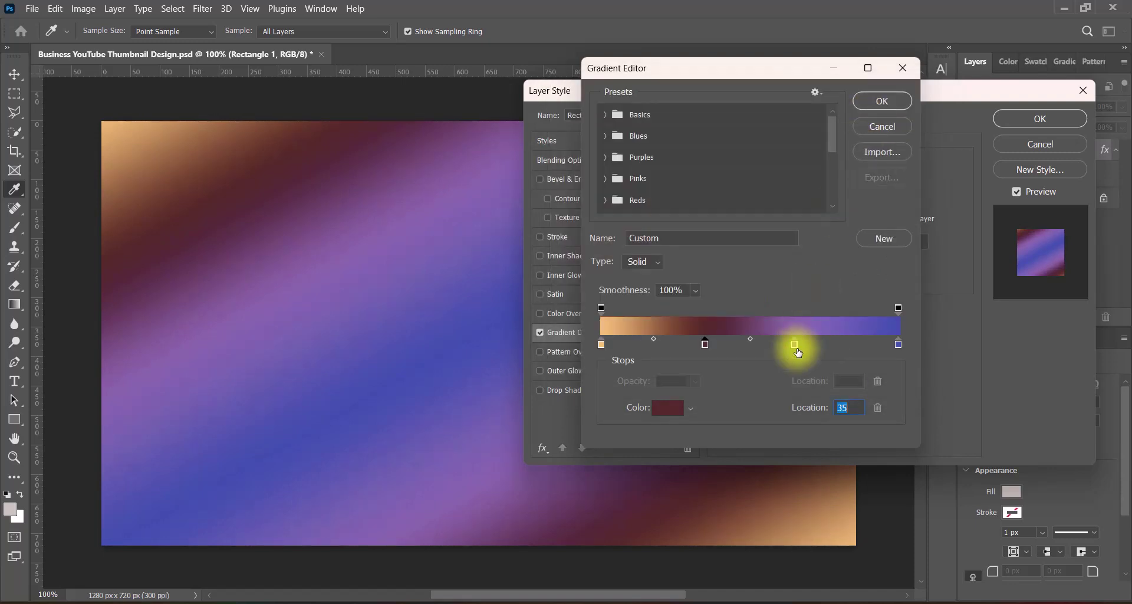
Step: Recolor the gradient stop at location 65 to a deeper purple and set the gradient method to Perceptual
double_click(794, 344)
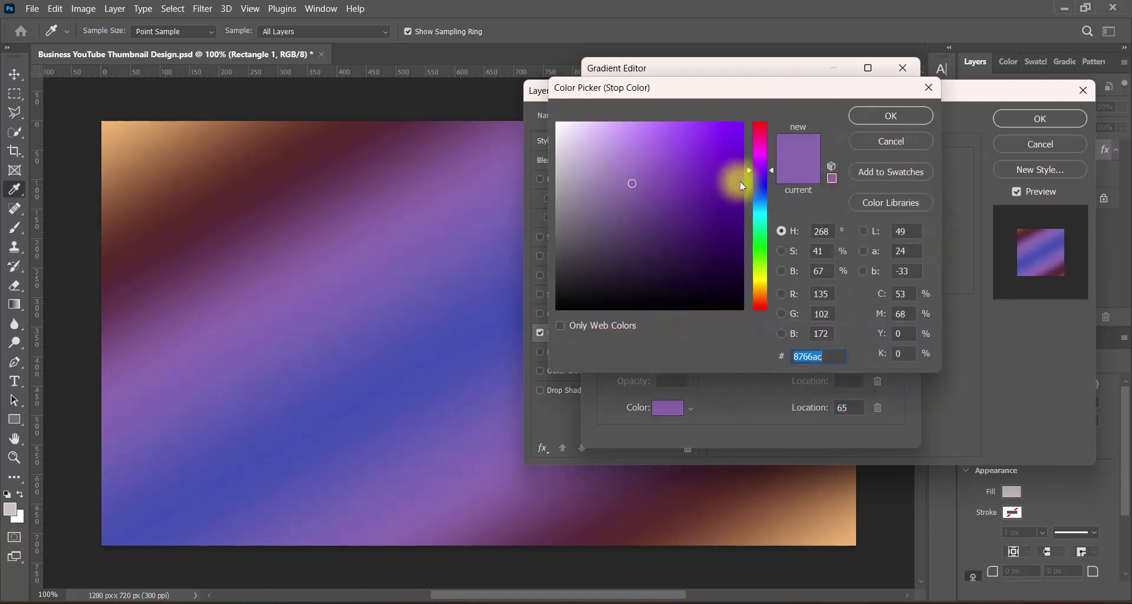
left_click(760, 169)
left_click(665, 202)
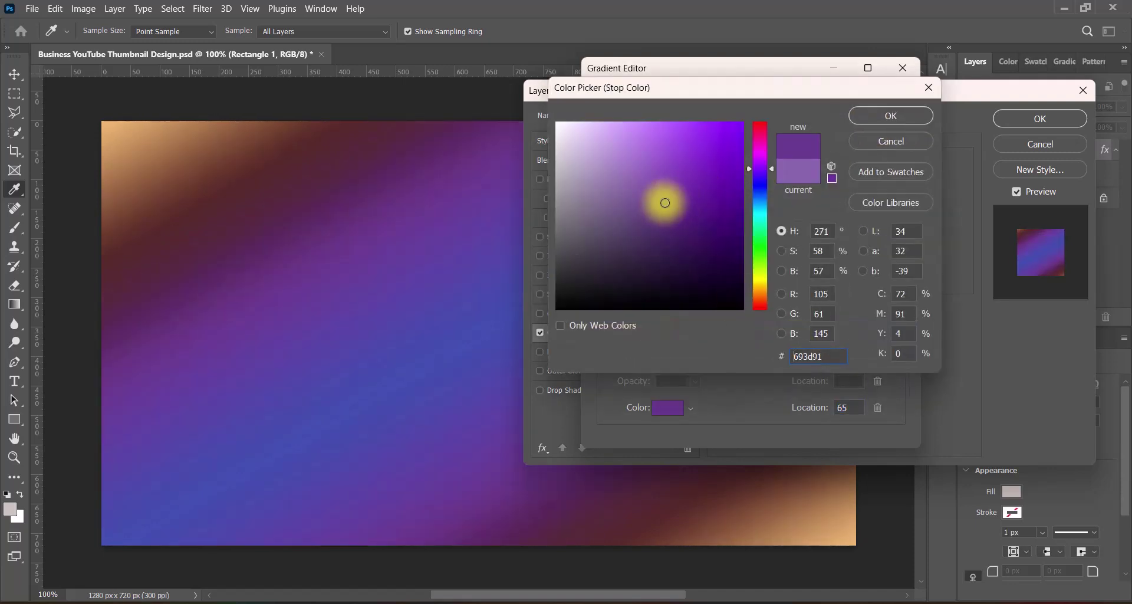
left_click(887, 115)
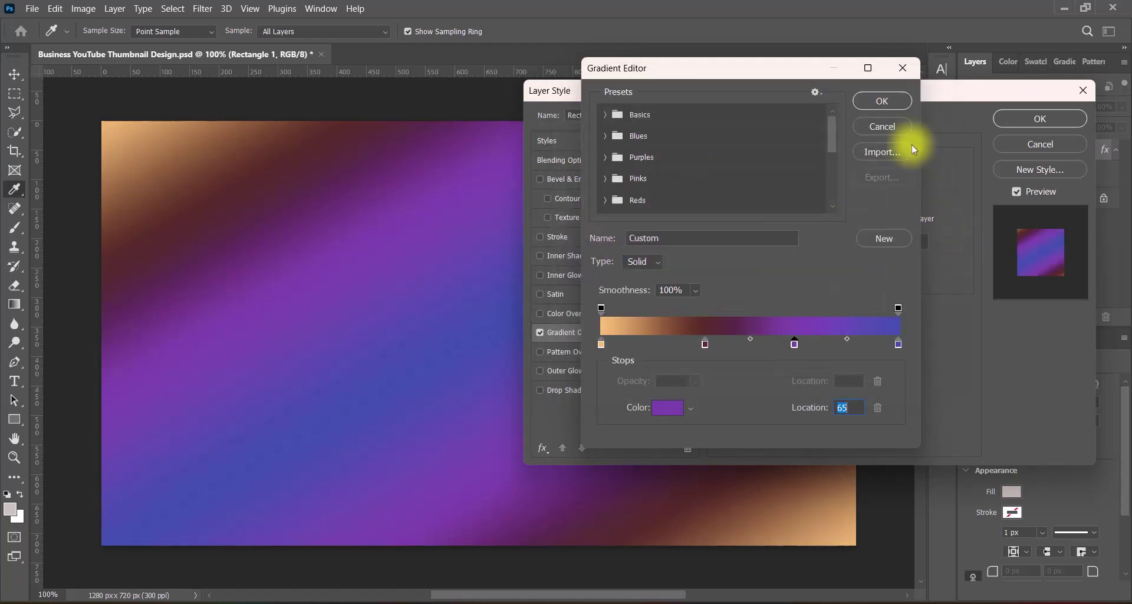
left_click(873, 96)
left_click(802, 281)
left_click(804, 294)
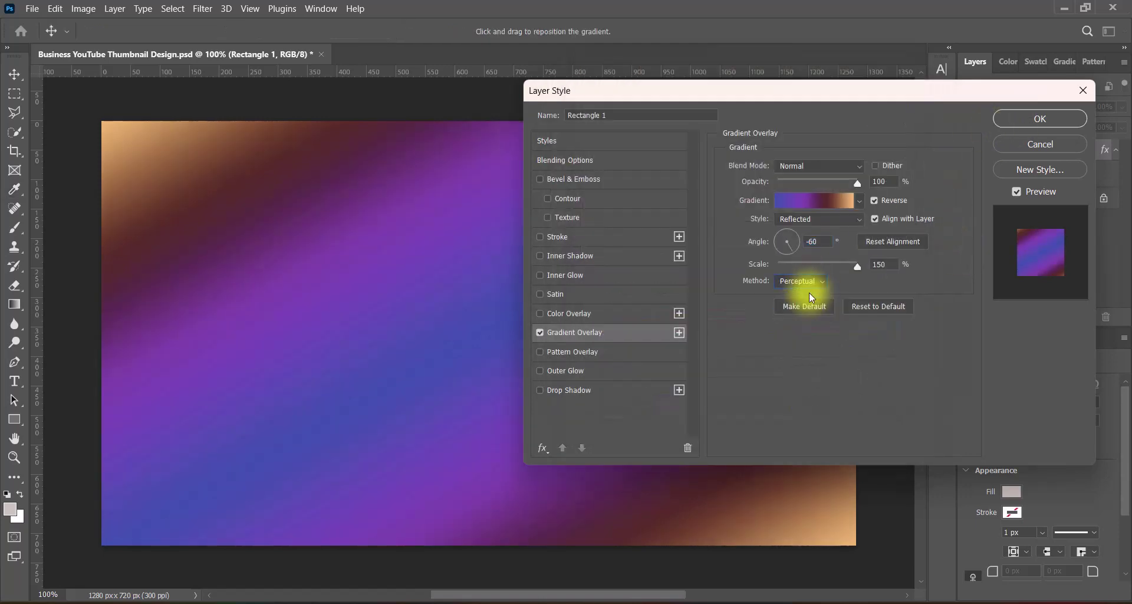
Step: Enable the Bevel & Emboss texture and give it the second pattern of the Water group
left_click(546, 217)
left_click(574, 220)
left_click(805, 182)
left_click(701, 287)
left_click(719, 309)
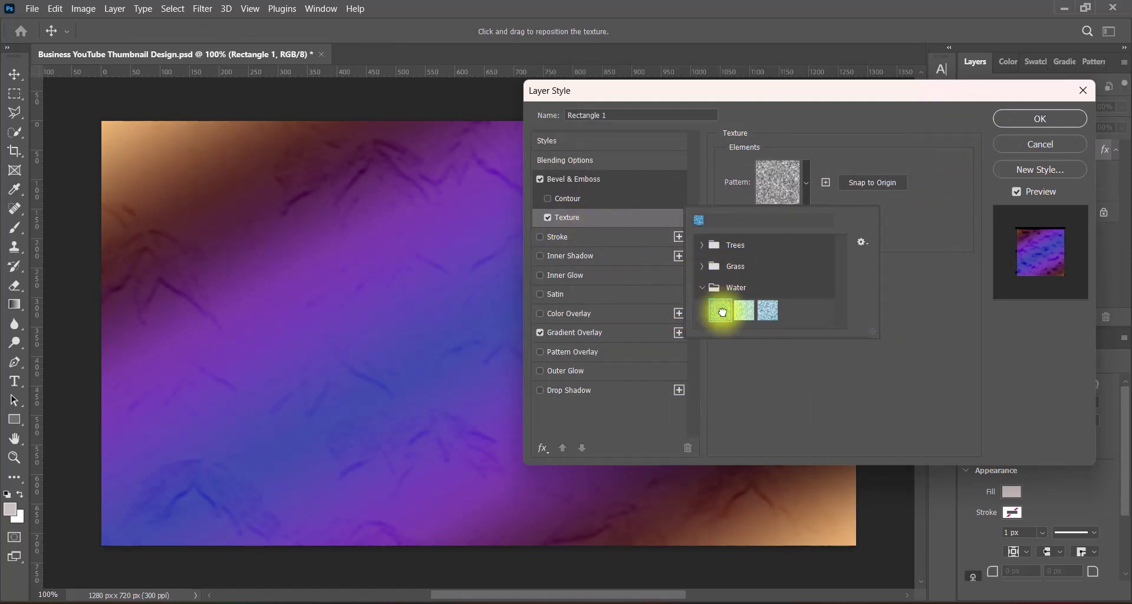
left_click(767, 309)
left_click(744, 312)
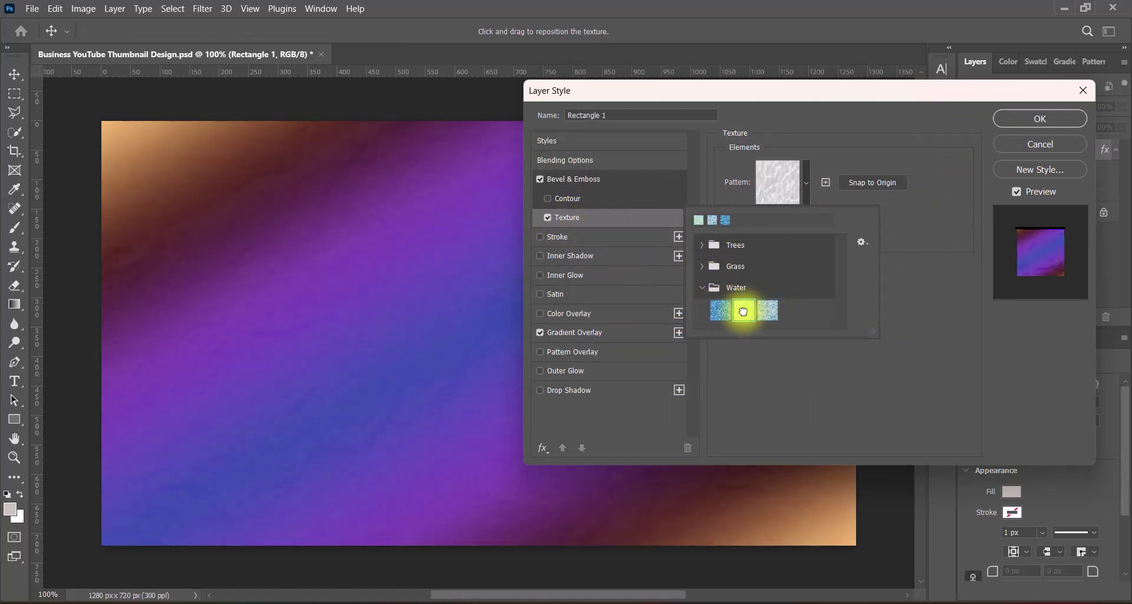
double_click(743, 311)
Step: Set the texture's depth to +1000% and its scale to 6%
left_click_drag(797, 230, 868, 228)
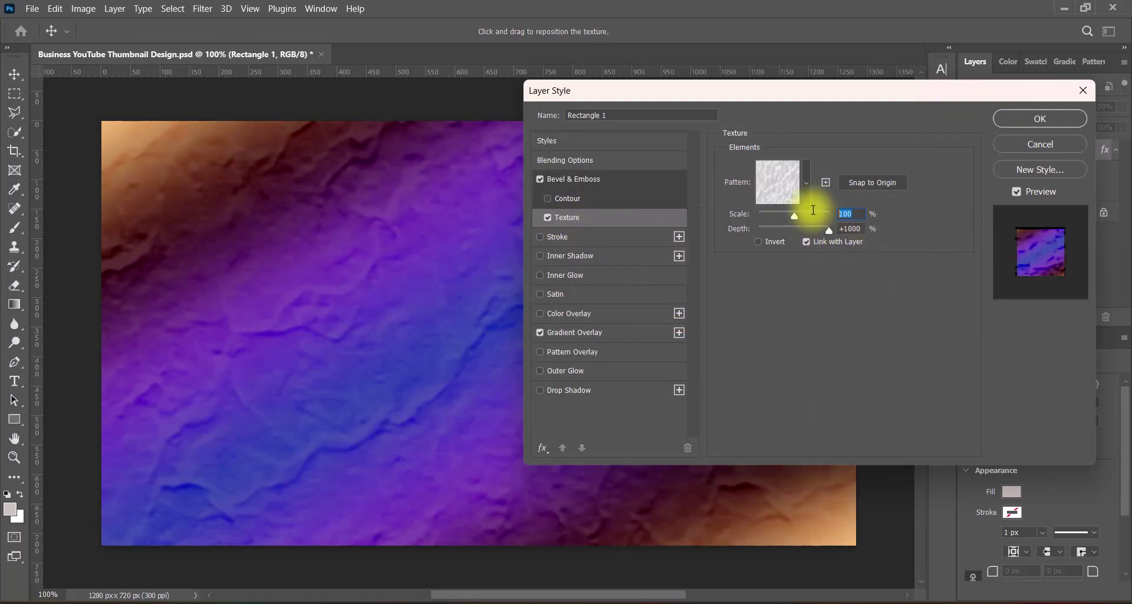
type("9")
key("Down")
key("Down")
key("Down")
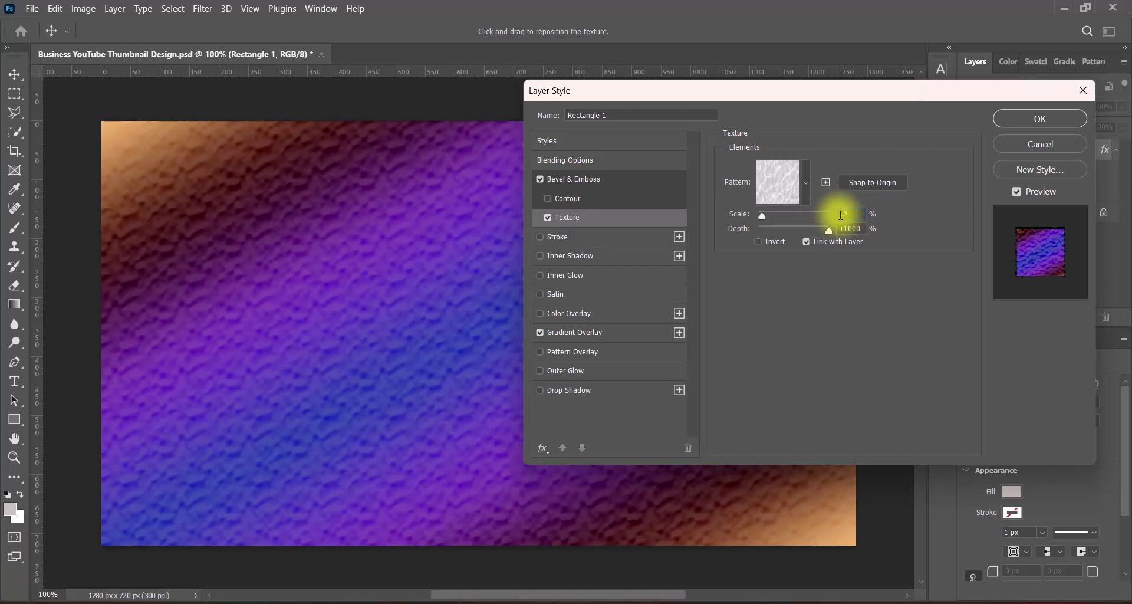
Step: Set the bevel style to Inner Bevel with the Smooth technique and a soften of 2 px
left_click(596, 178)
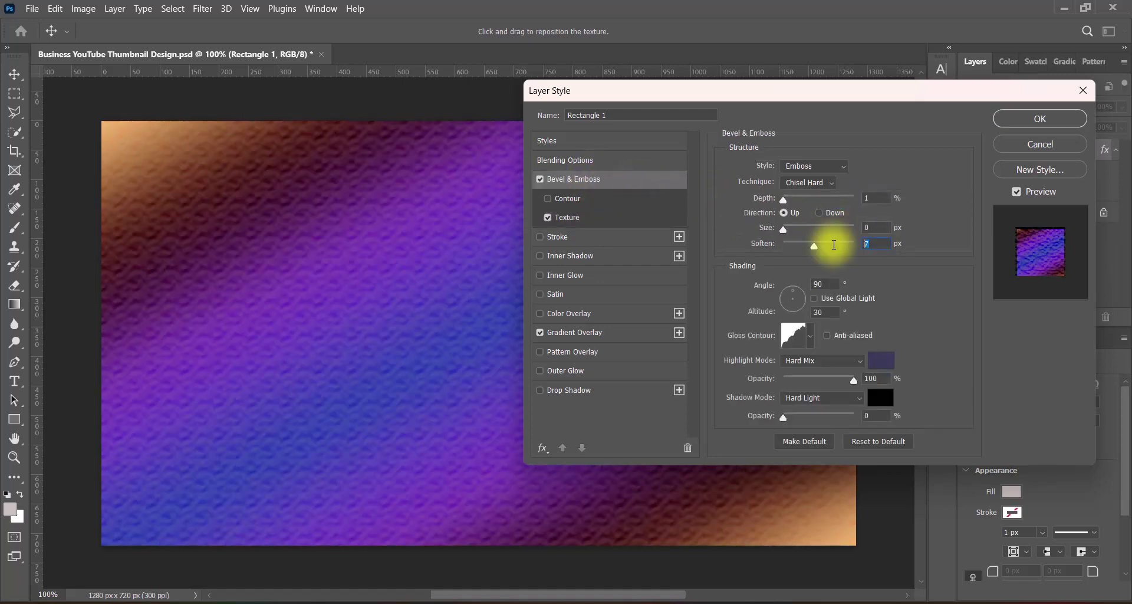
left_click(814, 166)
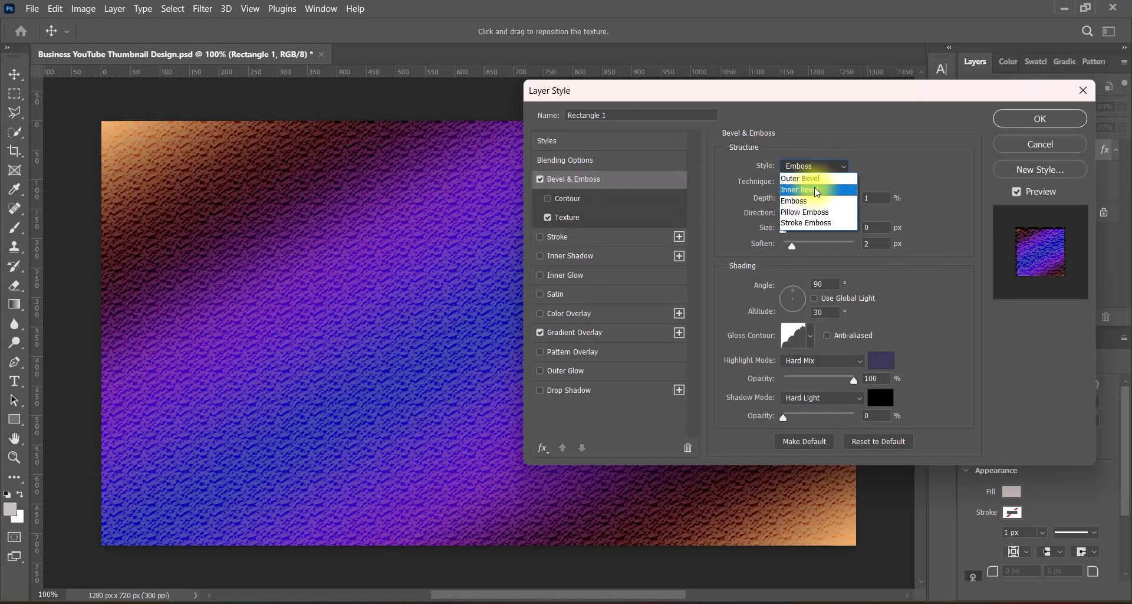
left_click(805, 189)
left_click(807, 182)
Step: Make the bevel highlight color white and set its highlight mode to Overlay
left_click(880, 359)
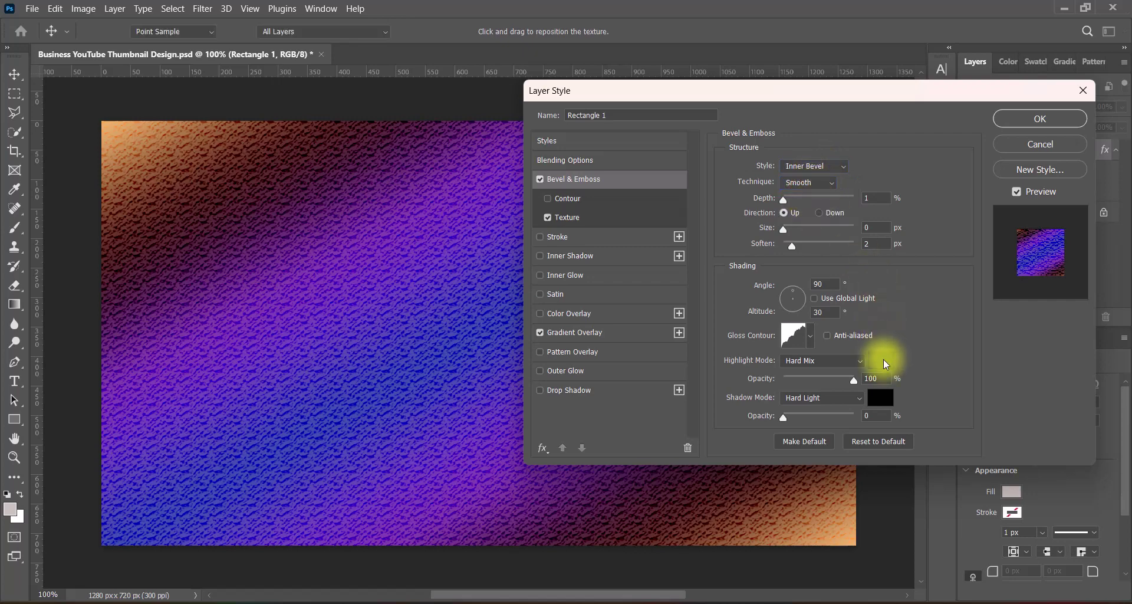
left_click_drag(615, 218, 536, 93)
left_click(869, 125)
left_click(837, 361)
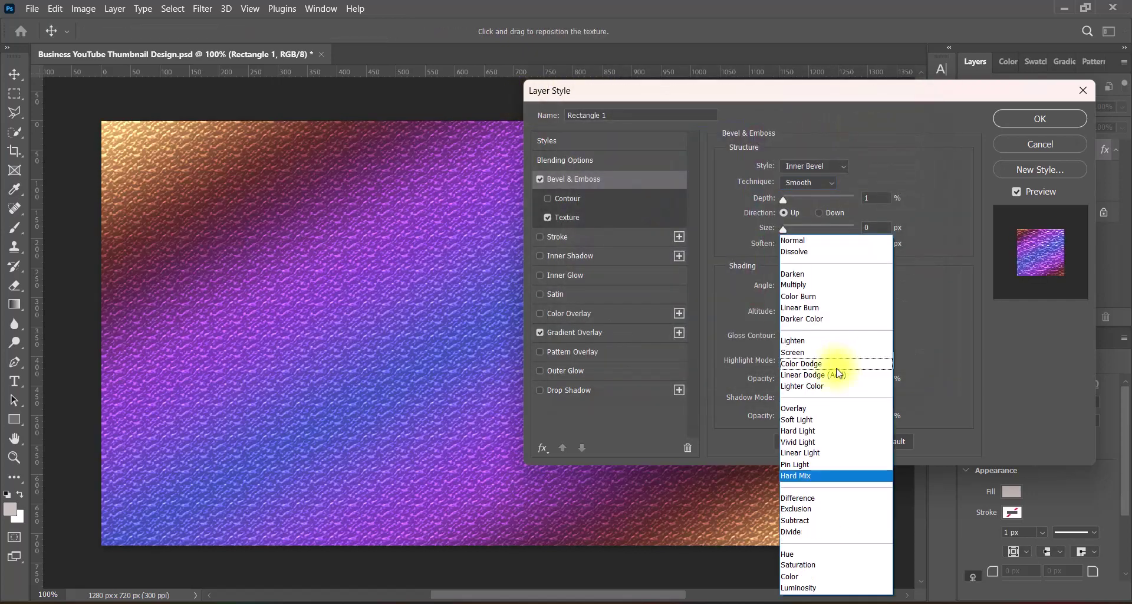
left_click(811, 413)
Step: Switch the texture to the first pattern of the Water group, with a scale of 6%
left_click(563, 217)
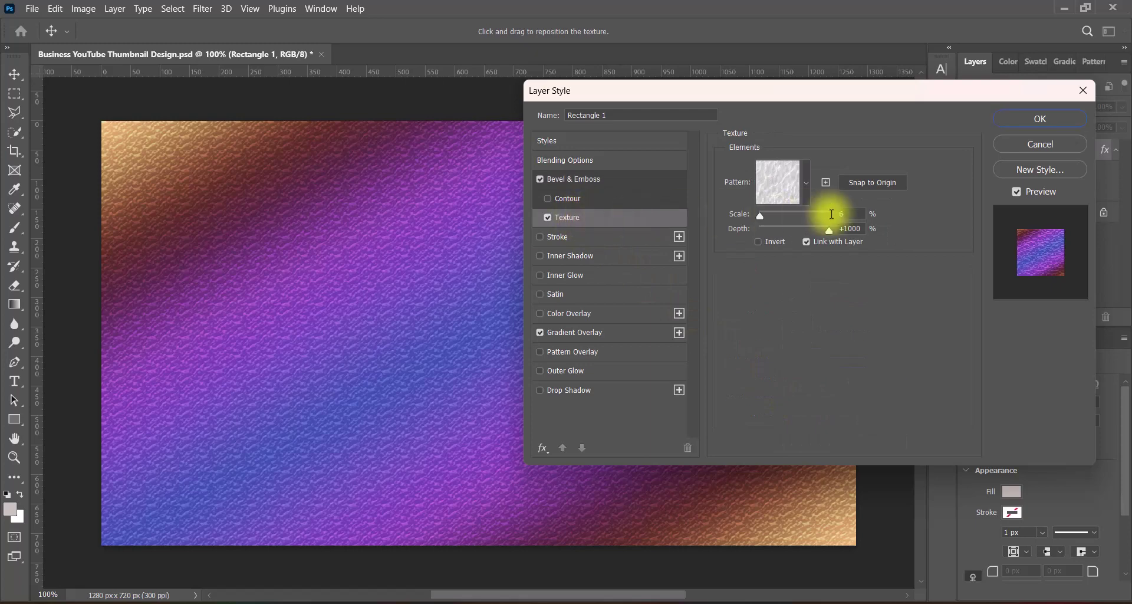
left_click(806, 183)
left_click(767, 310)
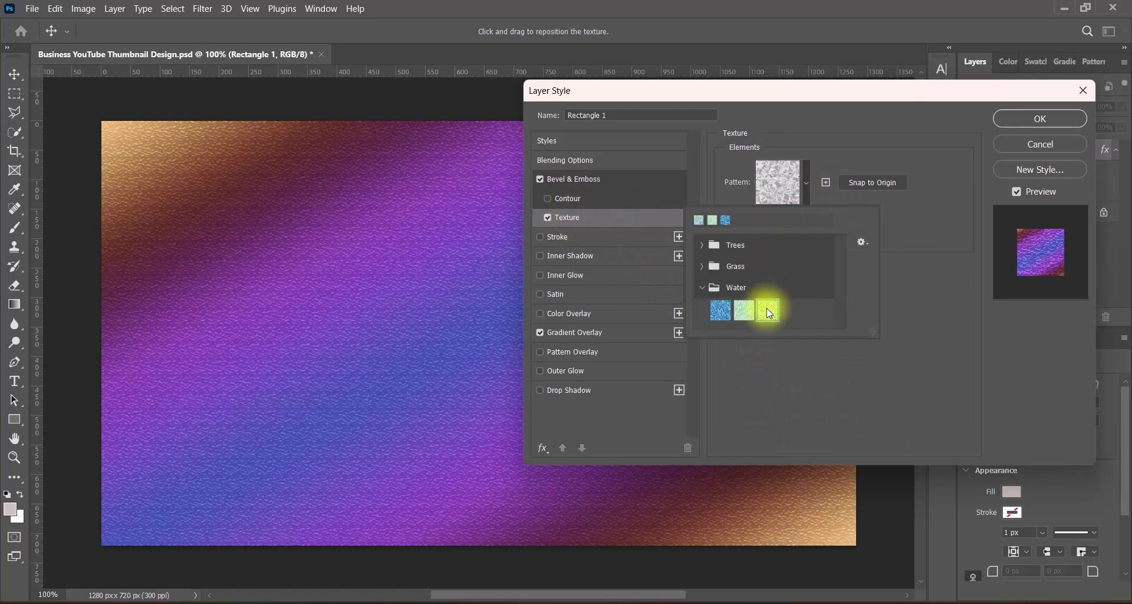
left_click(720, 310)
left_click(886, 265)
left_click_drag(853, 213, 817, 215)
type("21")
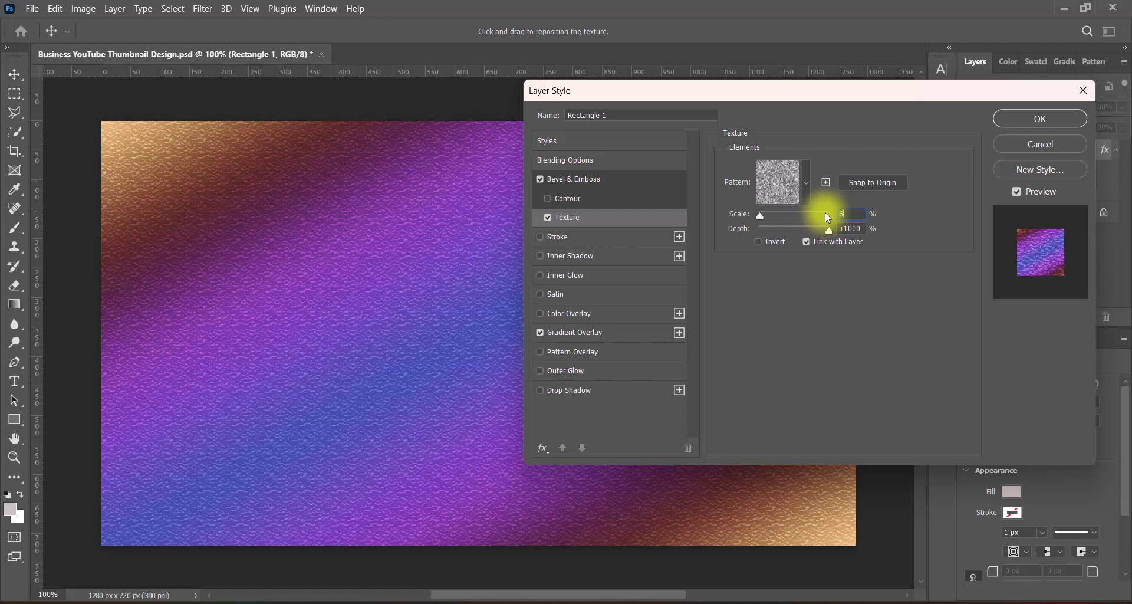
Step: Set the bevel's soften to 3 px
left_click(589, 179)
left_click_drag(873, 244, 848, 247)
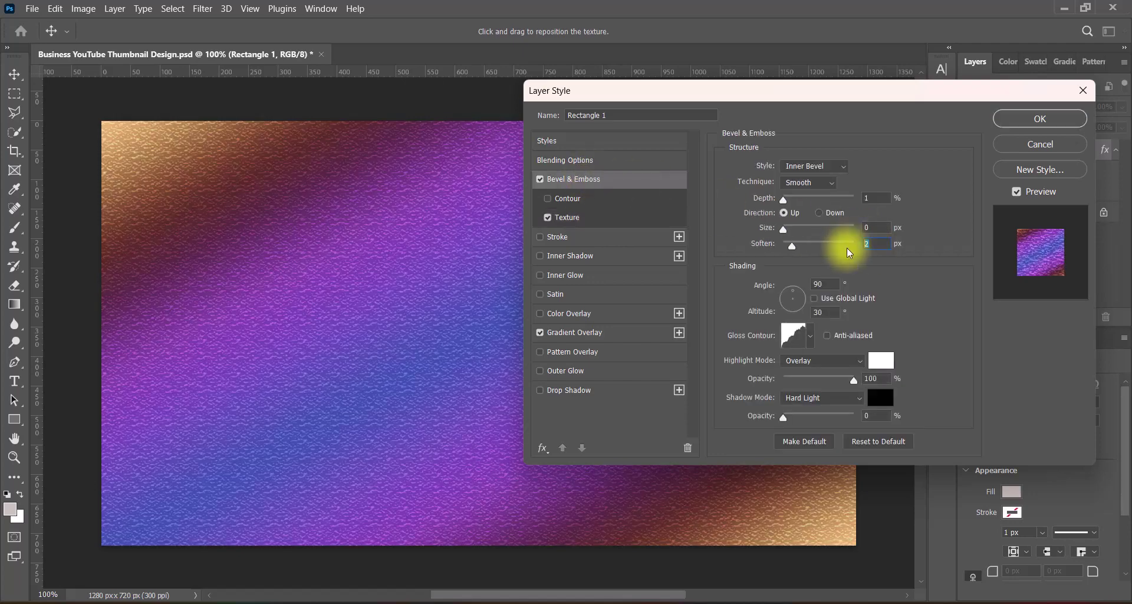
type("3")
Step: Try several gloss contour presets for the bevel and choose the ninth one, the double ring
left_click(810, 336)
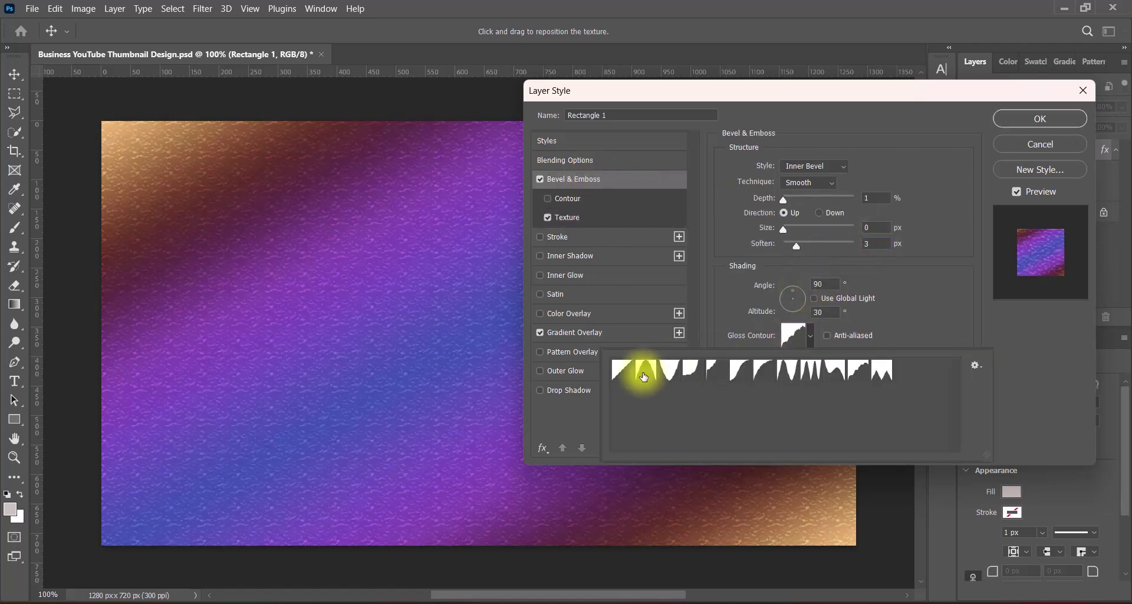
left_click(644, 372)
left_click(670, 371)
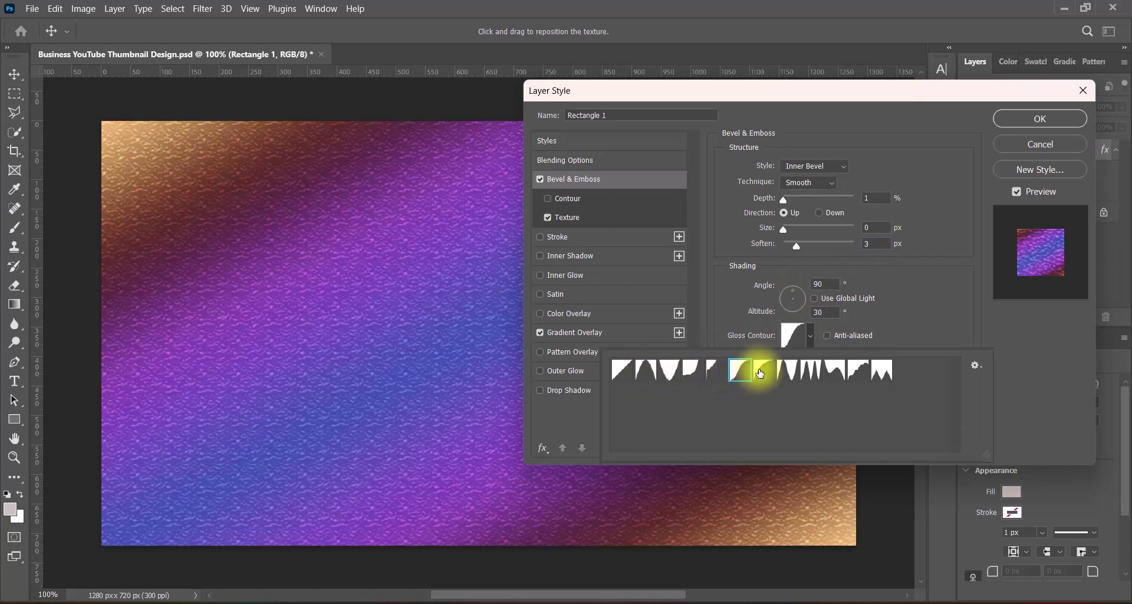
left_click(788, 371)
left_click(855, 371)
left_click(881, 370)
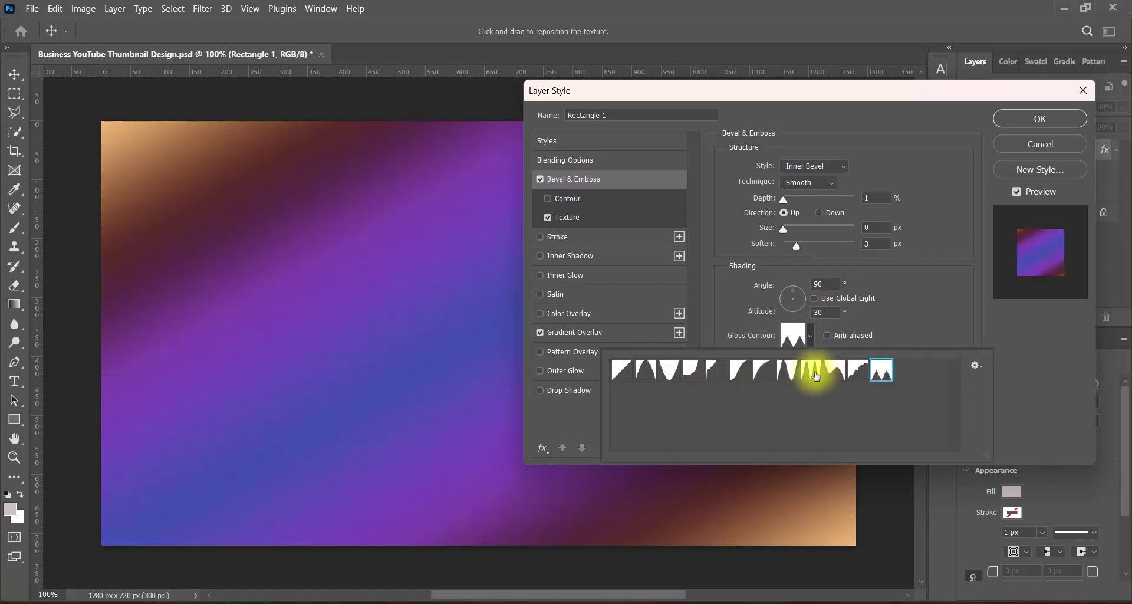
left_click(899, 311)
Step: Set the bevel's soften to 2 px and its size to 180 px, with the direction Up
left_click_drag(796, 246, 740, 251)
left_click_drag(869, 243, 848, 242)
type("2")
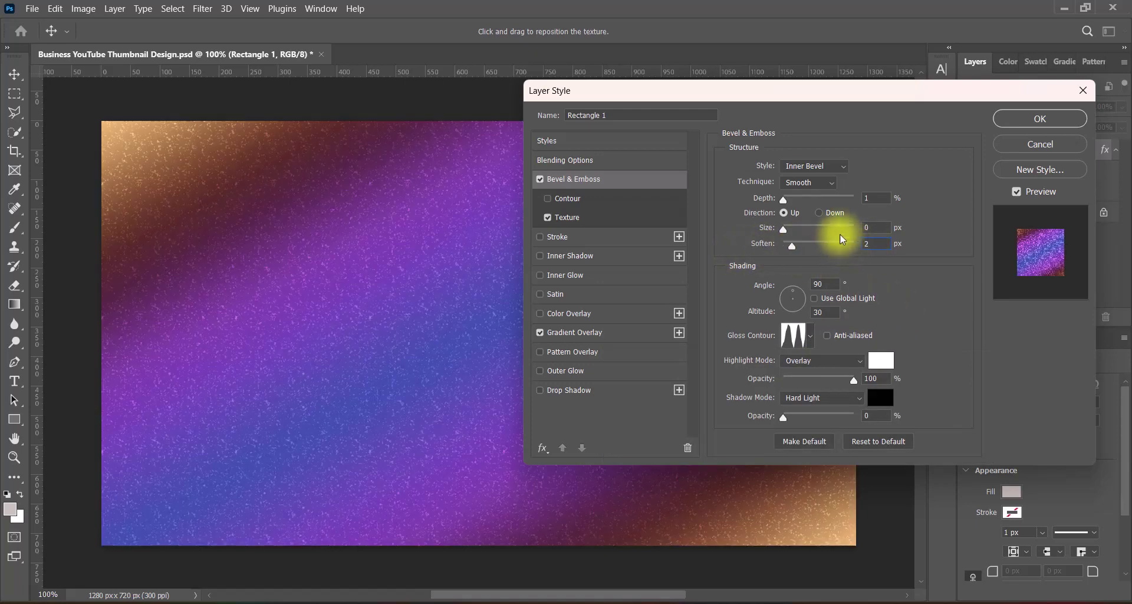
left_click(818, 213)
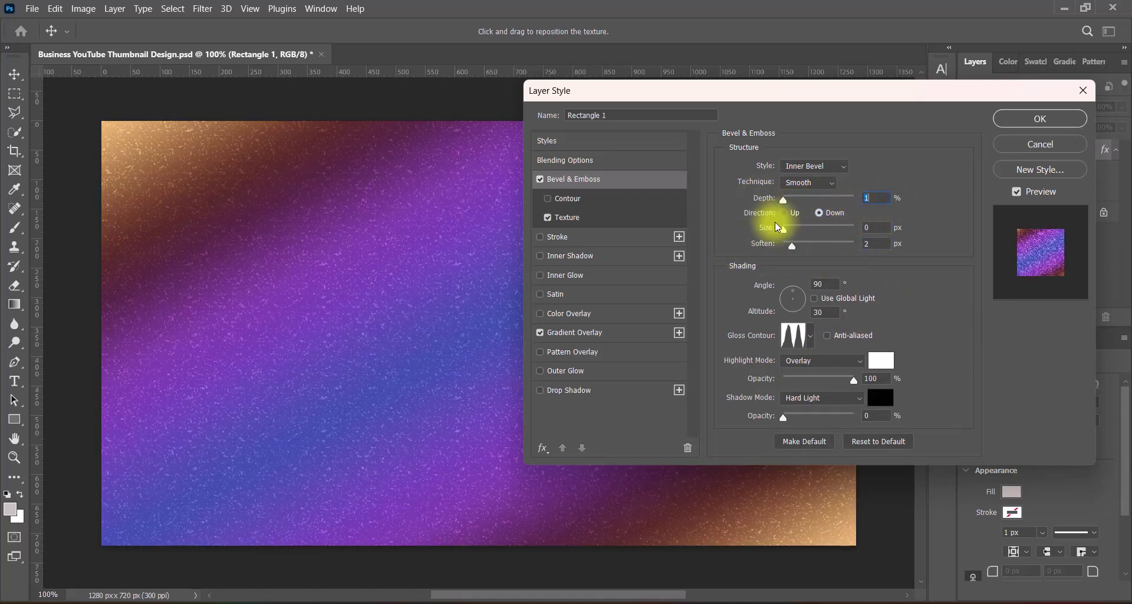
left_click_drag(778, 227, 859, 229)
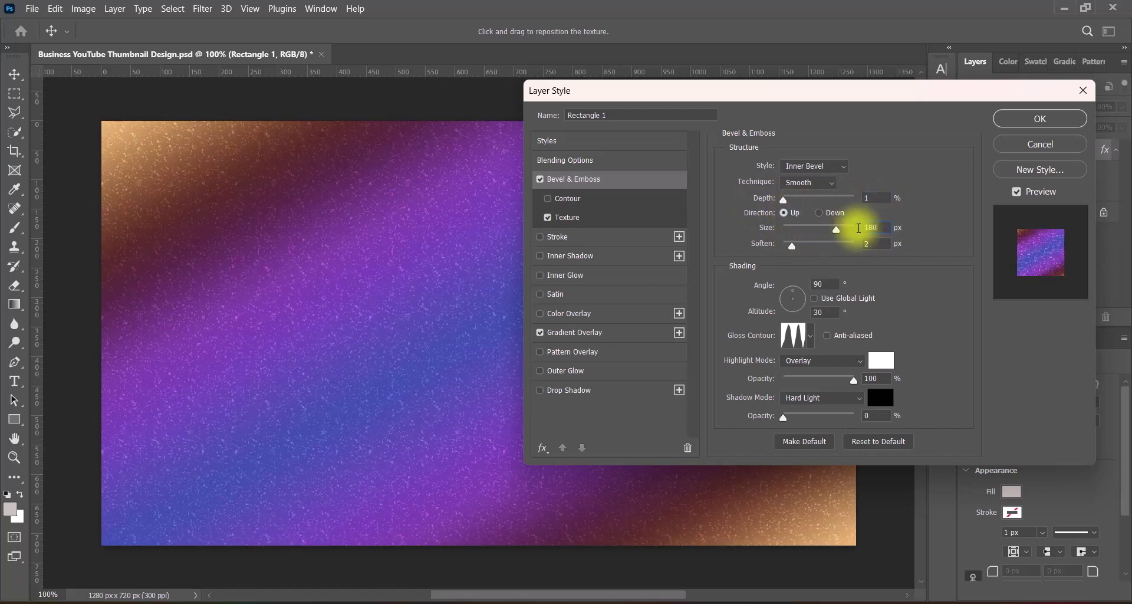
Step: Set the bevel's shadow mode to Dissolve and the shadow opacity to 3%
left_click(850, 398)
left_click(792, 255)
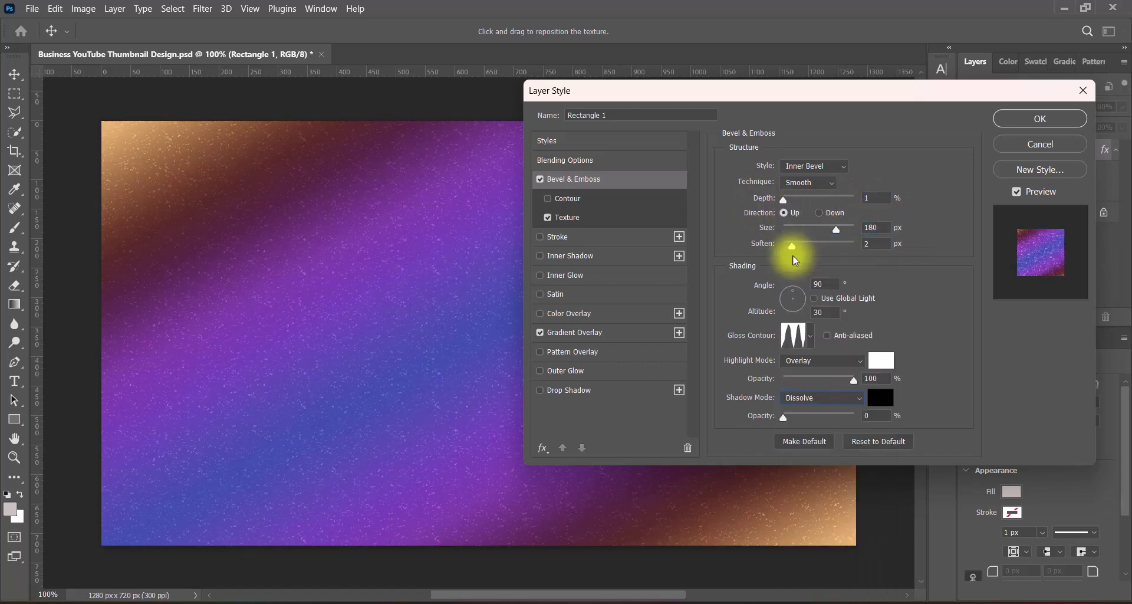
mouse_move(783, 416)
left_mouse_down()
mouse_move(800, 418)
mouse_move(785, 421)
left_mouse_up()
Step: Set the bevel's shadow colour to a golden yellow and apply the layer style to the rectangle
left_click(880, 397)
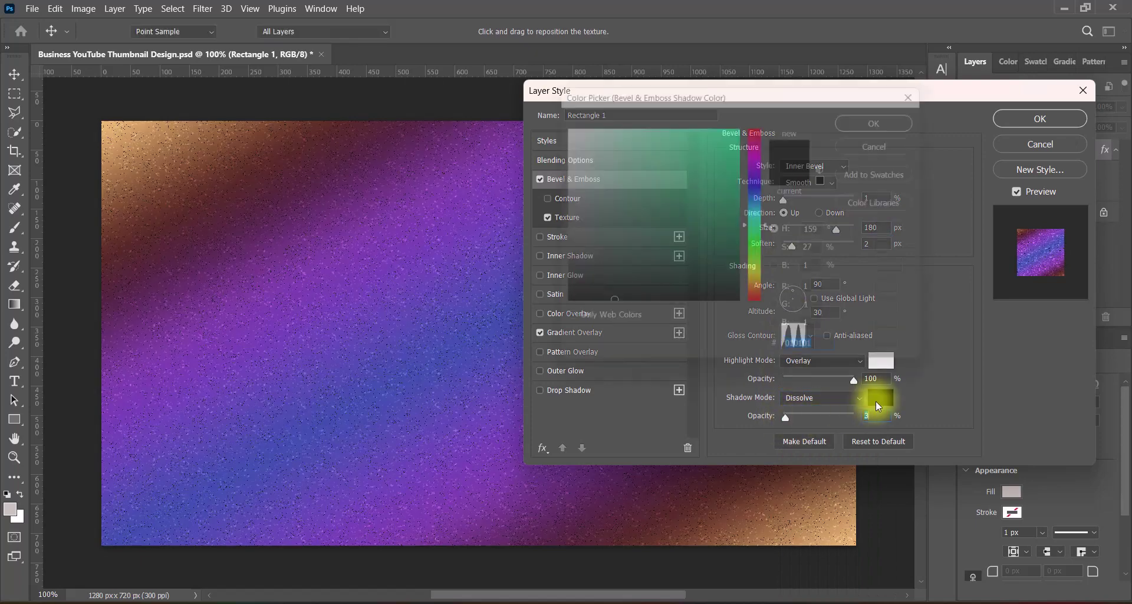
left_click(760, 281)
mouse_move(731, 159)
left_mouse_down()
mouse_move(752, 103)
mouse_move(649, 132)
mouse_move(613, 114)
left_mouse_up()
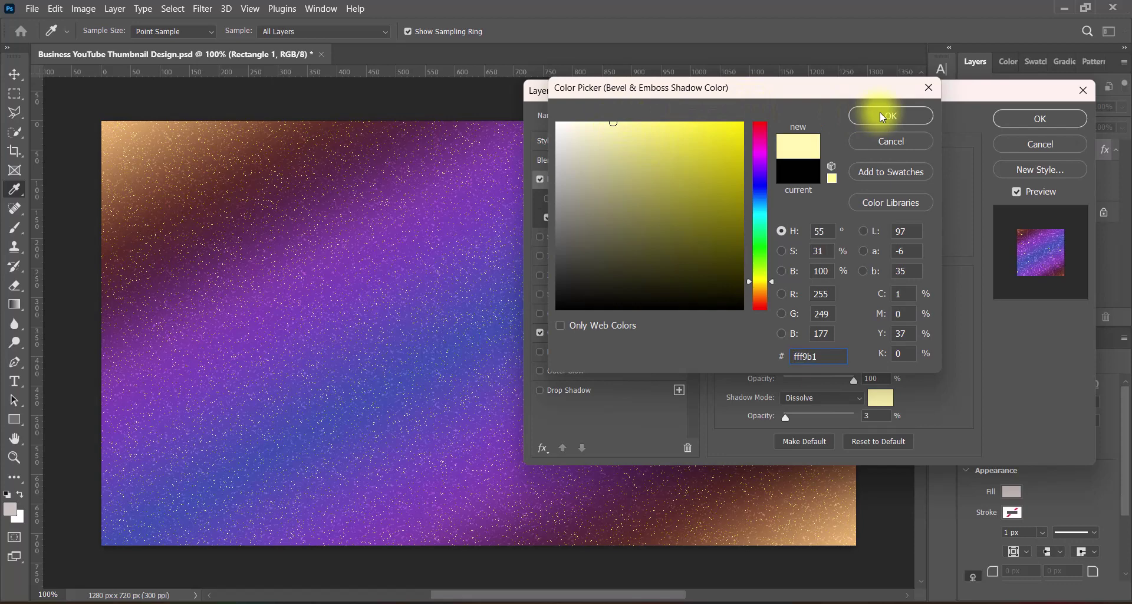
left_click(759, 285)
mouse_move(642, 123)
left_mouse_down()
mouse_move(642, 109)
mouse_move(676, 109)
left_mouse_up()
left_click(863, 114)
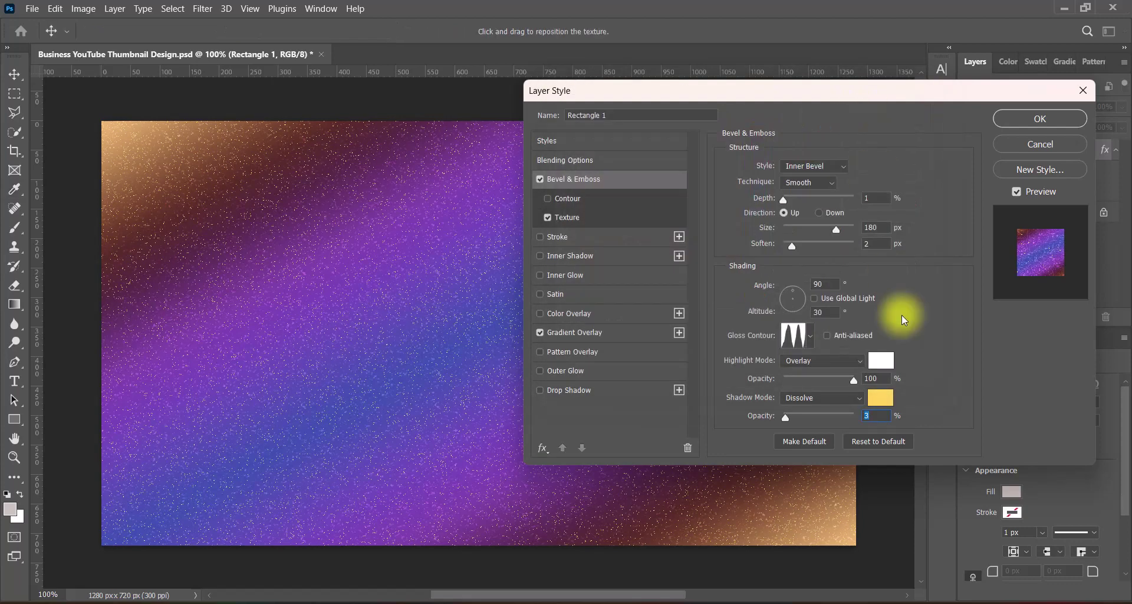
left_click(997, 121)
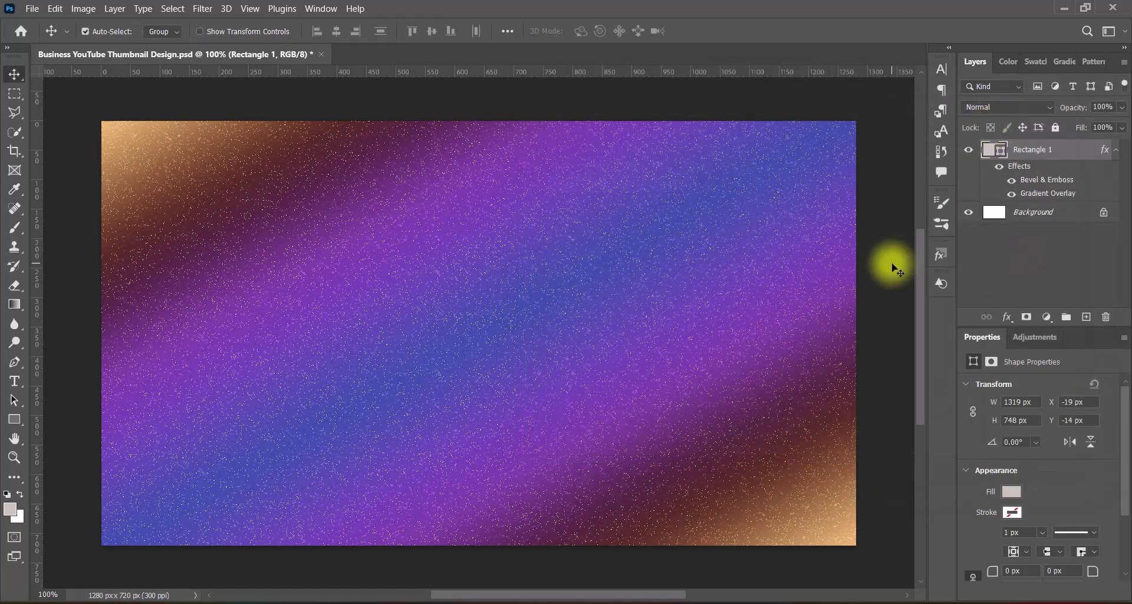
Step: Scale the background rectangle down to about 98% and centre it on the canvas
left_click(599, 277)
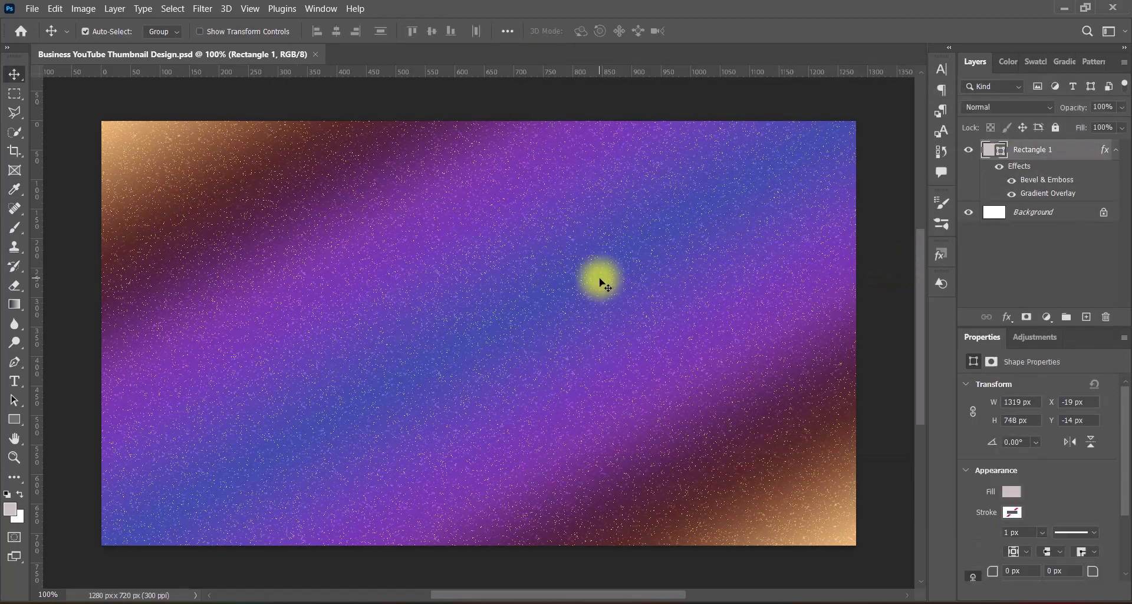
key("ctrl+t")
left_click_drag(478, 113, 478, 121)
left_click_drag(488, 268, 488, 263)
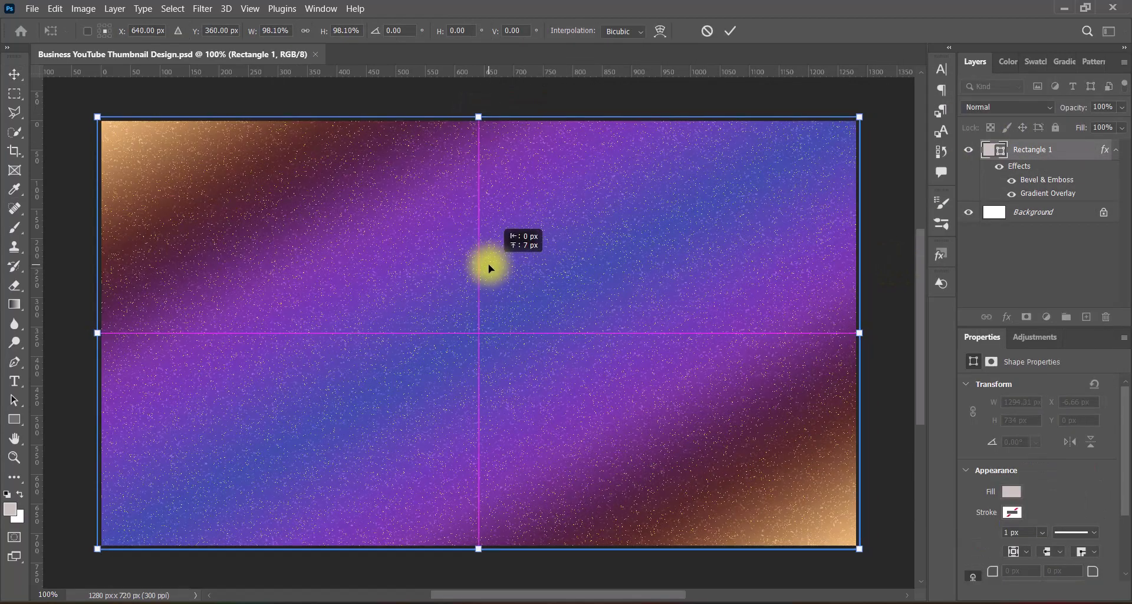
key("Return")
Step: Convert the background rectangle to a smart object and save the document
right_click(1072, 146)
left_click(964, 211)
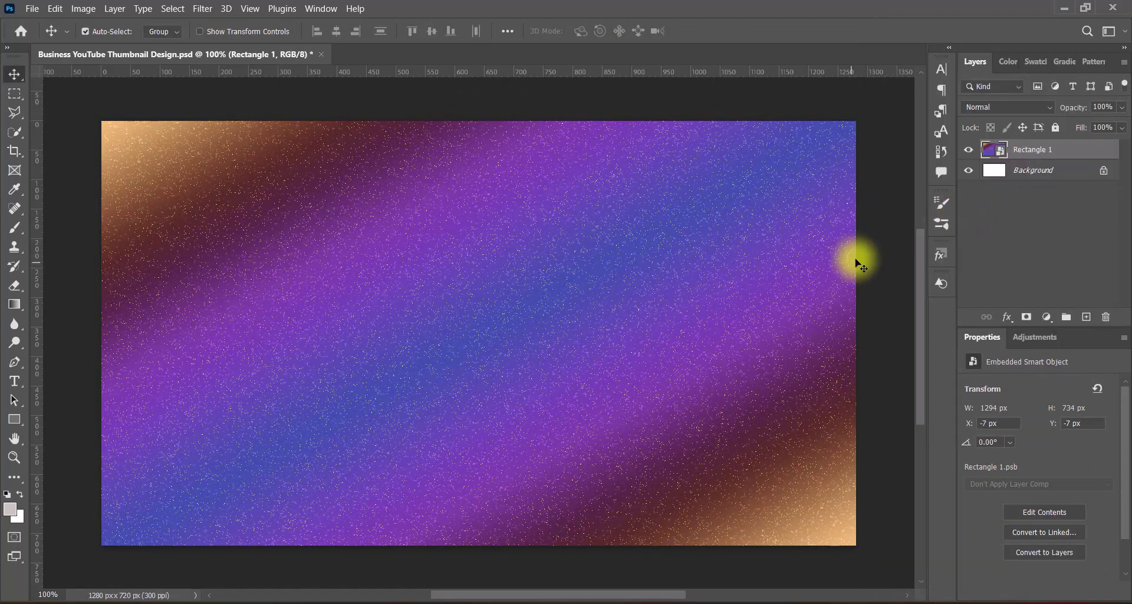
key("ctrl+s")
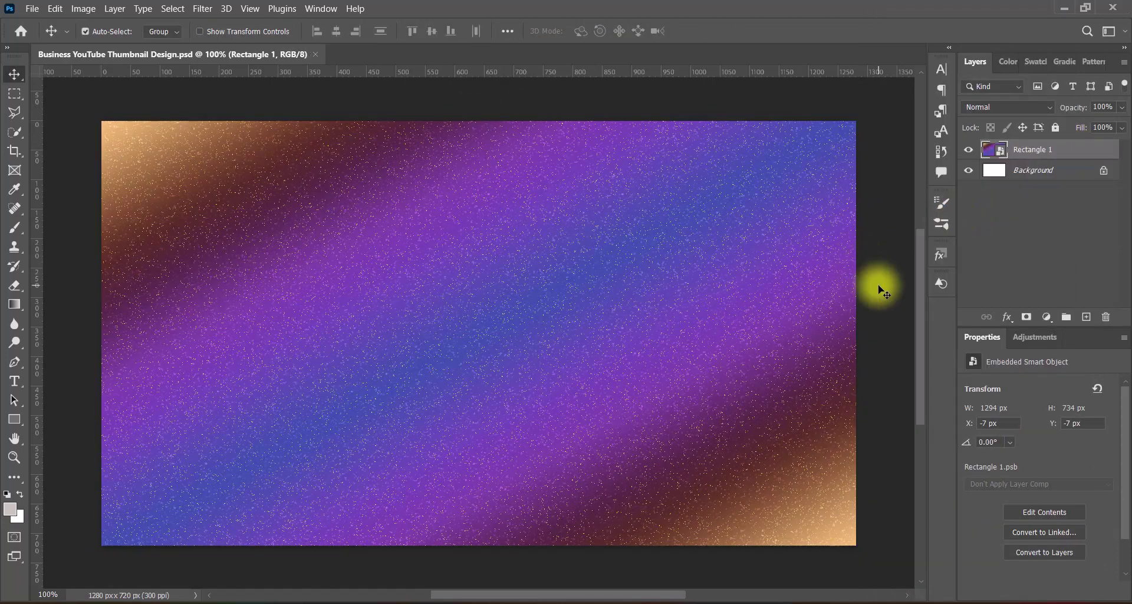
Step: Place the globe-and-hand photo over the background, flip it horizontally, and position it at about X 54 px, Y 44 px
left_click_drag(676, 322, 649, 332)
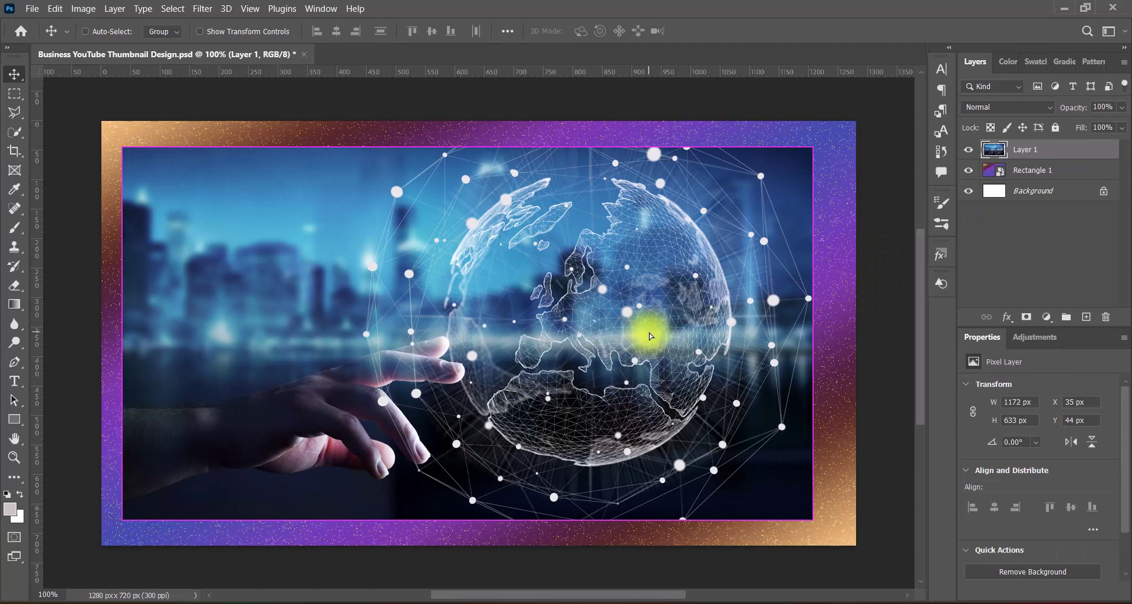
key("ctrl+t")
right_click(590, 336)
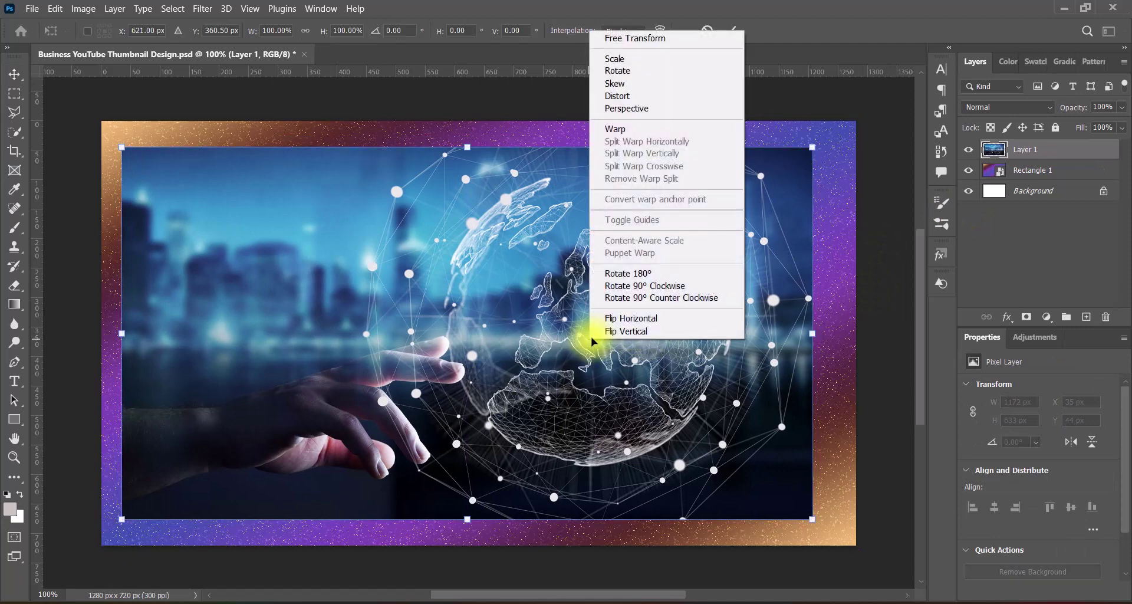
left_click(618, 319)
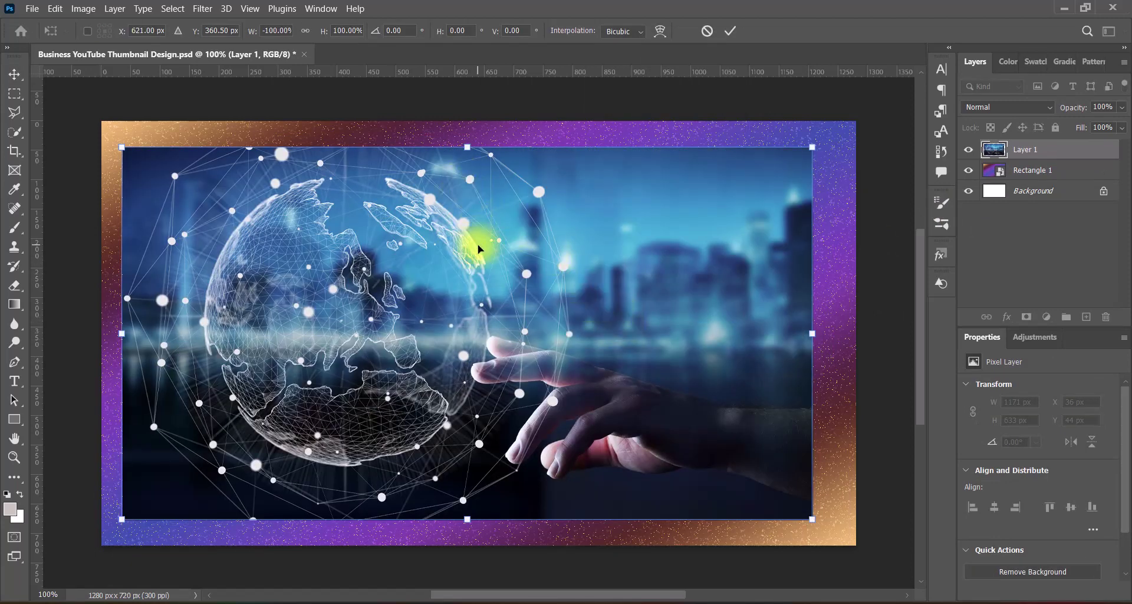
left_click_drag(478, 249, 489, 247)
key("Return")
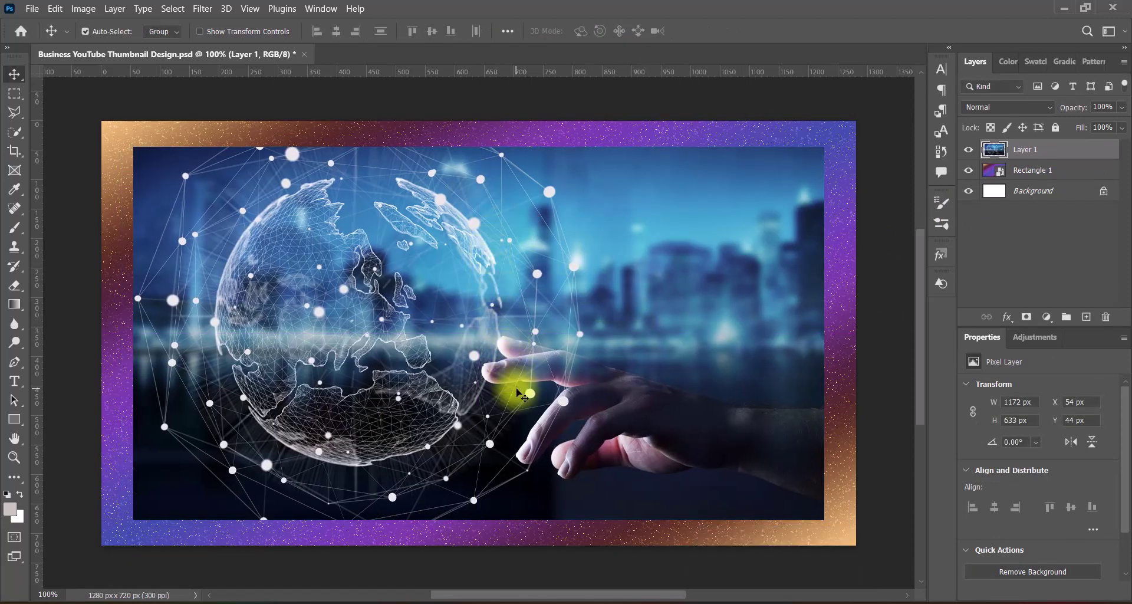
Step: Raise the globe photo's vibrance to the maximum with a Vibrance adjustment
left_click(83, 8)
mouse_move(118, 43)
left_click(254, 104)
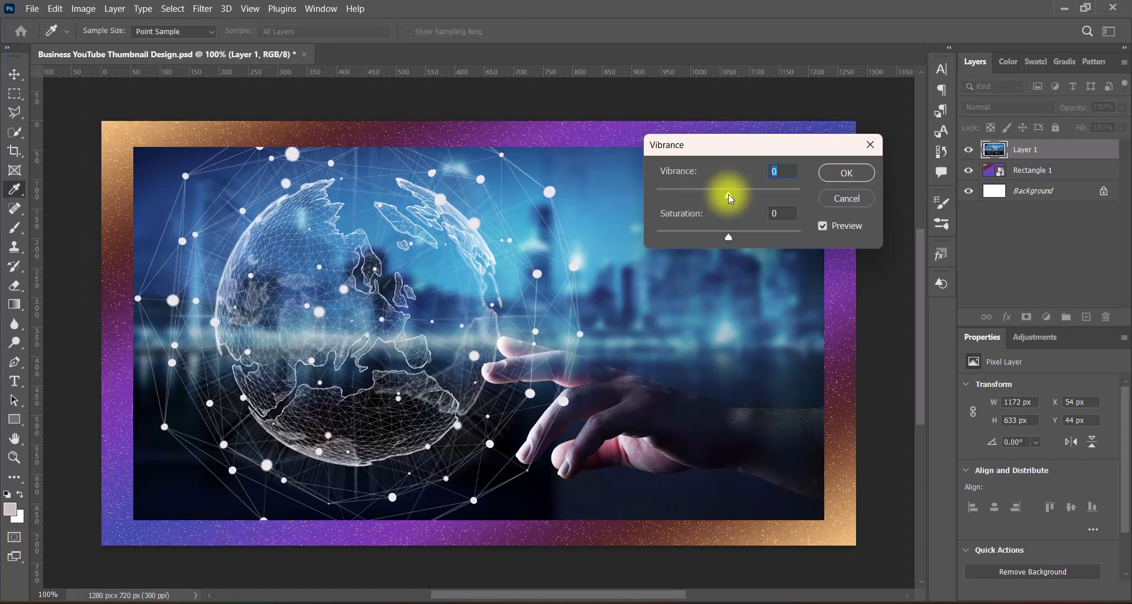
left_click_drag(728, 196, 810, 196)
left_click(846, 174)
Step: Apply the Increase Saturation preset of Hue/Saturation to the globe photo
left_click(84, 9)
mouse_move(118, 43)
left_click(260, 117)
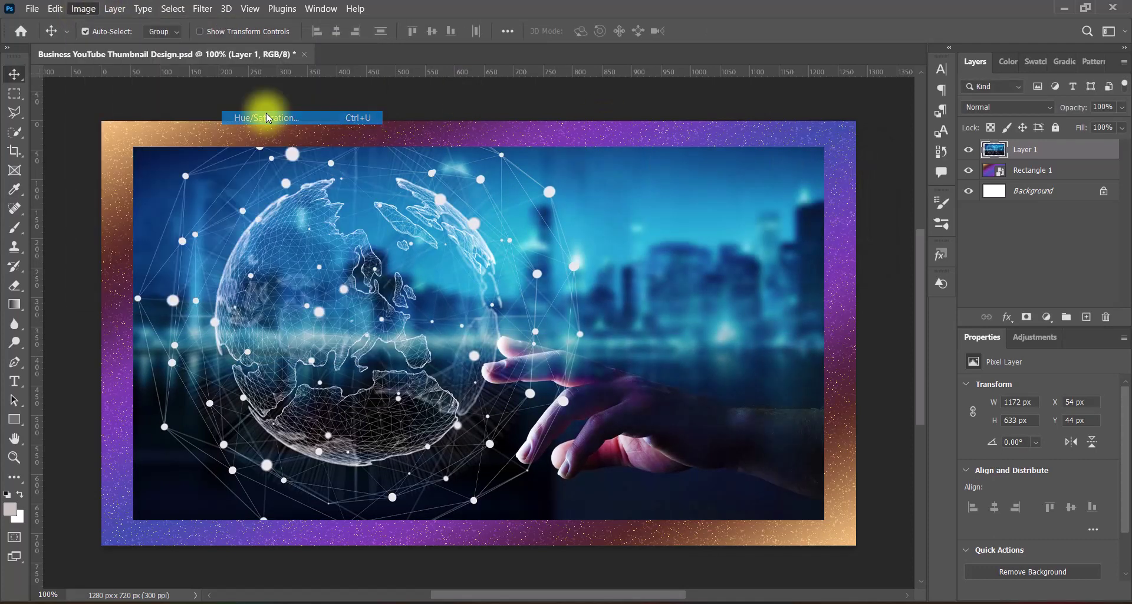
left_click(672, 114)
left_click(660, 184)
left_click(801, 116)
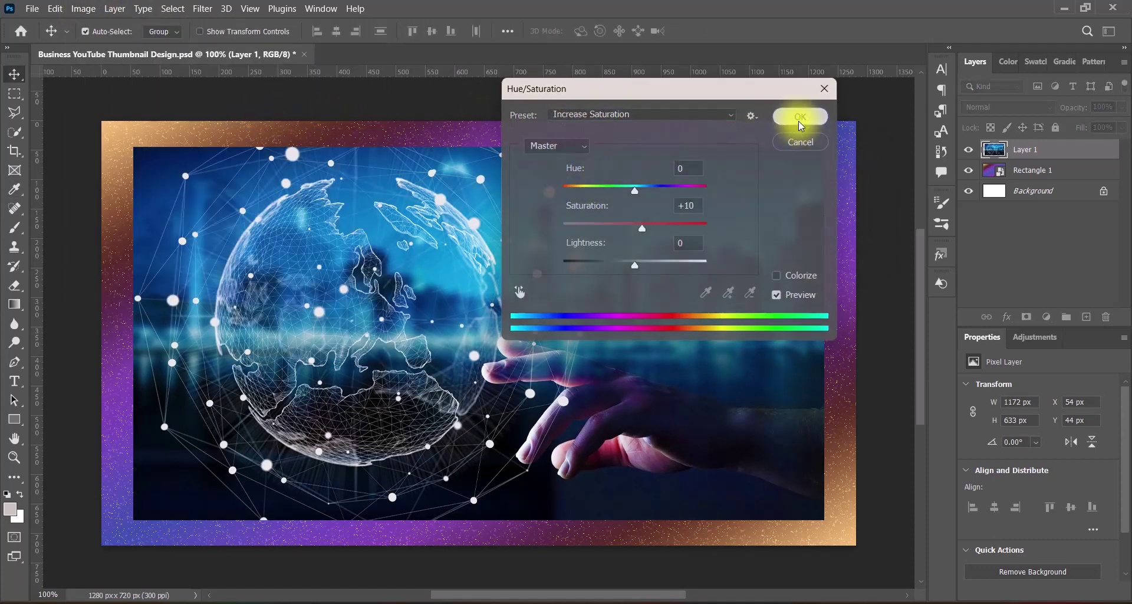
Step: Brighten the globe photo with Curves by raising the RGB midpoint at input 129 to output about 156
left_click(83, 9)
mouse_move(112, 43)
left_click(252, 72)
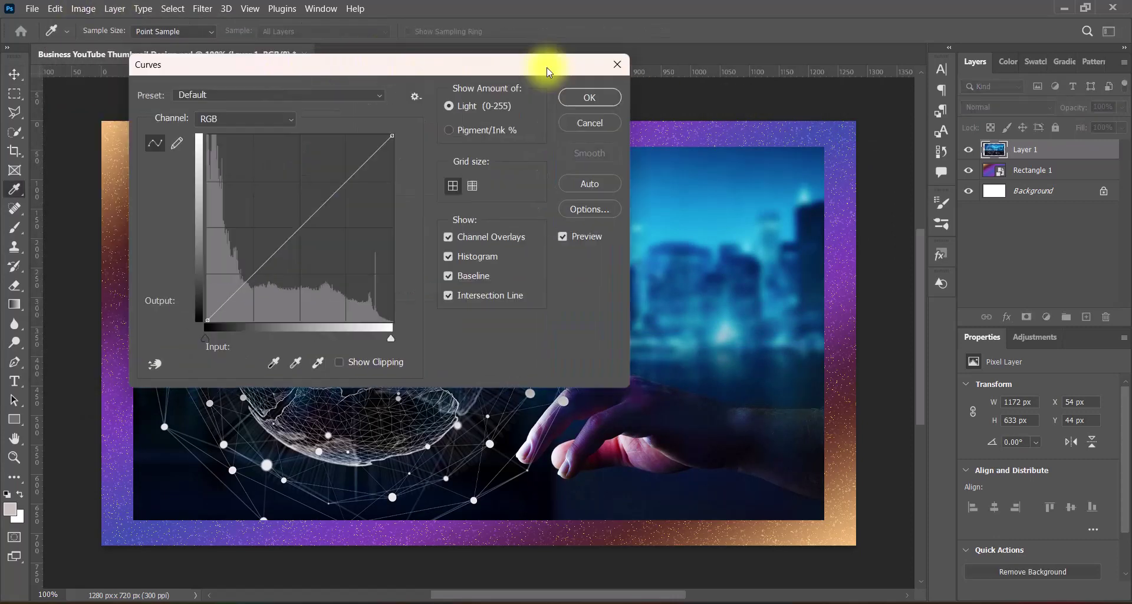
left_click_drag(543, 68, 905, 72)
left_click_drag(672, 228, 671, 215)
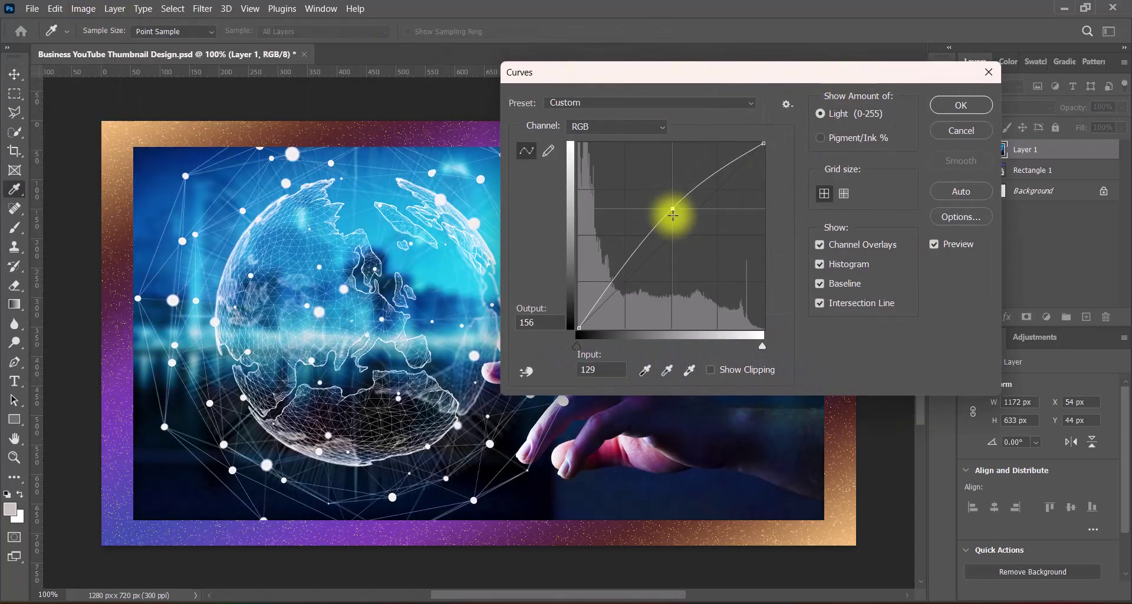
key("Return")
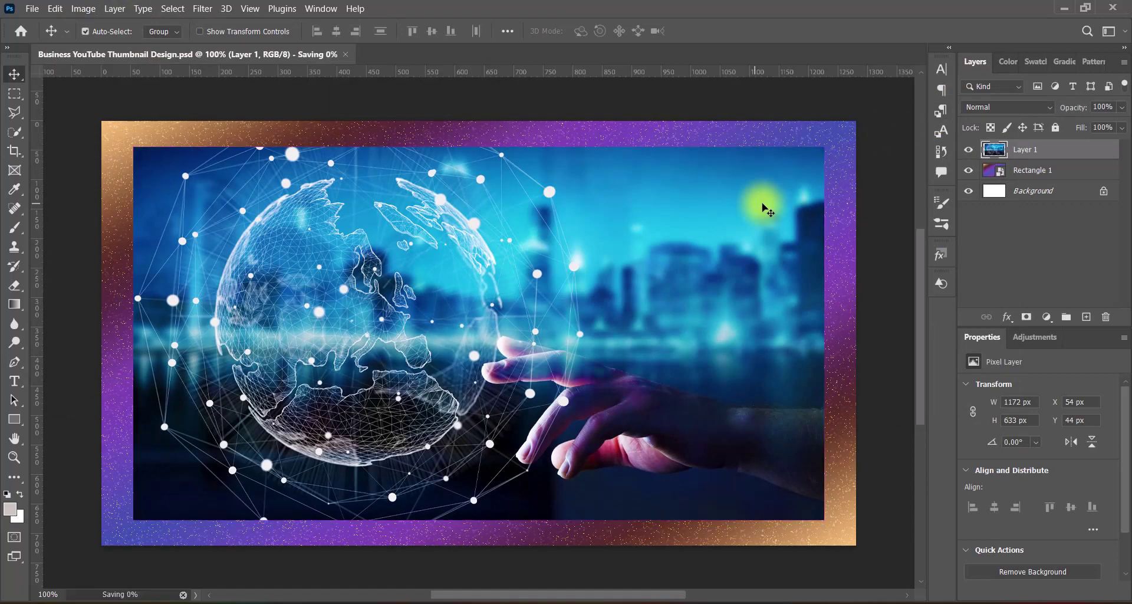
Step: Compare several blend modes on the globe photo's layer and set it to Screen
left_click(999, 107)
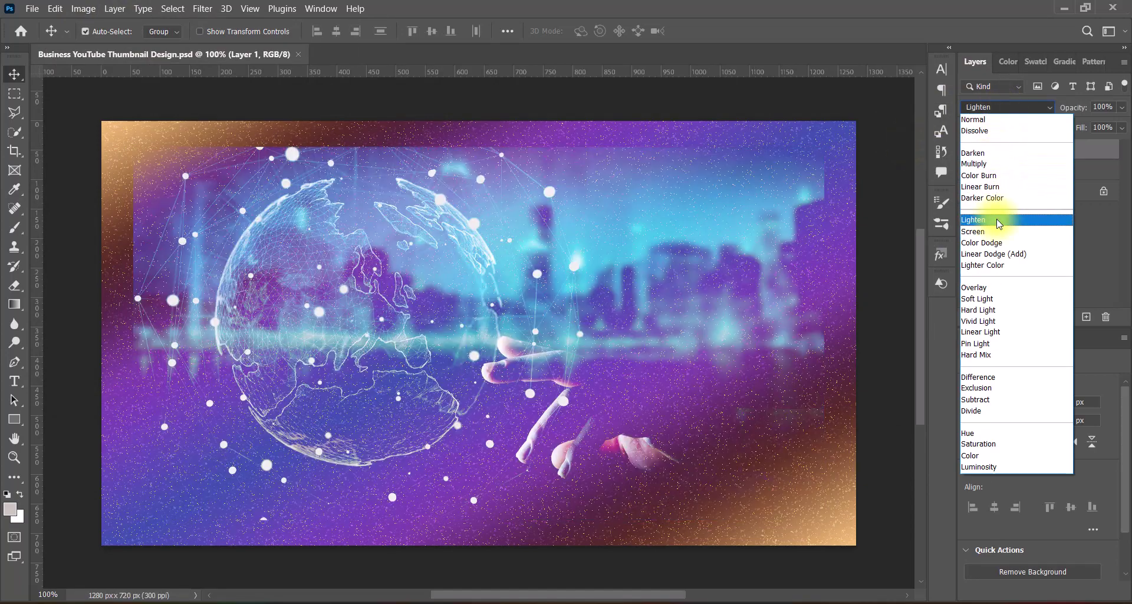
key("Down")
key("Down")
key("Down")
key("Down")
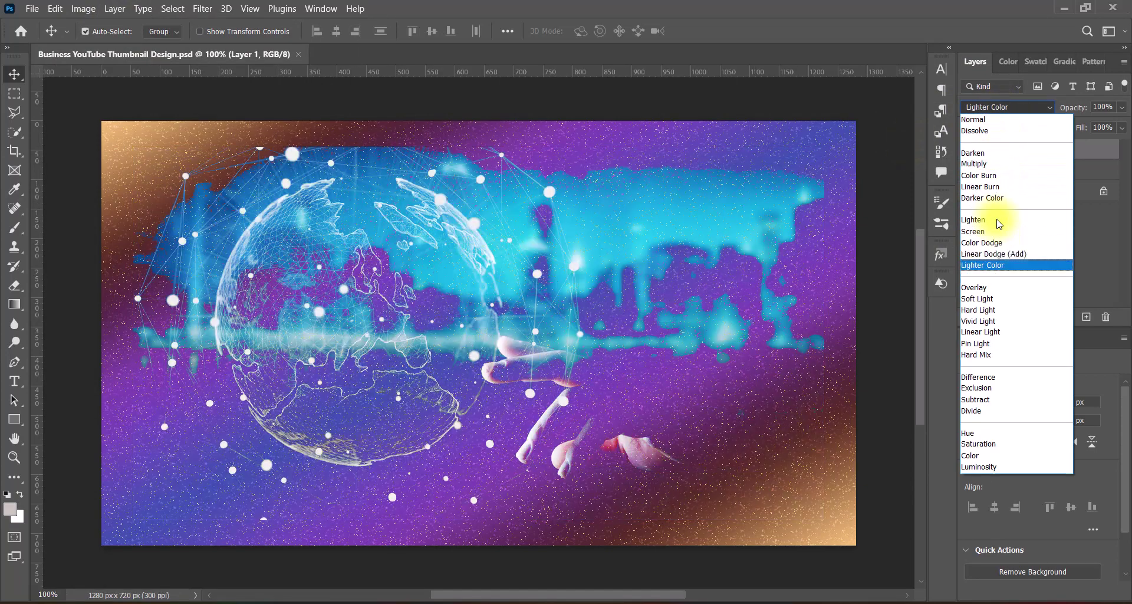
key("Down")
key("Down")
key("Down")
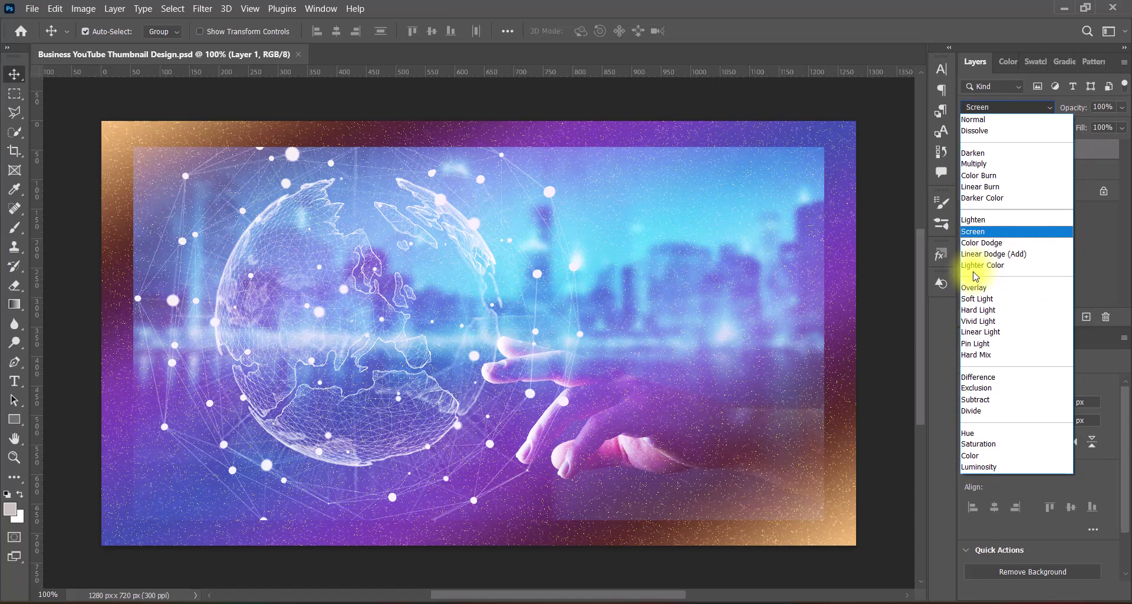
key("Up")
key("Up")
key("Up")
key("Up")
key("Up")
key("Up")
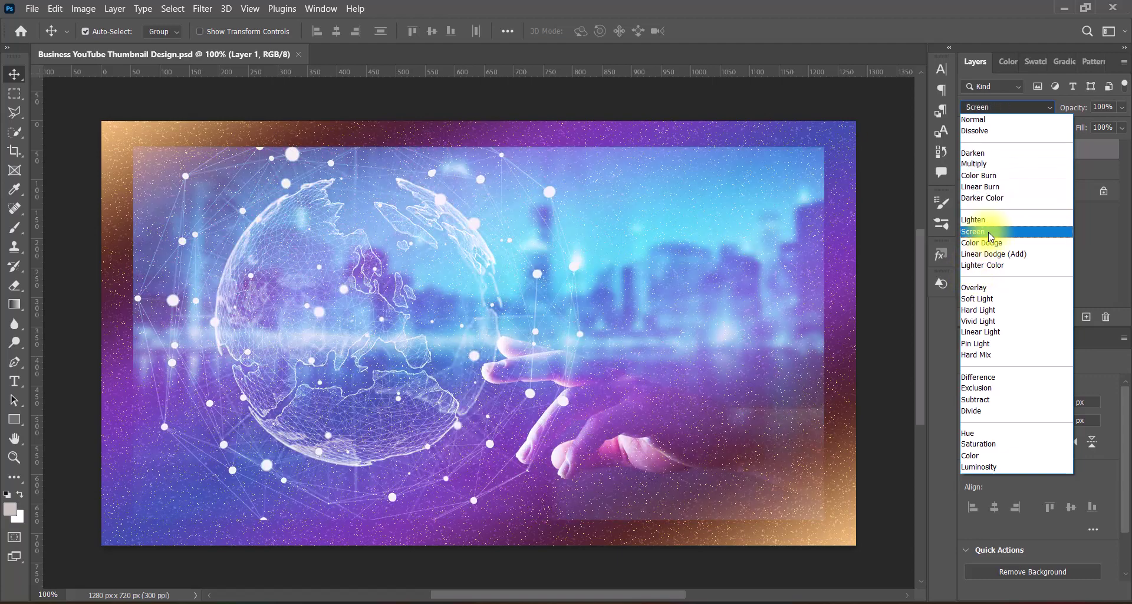
left_click(990, 233)
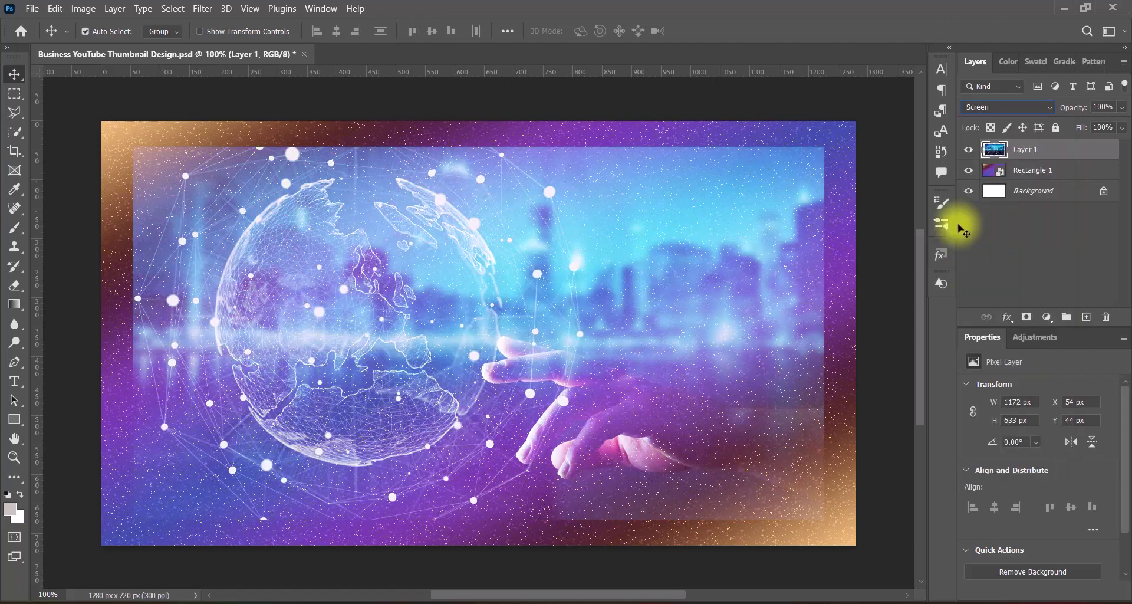
Step: Apply the Red Boost preset of Hue/Saturation to the globe photo
left_click(89, 9)
mouse_move(142, 45)
left_click(261, 116)
left_click(622, 116)
left_click(589, 213)
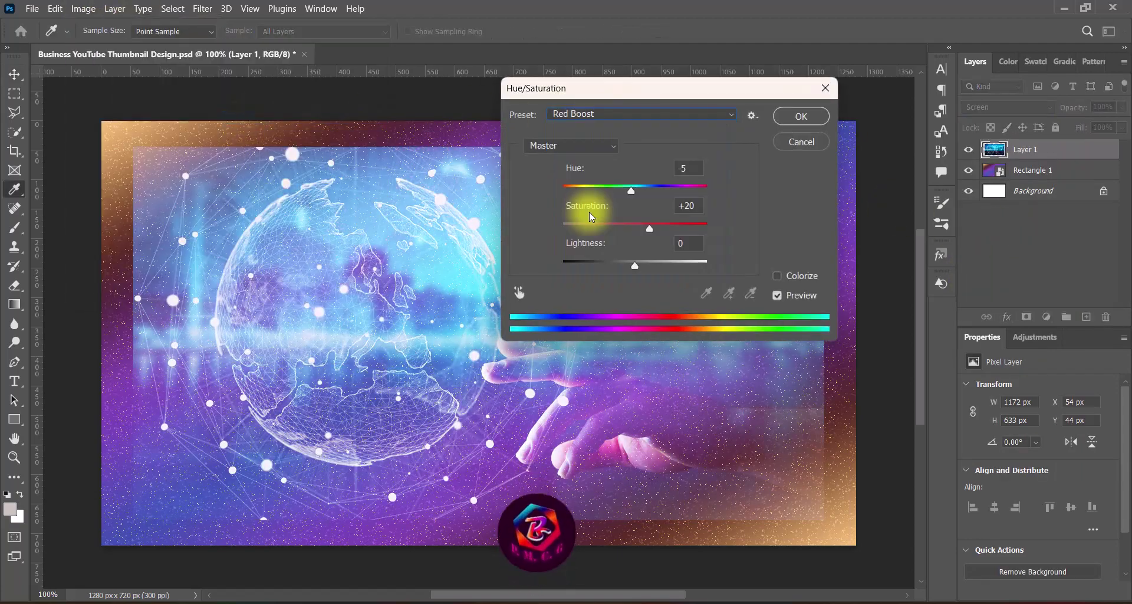
left_click(800, 116)
key("v")
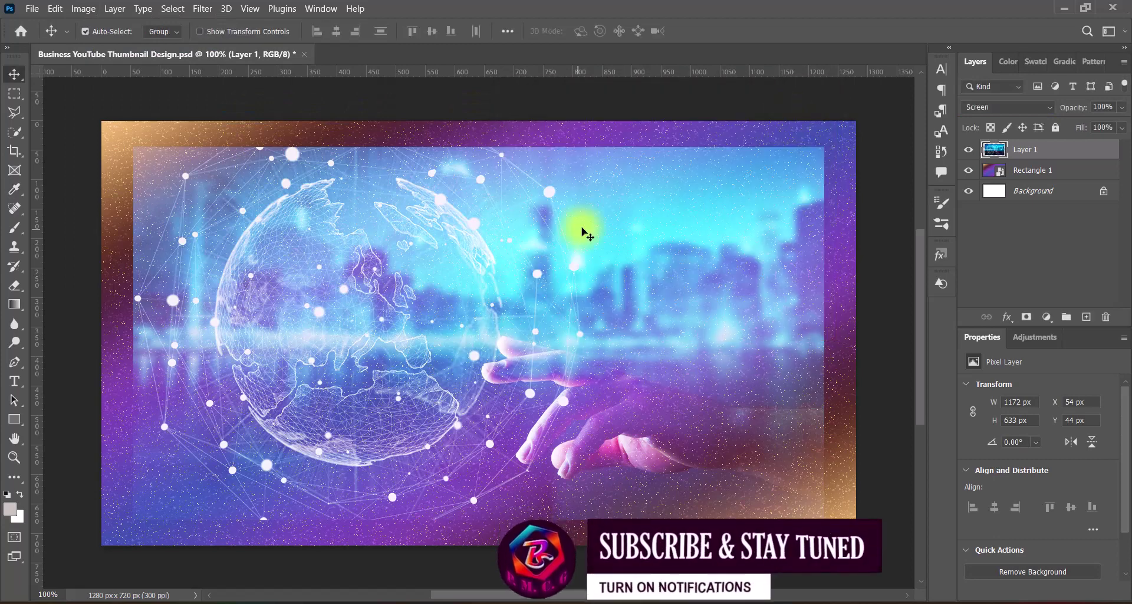
Step: Try darkening the globe photo with Curves by lowering input 127 to output 66, and undo the adjustment
left_click(90, 10)
mouse_move(117, 44)
left_click(392, 72)
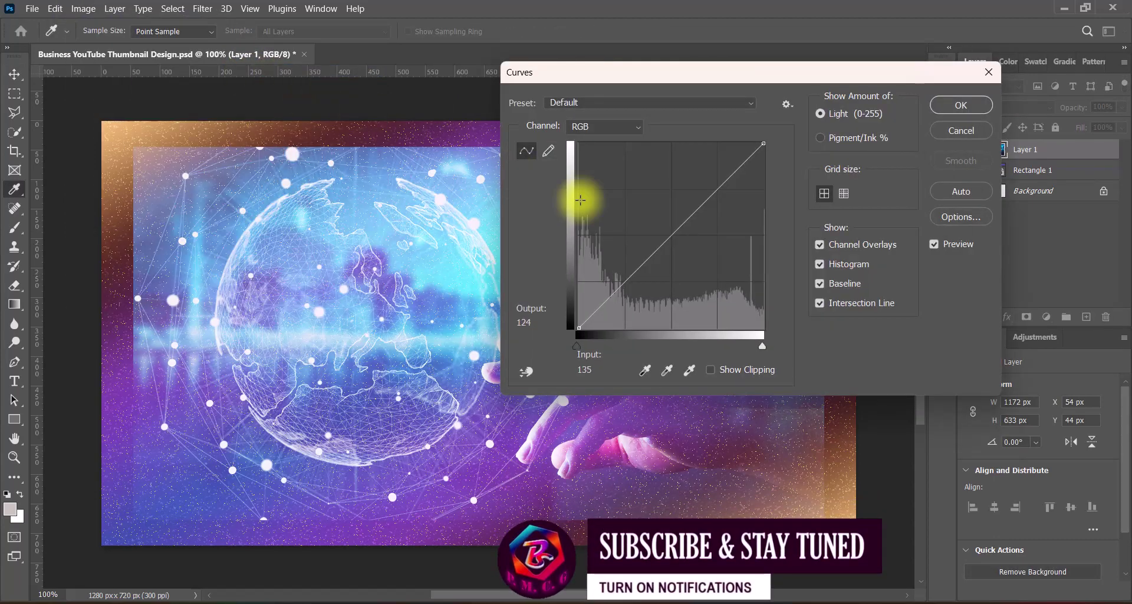
left_click_drag(671, 235, 670, 280)
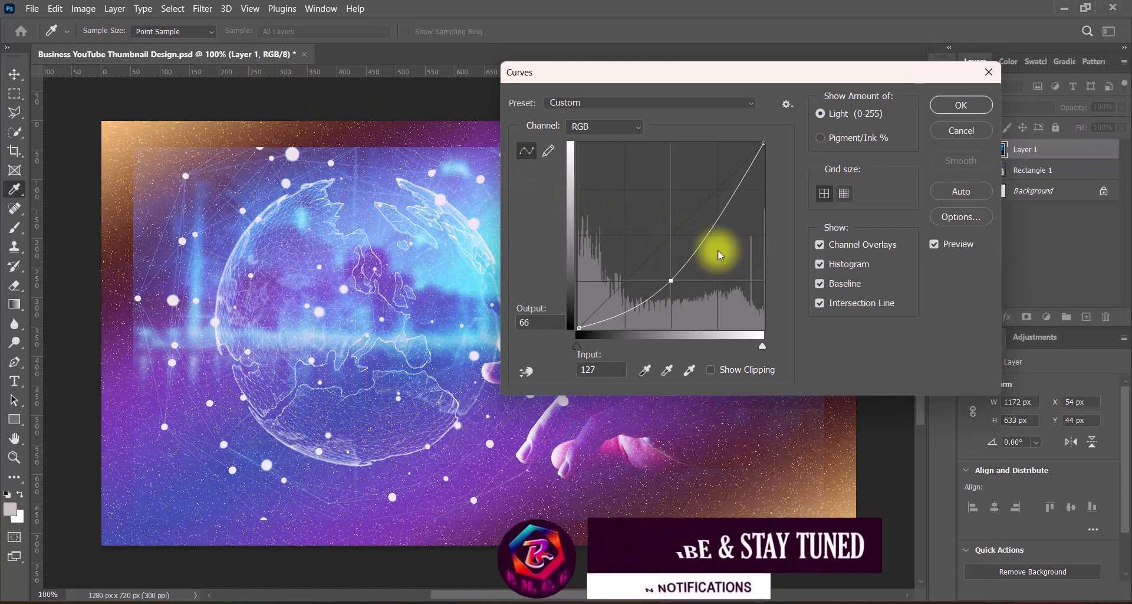
left_click(938, 107)
key("ctrl+z")
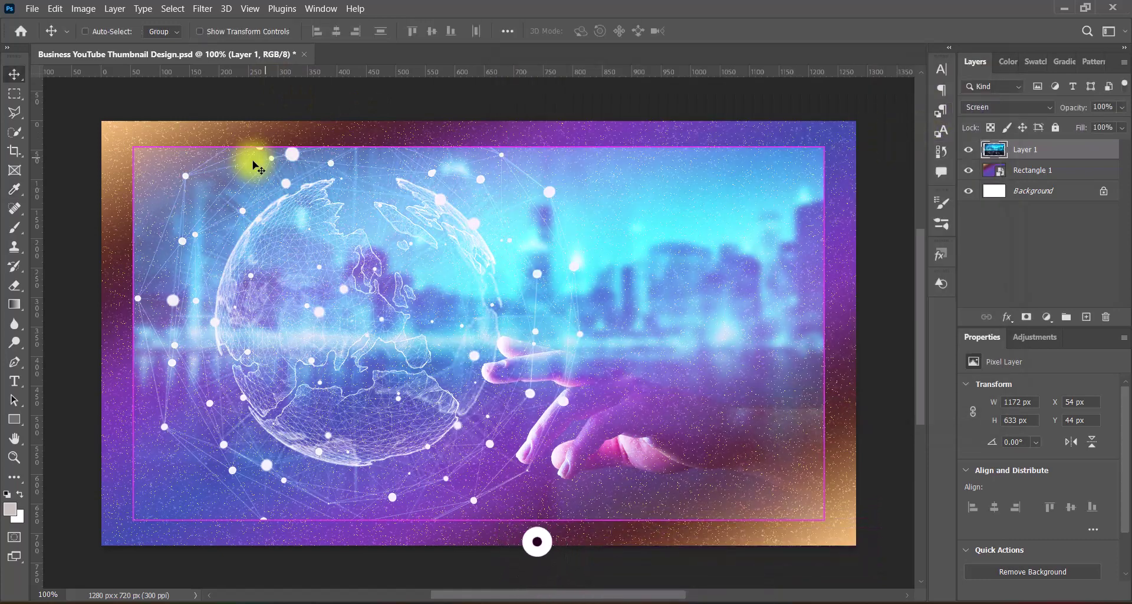
Step: Raise the globe photo's contrast to the maximum and convert its layer to a smart object
left_click(84, 8)
mouse_move(118, 44)
left_click(247, 43)
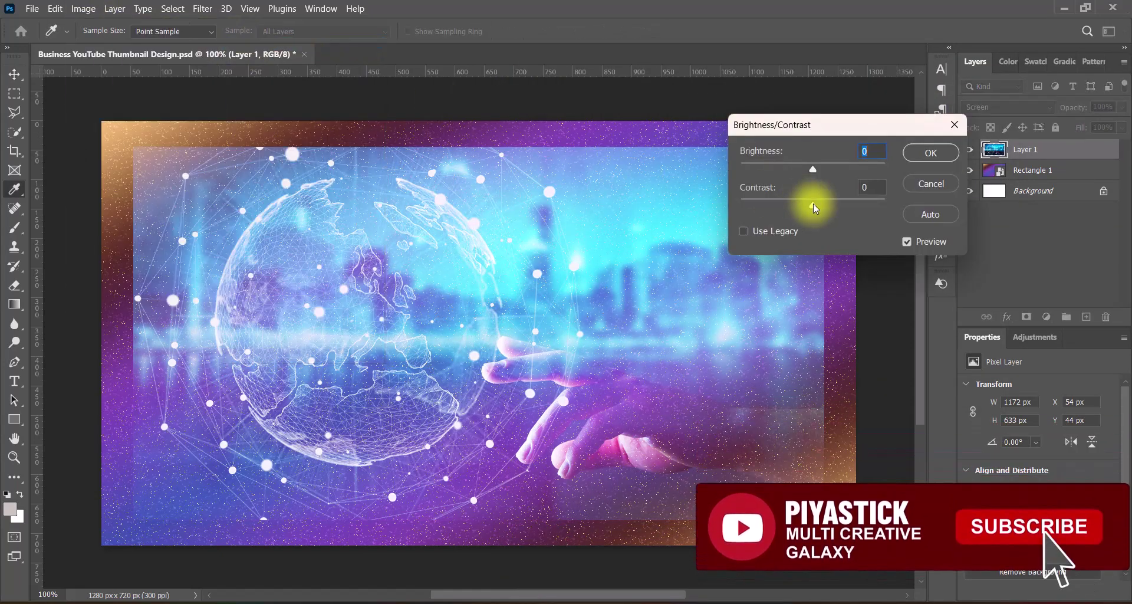
left_click_drag(814, 204, 897, 211)
left_click(930, 153)
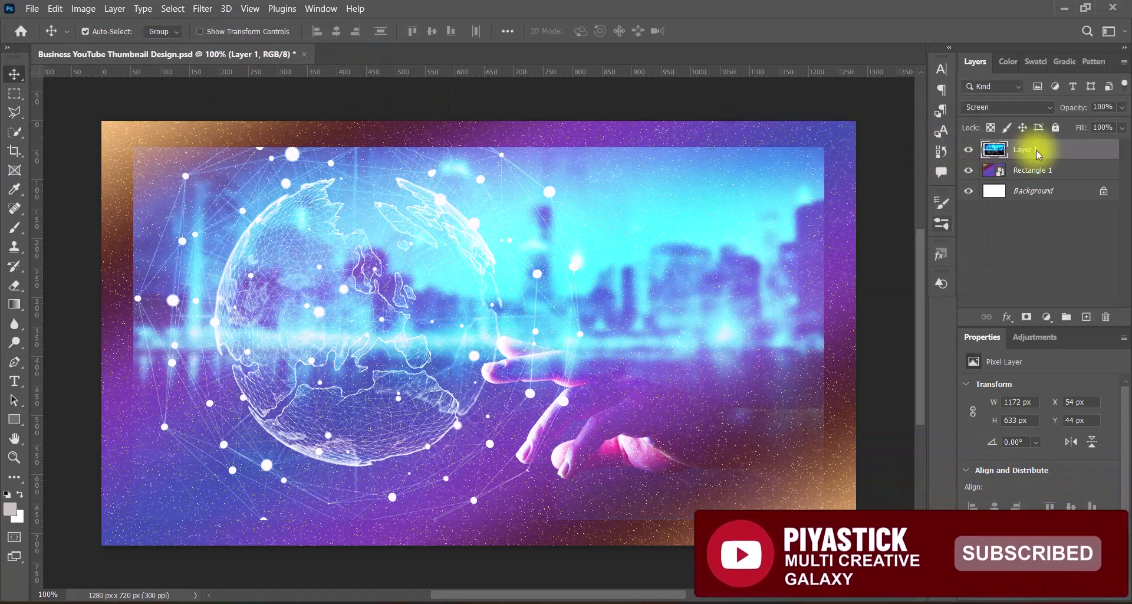
right_click(1049, 150)
left_click(980, 217)
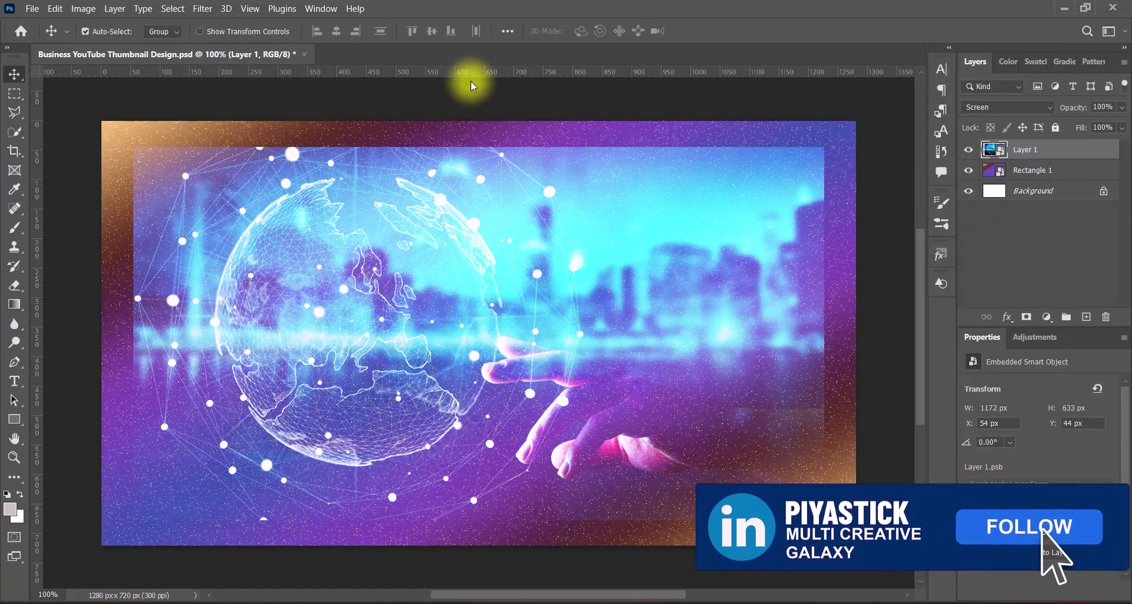
Step: Try a Radial Blur on the globe photo using the Zoom method and Best quality
left_click(202, 8)
left_click(428, 284)
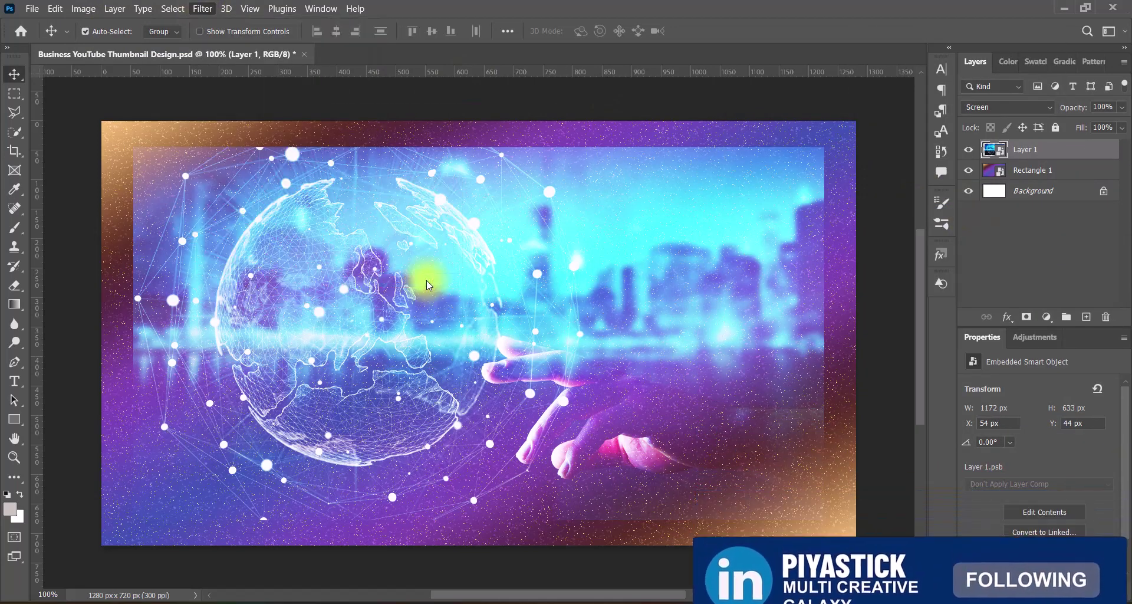
type("100")
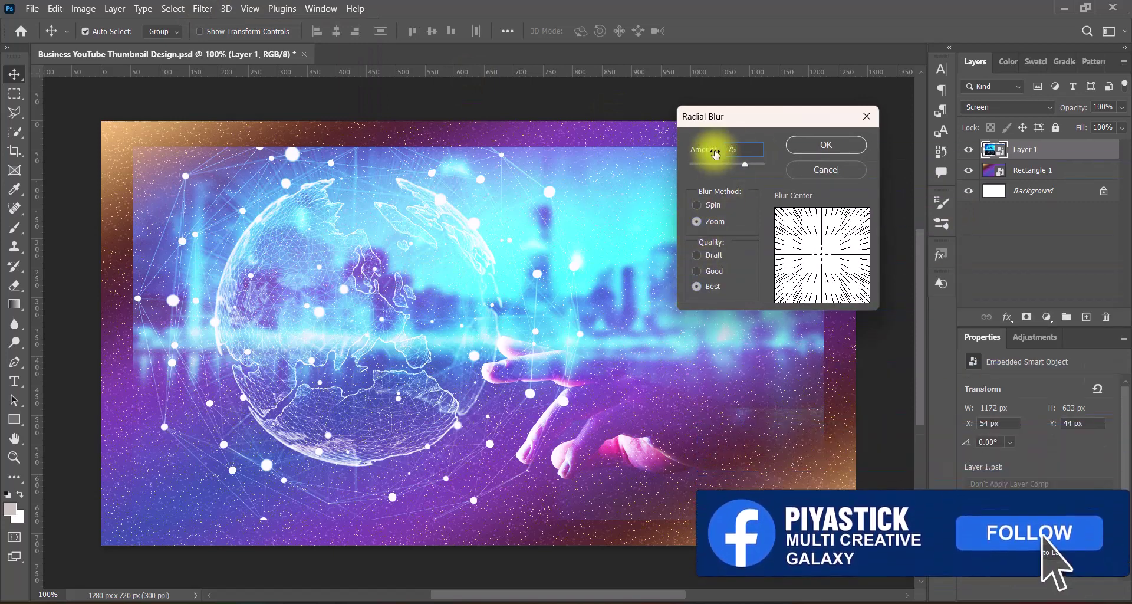
left_click(819, 150)
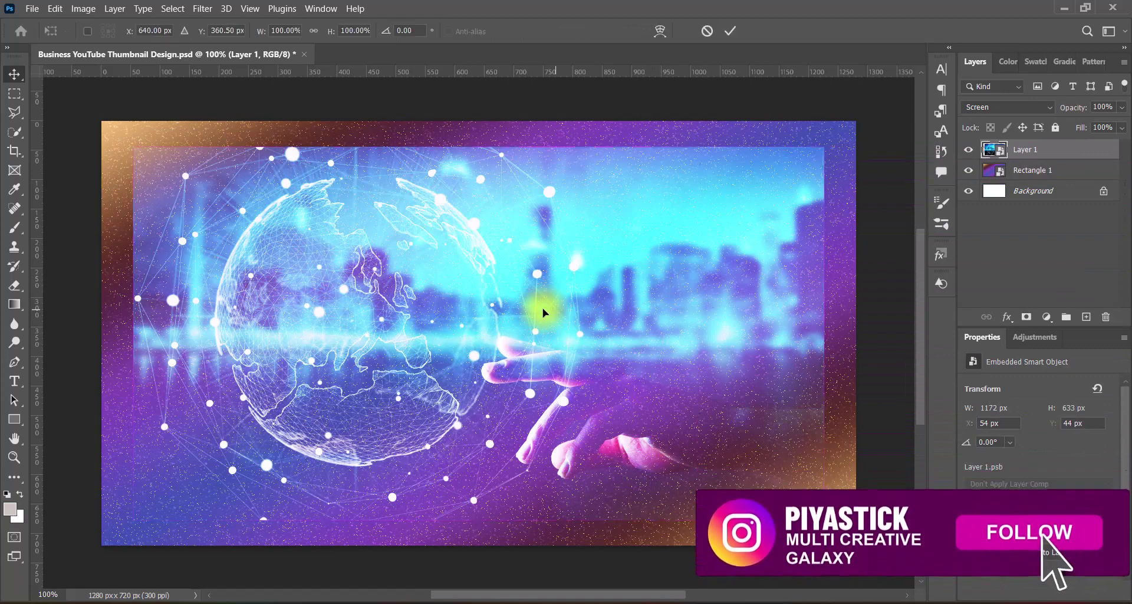
Step: Scale the globe photo up to about 107% and centre it vertically on the canvas
key("ctrl+t")
left_click_drag(478, 520, 476, 544)
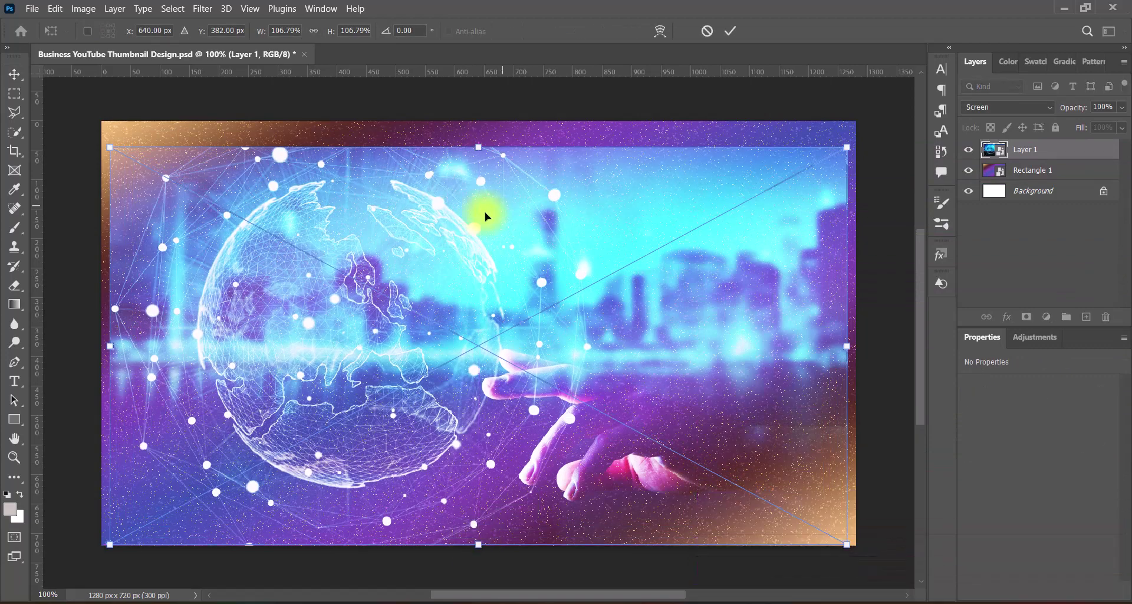
left_click_drag(504, 291, 503, 279)
key("Return")
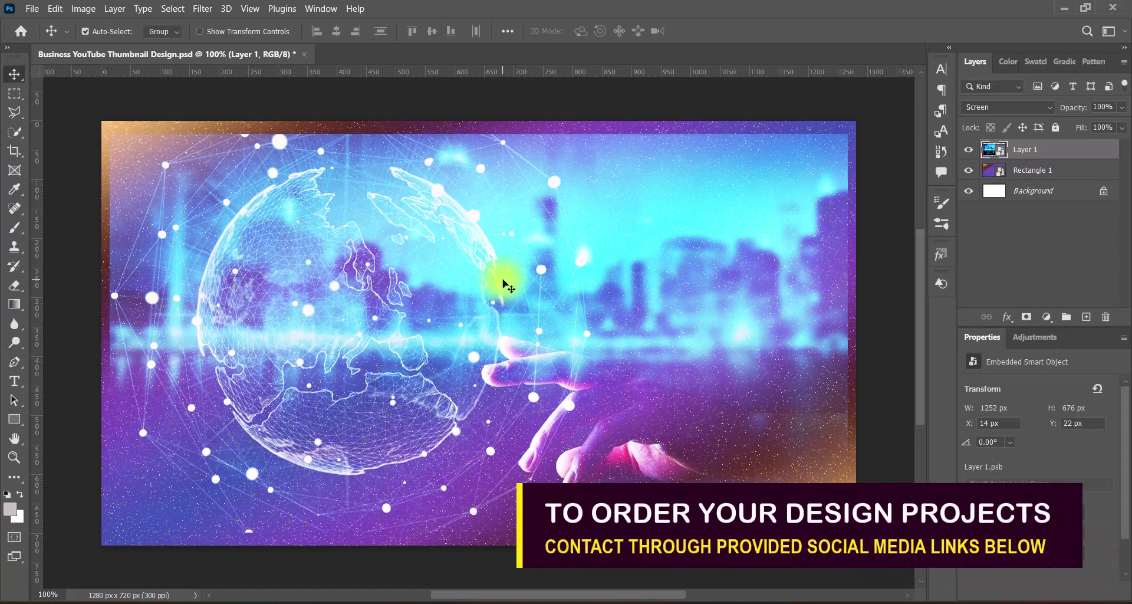
Step: Rasterize the globe photo's layer and soften its right and upper edges with a soft 300 px Eraser
right_click(1055, 148)
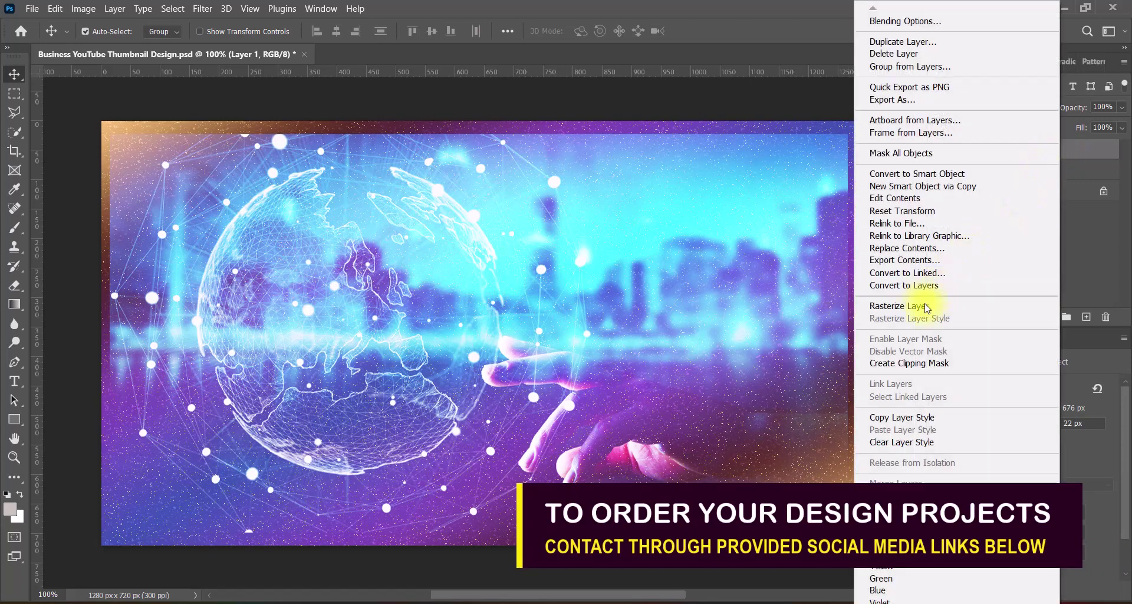
left_click(921, 302)
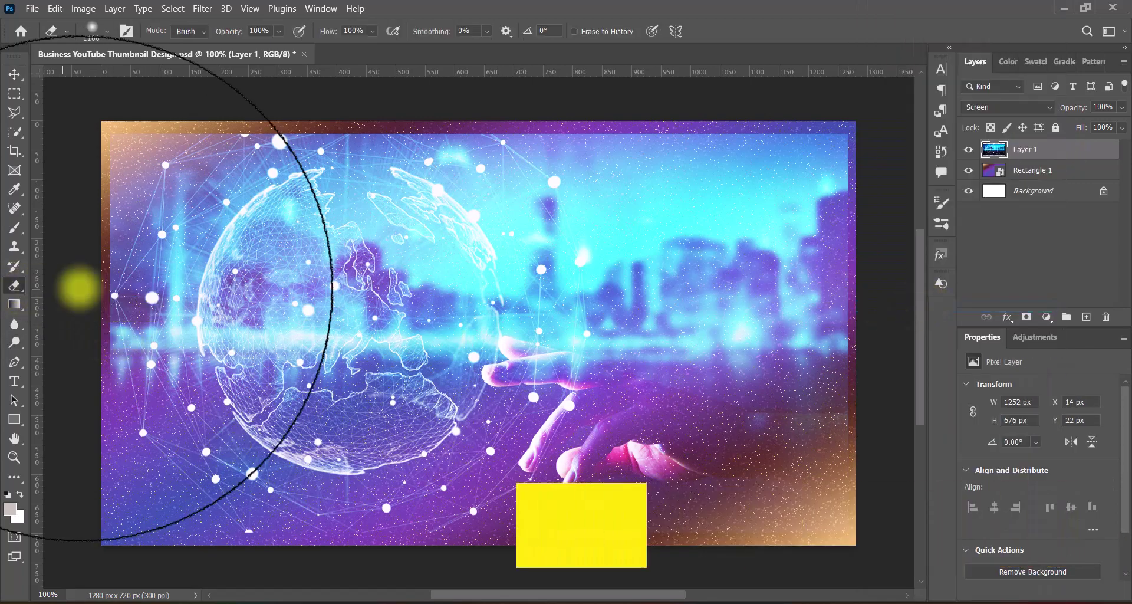
left_click(15, 284)
key("bracketleft")
key("bracketleft")
key("bracketleft")
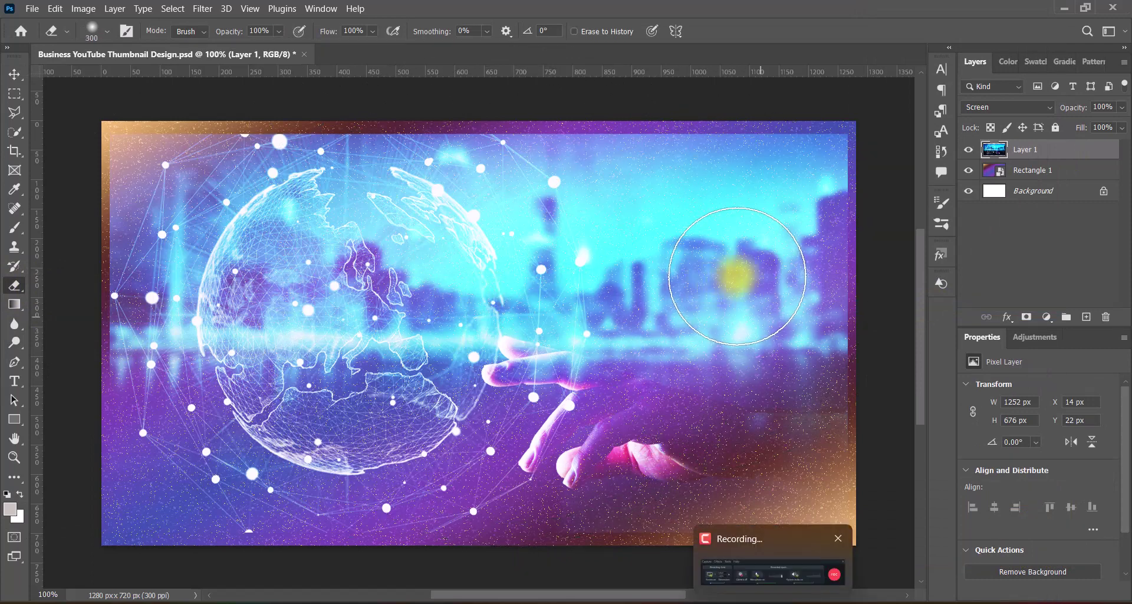
key("bracketright")
mouse_move(814, 162)
left_mouse_down()
mouse_move(818, 230)
mouse_move(710, 169)
mouse_move(825, 283)
mouse_move(786, 266)
left_mouse_up()
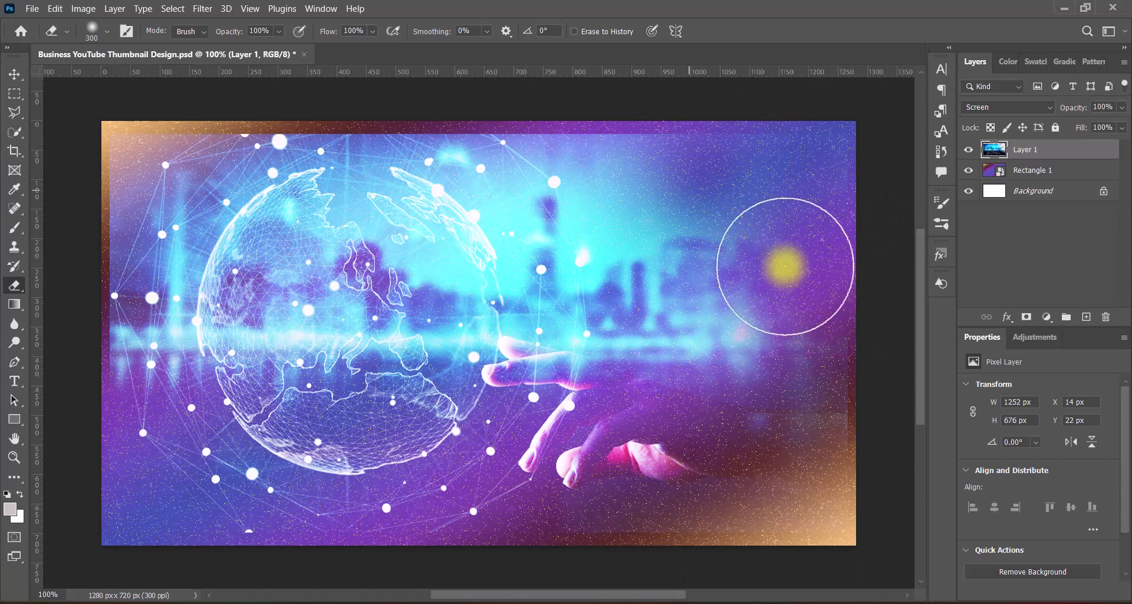
left_click(627, 134)
left_click(434, 131)
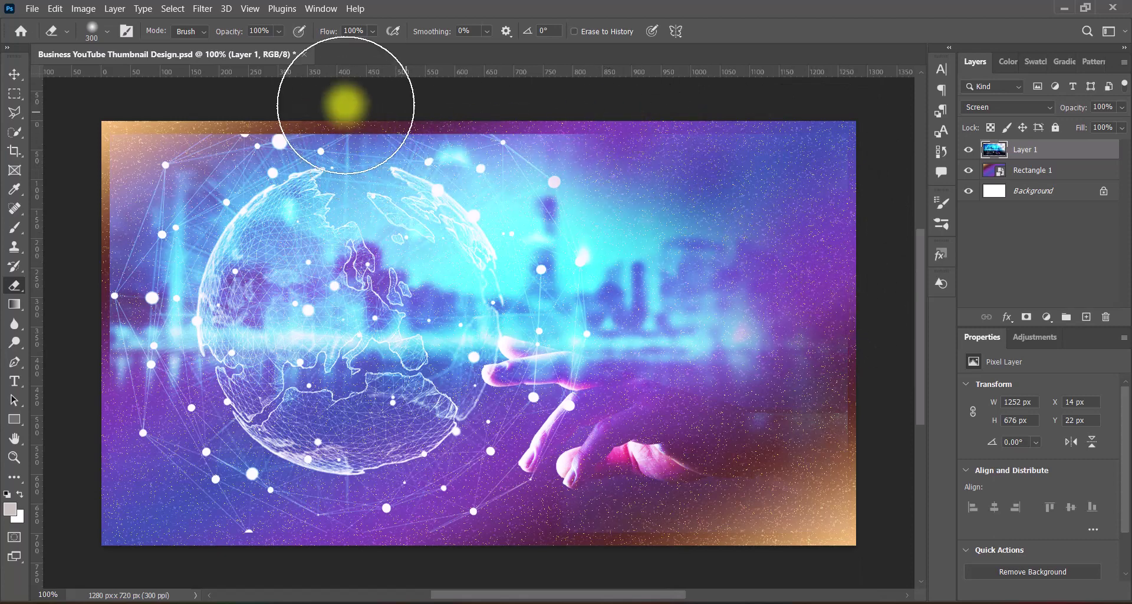
Step: Fade out the remaining hard borders of the globe photo with soft eraser strokes along its left, upper, right and lower edges
mouse_move(283, 108)
left_mouse_down()
mouse_move(194, 100)
mouse_move(111, 245)
mouse_move(96, 346)
mouse_move(88, 169)
mouse_move(112, 166)
left_mouse_up()
mouse_move(310, 114)
left_mouse_down()
mouse_move(575, 113)
mouse_move(638, 120)
mouse_move(705, 155)
left_mouse_up()
mouse_move(850, 519)
left_mouse_down()
mouse_move(853, 177)
mouse_move(714, 145)
left_mouse_up()
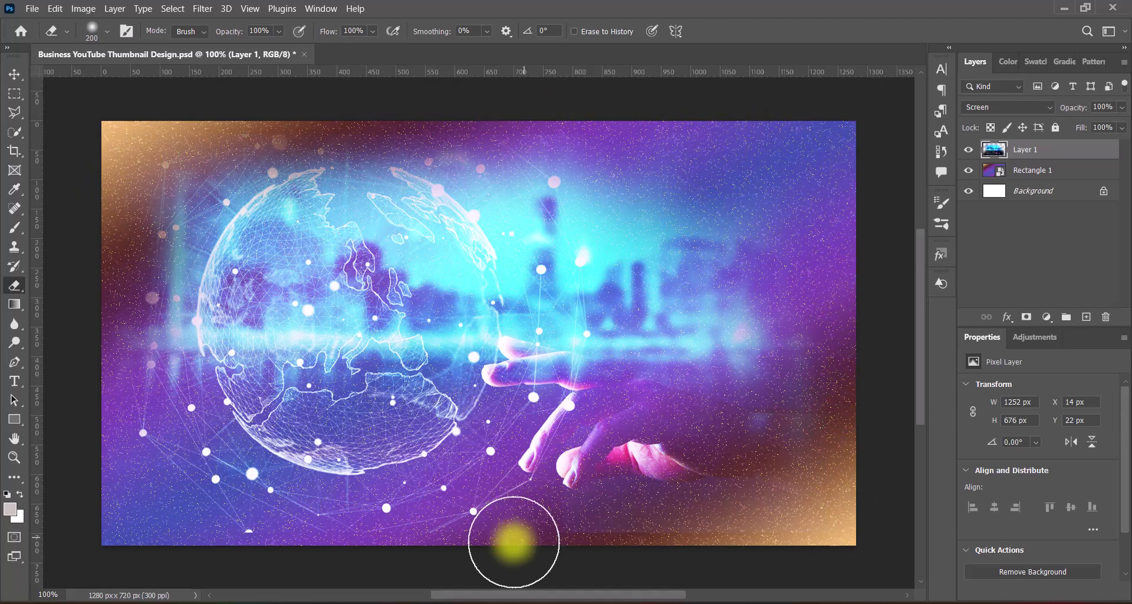
mouse_move(512, 540)
left_mouse_down()
mouse_move(834, 542)
mouse_move(862, 493)
left_mouse_up()
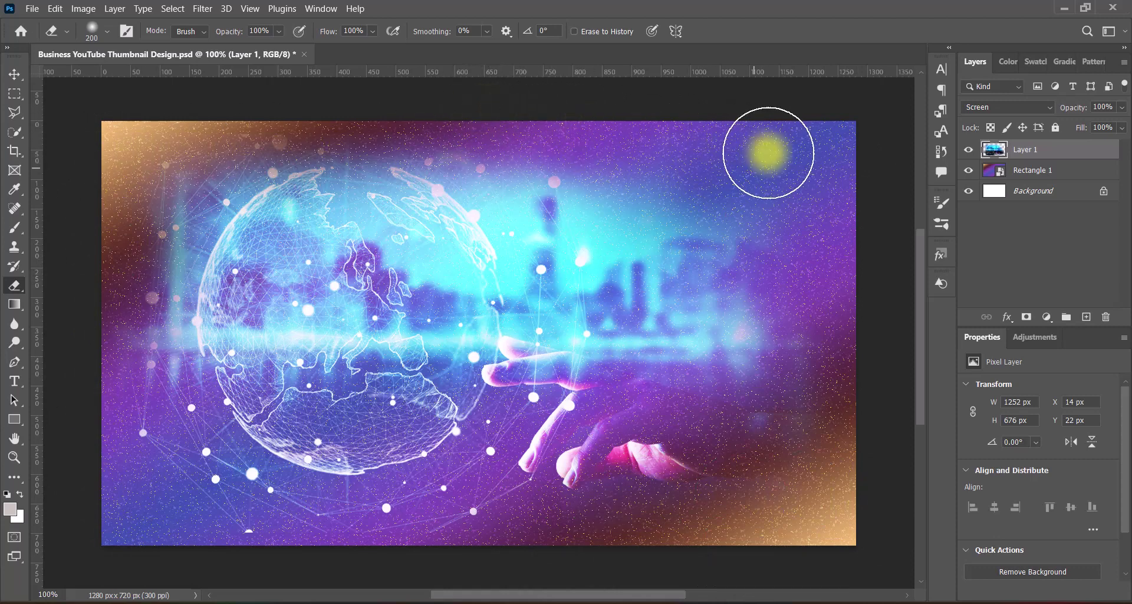
Step: Try fading more of the globe photo's upper skyline with a 400 px eraser, and undo the erasure
key("bracketright")
key("bracketright")
key("bracketright")
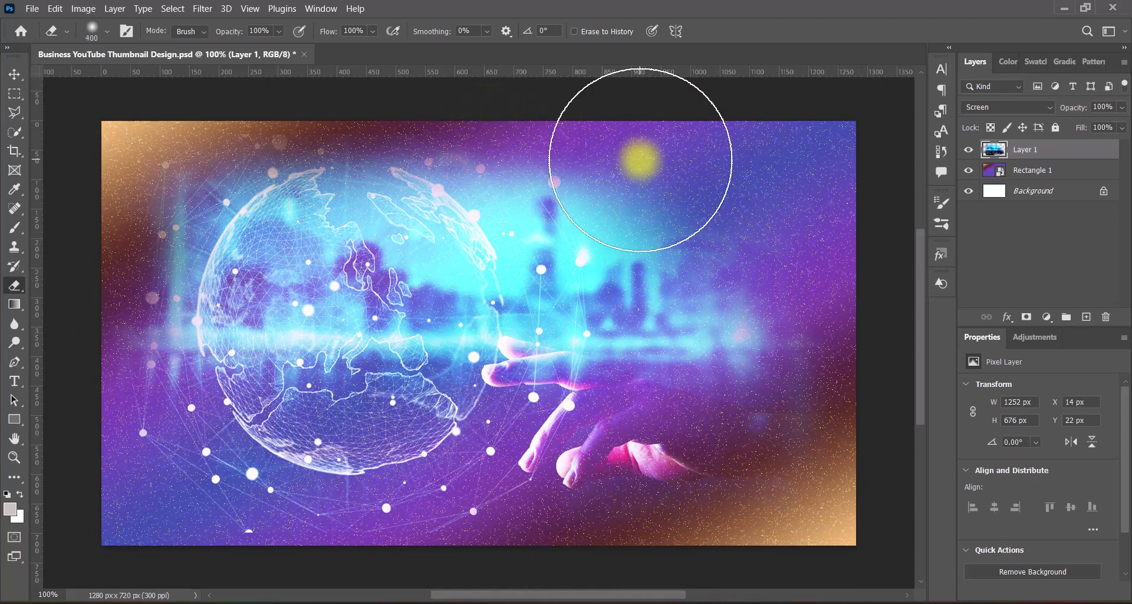
key("v")
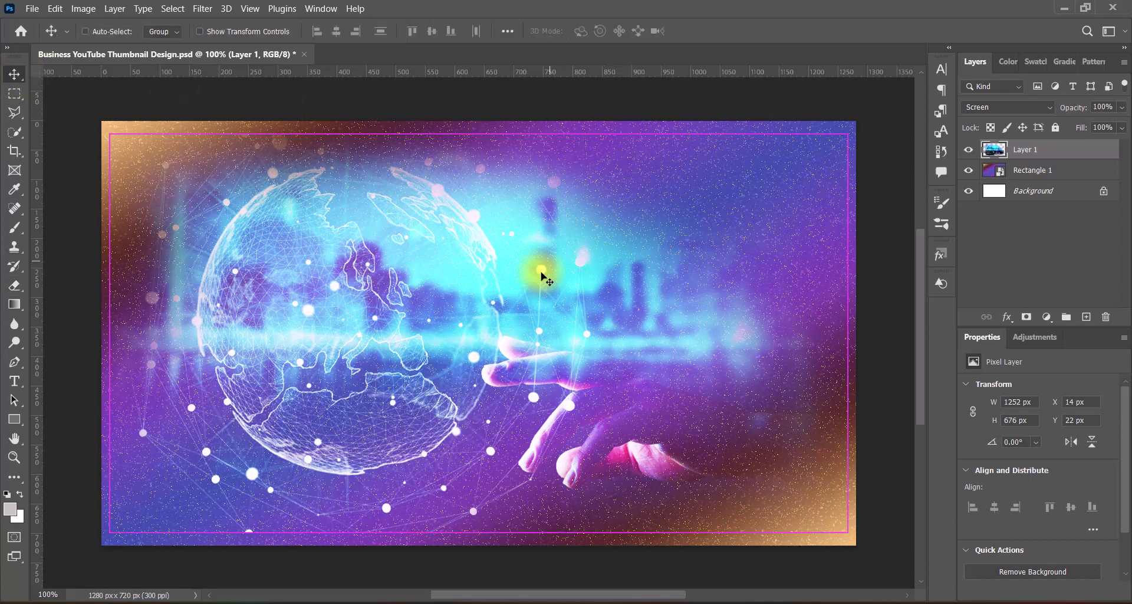
key("ctrl+z")
Step: Increase the globe photo's vibrance with the Vibrance adjustment
left_click(88, 12)
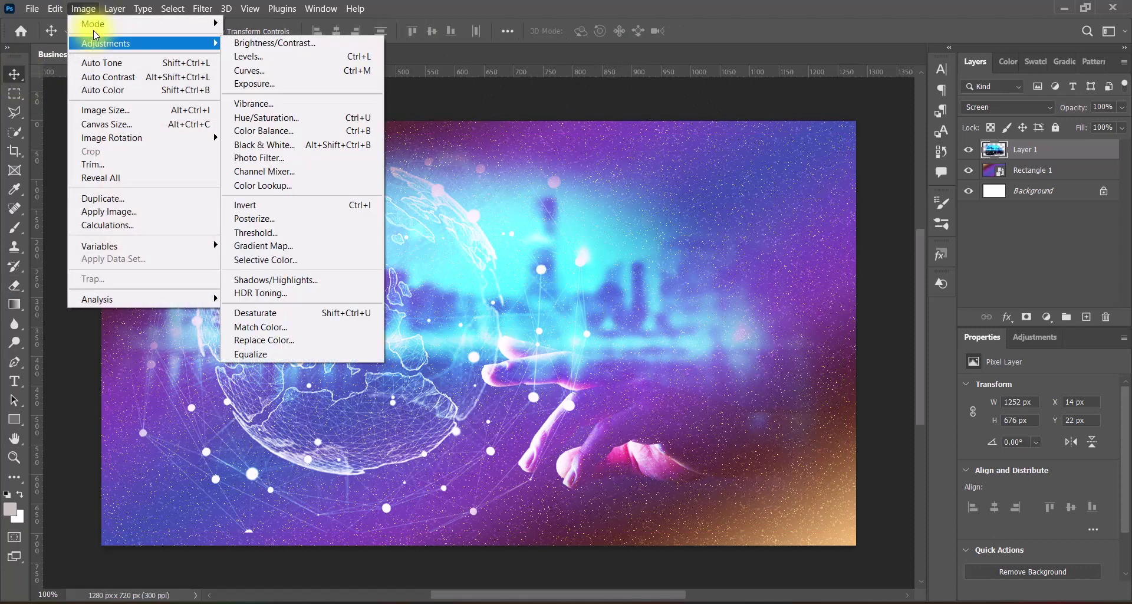
left_click(272, 104)
left_click_drag(731, 193, 800, 195)
left_click(843, 187)
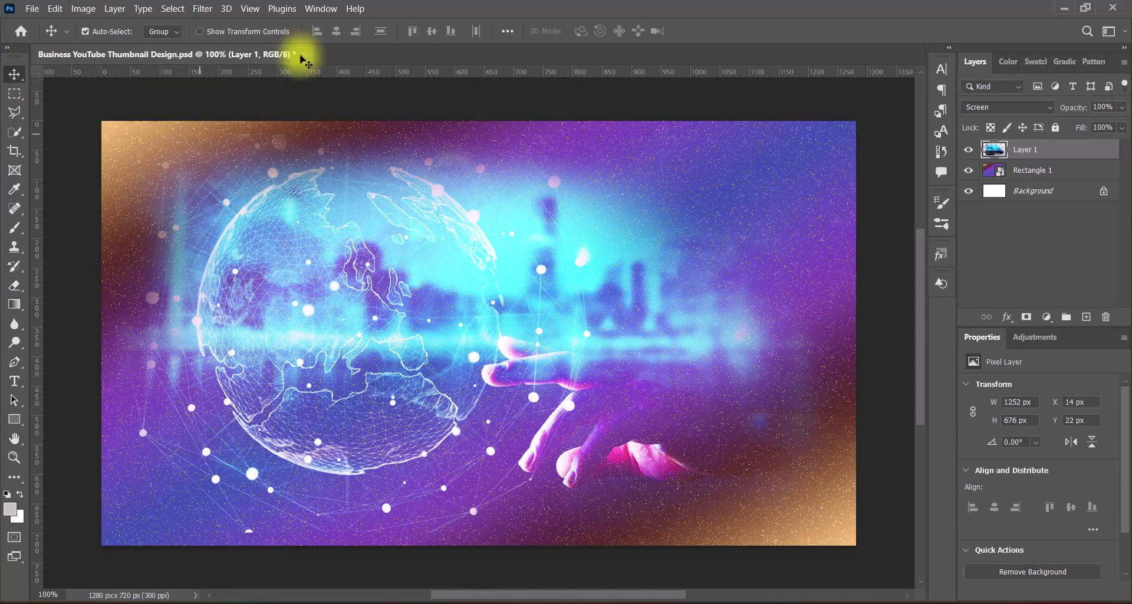
Step: Tone down the globe photo's highlights with a two-point Curves adjustment, lowering input 194 to output 119
left_click(83, 8)
mouse_move(118, 44)
left_click(254, 65)
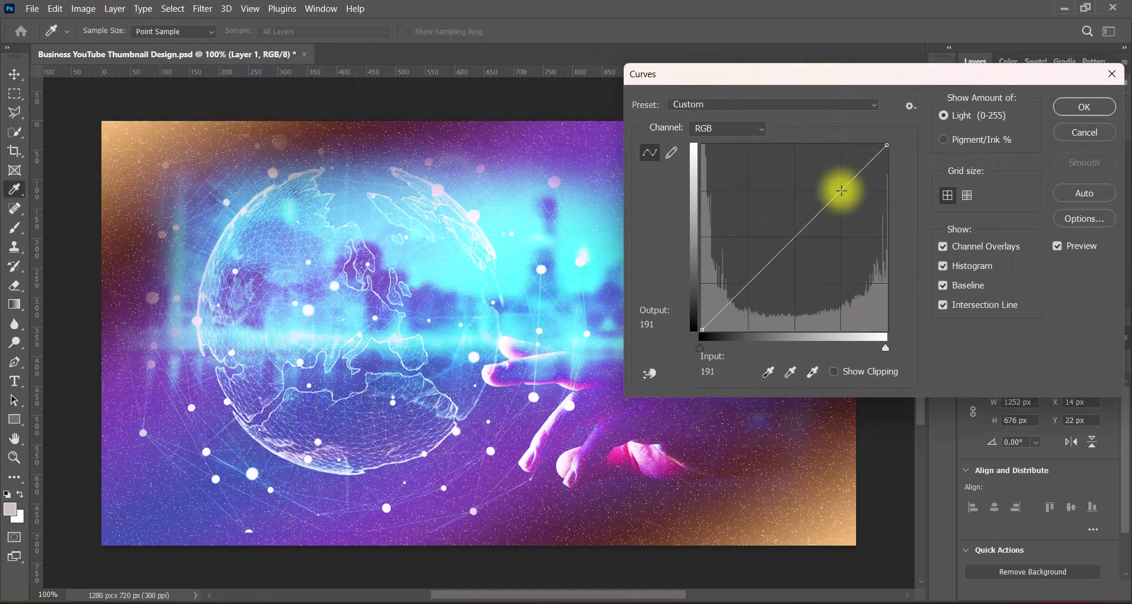
left_click_drag(841, 191, 841, 233)
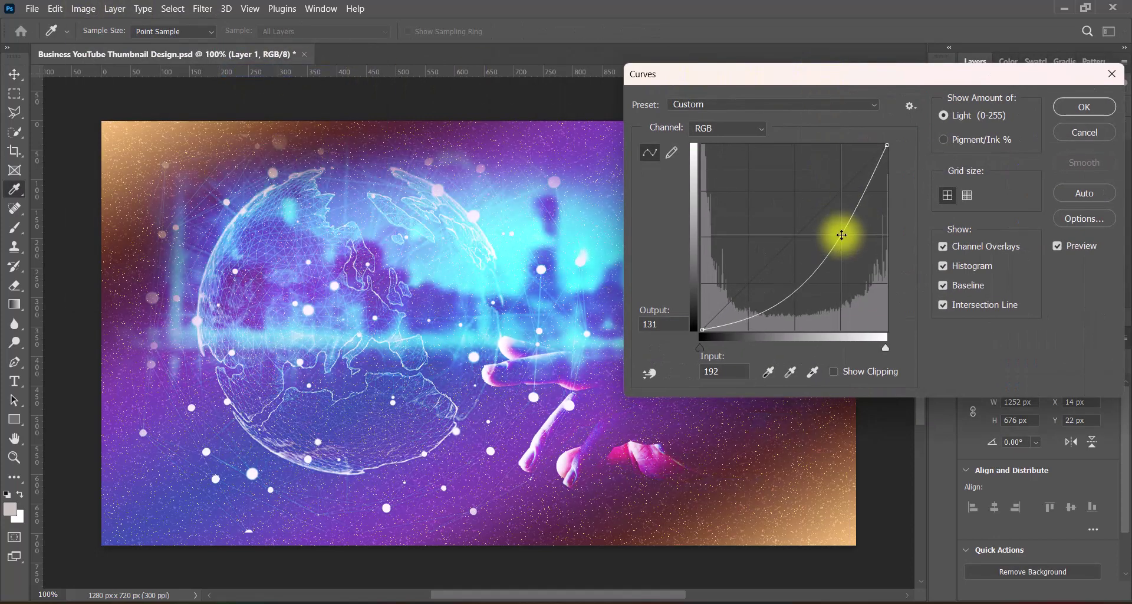
left_click_drag(793, 265, 793, 239)
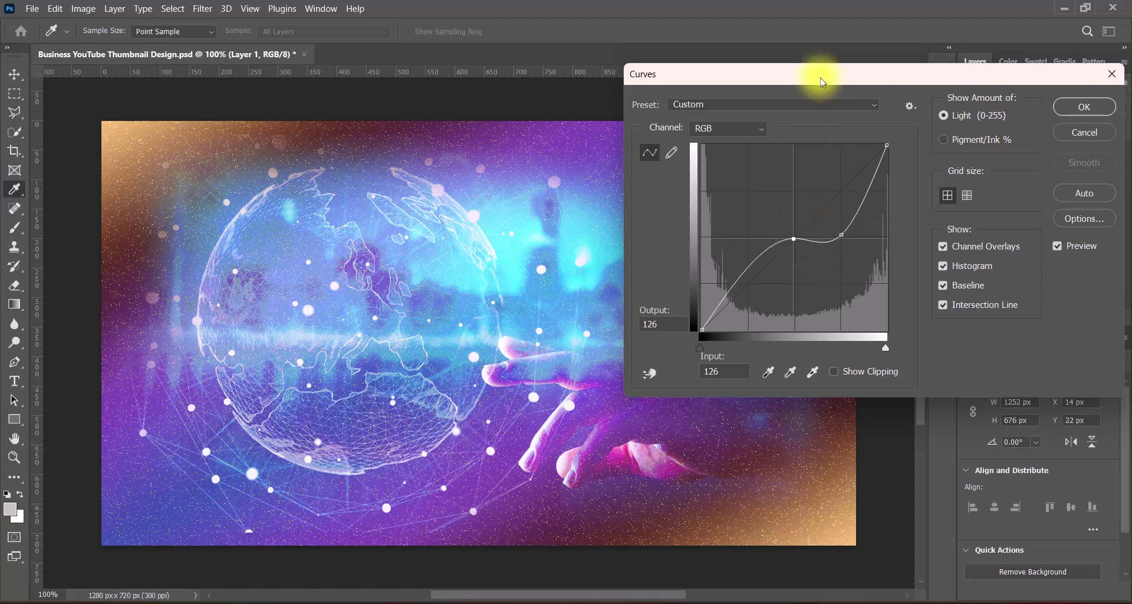
left_click_drag(821, 76, 791, 84)
left_click_drag(763, 244, 812, 248)
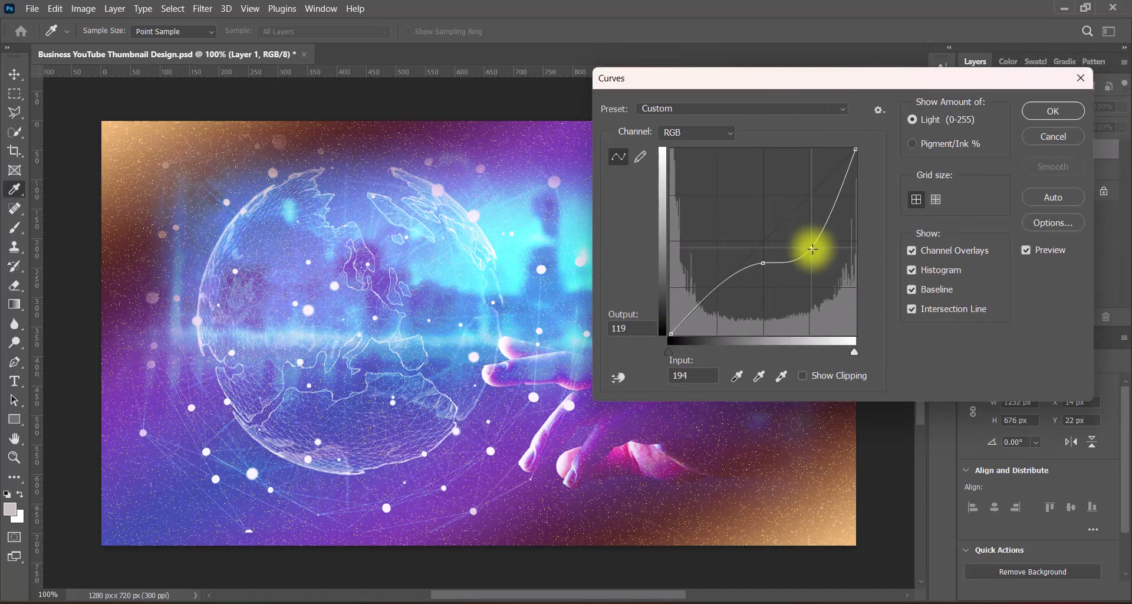
key("Return")
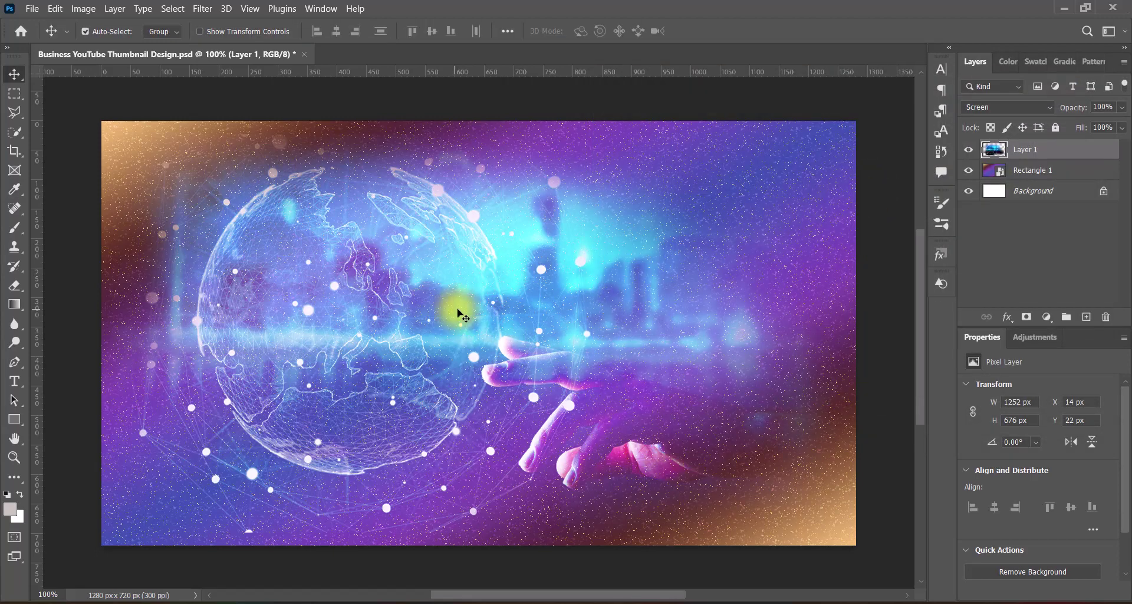
Step: Scale the globe photo up to about 103% and nudge it left to X -53 px
key("ctrl+t")
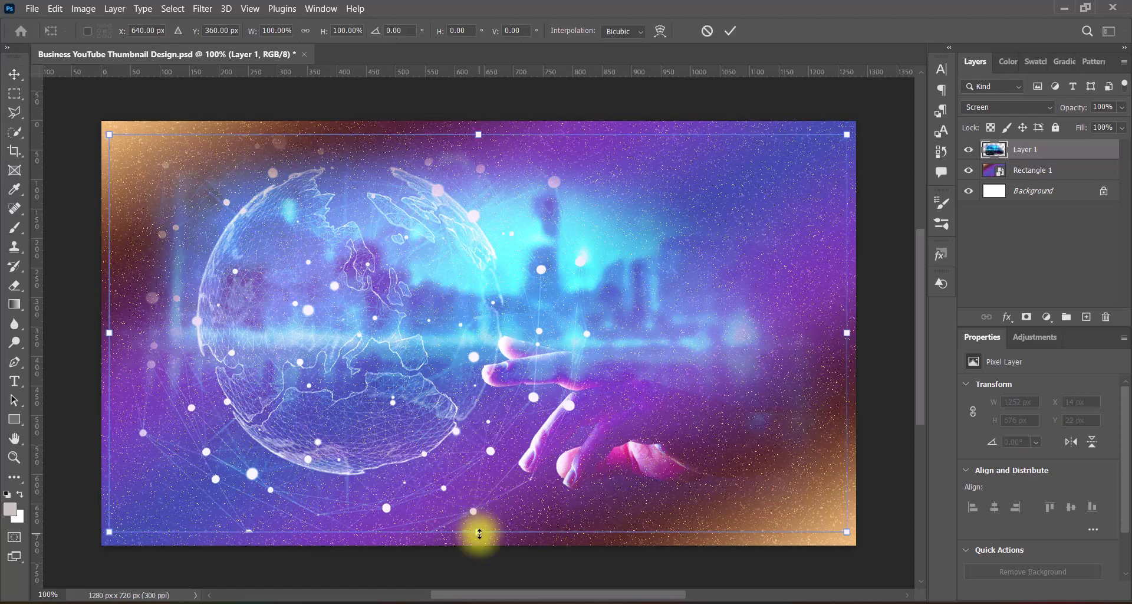
left_click_drag(480, 533, 478, 543)
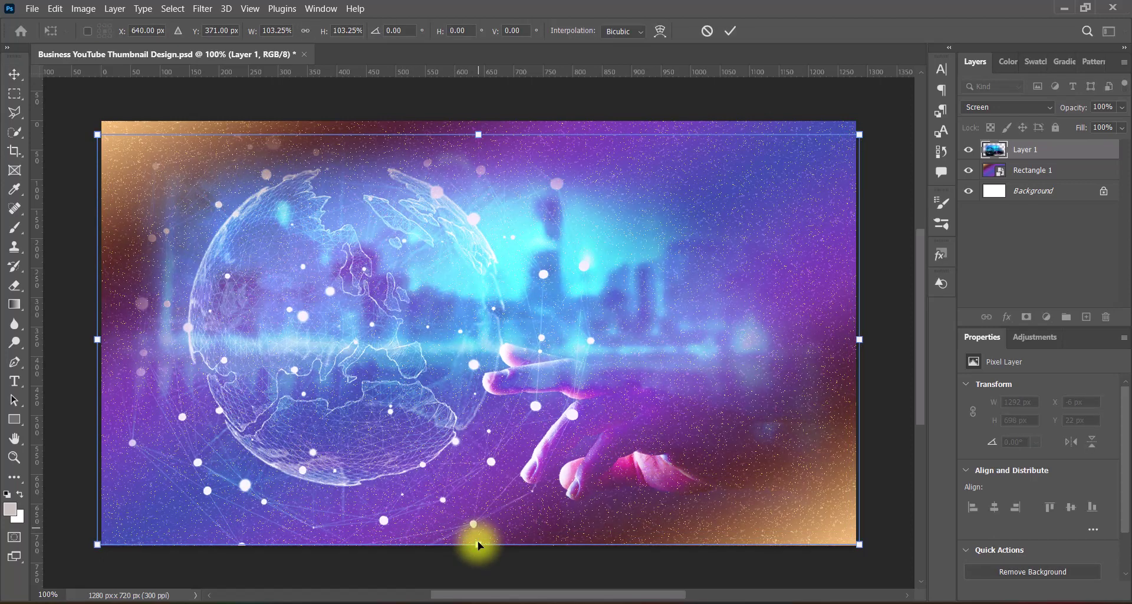
key("shift+Left")
key("shift+Left")
key("shift+Left")
key("shift+Left")
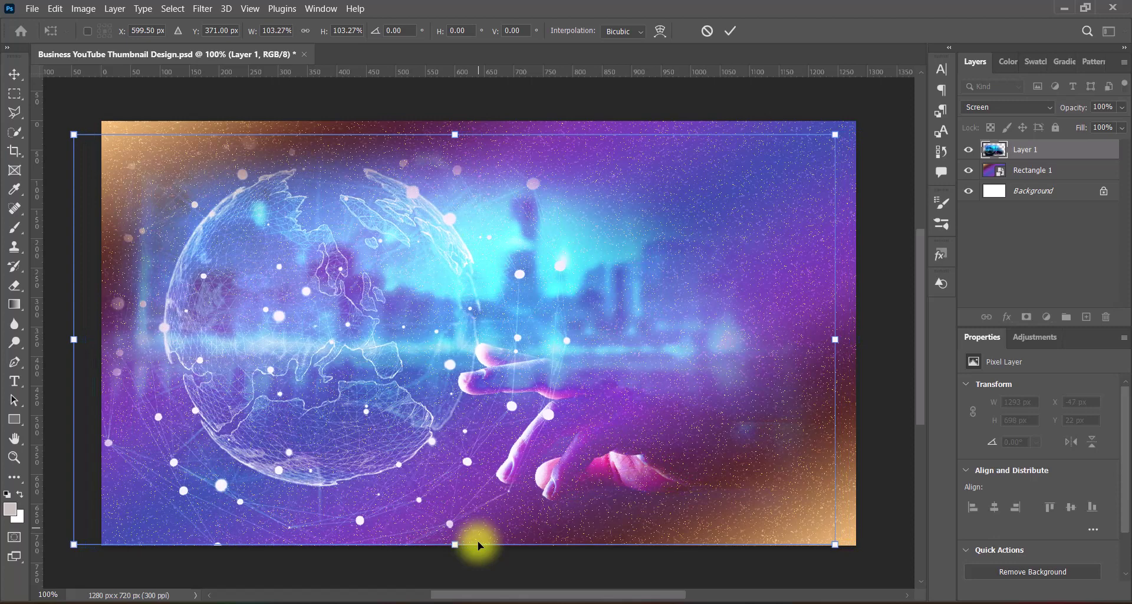
key("Left")
key("Left")
key("Left")
key("Left")
key("Left")
key("Left")
key("Return")
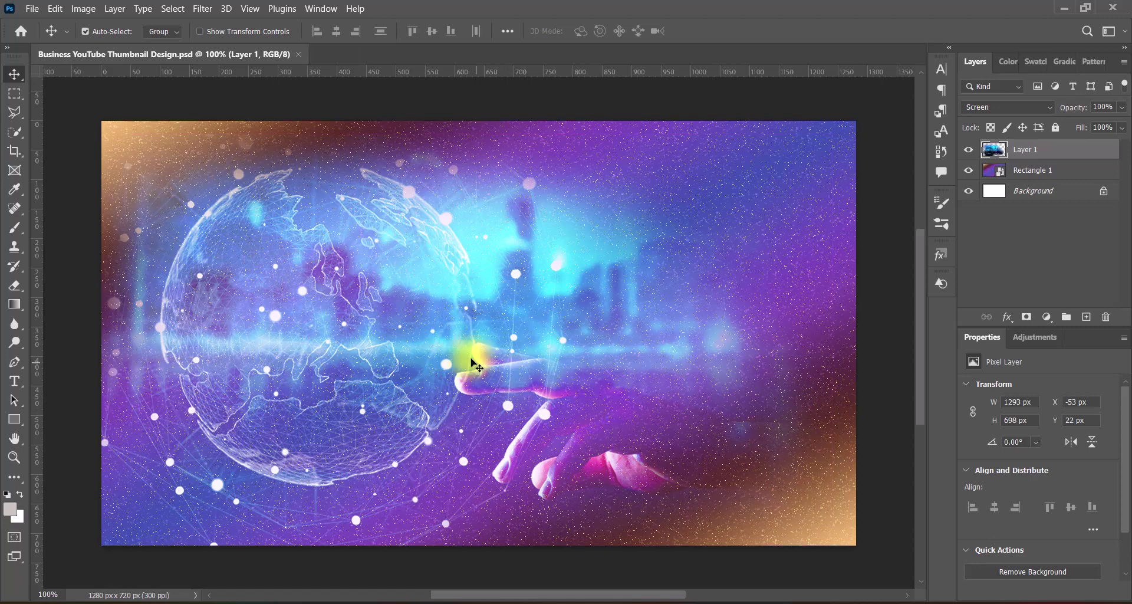
Step: Add a new layer and draw a rectangle of about 751 × 292 px across the middle of the canvas
left_click(1084, 318)
right_click(16, 418)
left_click(52, 417)
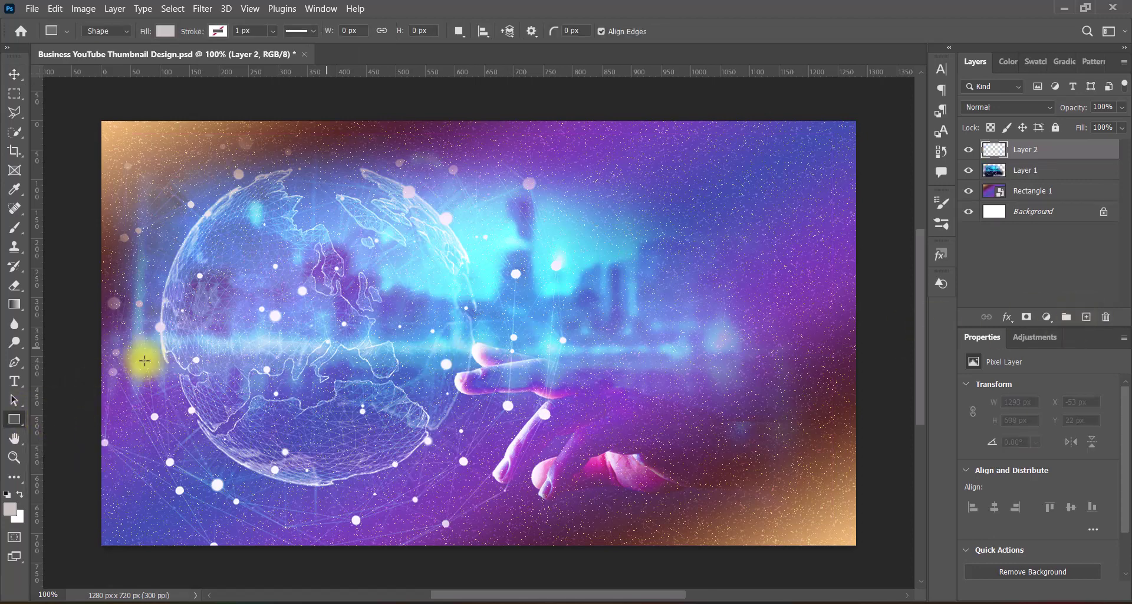
left_click_drag(342, 242, 785, 413)
left_click(15, 74)
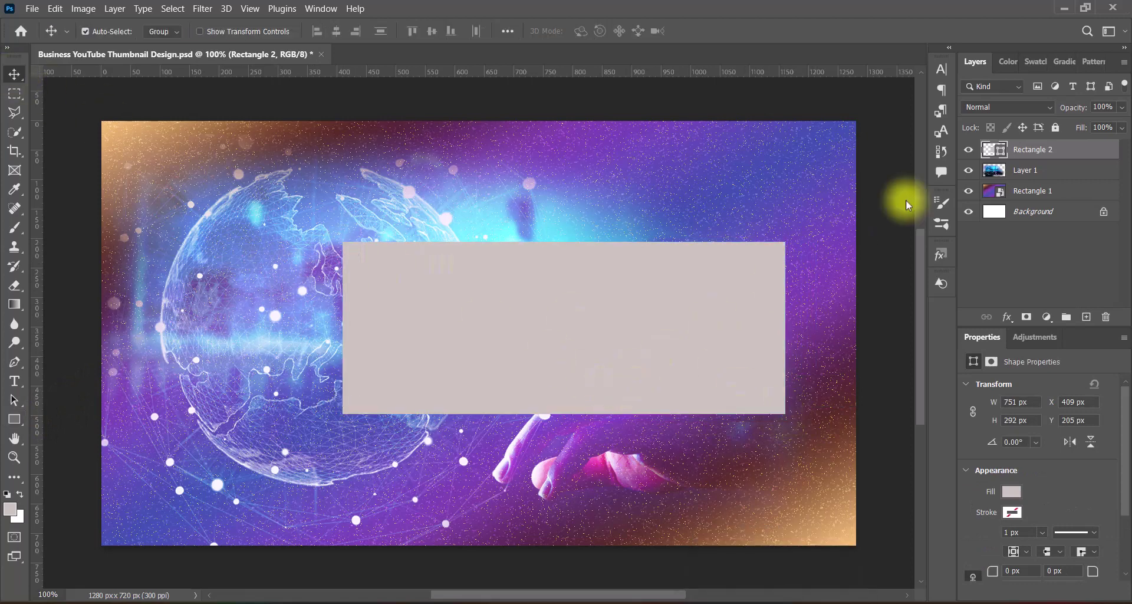
Step: Add a Gradient Overlay to the new rectangle and set the gradient angle to 60°
right_click(988, 149)
left_click(988, 156)
left_click(541, 329)
left_click_drag(728, 100, 798, 102)
left_click(670, 336)
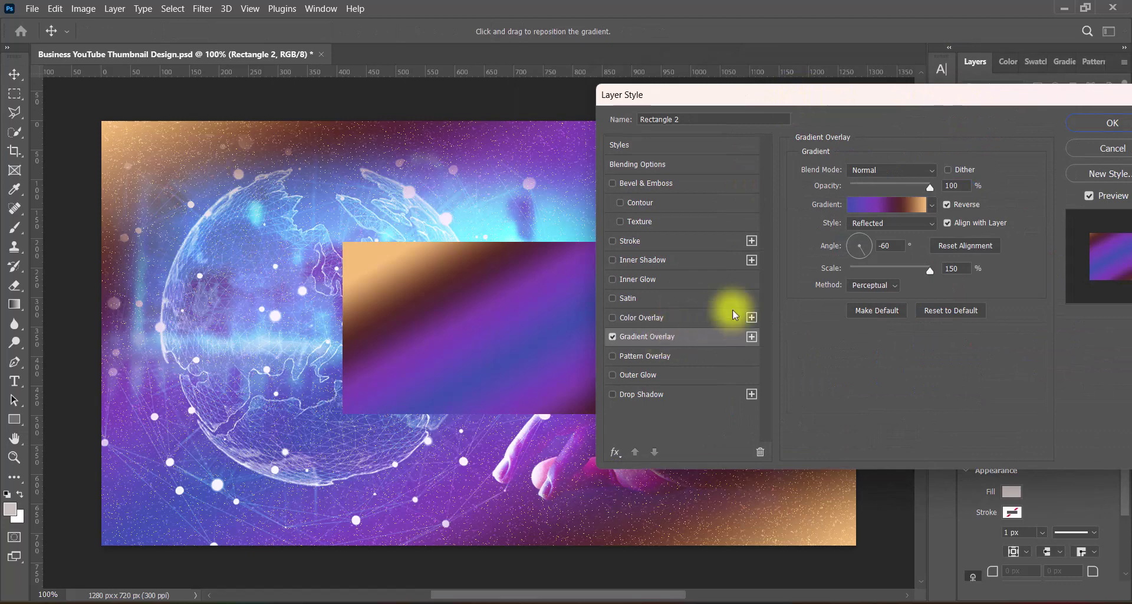
left_click(883, 246)
key("BackSpace")
Step: Change the overlay gradient's type to Noise with Add Transparency enabled
left_click(893, 204)
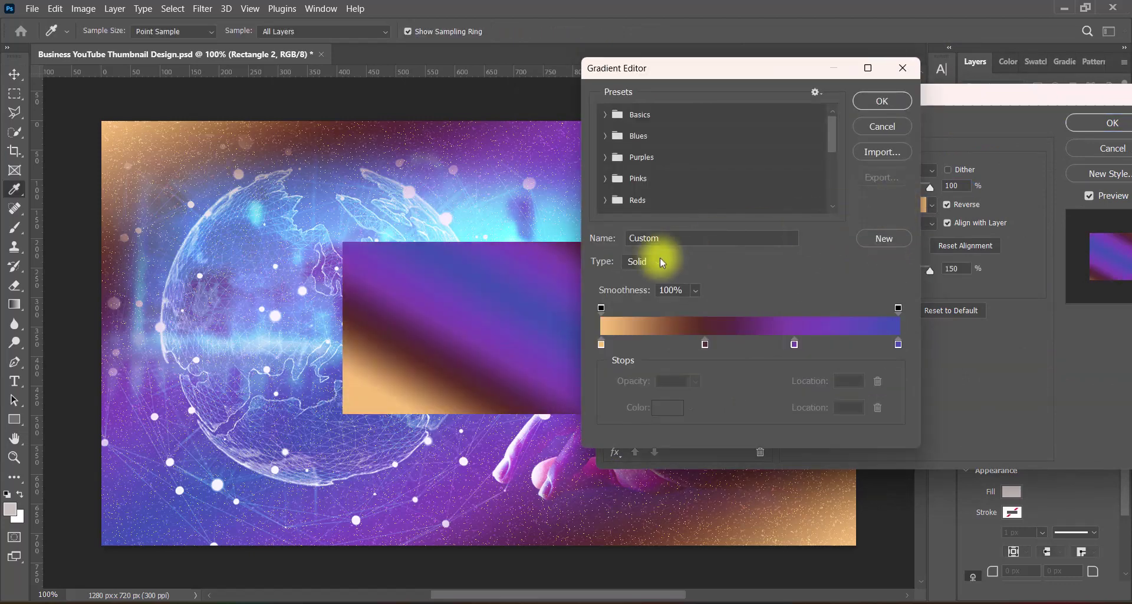
left_click(663, 262)
left_click(667, 276)
left_click(805, 380)
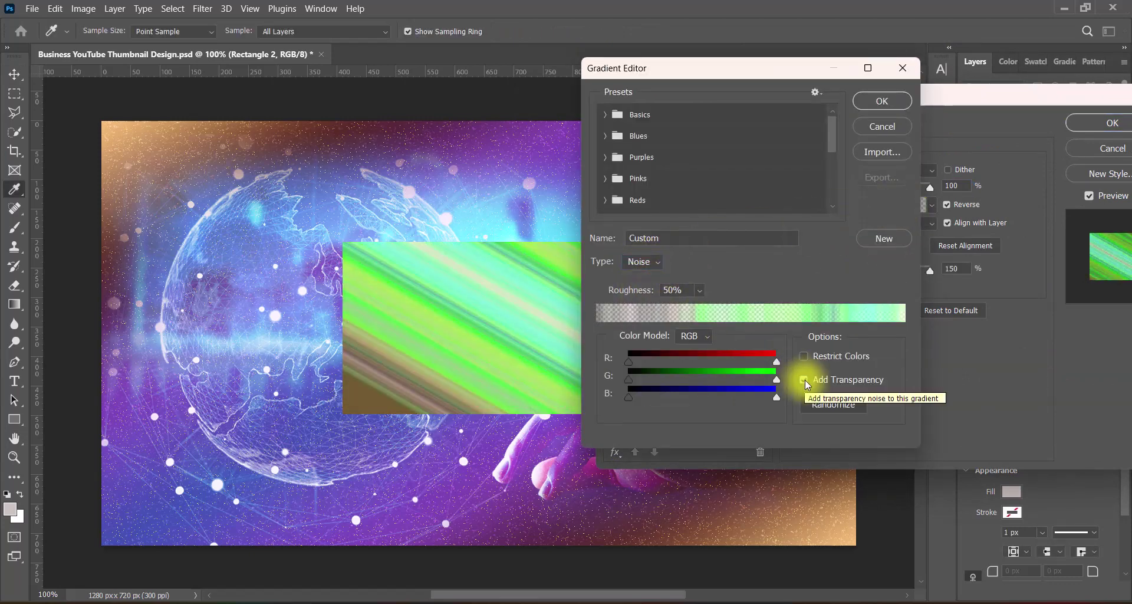
left_click_drag(769, 69, 867, 93)
Step: Randomize the noise gradient until it shows purple and blue stripes with a green band, and accept it
left_click(931, 433)
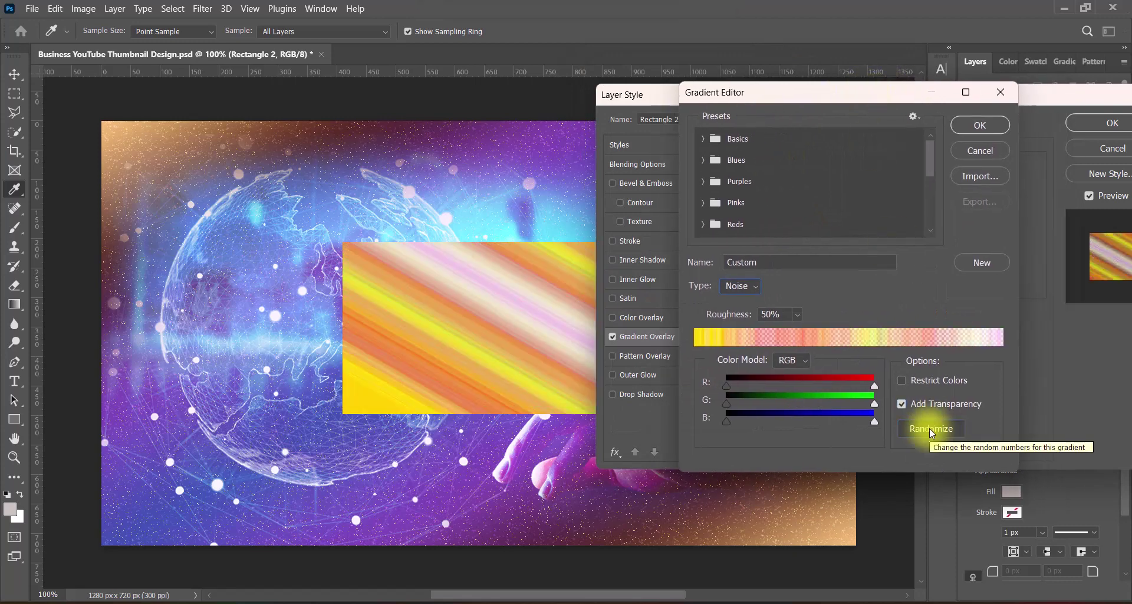
left_click(932, 429)
left_click(931, 428)
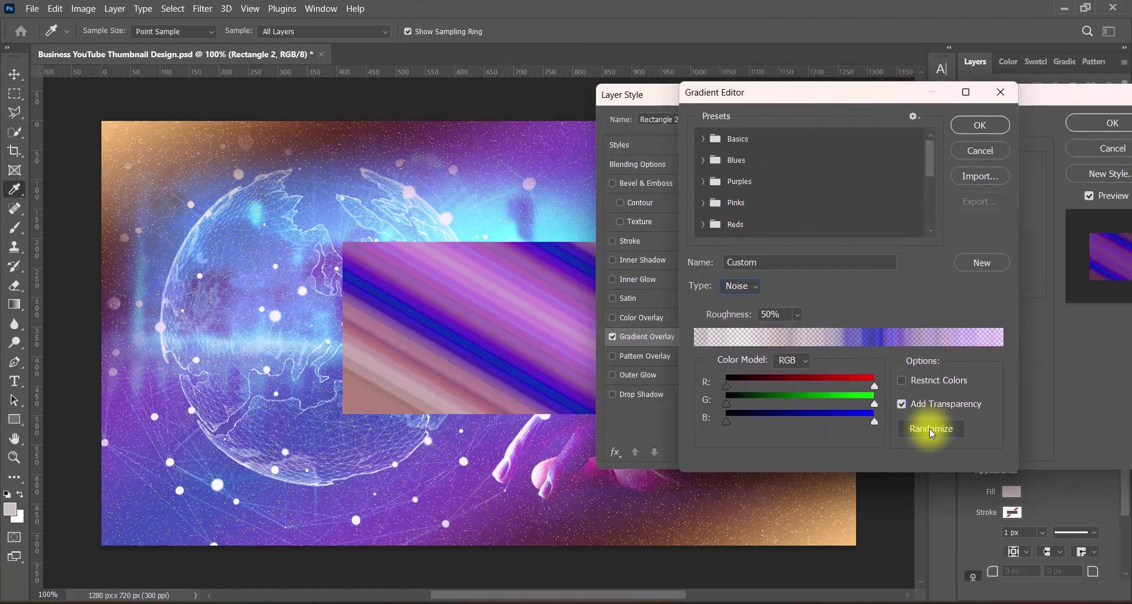
left_click(932, 428)
left_click(931, 429)
left_click(931, 429)
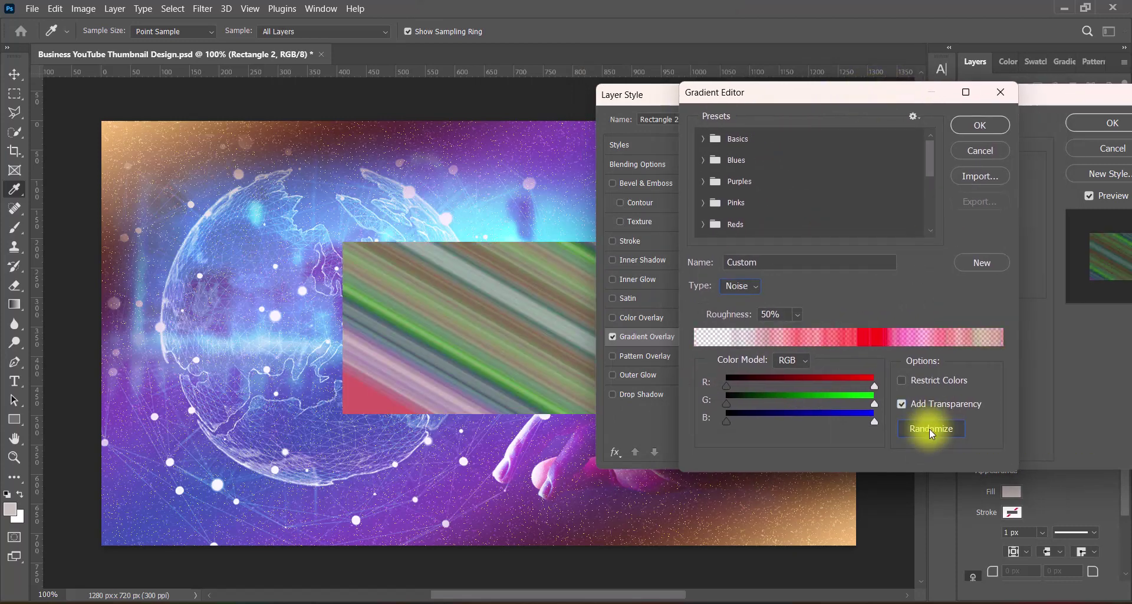
left_click(931, 429)
left_click(929, 429)
left_click(929, 429)
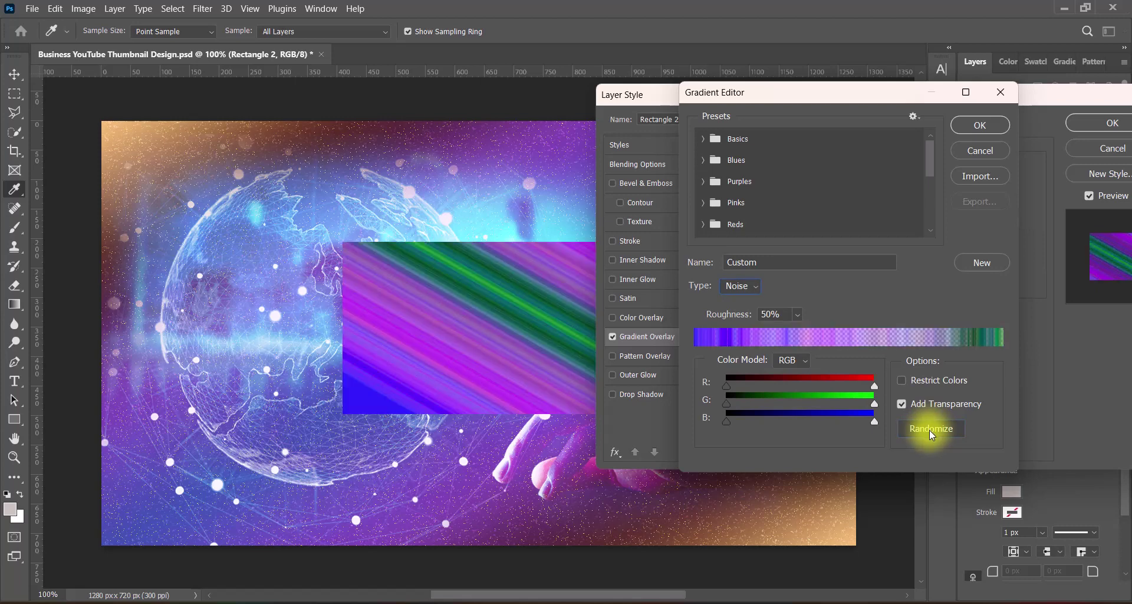
left_click(968, 125)
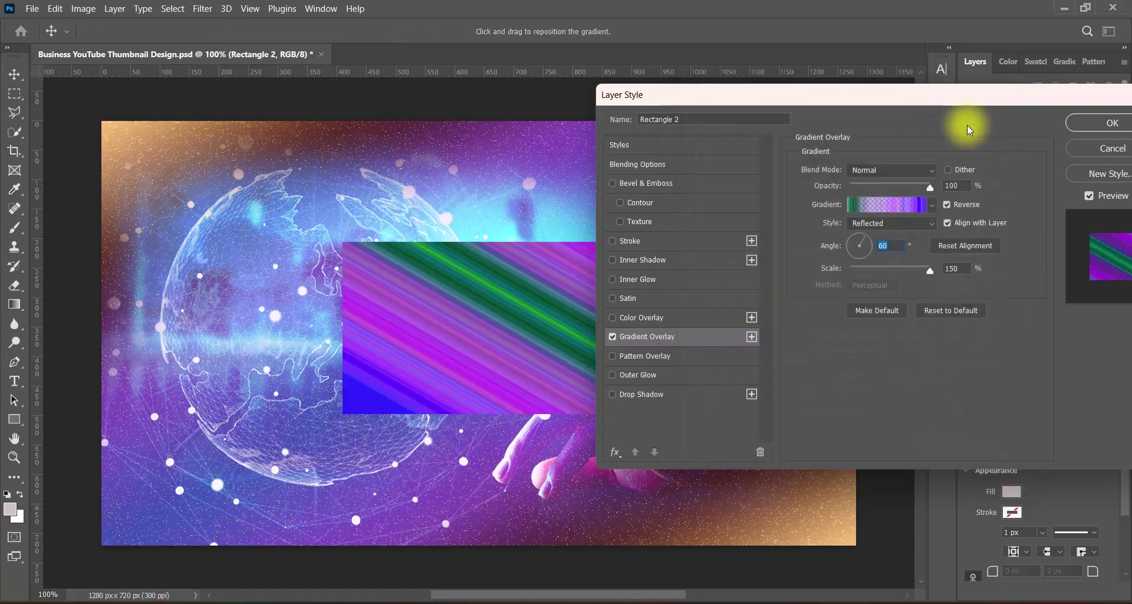
Step: Apply the reversed gradient overlay and convert the rectangle's layer to a smart object
left_click(948, 206)
left_click_drag(929, 100, 779, 111)
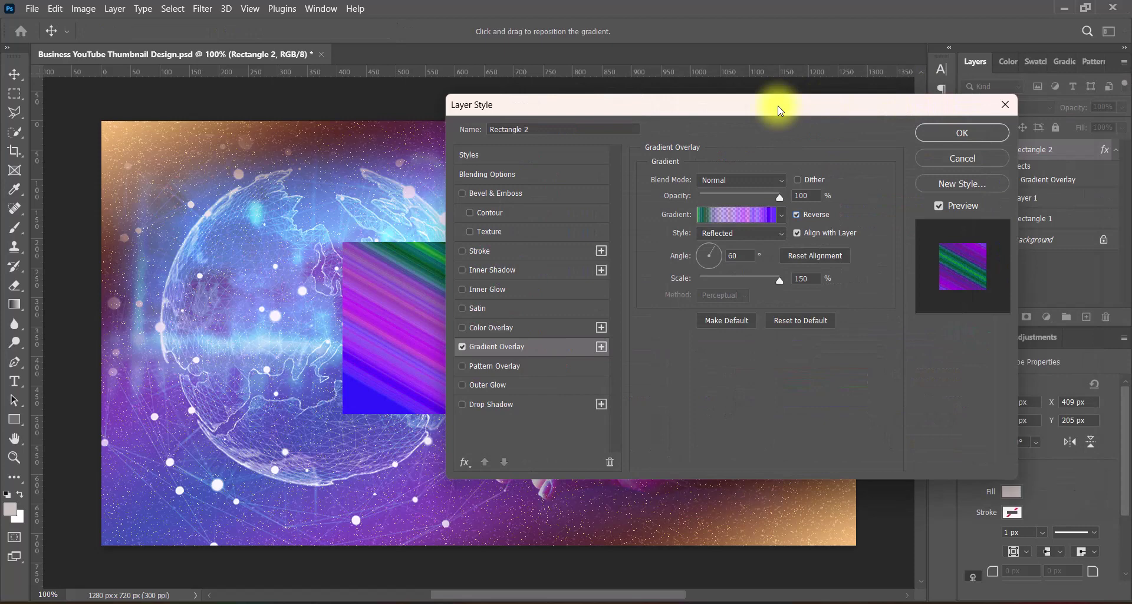
left_click(961, 133)
right_click(1060, 147)
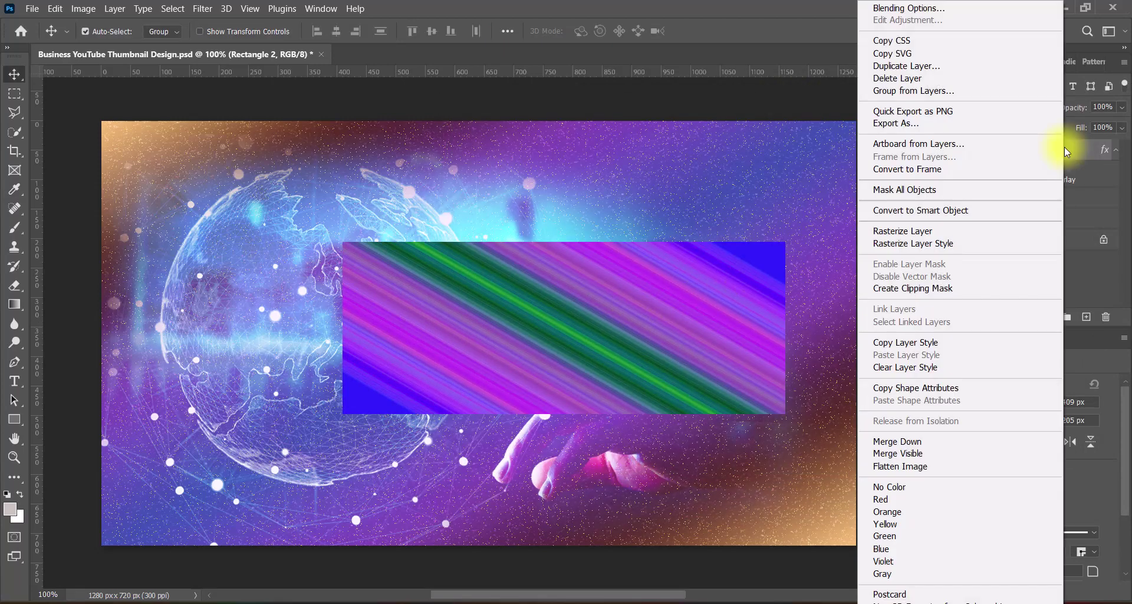
left_click(952, 207)
Step: Apply a Motion Blur filter to the striped rectangle with a 0° angle and a distance of 300 pixels
left_click(202, 8)
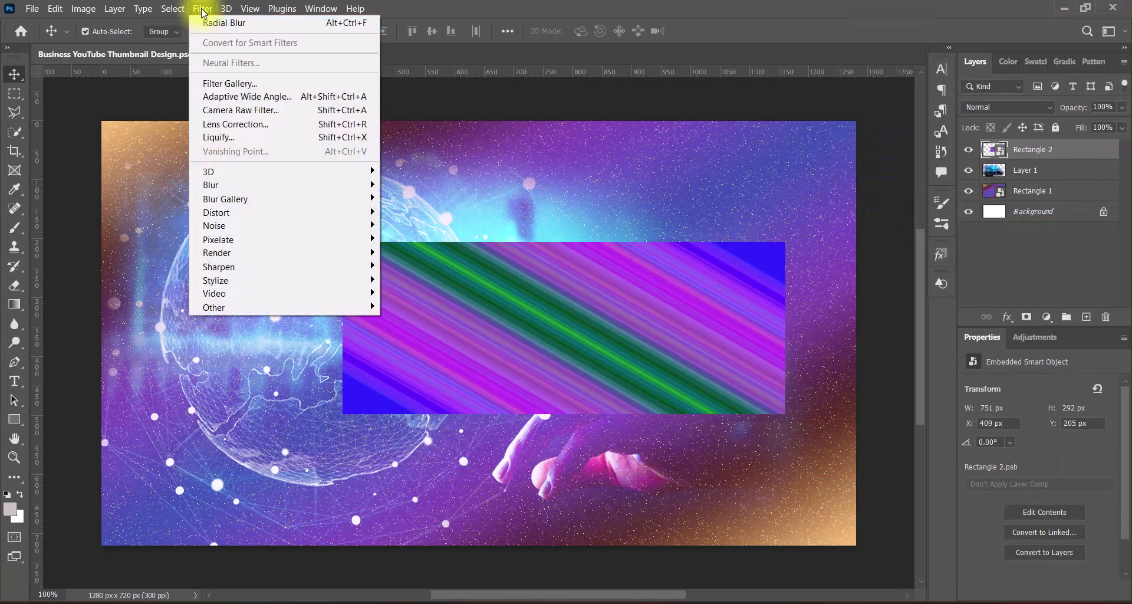
mouse_move(347, 184)
left_click(418, 271)
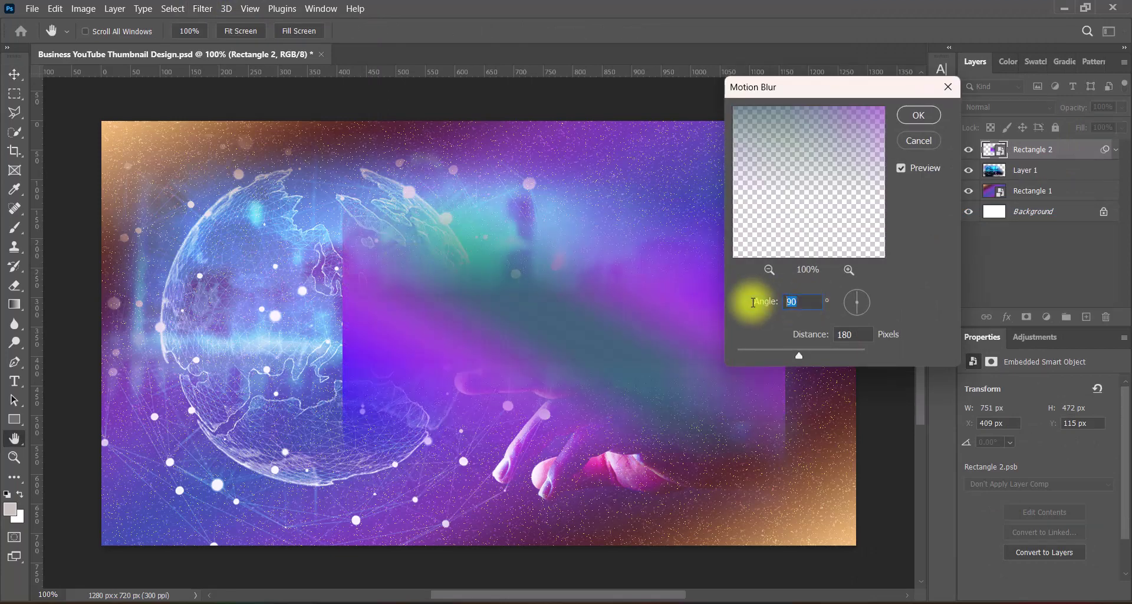
type("0")
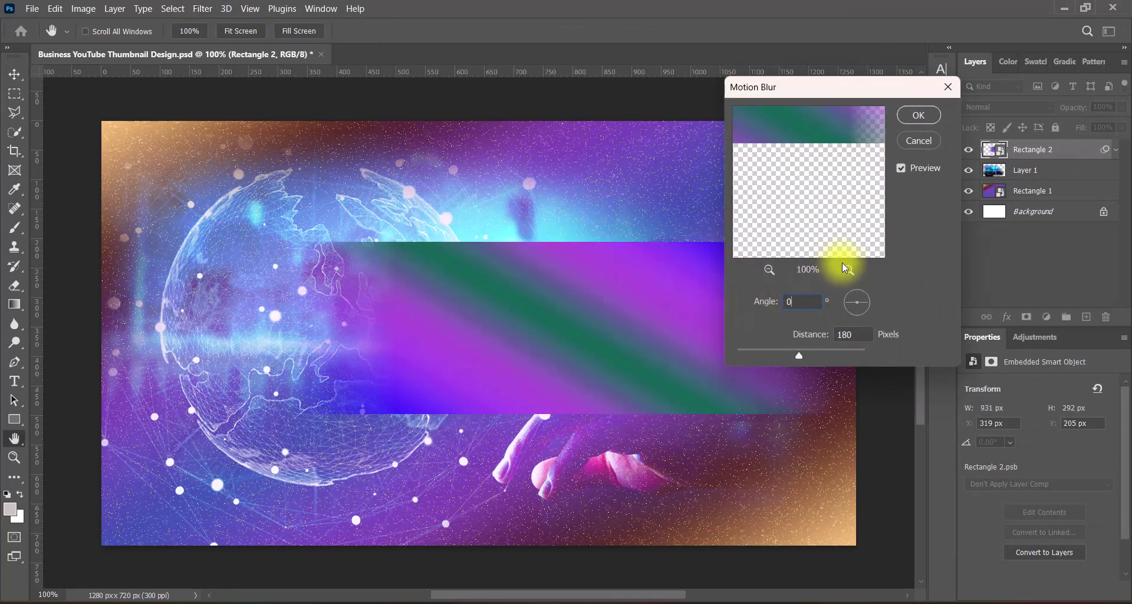
type("300")
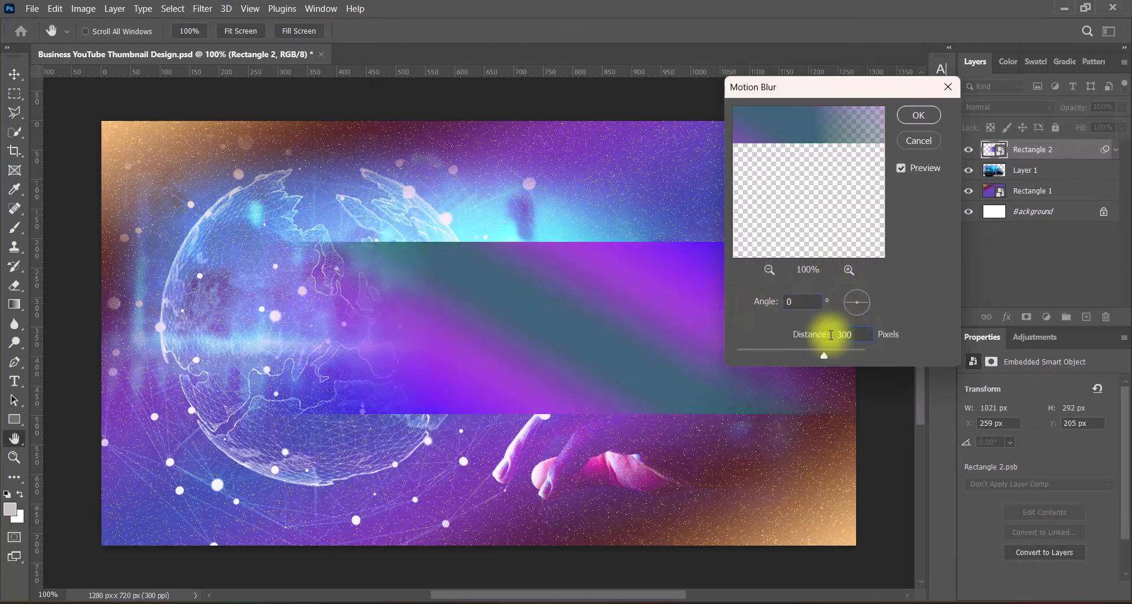
left_click(918, 115)
Step: Apply a Brightness/Contrast adjustment to the blurred striped rectangle as a smart filter
left_click(83, 8)
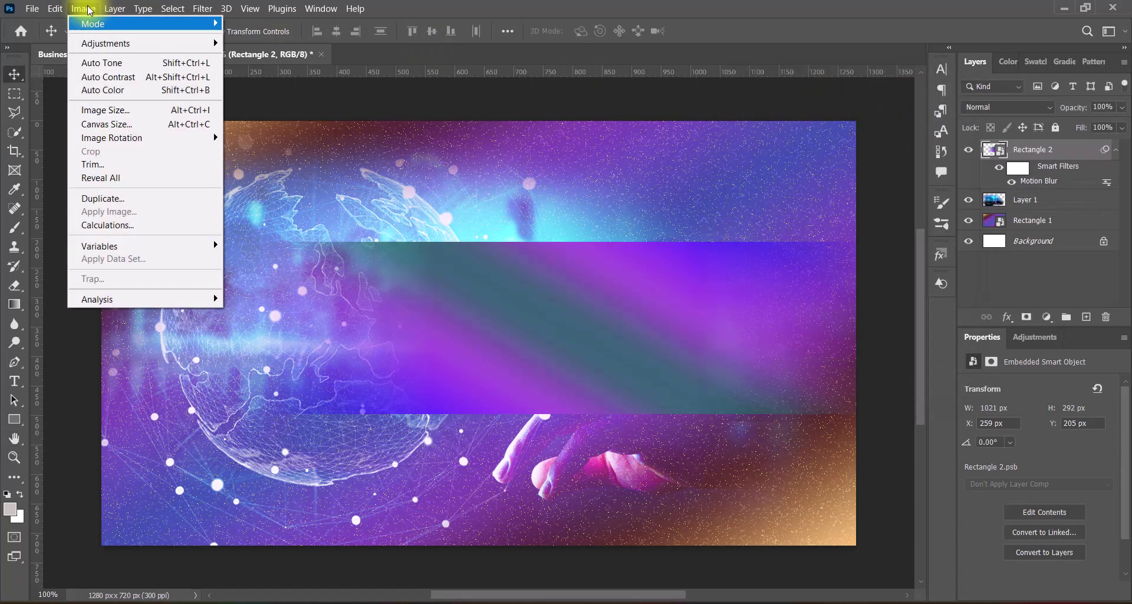
mouse_move(88, 40)
left_click(262, 44)
left_click(582, 202)
left_click(640, 168)
Step: Boost the striped rectangle's color saturation with a Hue/Saturation preset
left_click(83, 8)
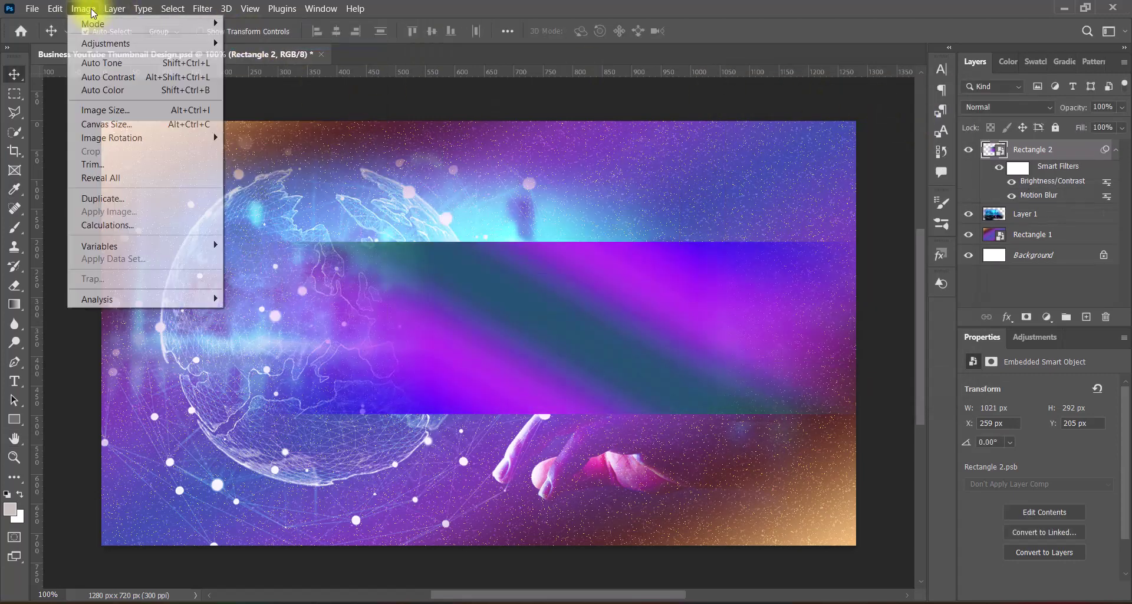
left_click(263, 121)
left_click(507, 125)
left_click(488, 247)
left_click(691, 128)
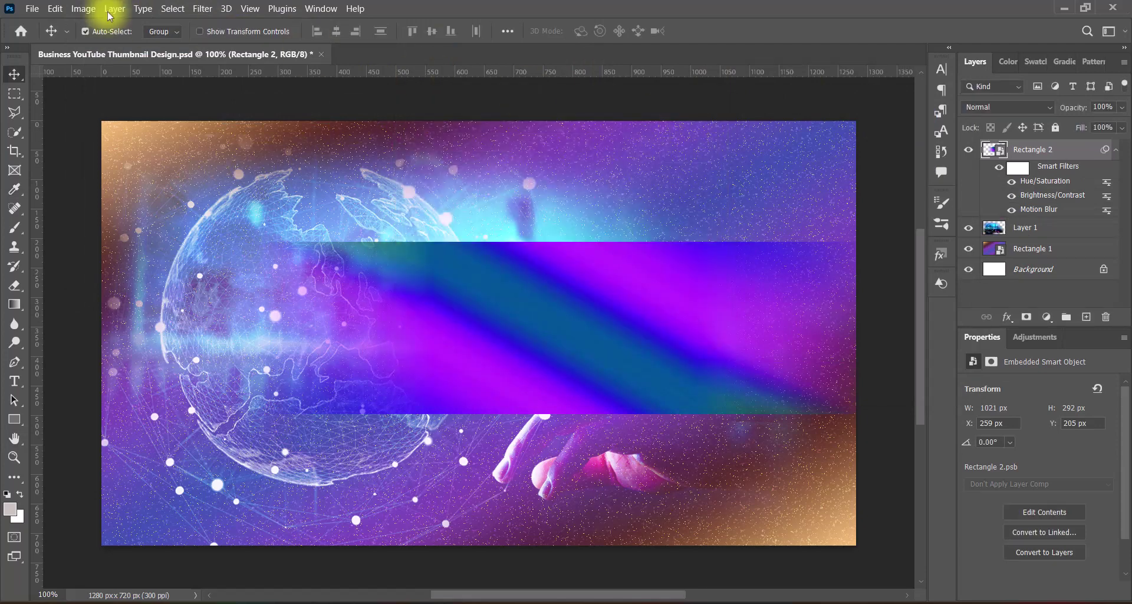
Step: Raise the striped rectangle's vibrance to +100 and set its layer blend mode to Color Dodge
left_click(83, 9)
left_click(253, 103)
left_click(645, 180)
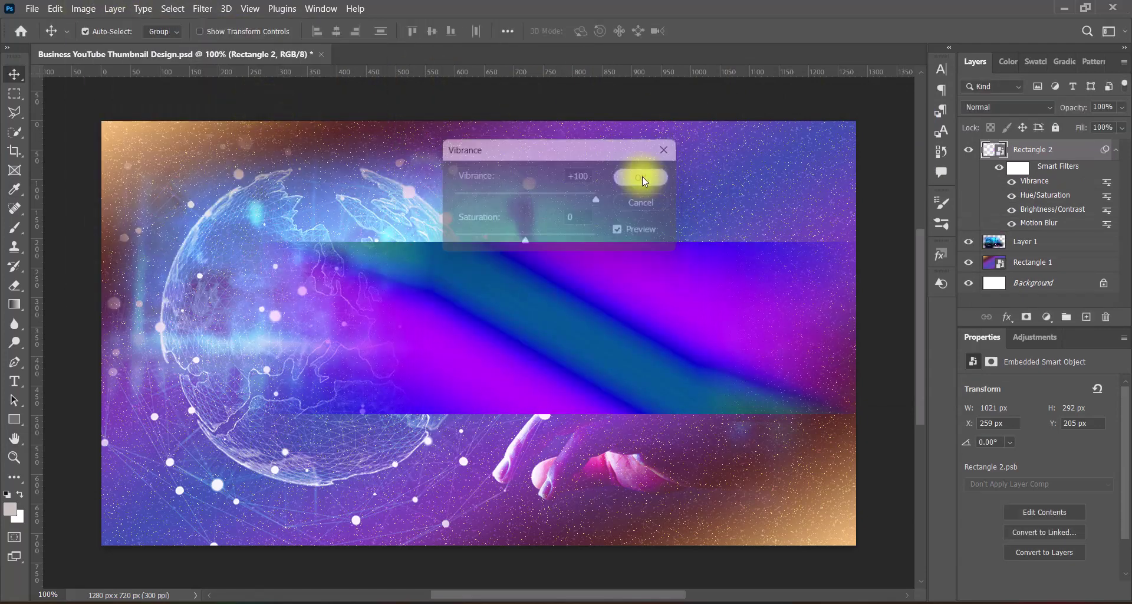
left_click(1008, 107)
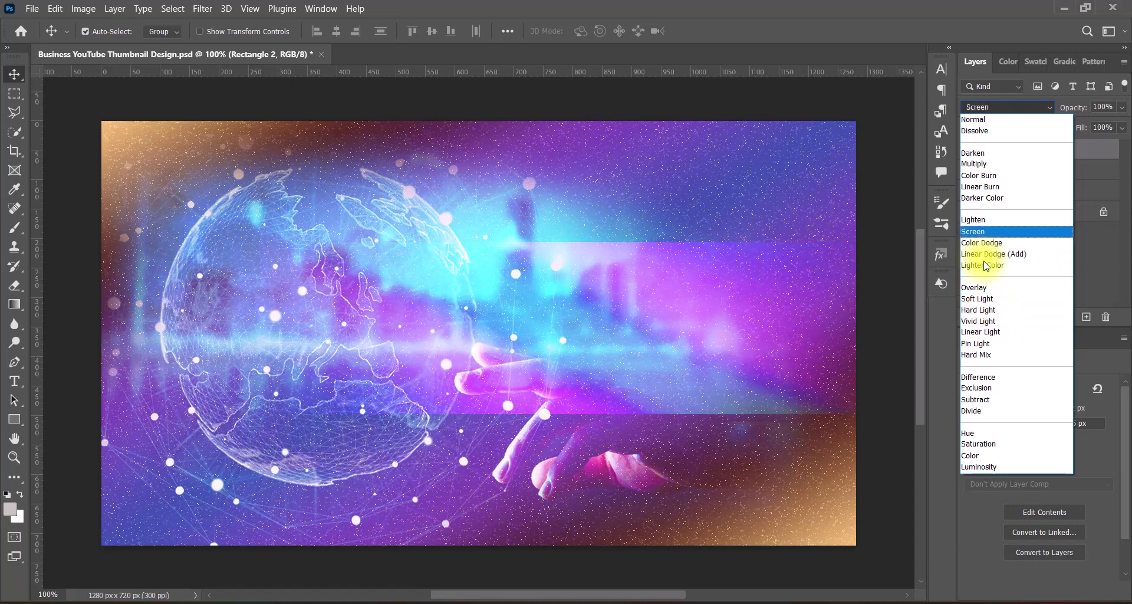
left_click(983, 242)
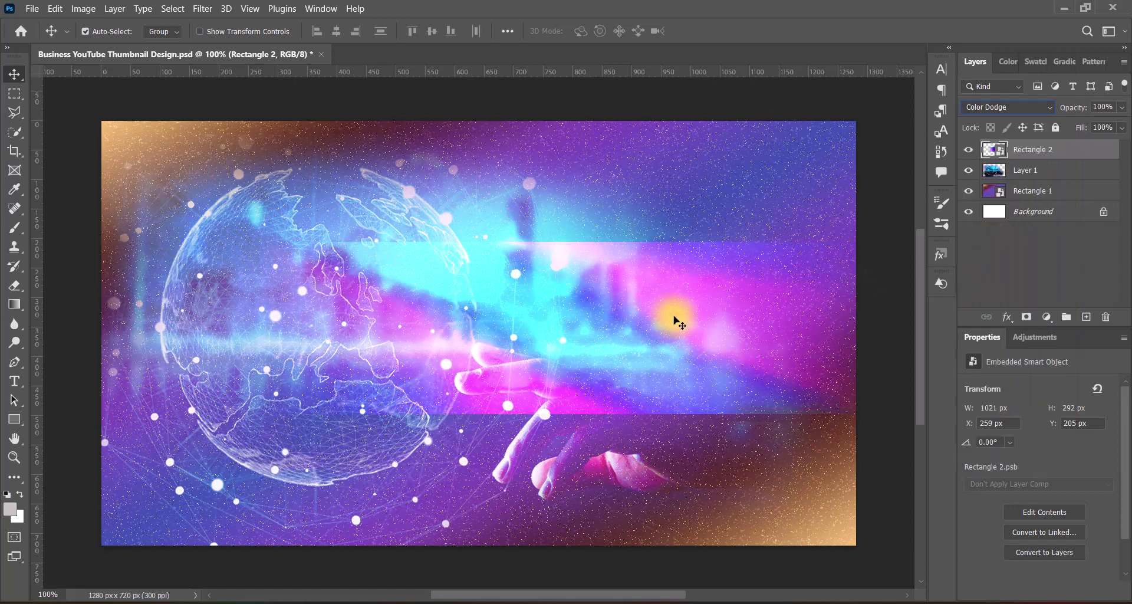
Step: Free-transform the striped rectangle, rotating it to about 15° and moving it across the canvas's upper-right corner
key("ctrl+t")
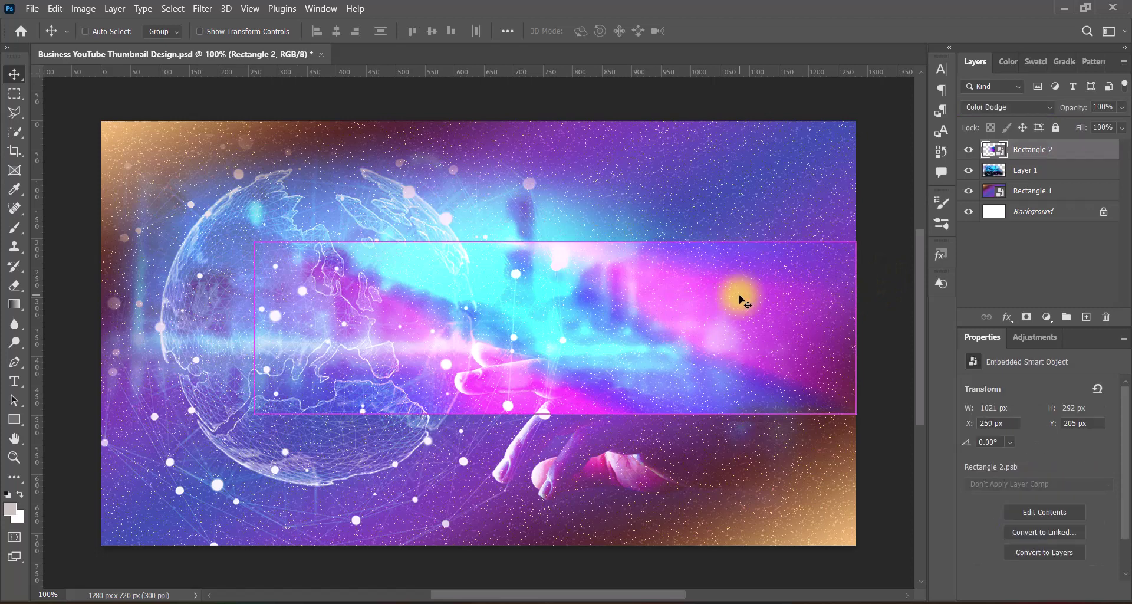
left_click_drag(877, 184, 874, 333)
left_click_drag(663, 369, 785, 205)
left_click_drag(767, 212, 803, 178)
left_click_drag(170, 219, 157, 165)
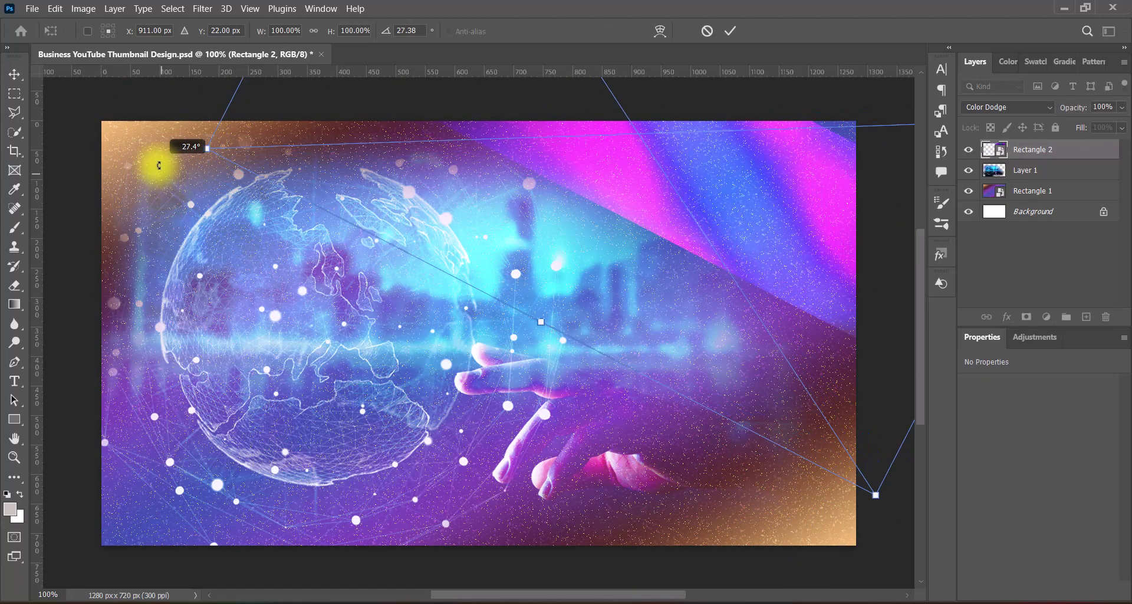
left_click_drag(659, 204, 617, 213)
left_click_drag(816, 525, 899, 450)
left_click_drag(637, 228, 616, 228)
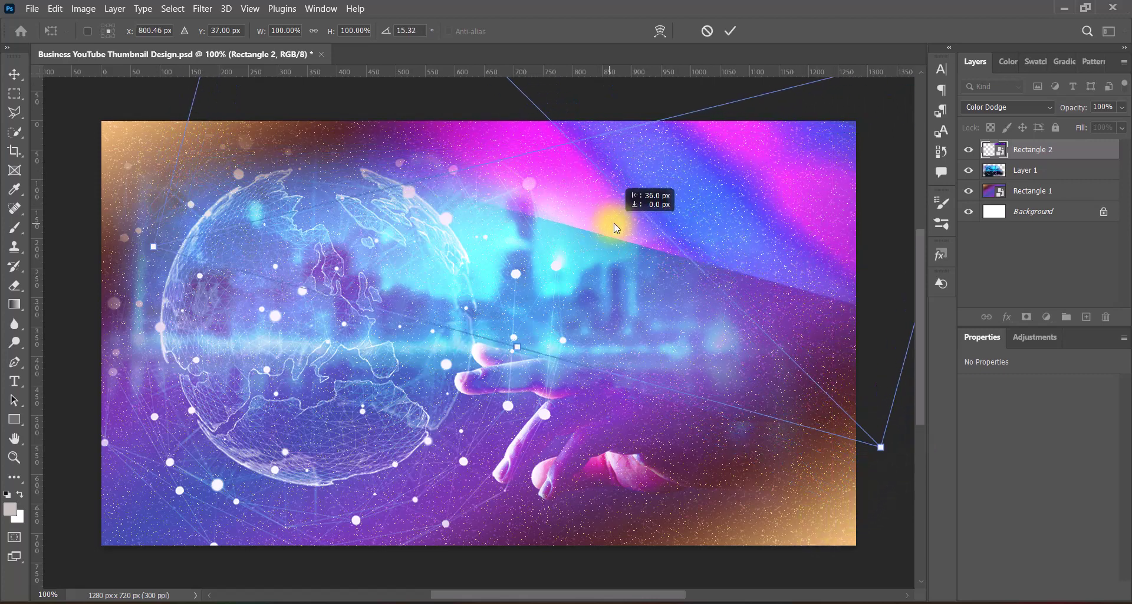
Step: Enlarge the striped rectangle to about 112.5% and rotate it to about 18.7° in the upper-right corner
left_click_drag(153, 246, 45, 270)
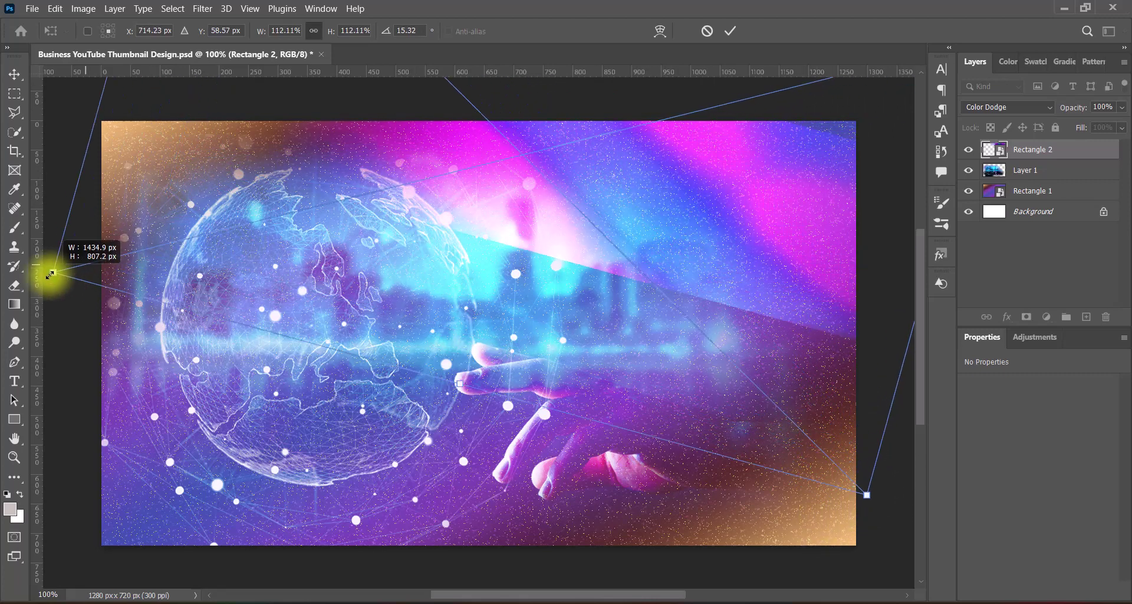
left_click_drag(680, 244, 750, 228)
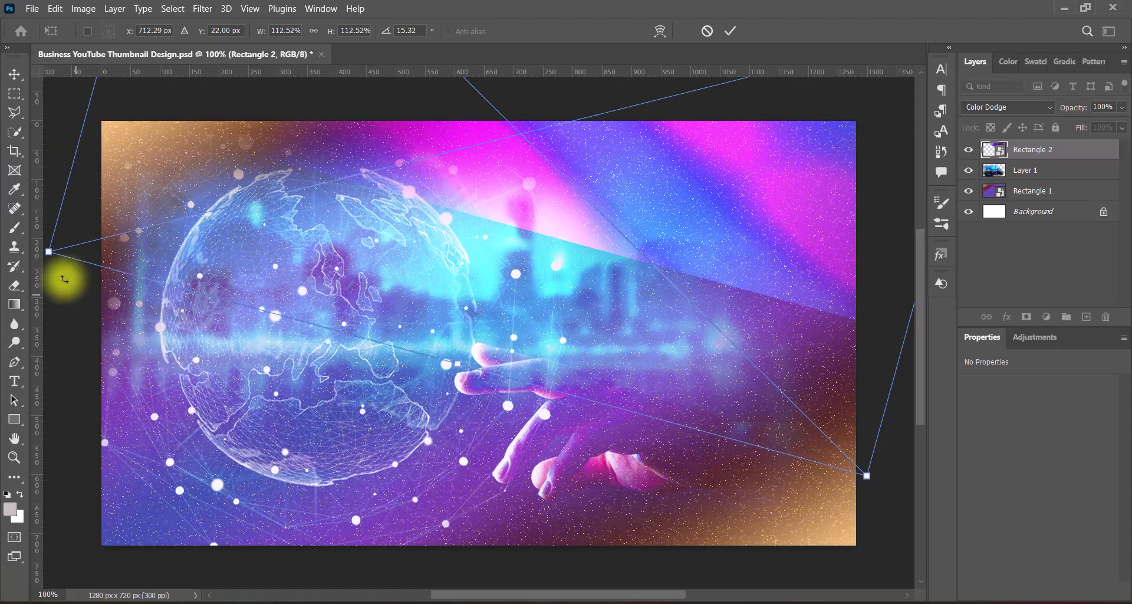
left_click_drag(64, 279, 67, 227)
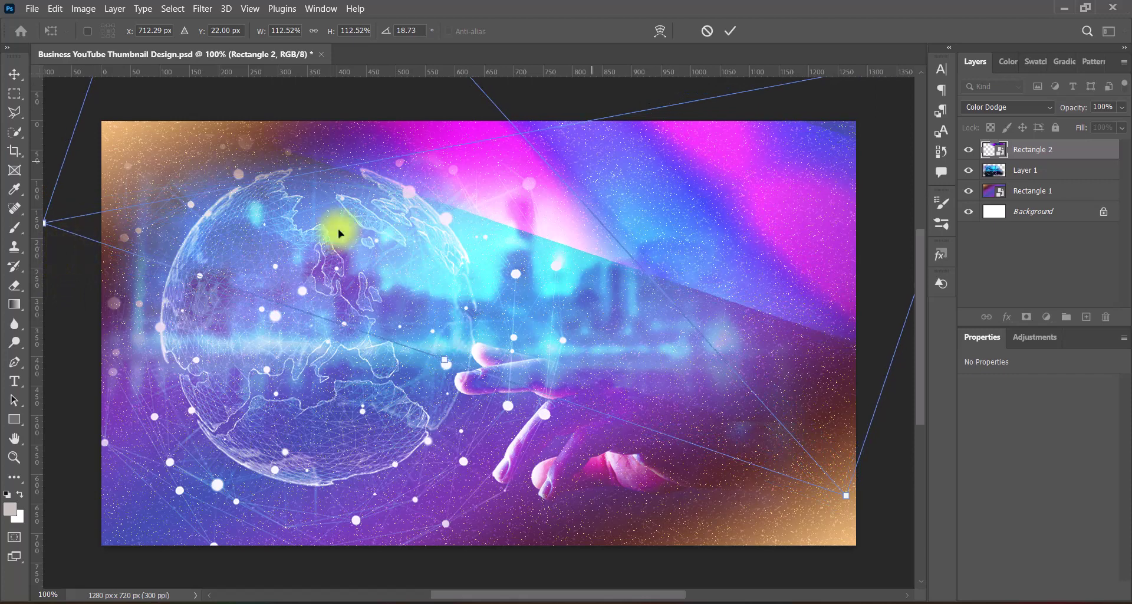
Step: Shift the striped rectangle about 42 px right and about 37 px up in total, applying the transform
key("shift+Right")
key("shift+Right")
key("shift+Right")
key("shift+Right")
key("shift+Up")
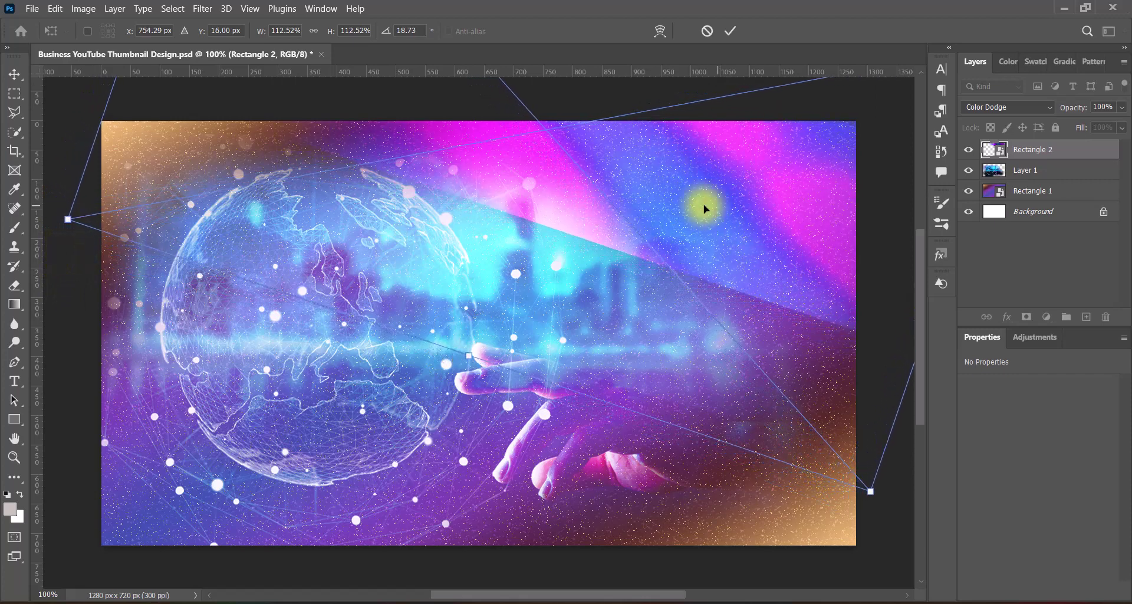
key("Return")
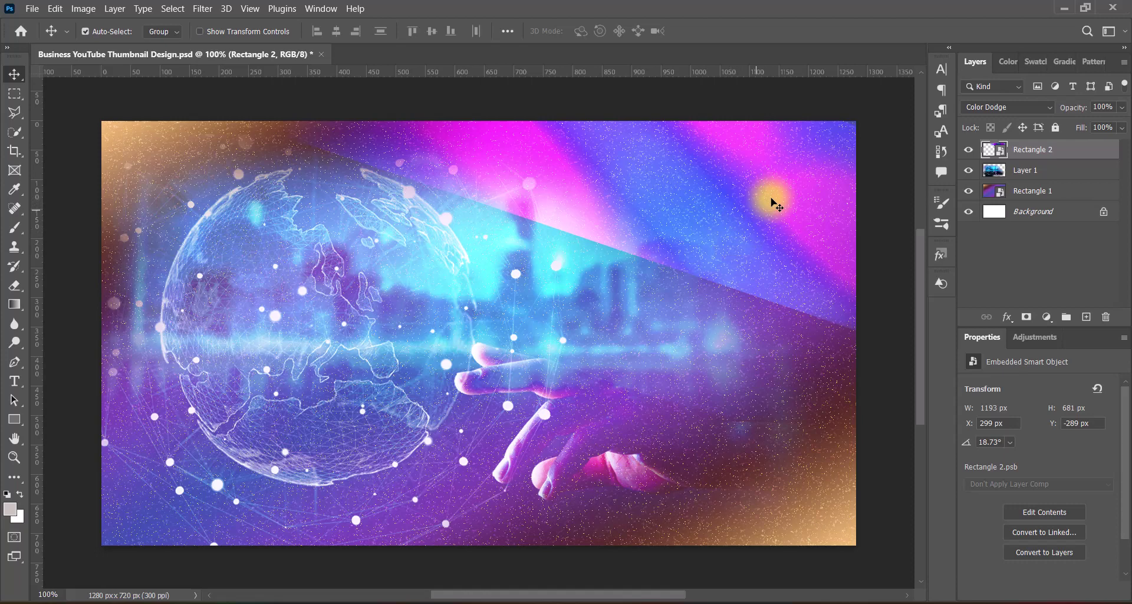
key("shift+Up")
key("shift+Up")
key("shift+Up")
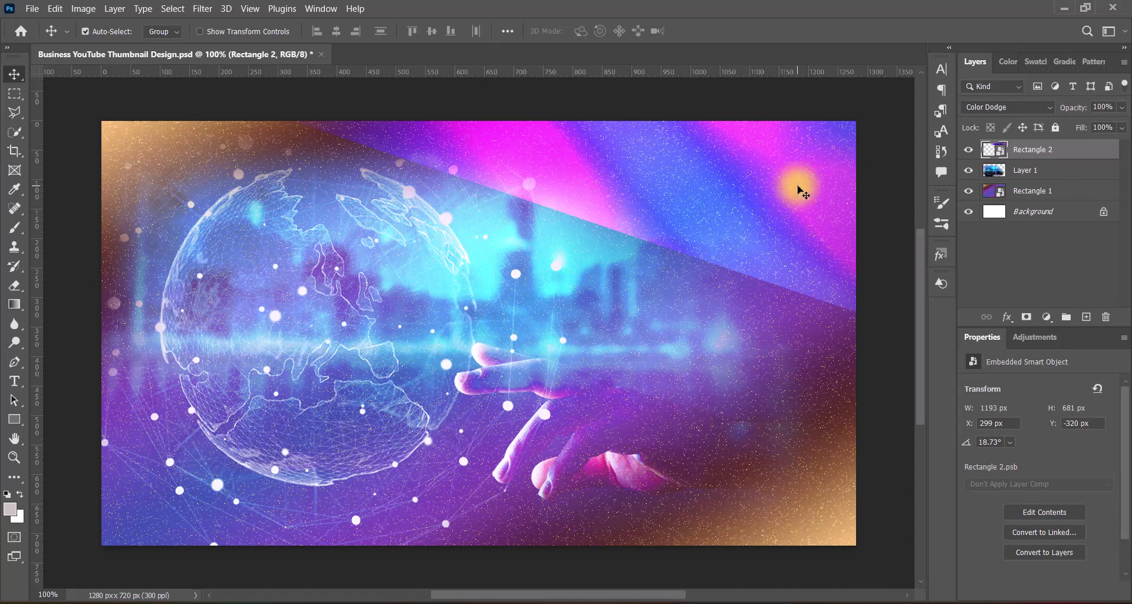
Step: Duplicate the striped rectangle into the canvas's lower-left corner and flip the copy horizontally
left_click_drag(801, 191, 447, 298)
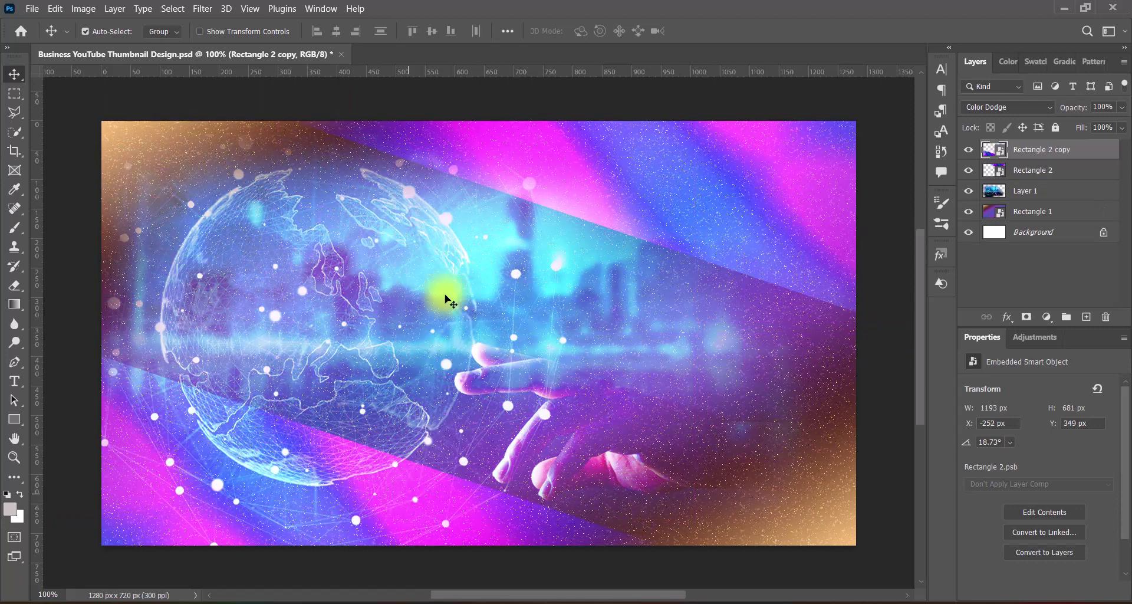
key("ctrl+t")
right_click(416, 482)
left_click(436, 469)
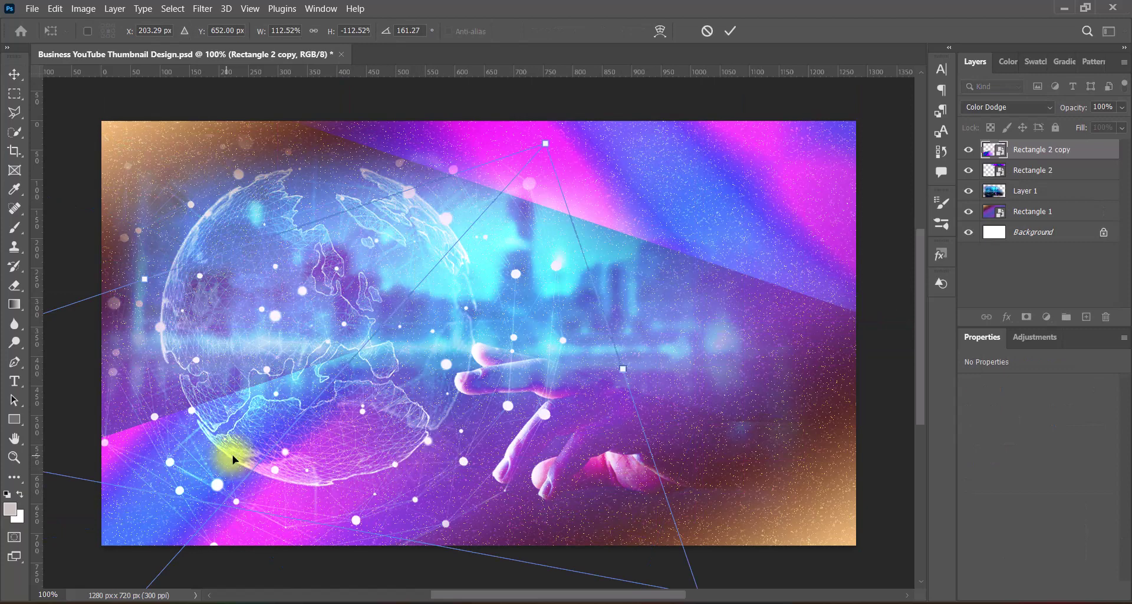
Step: Rotate the flipped copy to about -165.6°, position it diagonally across the canvas's lower-left corner, and apply the transform
left_click_drag(233, 457, 435, 446)
left_click_drag(814, 208, 810, 448)
left_click_drag(465, 456, 421, 508)
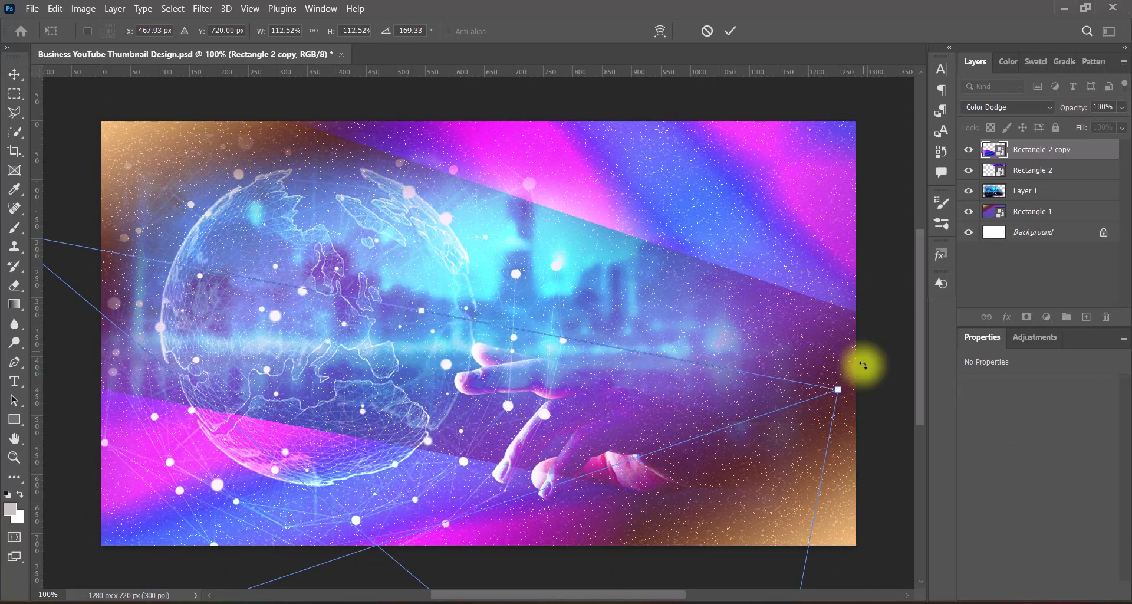
left_click_drag(863, 366, 867, 459)
left_click_drag(351, 461, 317, 524)
left_click_drag(664, 390, 648, 356)
left_click_drag(383, 532, 495, 537)
left_click_drag(556, 375, 551, 369)
left_click_drag(414, 525, 364, 525)
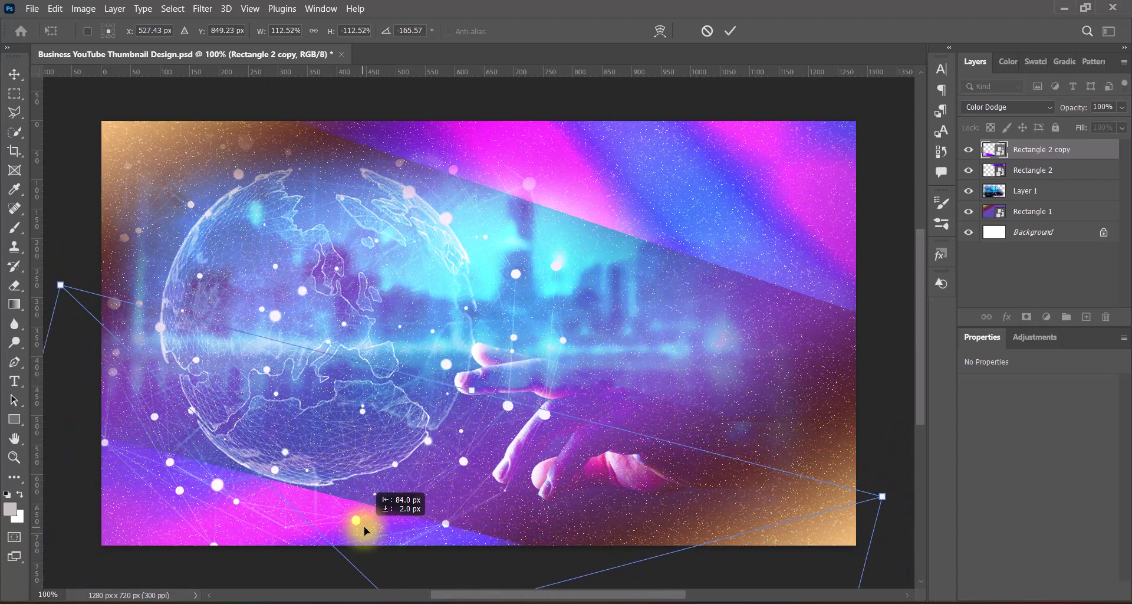
left_click_drag(668, 510, 689, 516)
mouse_move(575, 506)
left_mouse_down()
mouse_move(481, 469)
mouse_move(514, 487)
mouse_move(605, 480)
mouse_move(571, 501)
mouse_move(642, 502)
mouse_move(590, 497)
left_mouse_up()
key("Return")
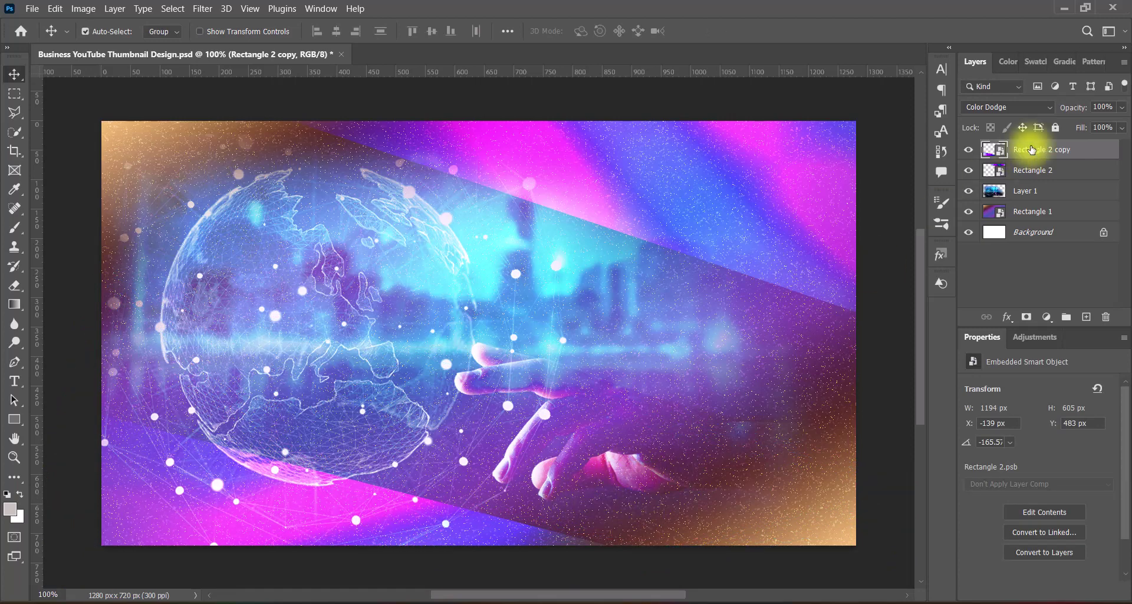
Step: Reorder the layers so that Rectangle 2 copy and Rectangle 2 both sit below Layer 1
left_click_drag(1030, 150, 1028, 203)
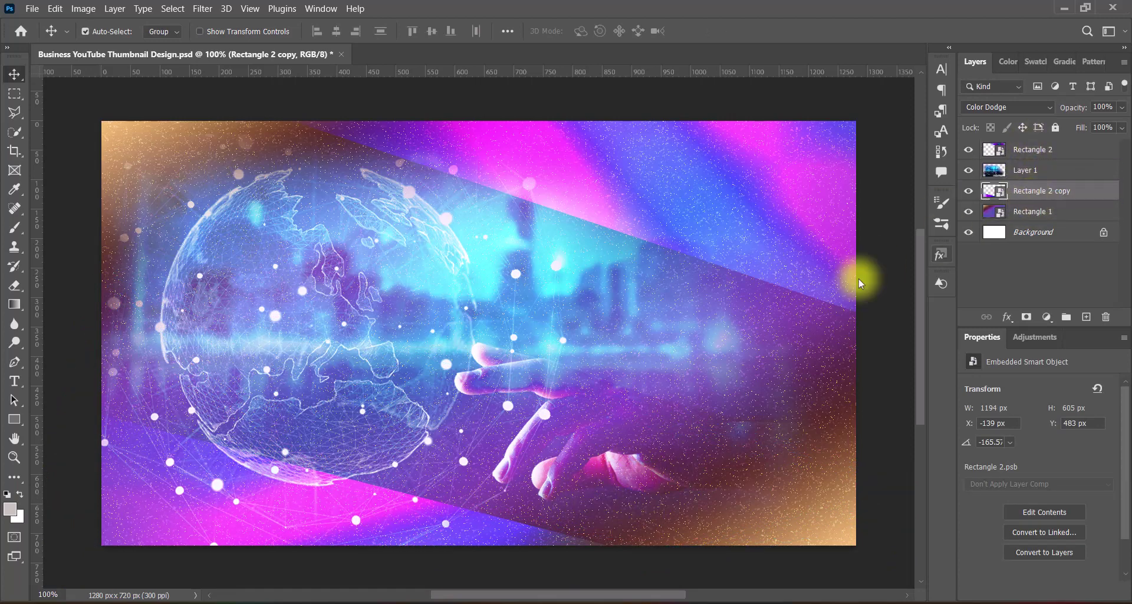
left_click_drag(1029, 151, 1029, 180)
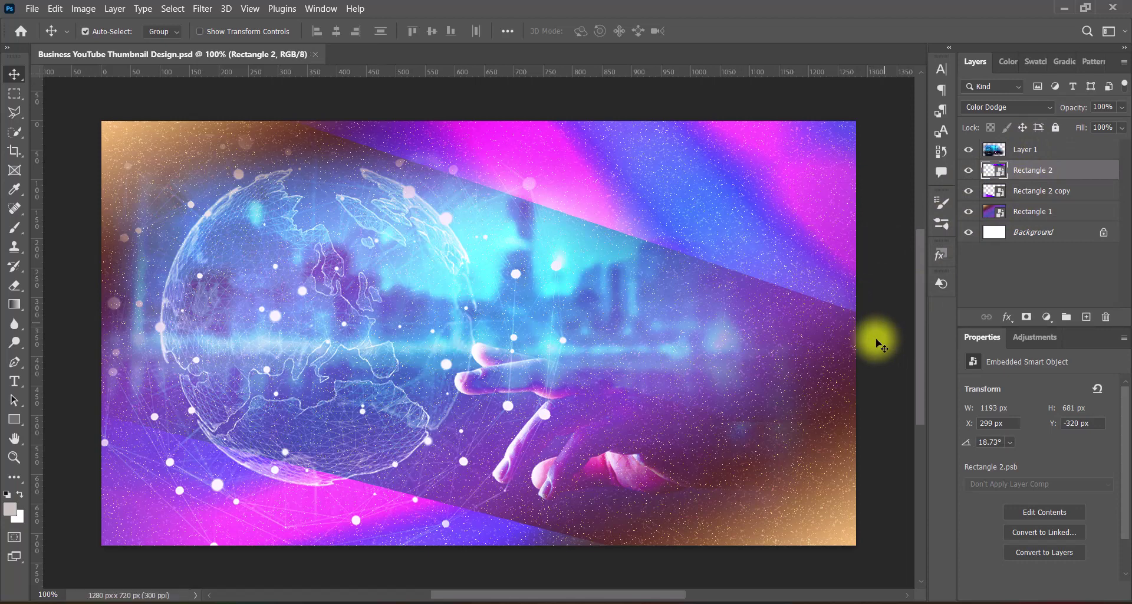
Step: Lower the contrast of the globe-and-hand photo on Layer 1 to -34 with Brightness/Contrast
left_click(1043, 149)
left_click(83, 8)
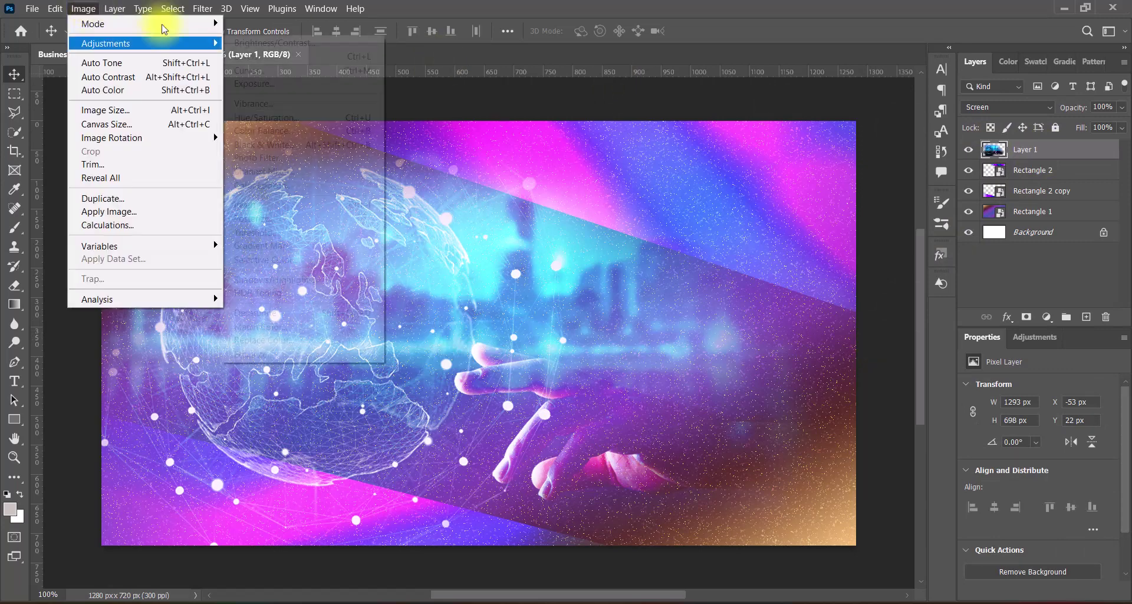
mouse_move(177, 43)
left_click(254, 43)
left_click_drag(815, 204, 764, 221)
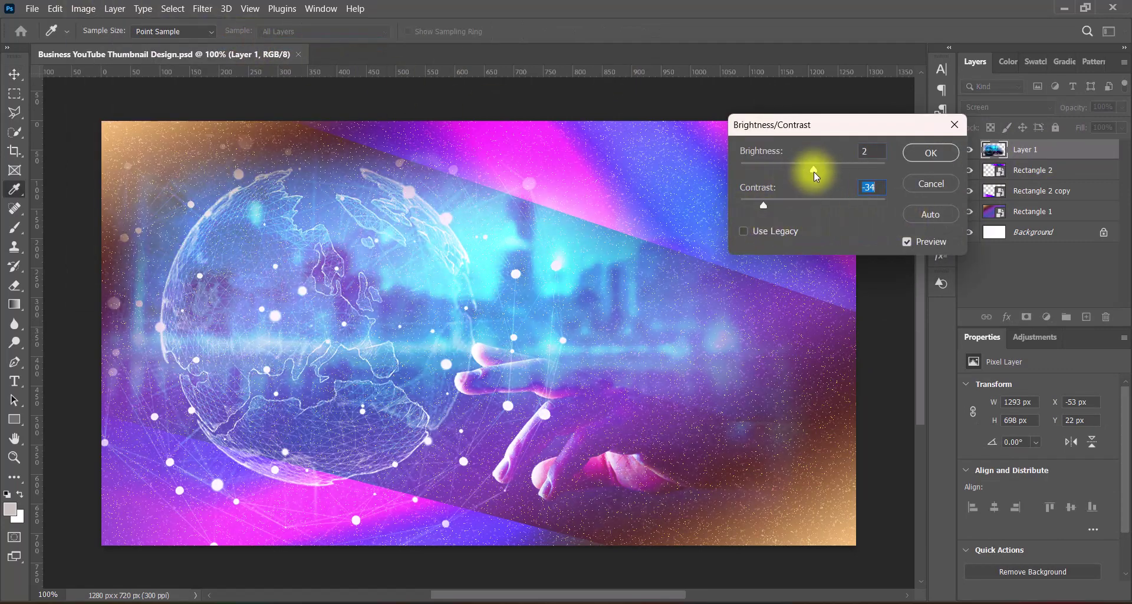
left_click(864, 155)
left_click(946, 154)
Step: Apply the Increase Saturation More preset of Hue/Saturation to Layer 1 and save the document
left_click(84, 10)
mouse_move(131, 42)
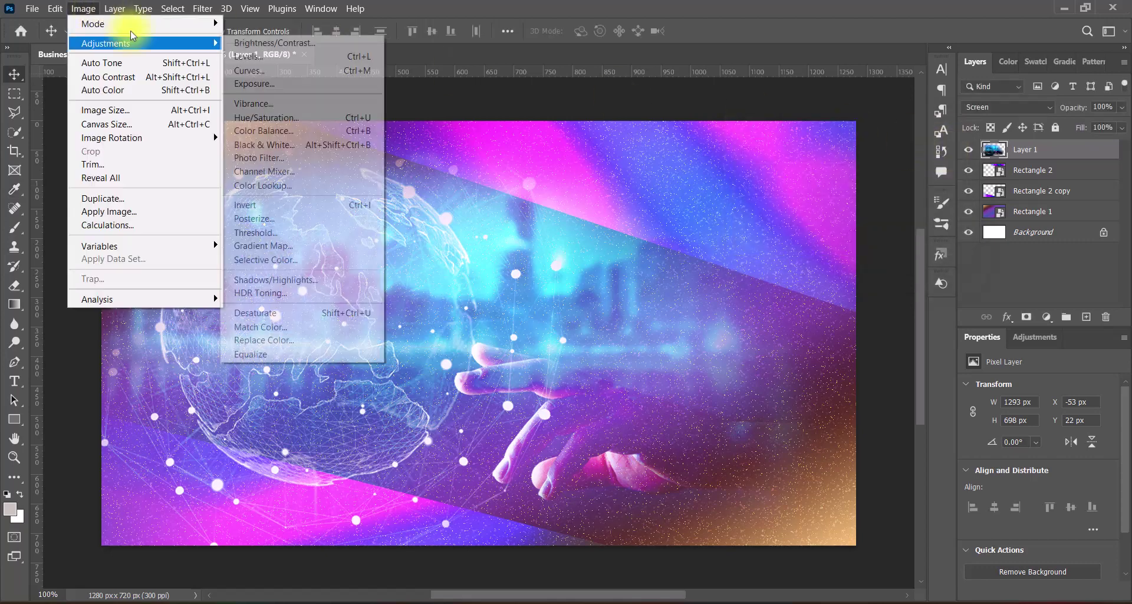
left_click(279, 117)
left_click_drag(639, 93, 768, 94)
left_click(740, 116)
left_click(715, 169)
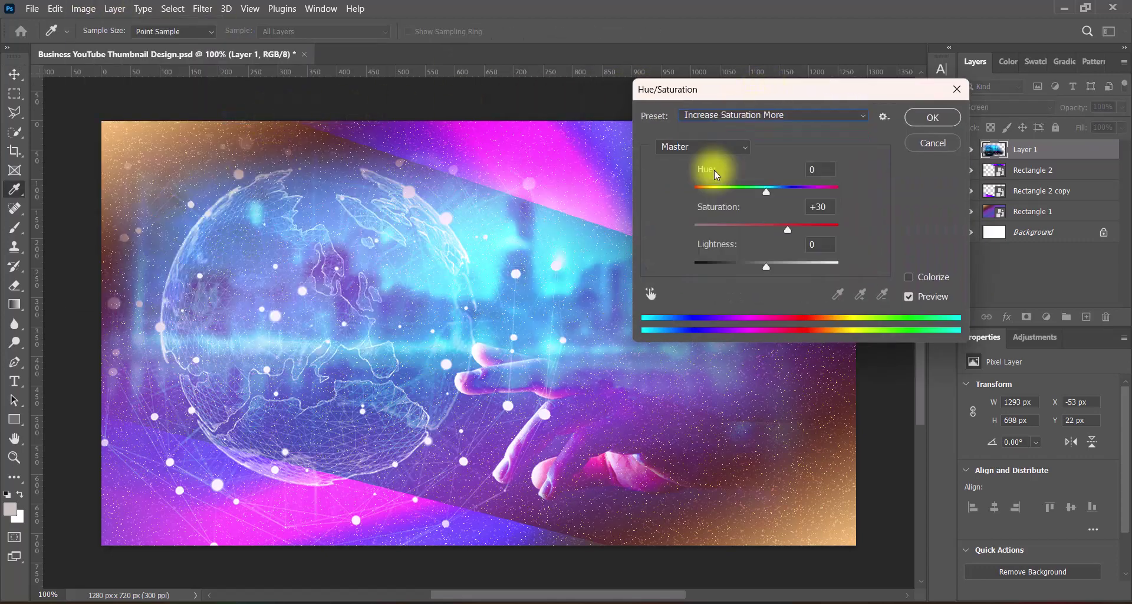
left_click(933, 117)
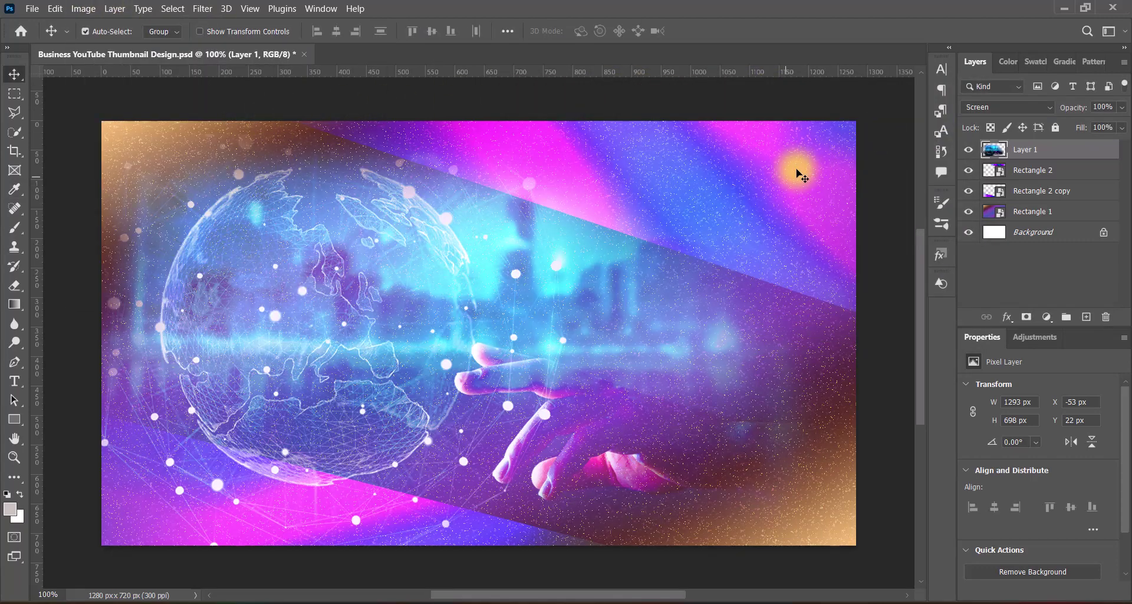
key("ctrl+s")
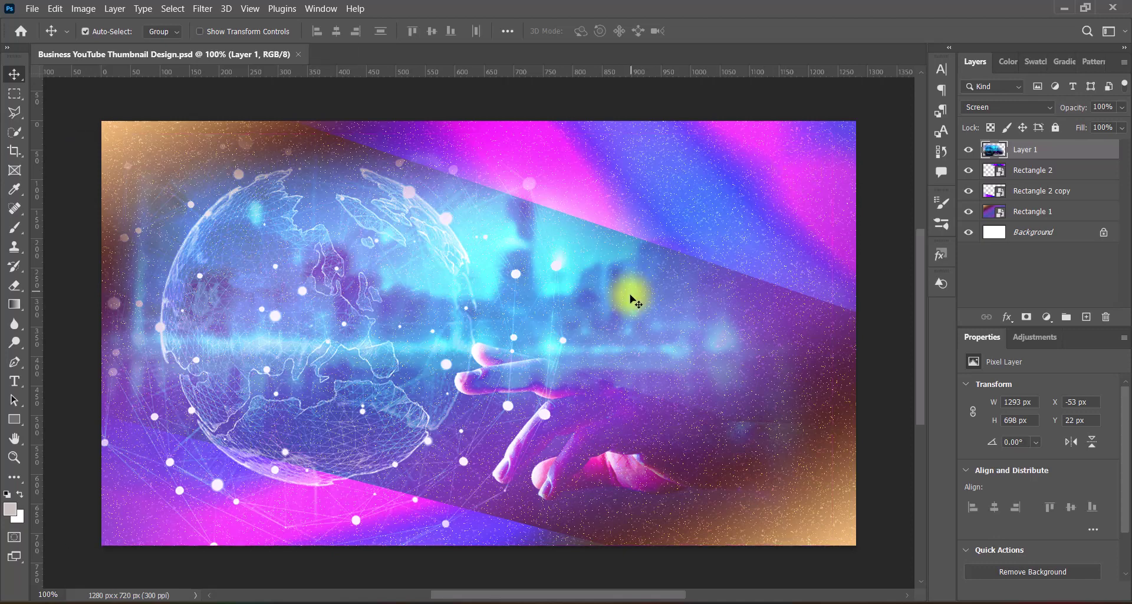
Step: Paste the glass globe, scale it to about 246 px wide, and position it over the lower-left area of the canvas
key("ctrl+v")
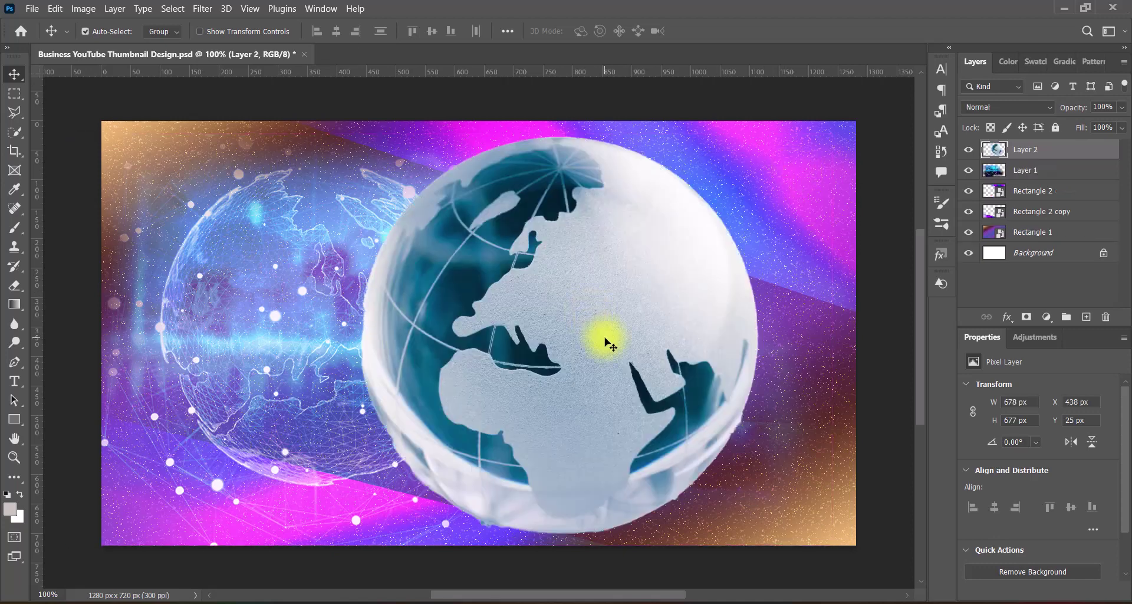
key("ctrl+t")
left_click_drag(493, 115, 507, 330)
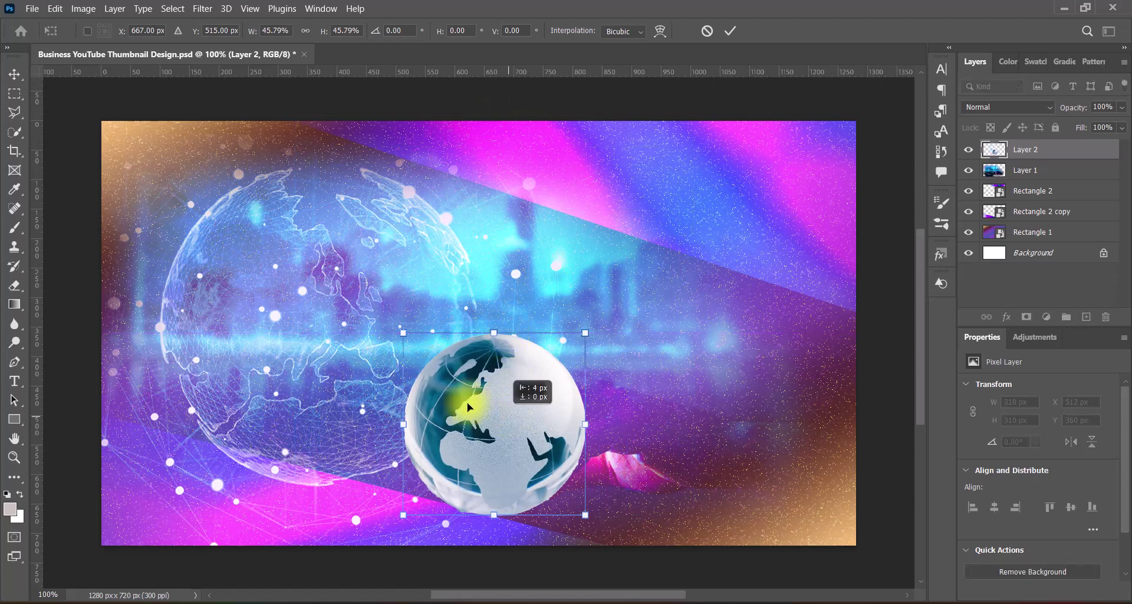
left_click_drag(510, 422, 340, 438)
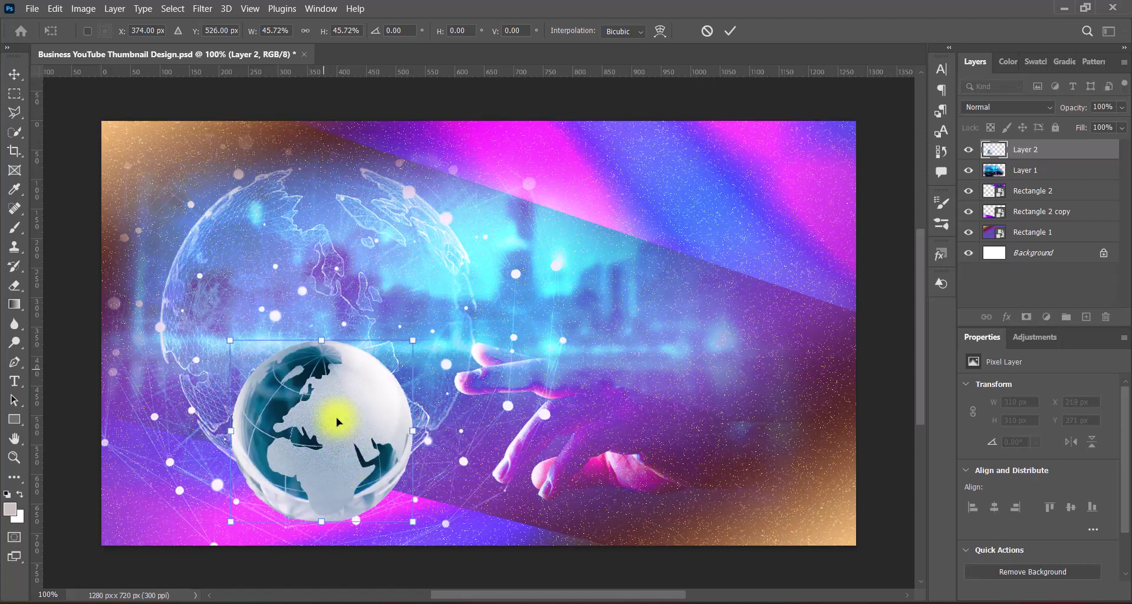
left_click_drag(323, 341, 323, 378)
left_click_drag(329, 441, 311, 438)
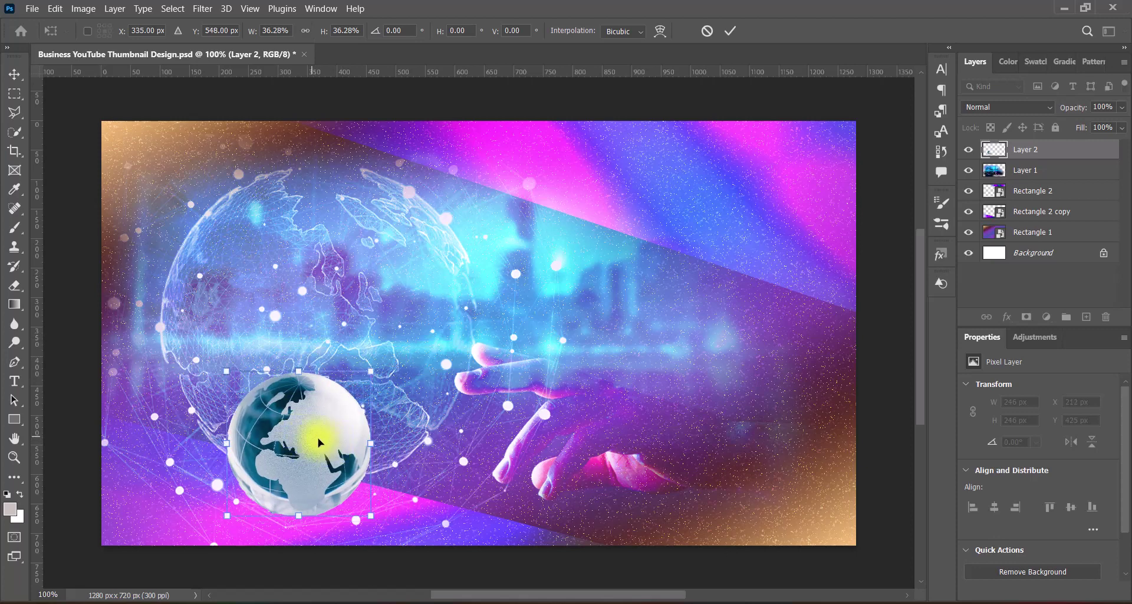
key("Return")
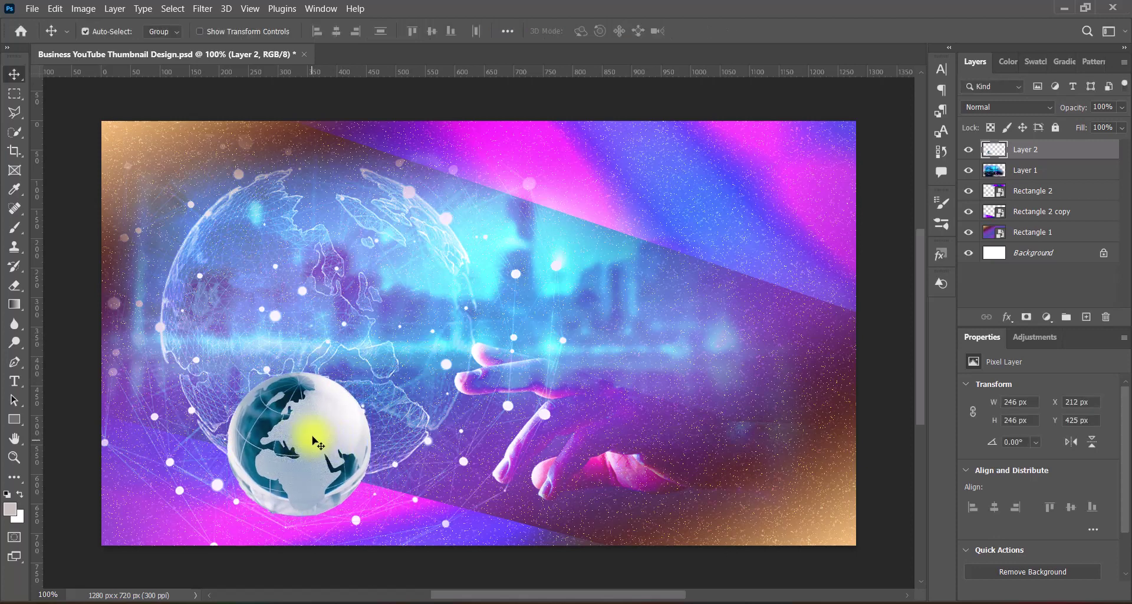
Step: Raise the pasted globe's vibrance to the maximum with the Vibrance adjustment
left_click(83, 8)
mouse_move(114, 38)
left_click(292, 106)
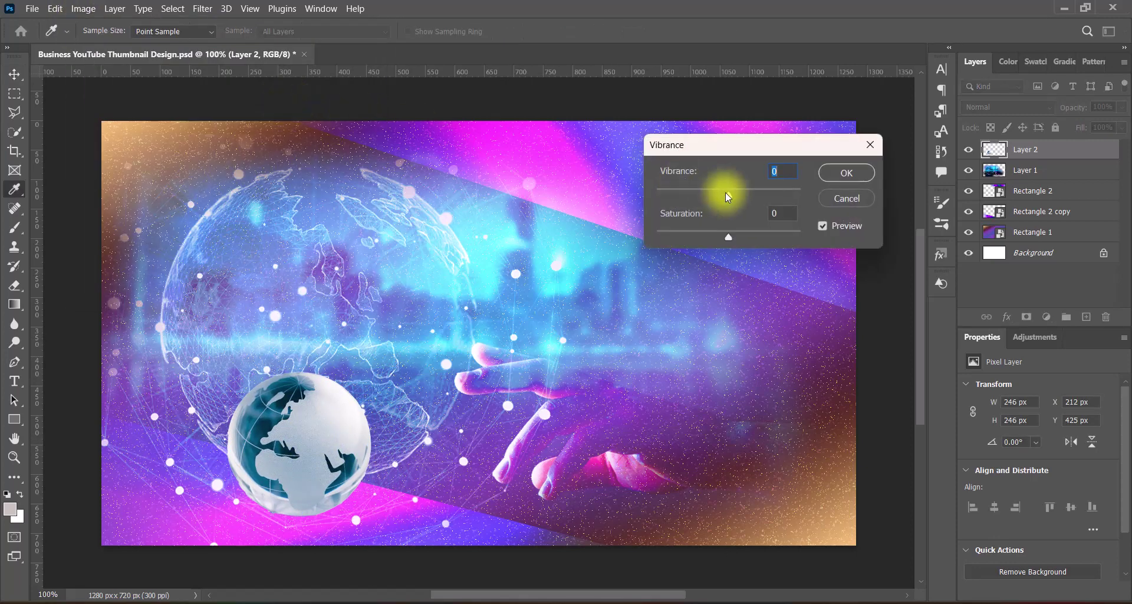
left_click_drag(726, 194, 813, 192)
left_click(855, 172)
Step: Raise the glass globe's contrast to 100 with Brightness/Contrast
left_click(83, 8)
mouse_move(113, 39)
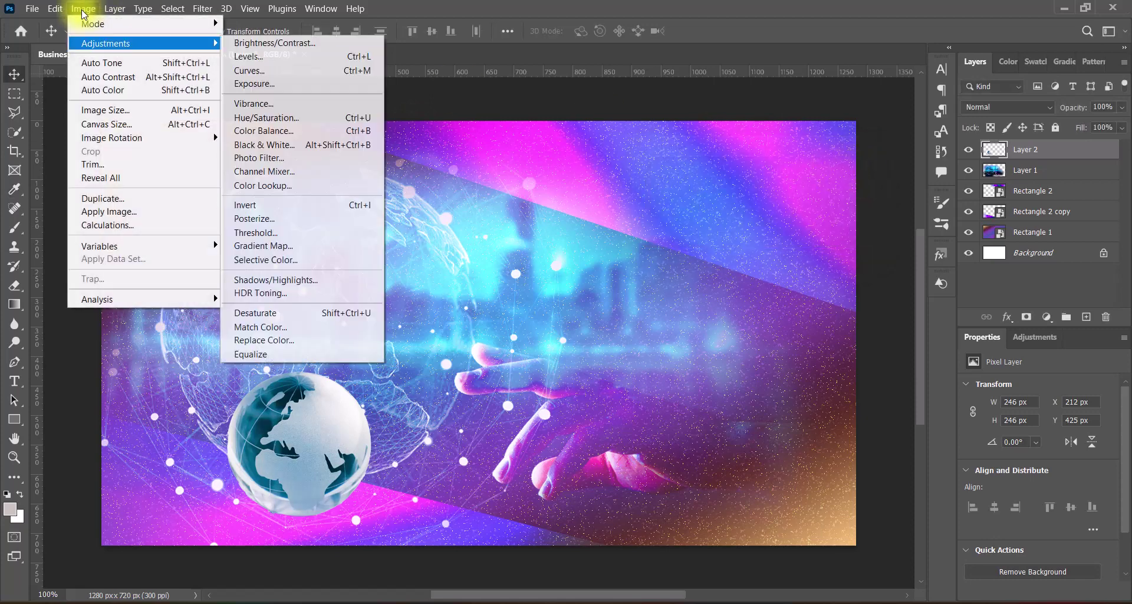
left_click(407, 36)
left_click_drag(813, 203, 894, 205)
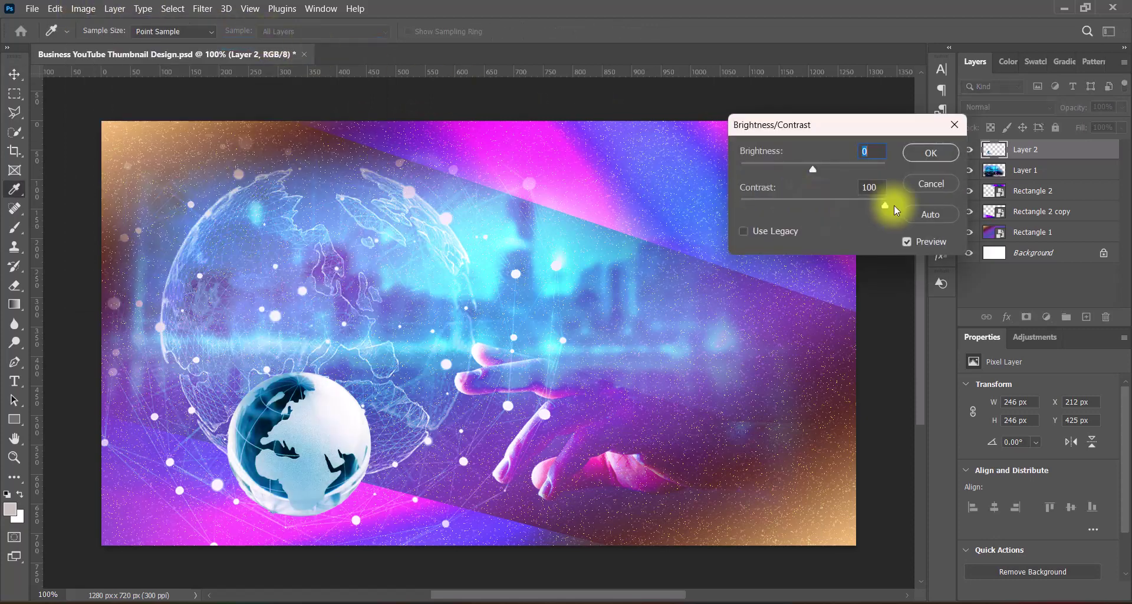
left_click(930, 153)
Step: Apply the Red Boost preset of Hue/Saturation to the glass globe on Layer 2
left_click(83, 8)
mouse_move(106, 43)
left_click(274, 122)
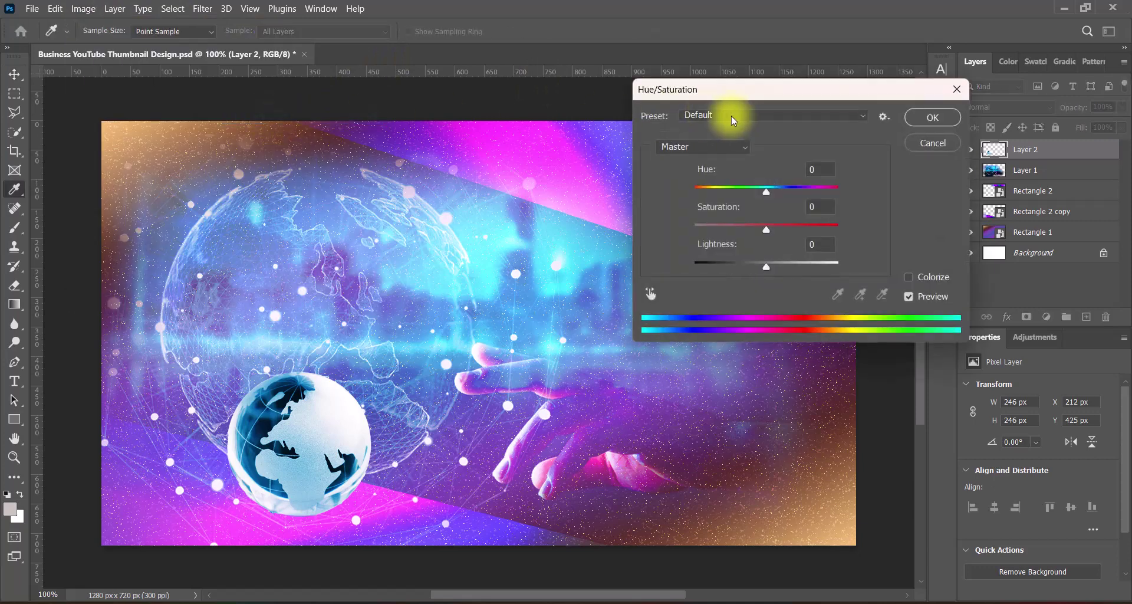
left_click(730, 115)
left_click(731, 217)
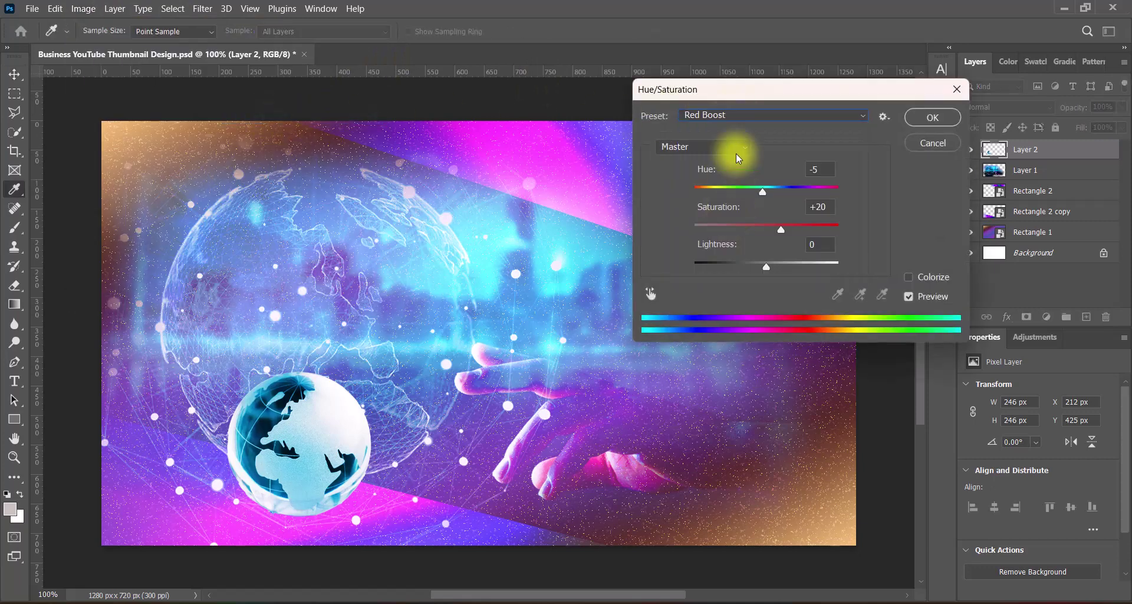
left_click(931, 117)
Step: Darken the glass globe's midtones with an RGB curve point at input 128, output 87
left_click(83, 8)
mouse_move(112, 40)
left_click(260, 70)
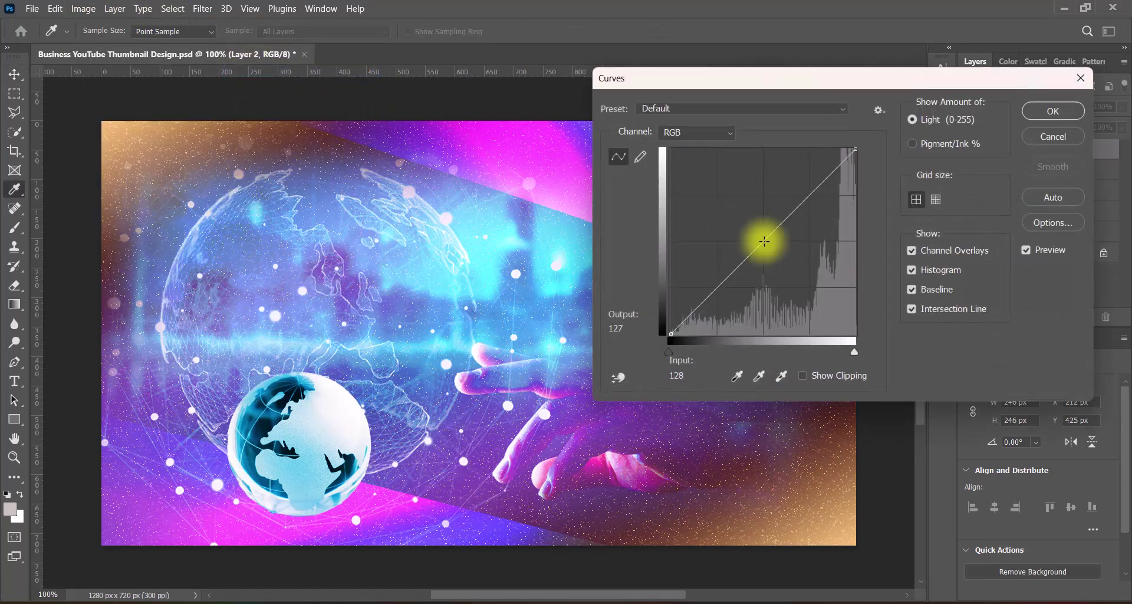
left_click_drag(758, 238, 764, 271)
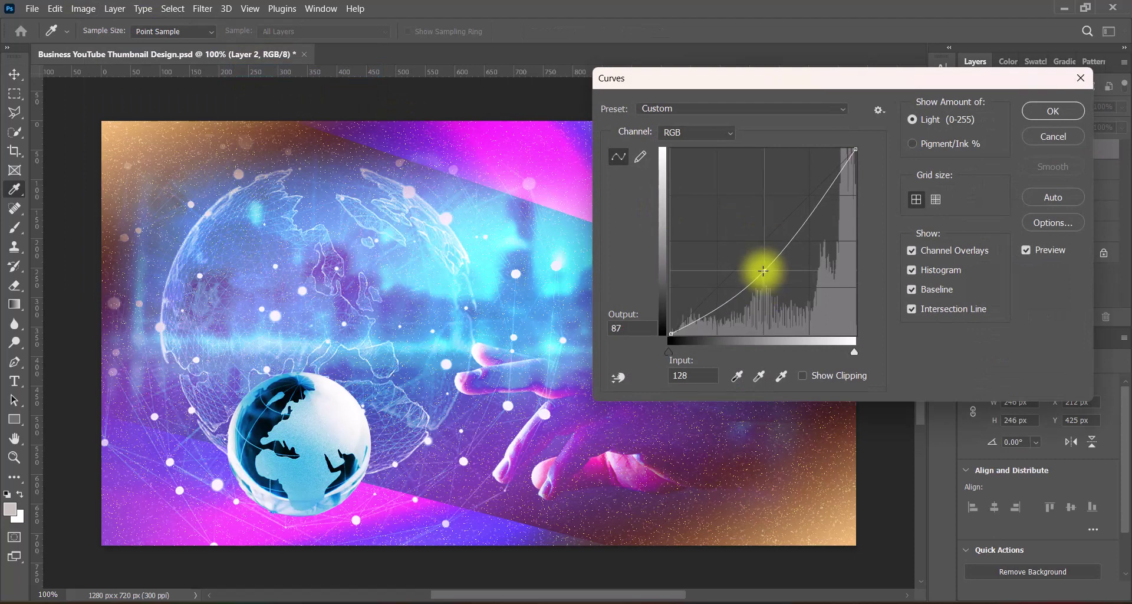
left_click(1043, 112)
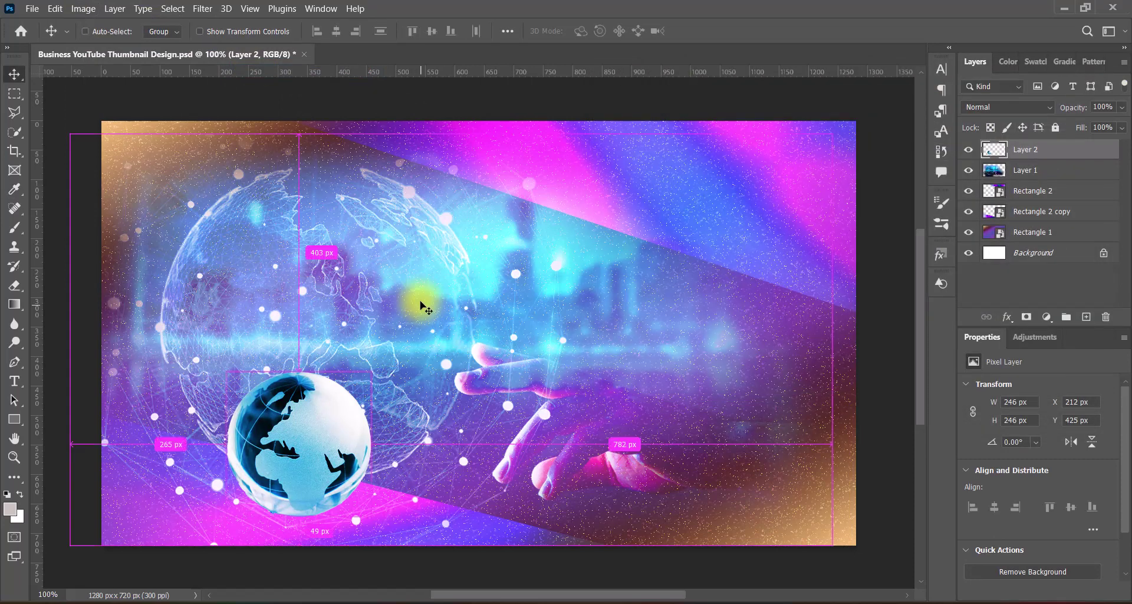
Step: Convert Layer 2 to a smart object, try different blend modes on it, and set it to Lighten
right_click(1059, 158)
left_click(917, 210)
left_click(1007, 106)
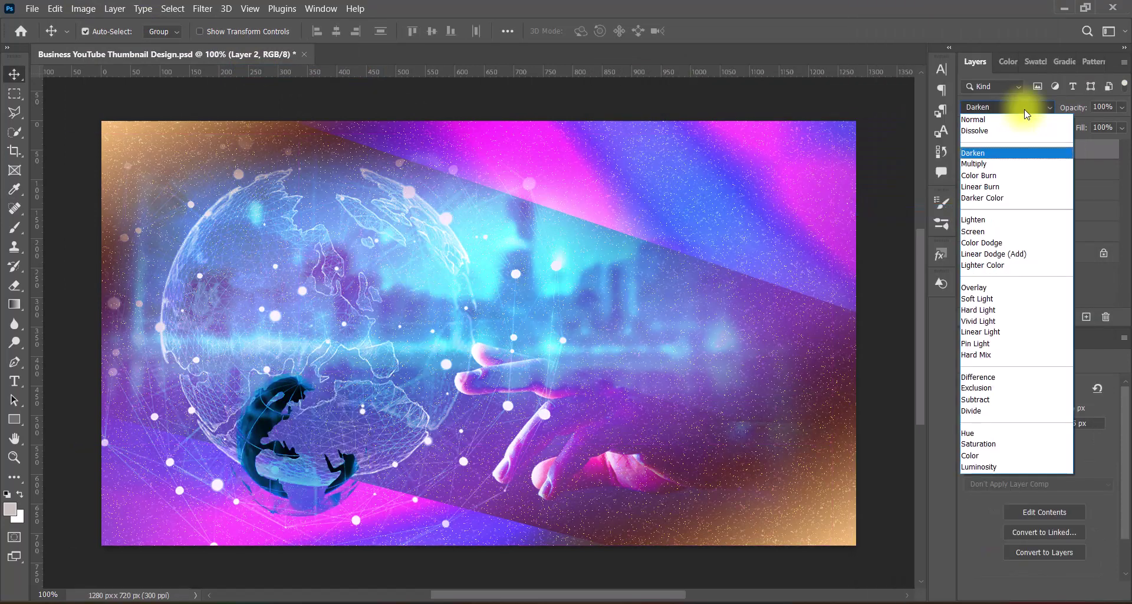
key("Down")
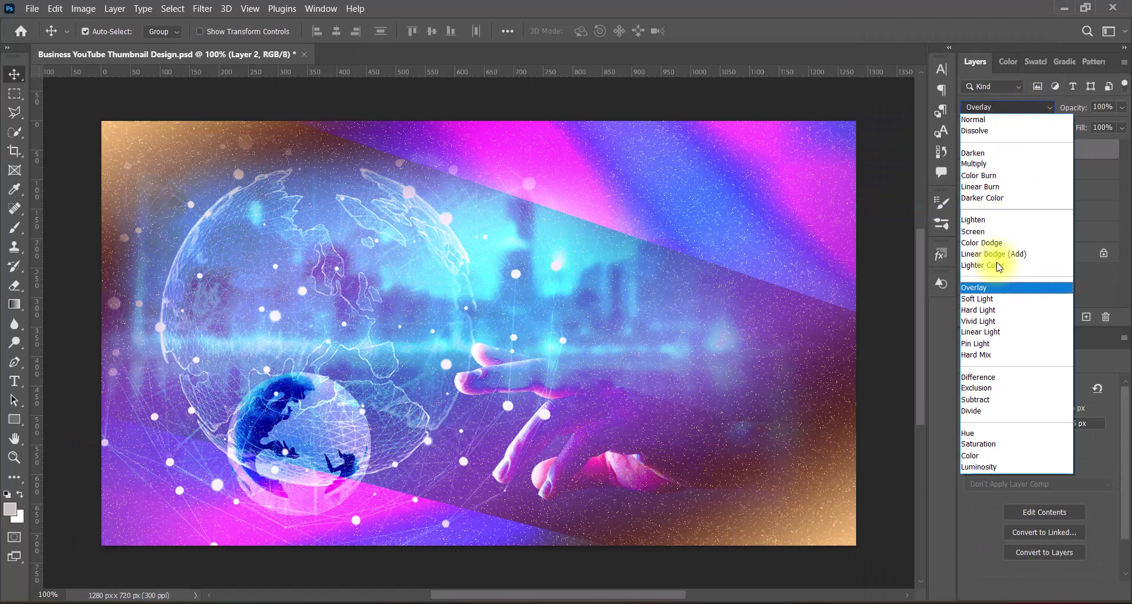
key("Down")
key("Down")
key("Down")
key("Down")
key("Down")
key("Down")
key("Down")
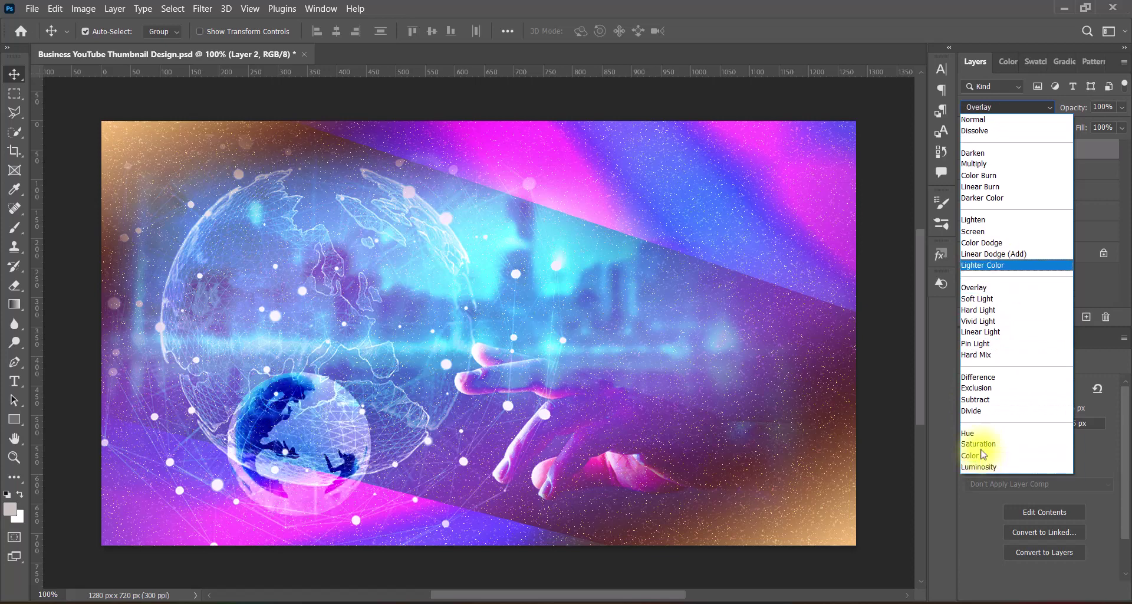
key("Down")
key("Down")
key("Down")
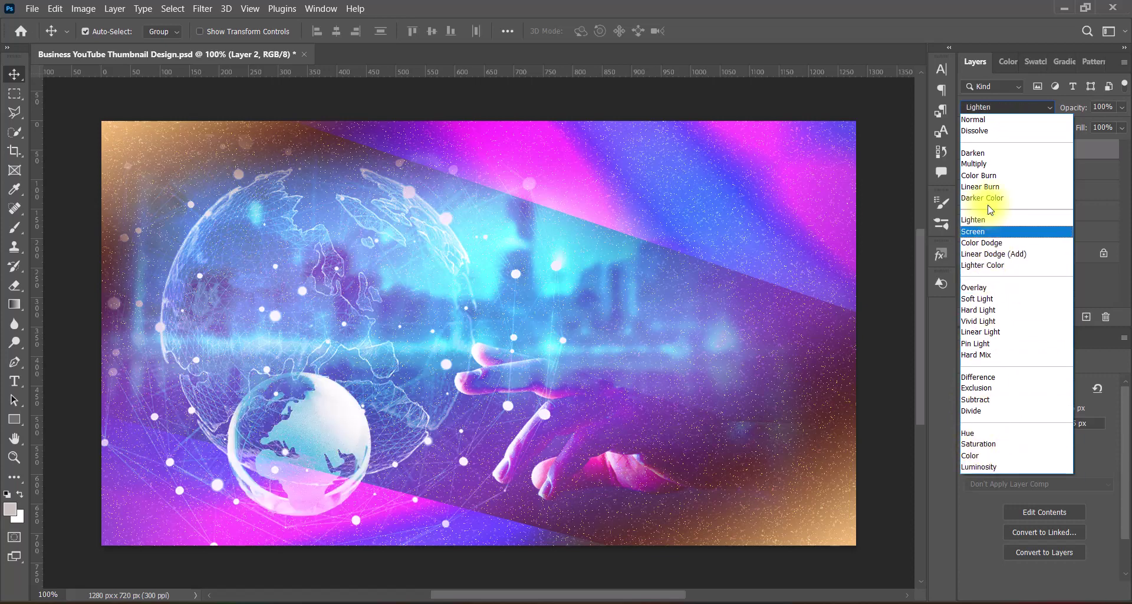
key("Down")
key("Down")
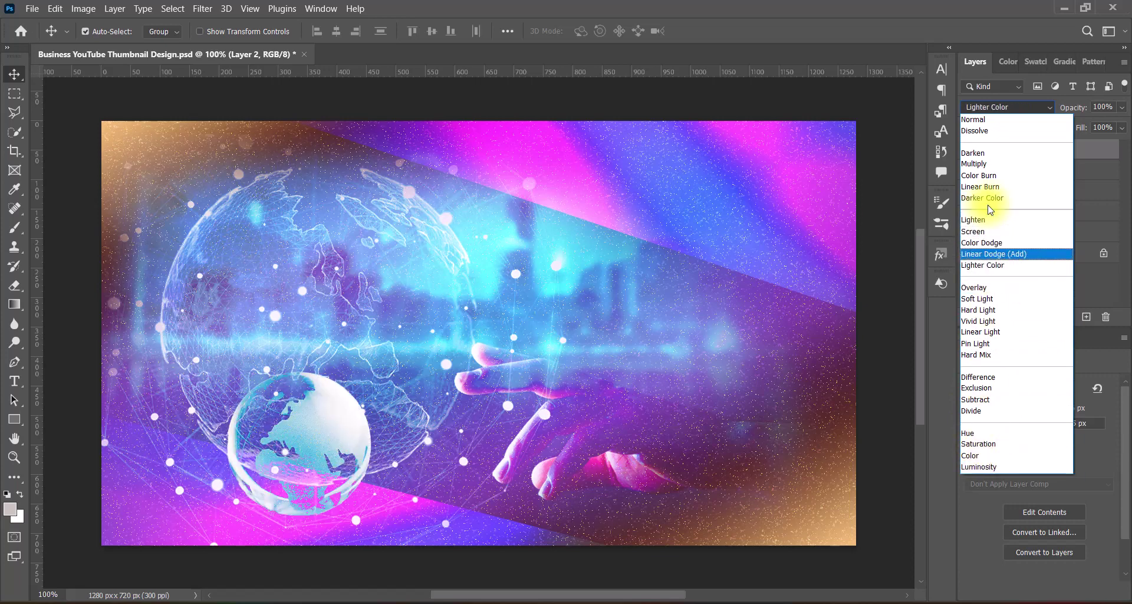
left_click(990, 218)
Step: With the globe near the upper-left corner, duplicate it to the lower middle, flip the copy horizontally and rotate it to about -149.1°
left_click_drag(325, 441, 490, 447)
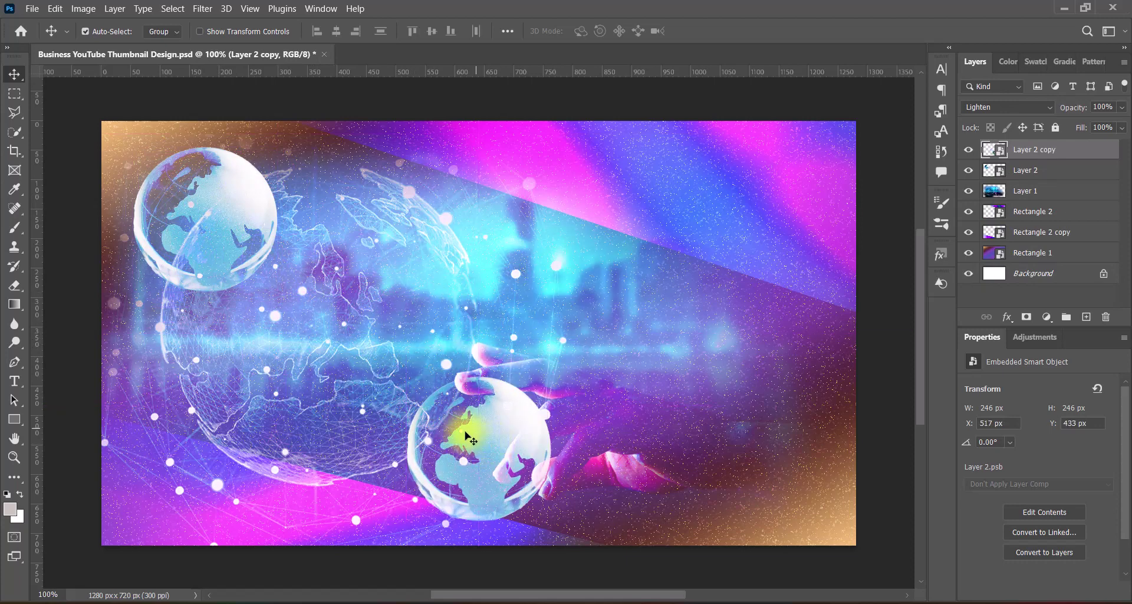
key("ctrl+t")
right_click(497, 448)
left_click(518, 432)
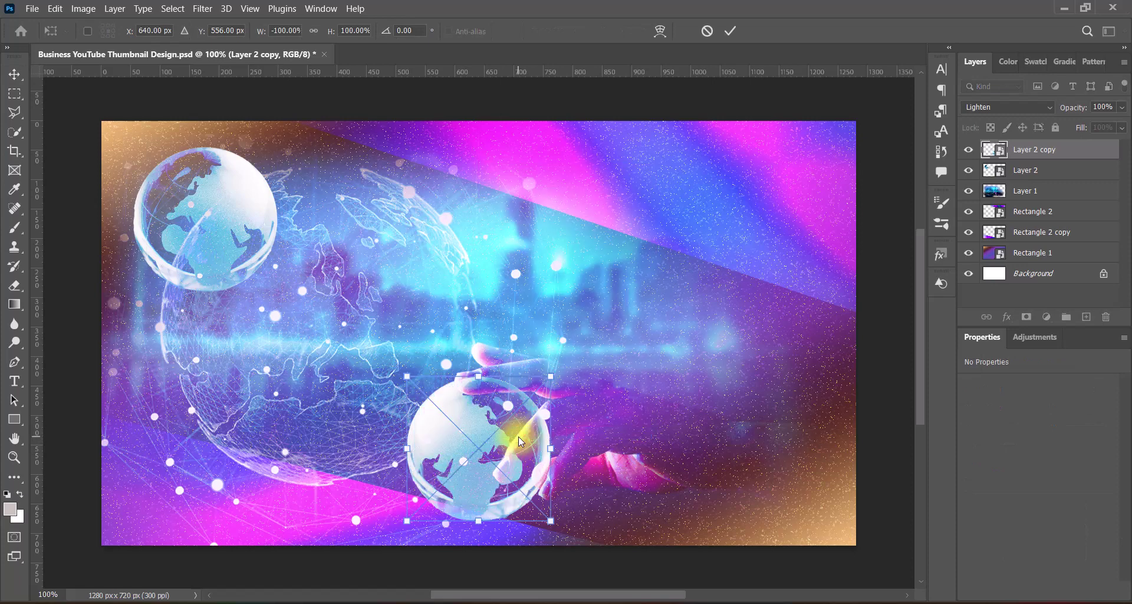
left_click_drag(576, 361, 553, 437)
key("Return")
Step: Nudge the original globe closer to the canvas's upper-left corner, then shrink the lower copy to about 199 px and reposition it
left_click_drag(207, 200, 198, 187)
left_click_drag(459, 431, 465, 408)
key("ctrl+t")
key("Return")
left_click_drag(478, 487, 454, 461)
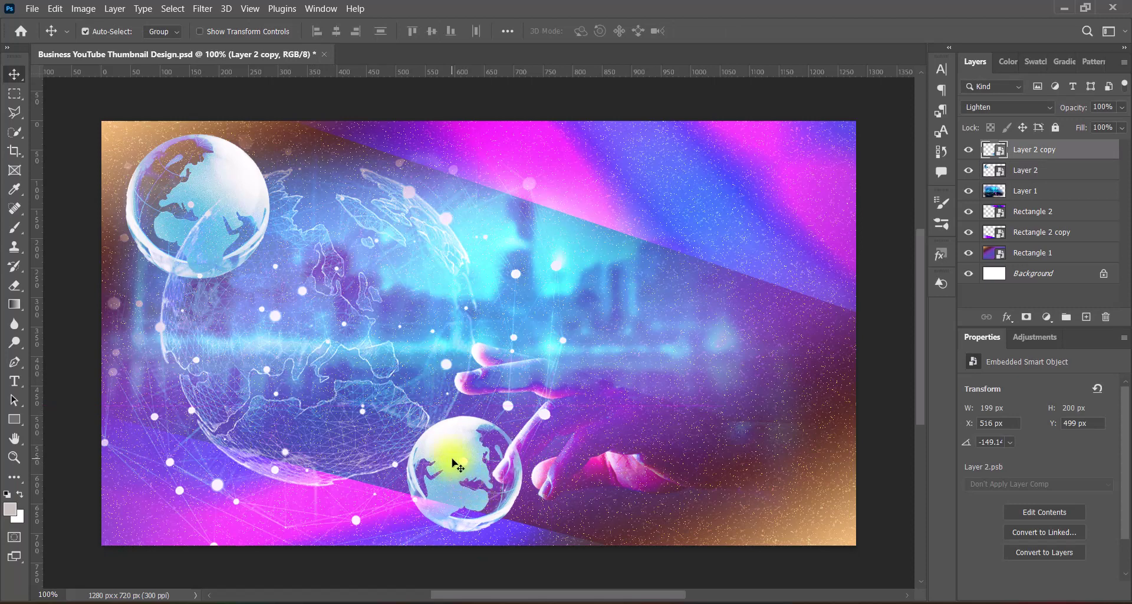
Step: Duplicate the upper-left globe to the upper middle of the canvas and flip the copy horizontally and vertically
left_click_drag(222, 189, 607, 222)
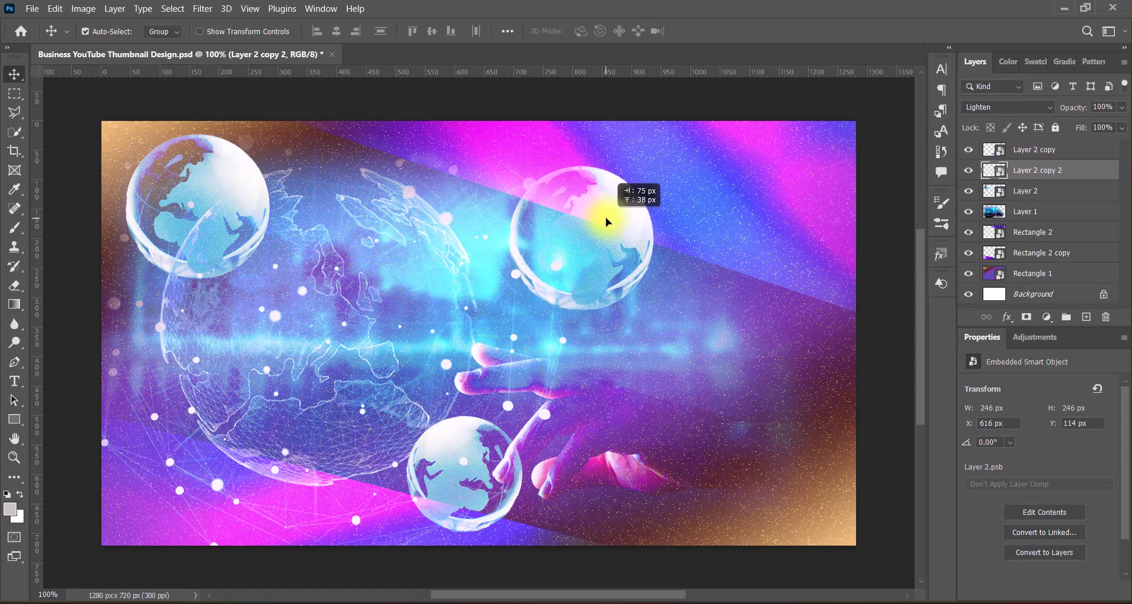
key("ctrl+t")
right_click(538, 219)
left_click(666, 490)
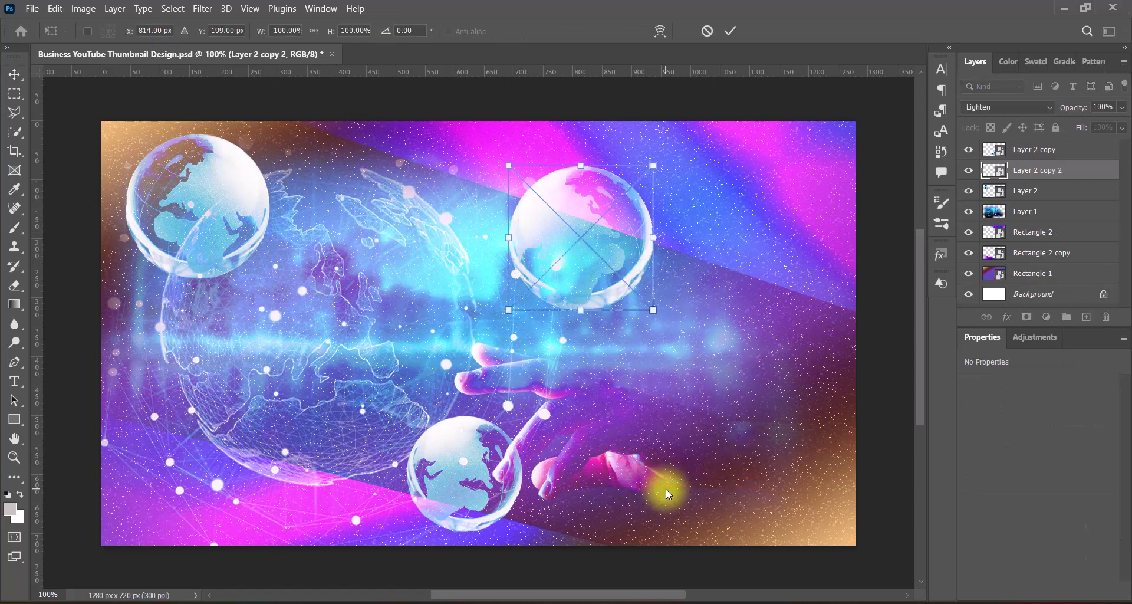
right_click(603, 253)
left_click(652, 532)
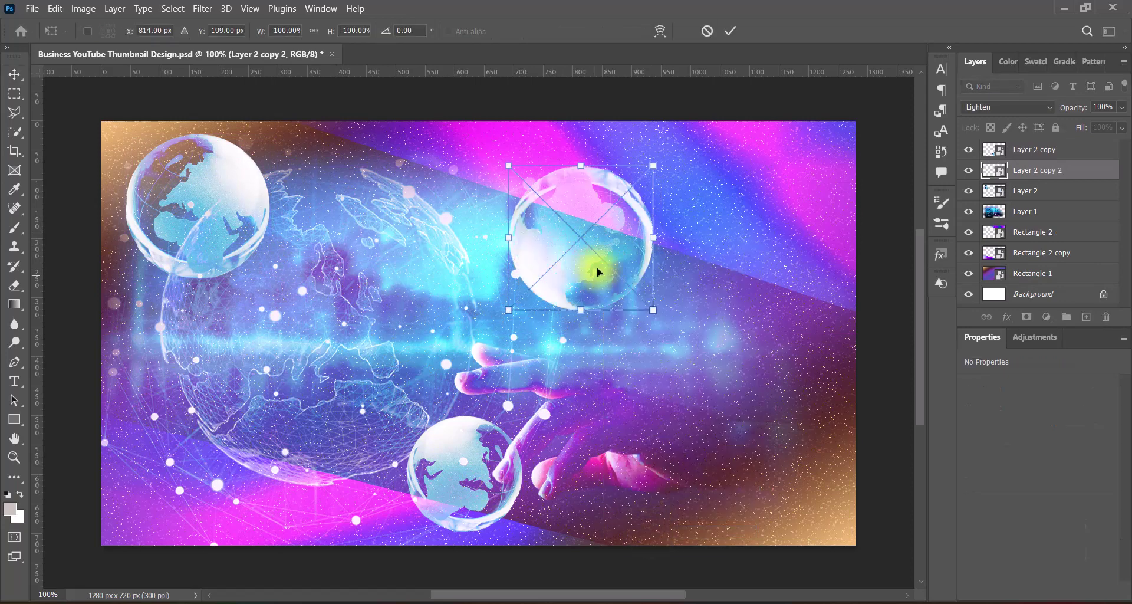
Step: Rotate the new globe copy to about -170.9°, scale it to about 210 px, and apply the transform
left_click_drag(672, 148, 655, 180)
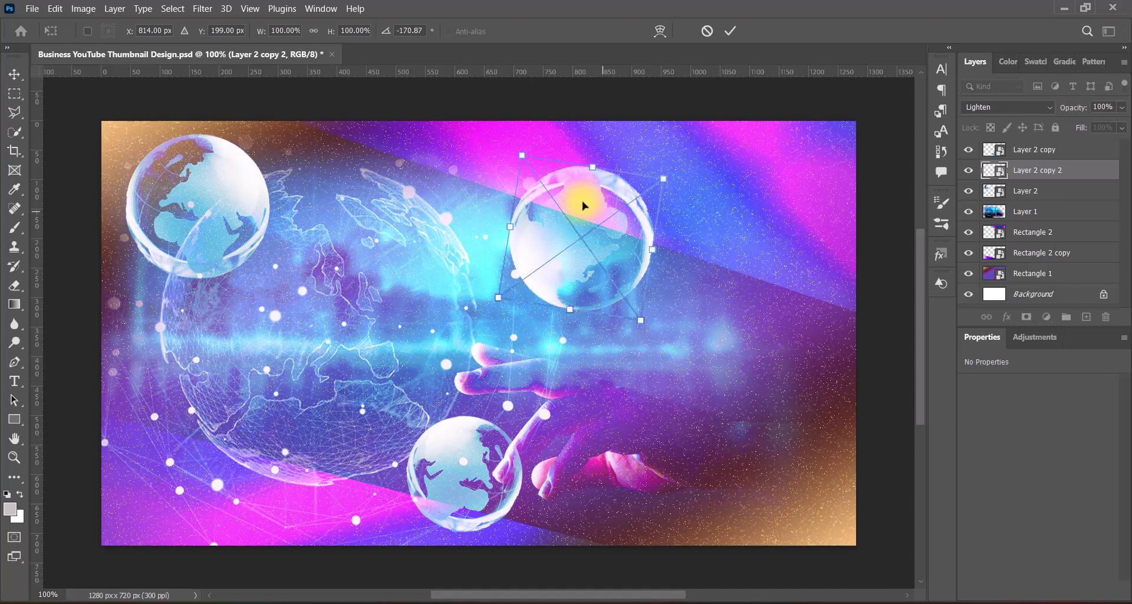
left_click_drag(583, 204, 576, 228)
left_click(789, 368)
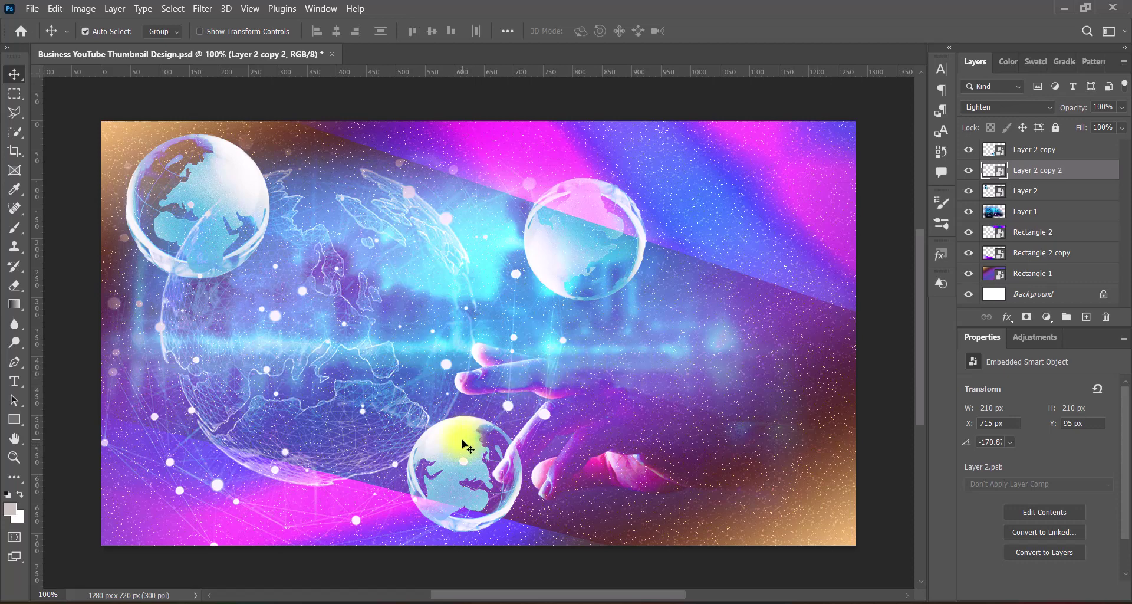
Step: Move the lower globe to X 441 px and the upper-middle globe up to Y 77 px, and save the document
left_click(463, 440)
left_click_drag(461, 453, 418, 452)
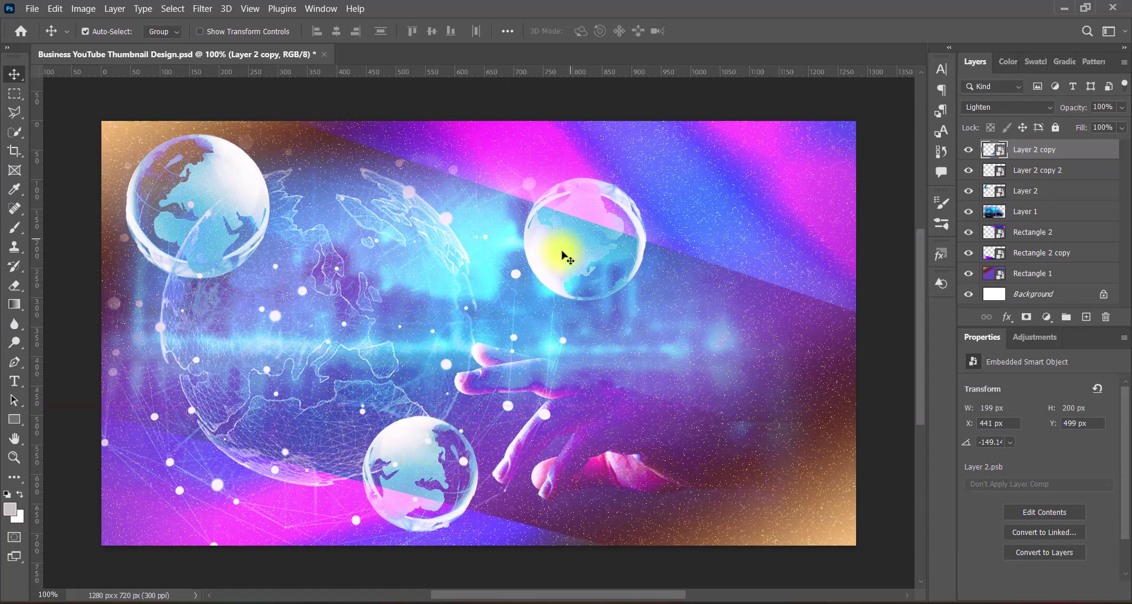
left_click_drag(566, 255, 565, 245)
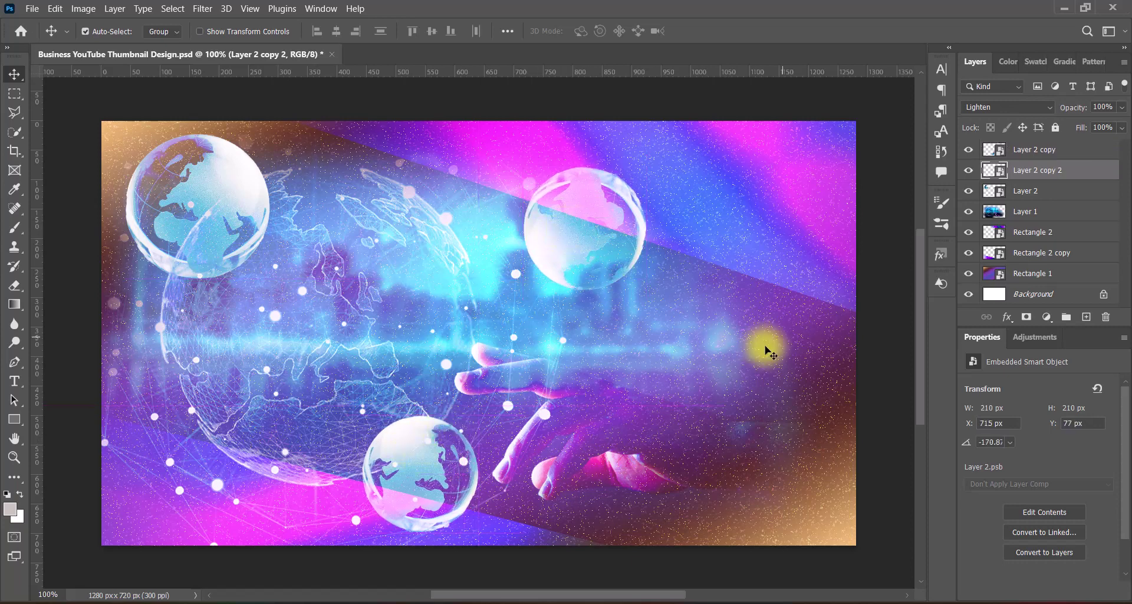
key("ctrl+s")
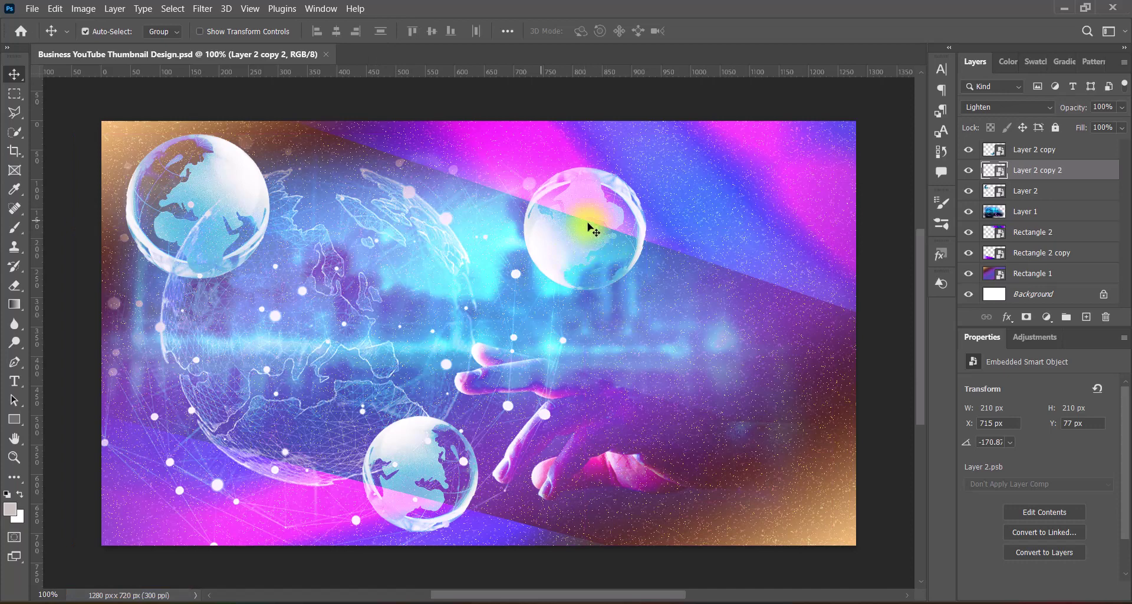
Step: Lower the contrast of the Rectangle 2 light accent to -50 with Brightness/Contrast
left_click(749, 143)
left_click(88, 9)
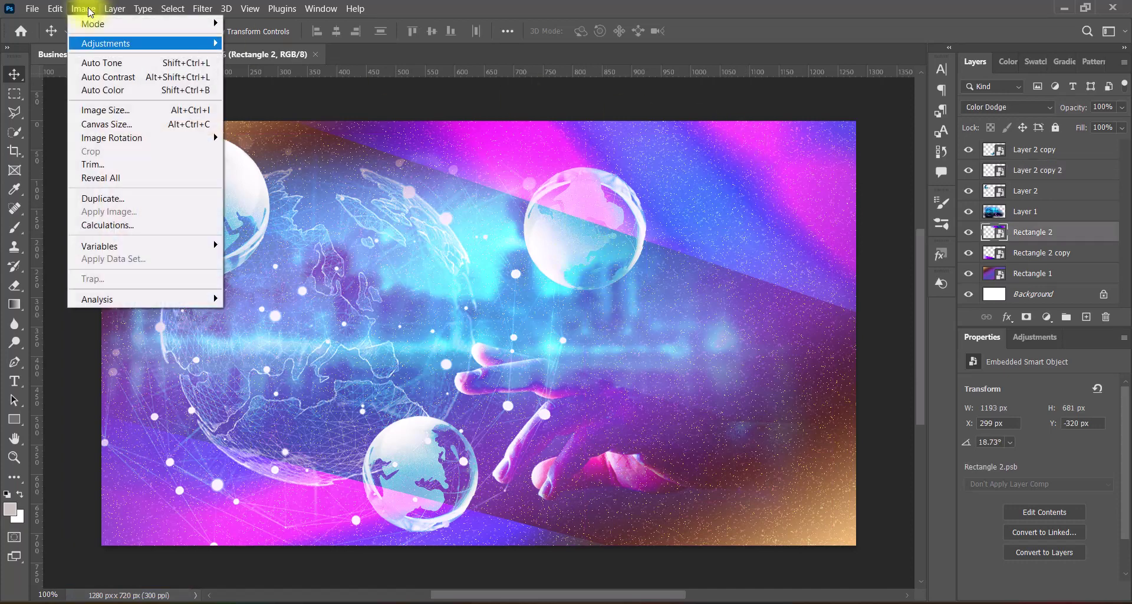
mouse_move(141, 44)
left_click(264, 42)
left_click_drag(580, 226, 438, 225)
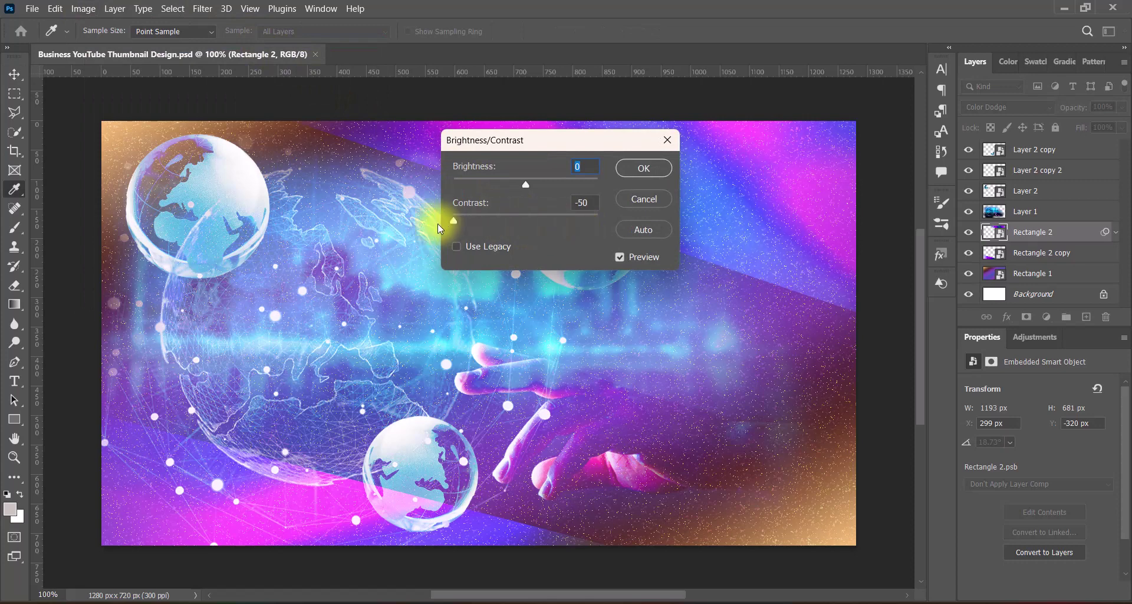
left_click_drag(521, 184, 474, 184)
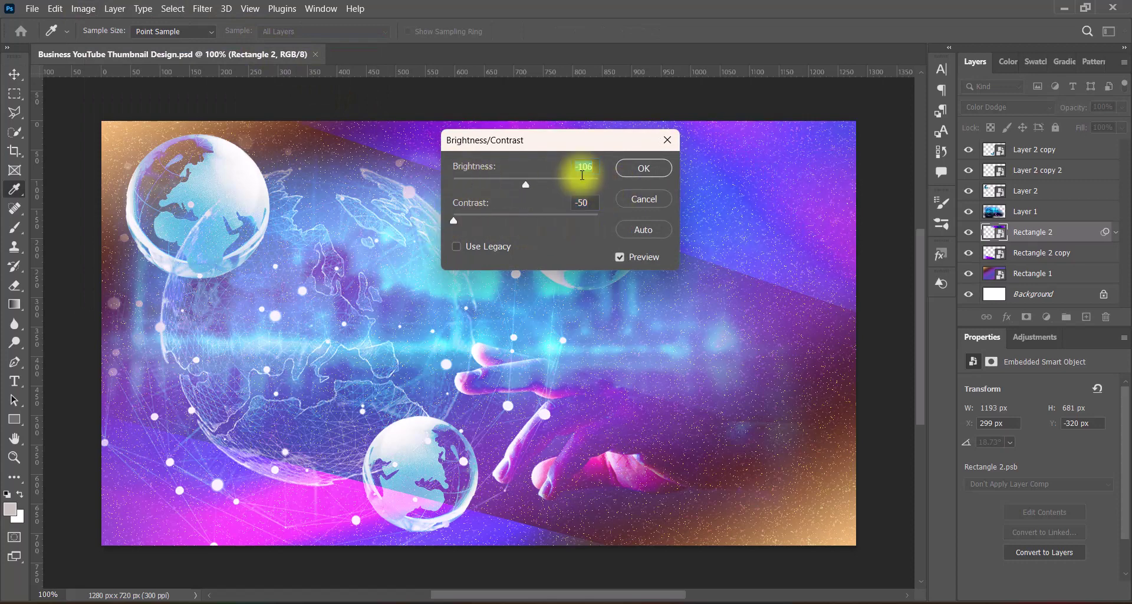
left_click(647, 168)
key("v")
Step: Apply a Brightness/Contrast adjustment to the lower light accent, Rectangle 2 copy
left_click(218, 516)
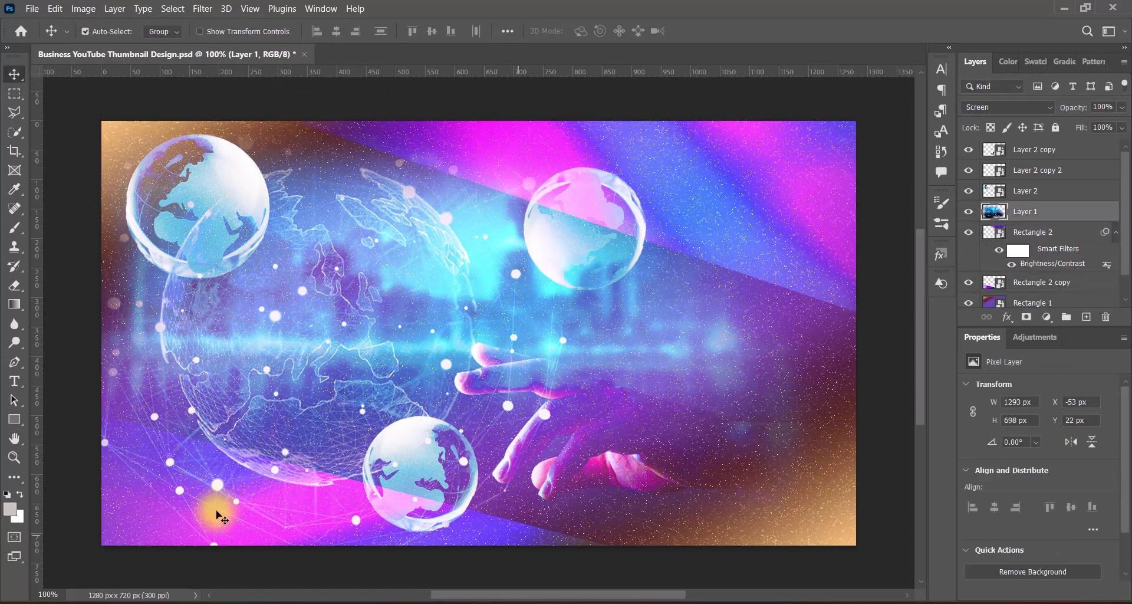
left_click(543, 498)
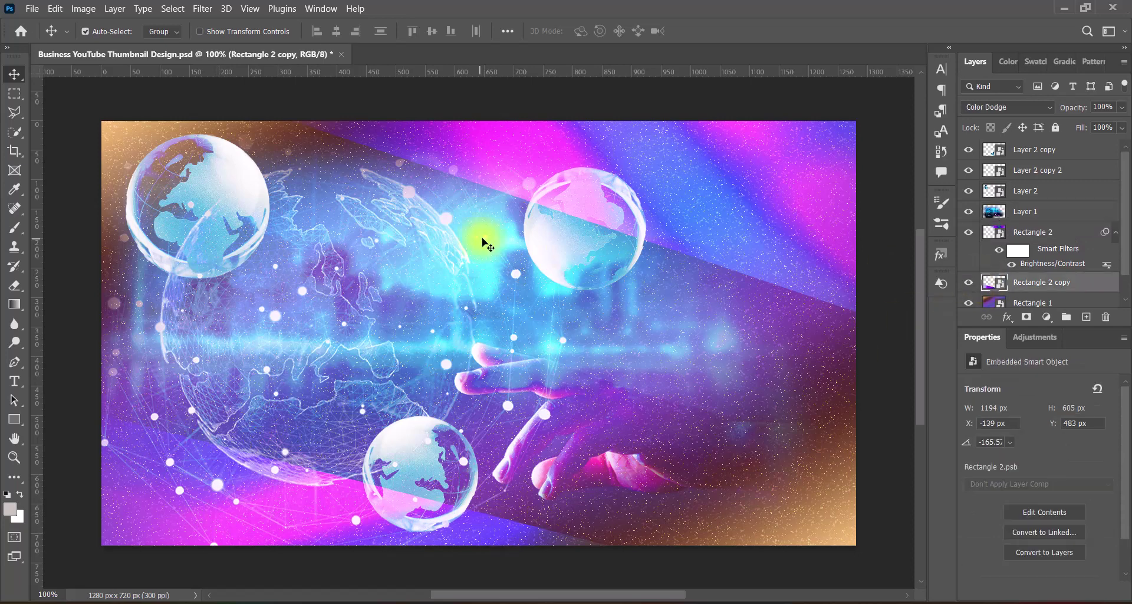
left_click(83, 8)
mouse_move(112, 51)
left_click(267, 53)
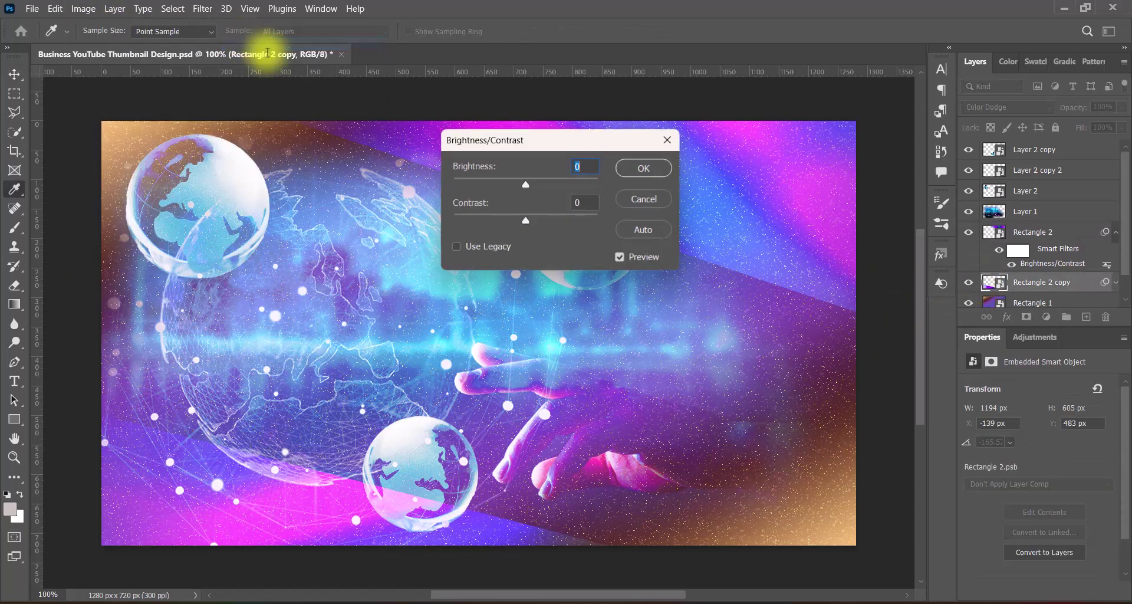
left_click(626, 170)
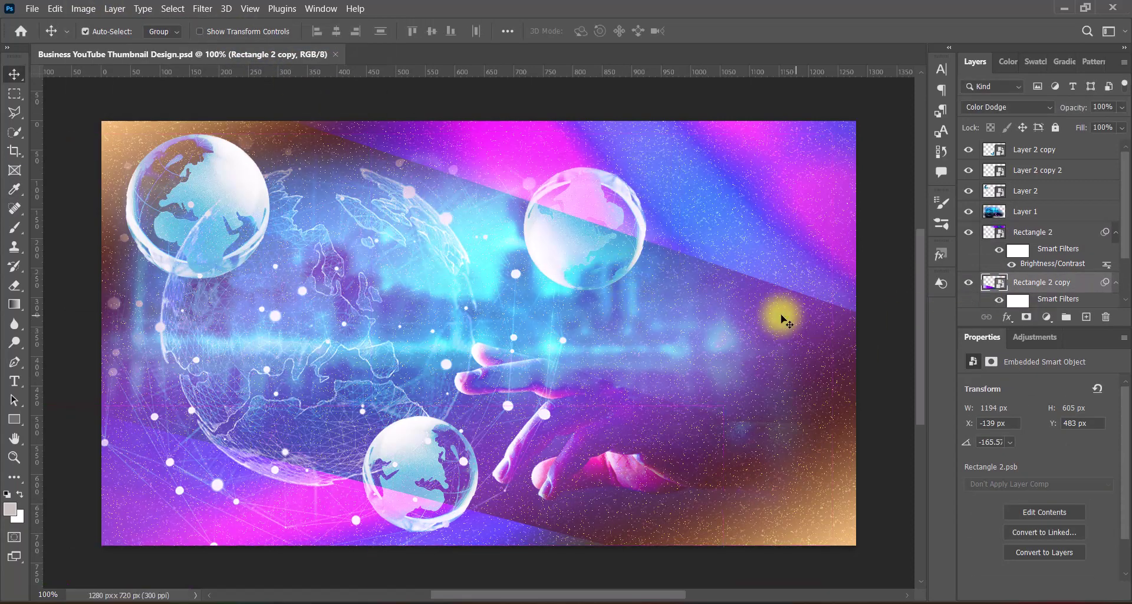
Step: Paste the cutout of the woman with crossed arms on the canvas's right side and scale it to about 71%
key("ctrl+v")
key("ctrl+t")
left_click_drag(676, 117, 727, 255)
left_click_drag(752, 395, 746, 339)
left_click_drag(738, 144, 735, 116)
left_click_drag(748, 282, 755, 349)
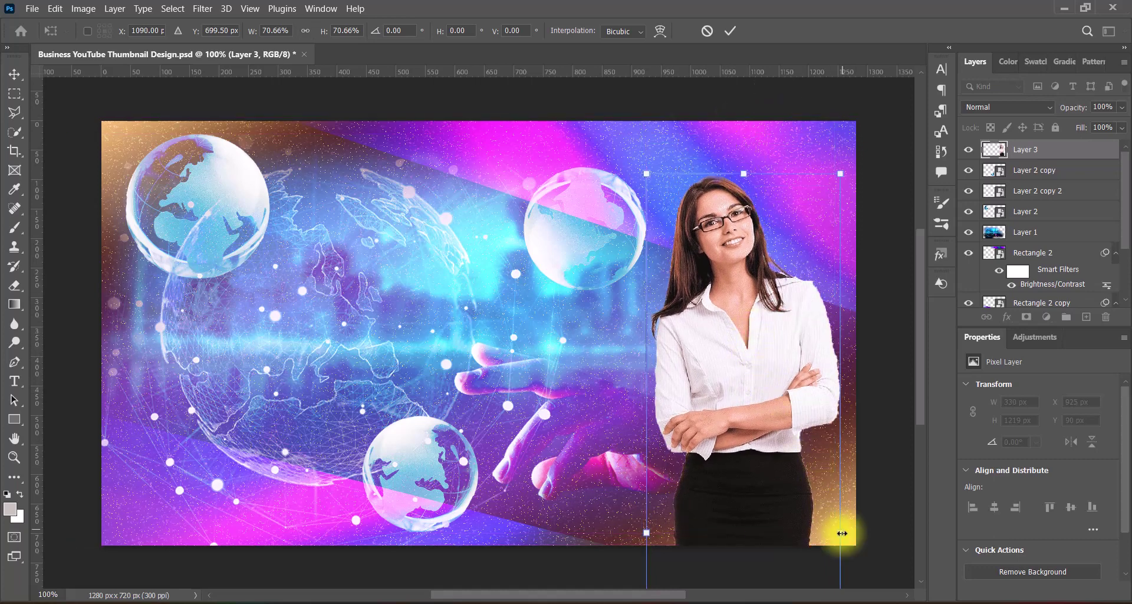
Step: Enlarge the woman to about 76%, place her at X 915 px and Y 65 px, and apply the transform
left_click_drag(841, 533, 851, 531)
left_click_drag(756, 418, 769, 453)
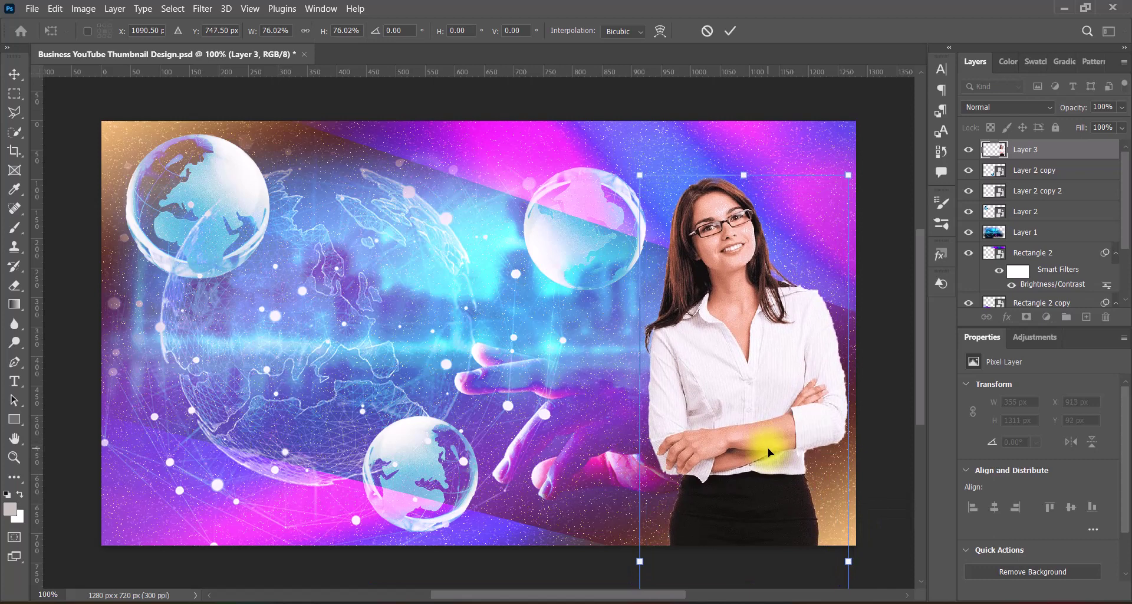
left_click_drag(727, 411, 726, 390)
key("Return")
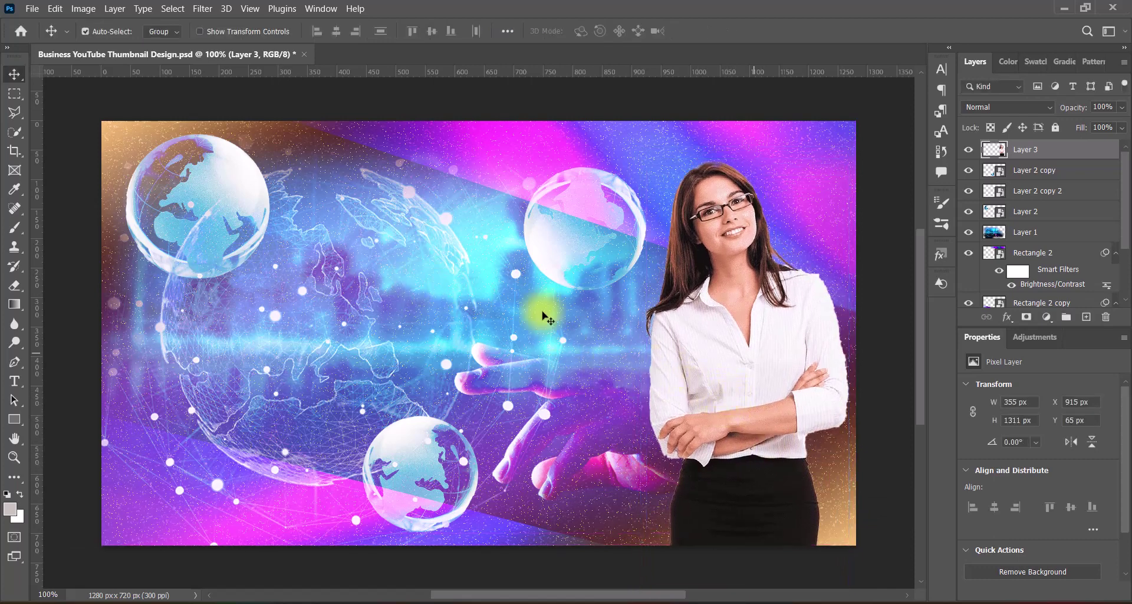
Step: Nudge the woman's layer up to Y 57 px while settling its horizontal position at X 915 px
key("Left")
key("Left")
key("Left")
key("Left")
key("Left")
key("Left")
key("Left")
key("Left")
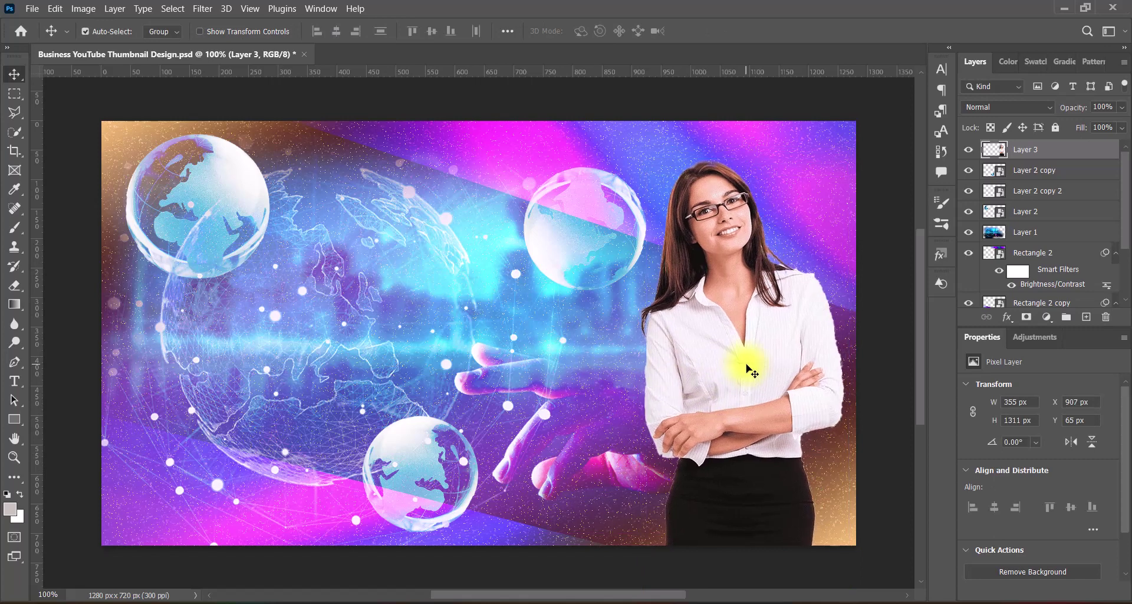
key("Up")
key("Up")
key("Up")
key("Up")
key("Up")
key("Up")
key("Up")
key("Up")
key("Right")
key("Right")
key("Right")
key("Right")
key("Right")
key("Right")
key("Right")
key("Right")
Step: Raise the vibrance of the woman's layer to 60
left_click(83, 9)
mouse_move(100, 43)
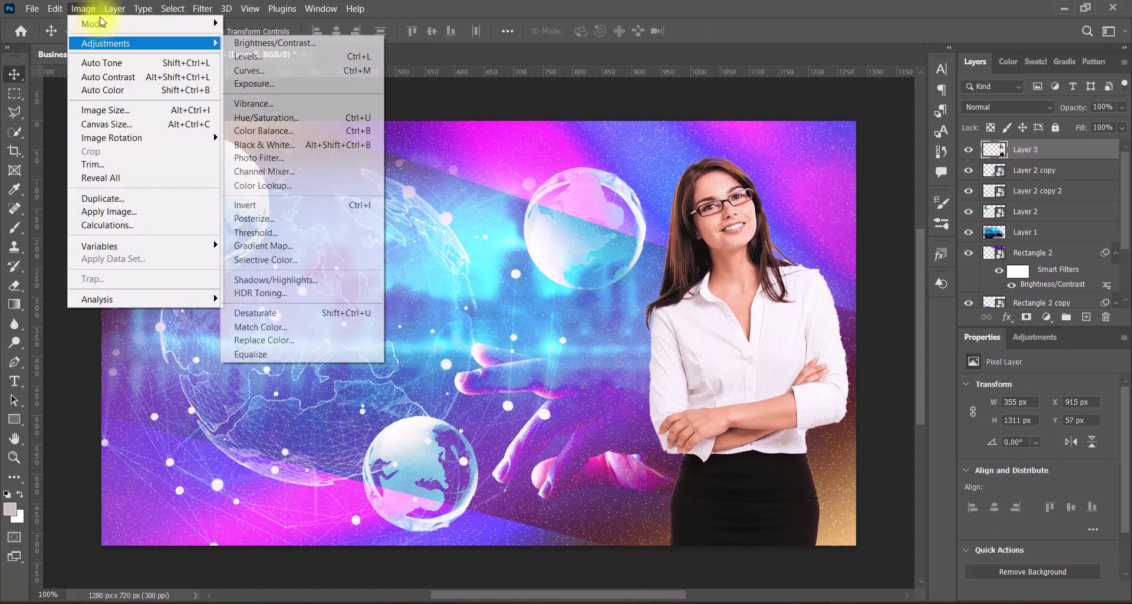
left_click(297, 104)
left_click_drag(432, 194, 433, 172)
type("60")
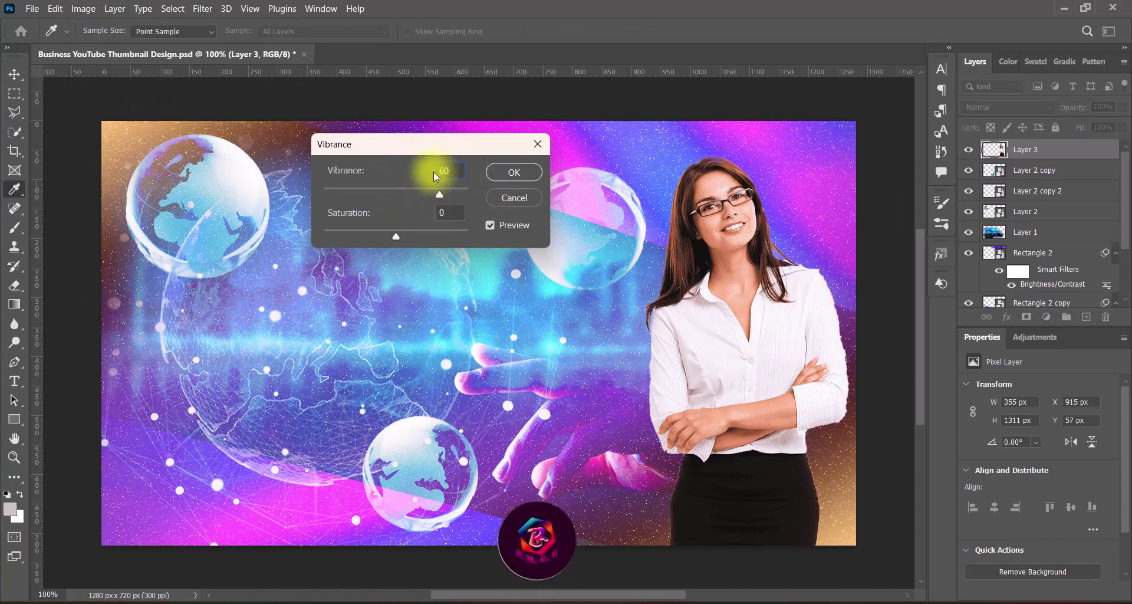
left_click(517, 173)
Step: Try the Hue/Saturation presets on the woman's layer and apply one
left_click(83, 8)
mouse_move(106, 40)
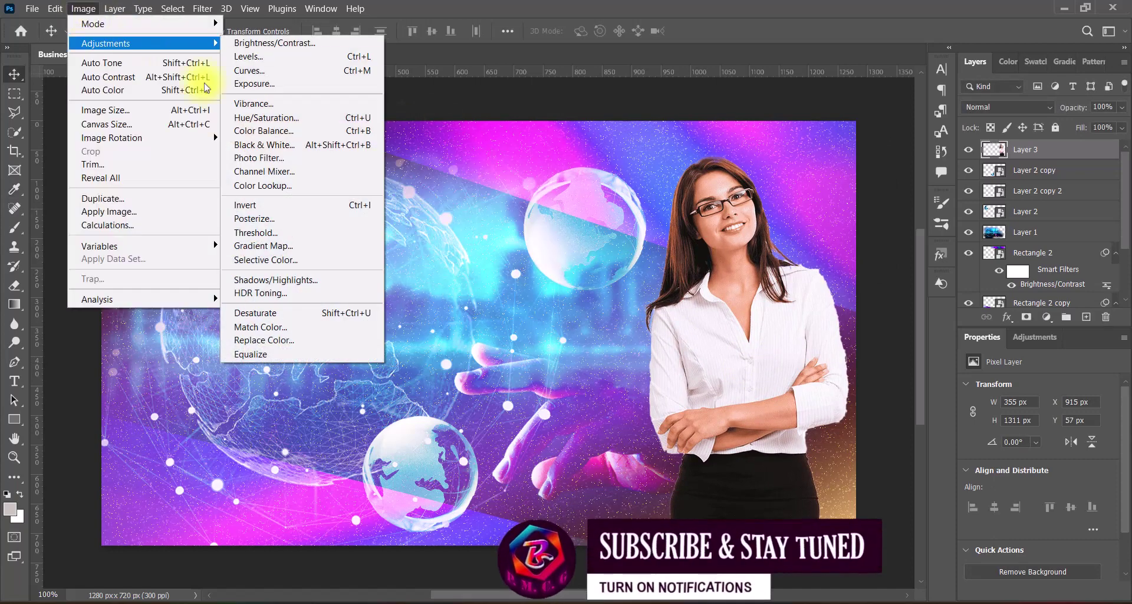
left_click(490, 116)
left_click_drag(729, 91, 409, 103)
left_click(419, 125)
left_click(399, 220)
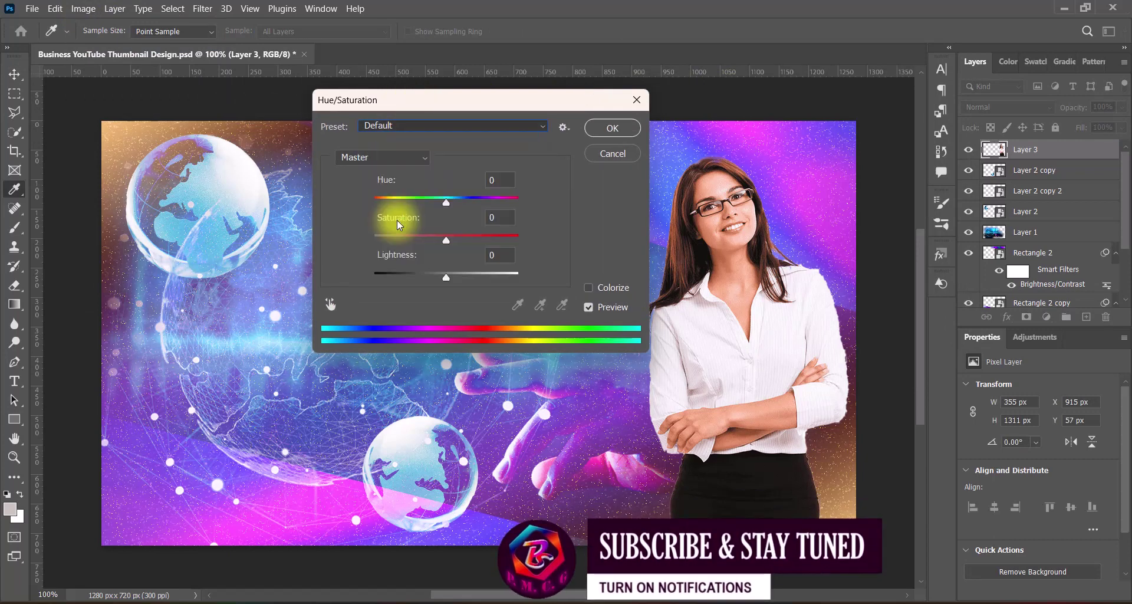
left_click(417, 125)
left_click(404, 223)
left_click(613, 128)
key("v")
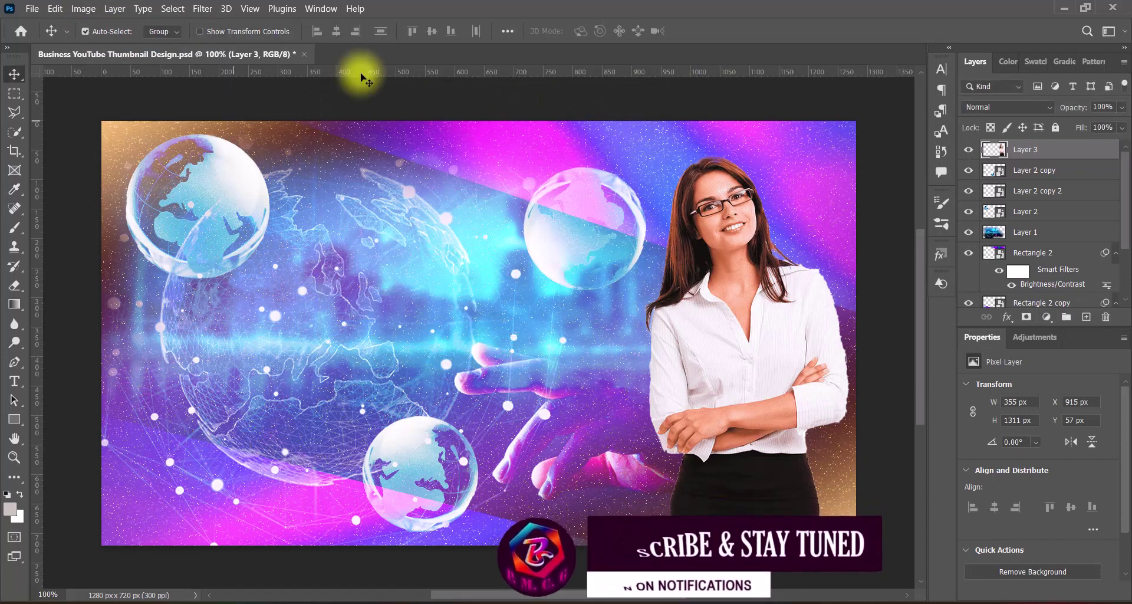
Step: Adjust the tones of the woman's layer with Curves
left_click(85, 9)
mouse_move(143, 44)
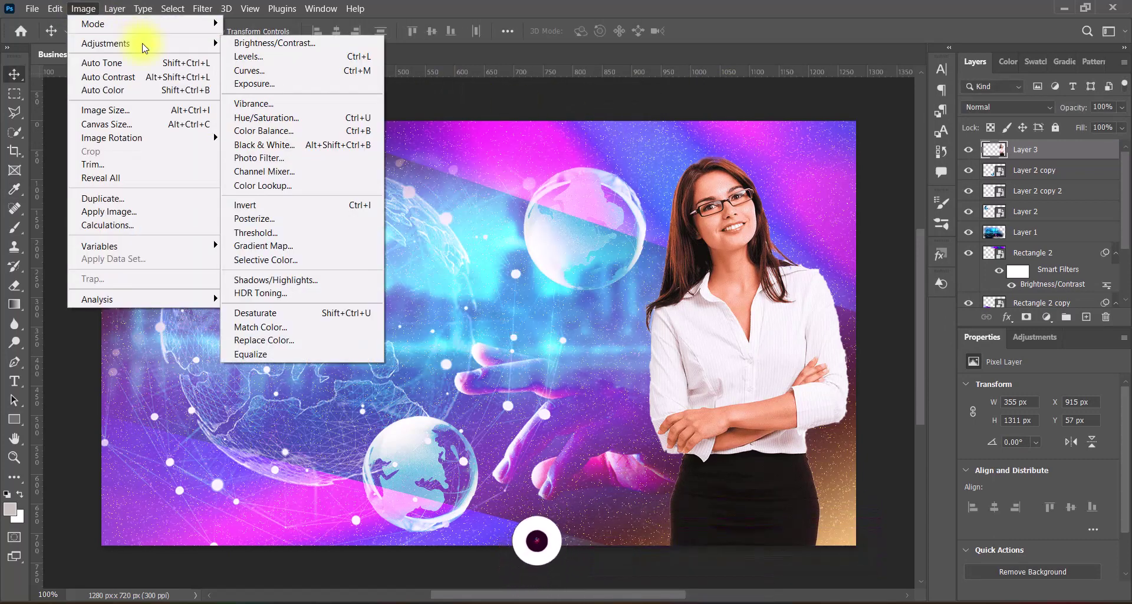
left_click(267, 70)
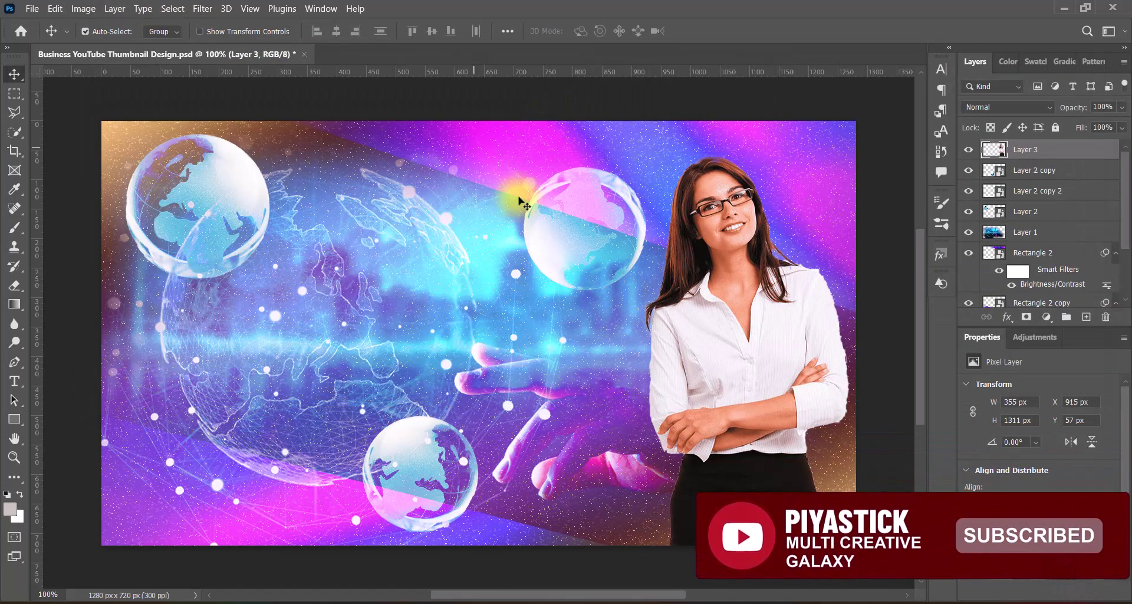
Step: Add an outer glow to the woman's layer and set its range to 75%
right_click(990, 151)
left_click(989, 156)
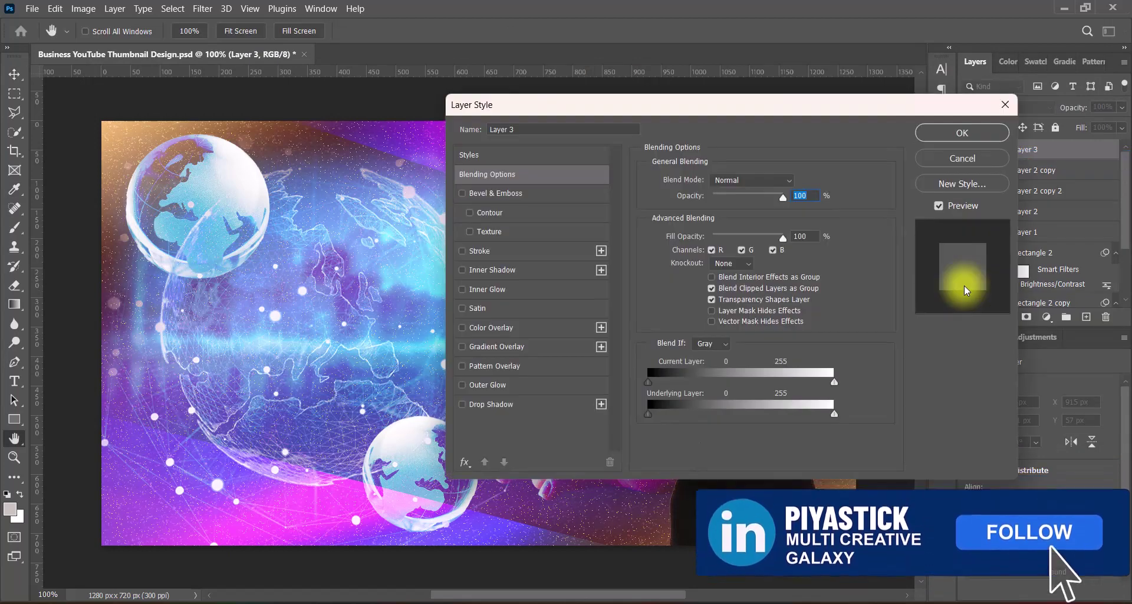
left_click_drag(755, 107, 365, 118)
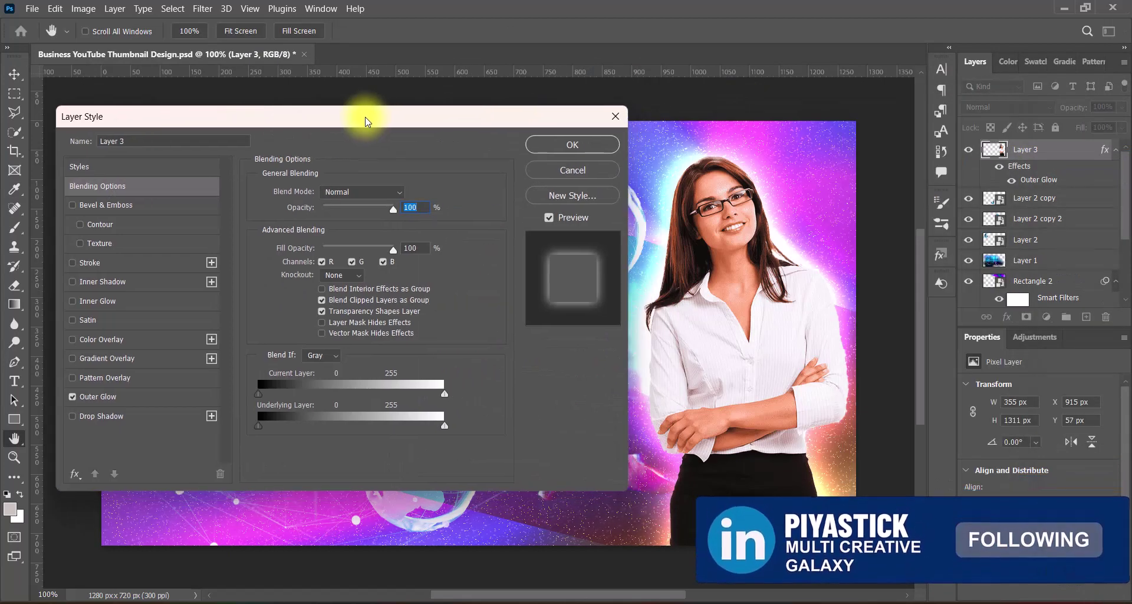
left_click(106, 397)
left_click(312, 323)
left_click_drag(407, 407, 375, 403)
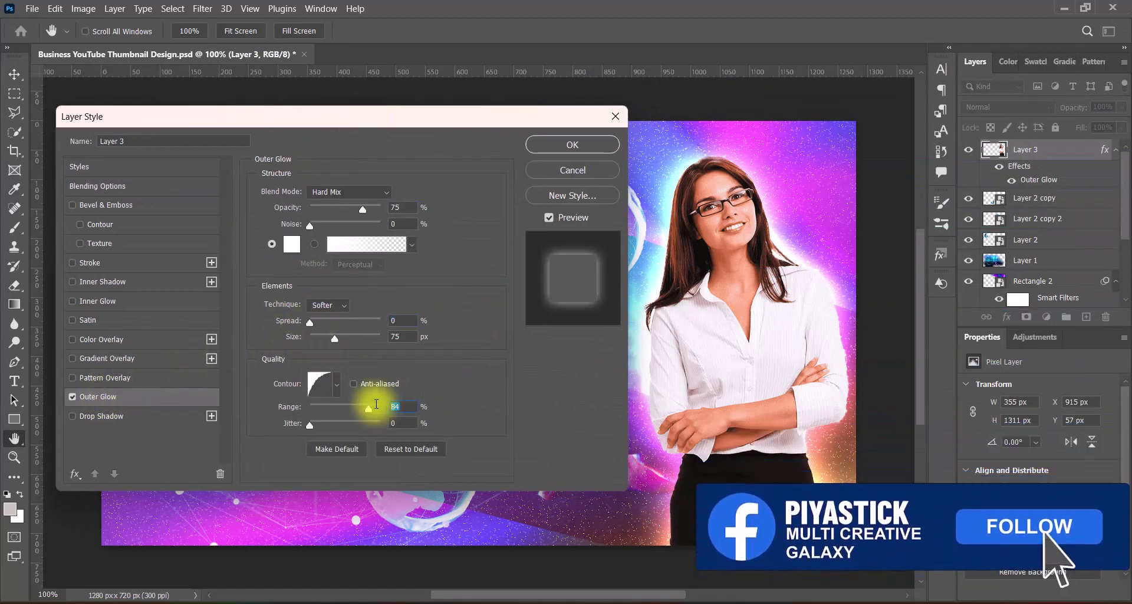
type("75")
Step: Set the outer glow's opacity to 51% and switch its contour to the linear one
left_click_drag(403, 206, 374, 205)
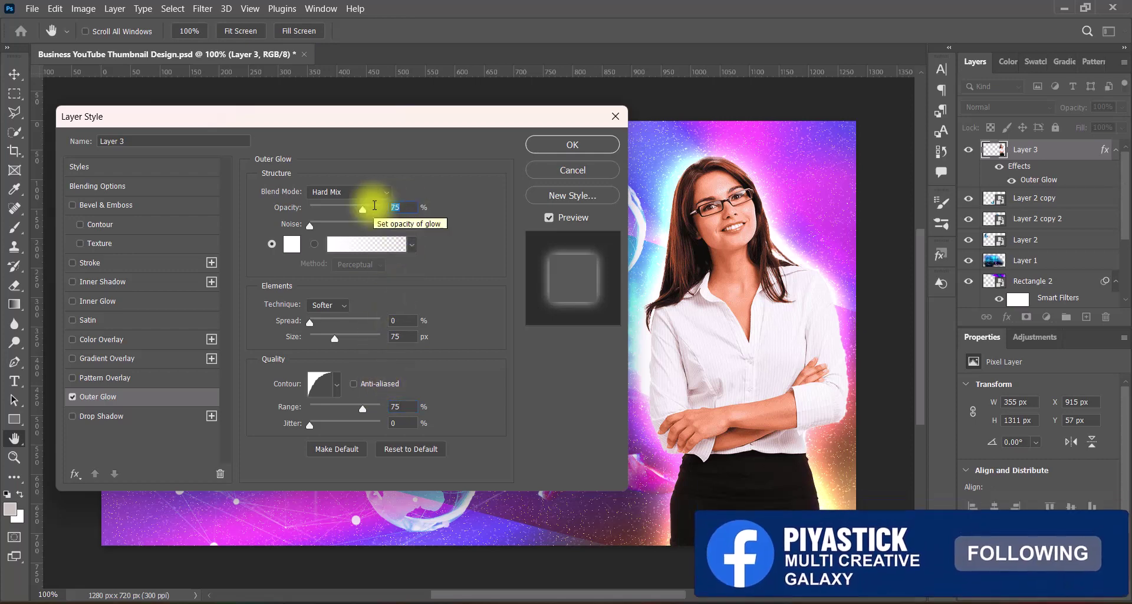
type("51")
left_click(336, 385)
left_click(148, 419)
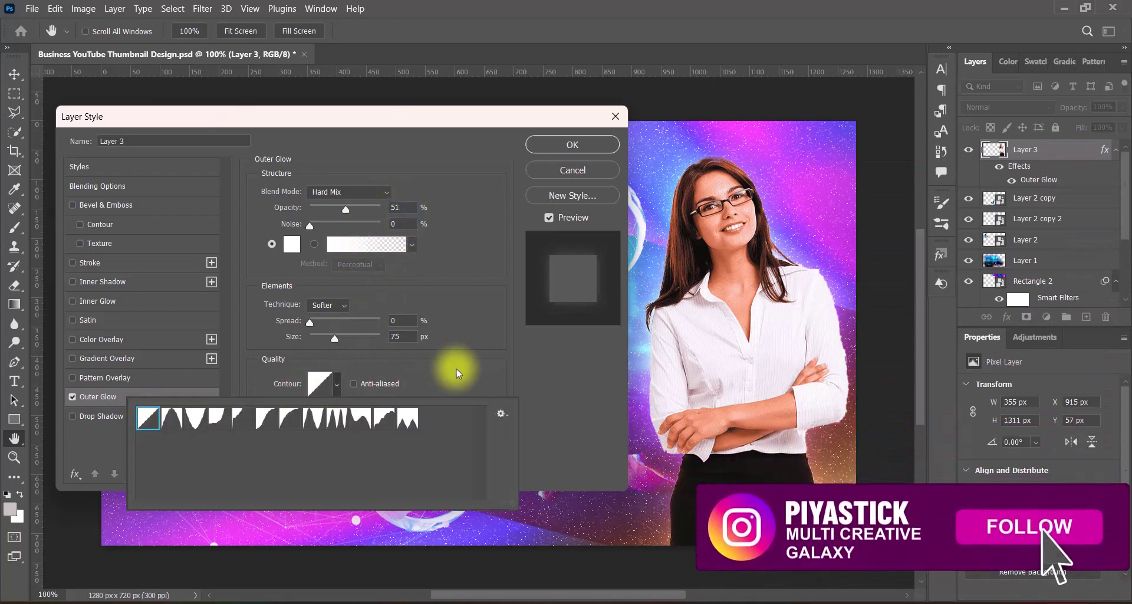
left_click(455, 368)
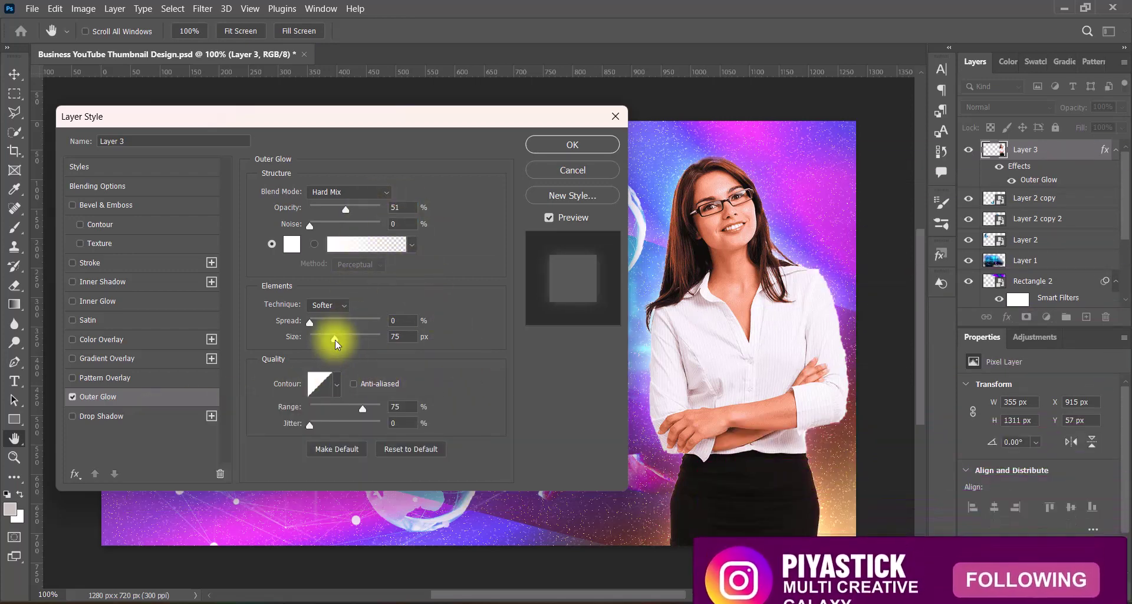
Step: Set the outer glow's opacity to 60% and reduce its size to 39 px
left_click_drag(334, 340, 328, 340)
left_click_drag(402, 209, 370, 208)
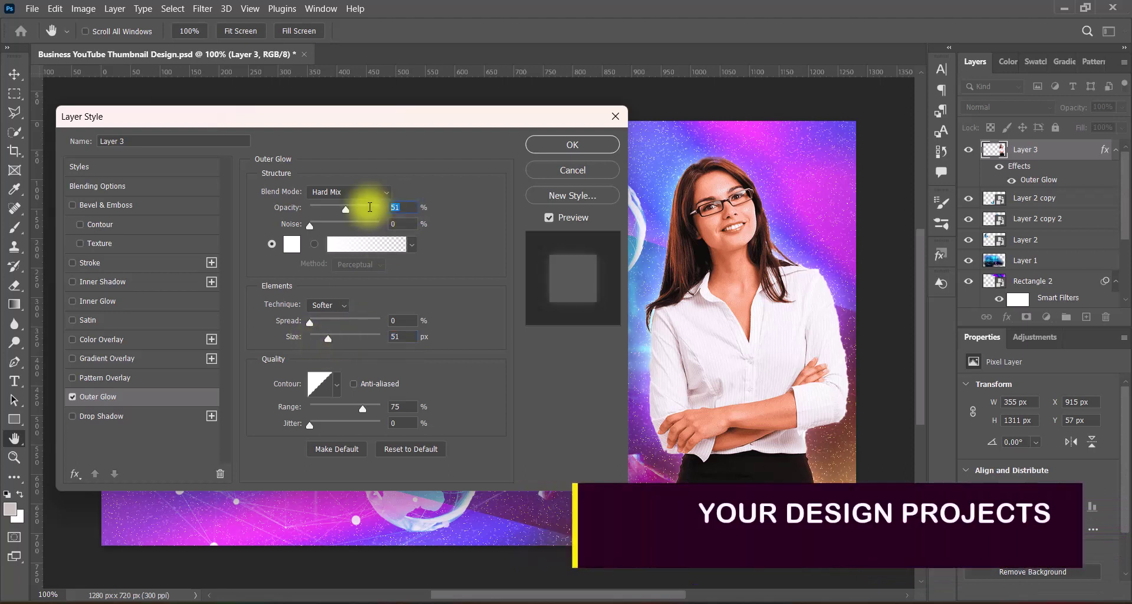
type("75")
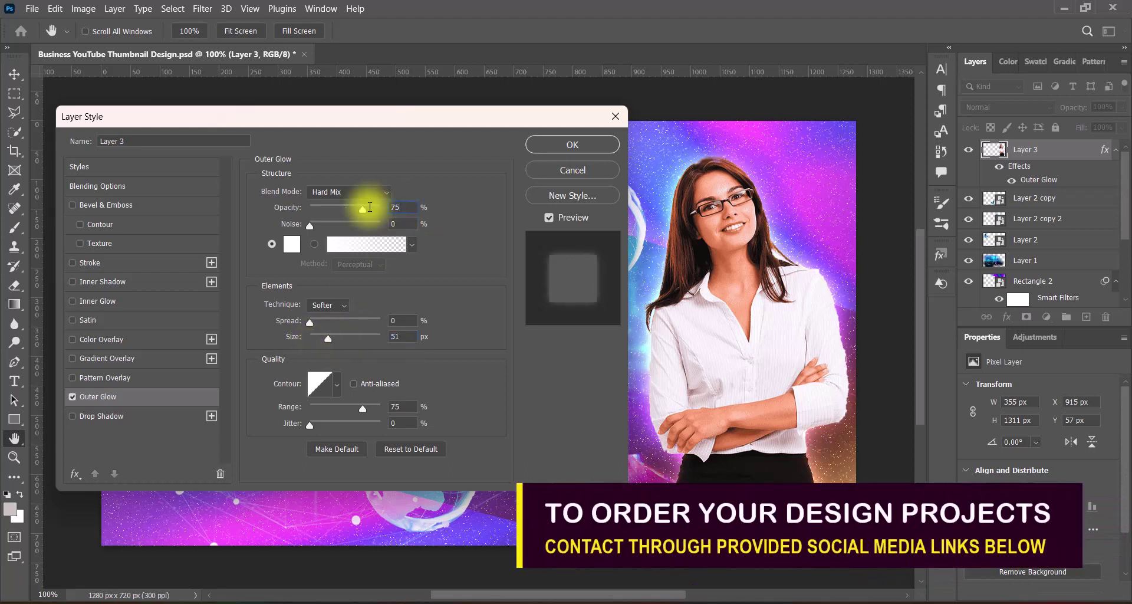
key("BackSpace")
key("BackSpace")
type("60")
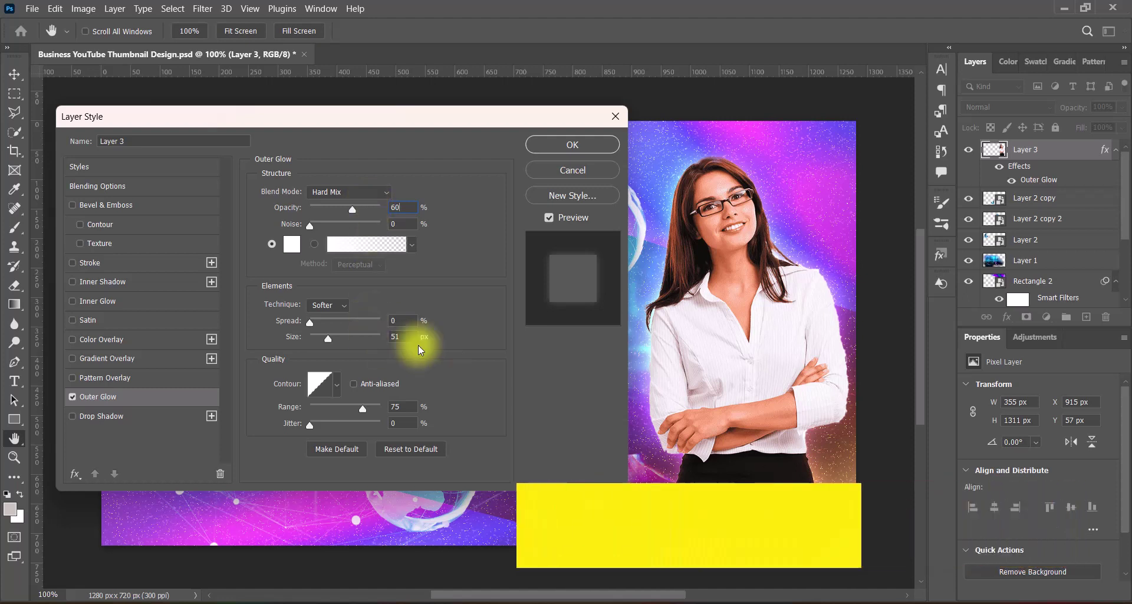
left_click_drag(327, 337, 323, 337)
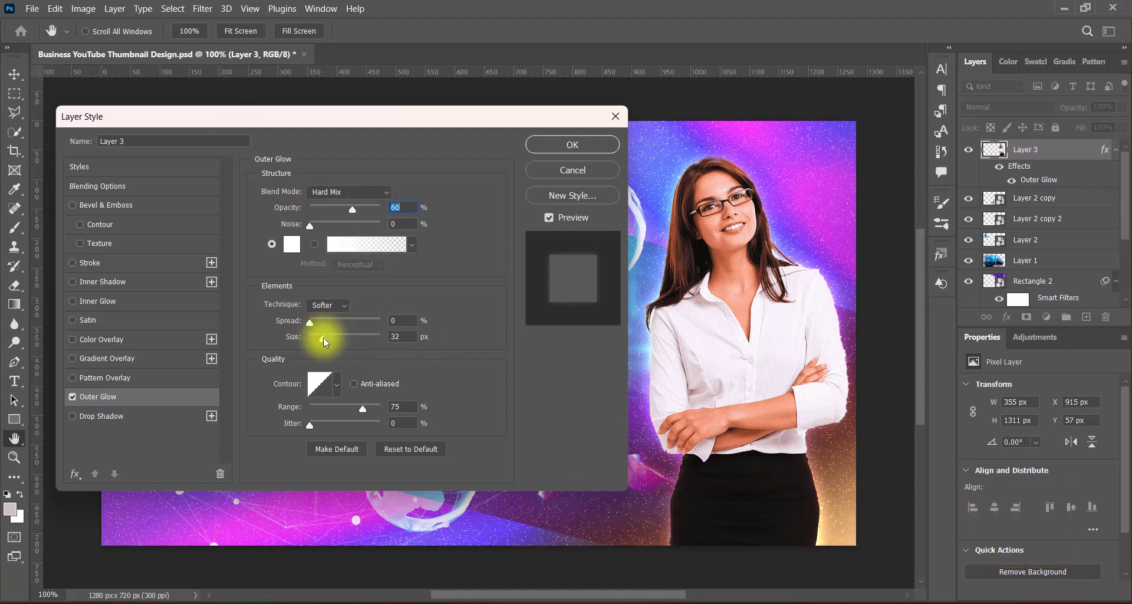
left_click(397, 336)
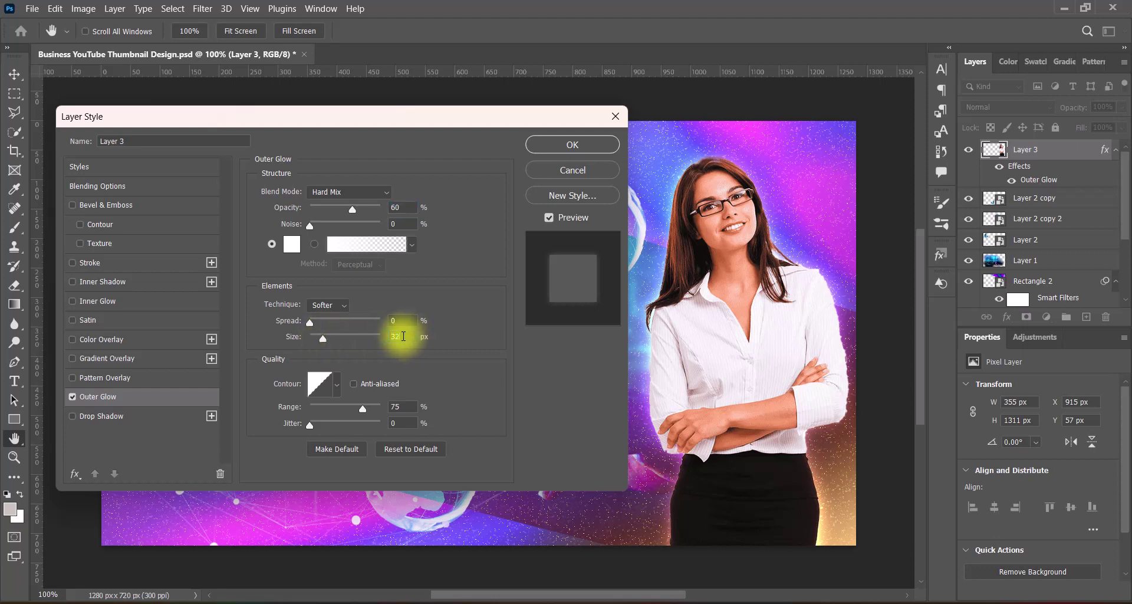
Step: Try the Precise technique for the outer glow and return it to Softer
left_click(331, 305)
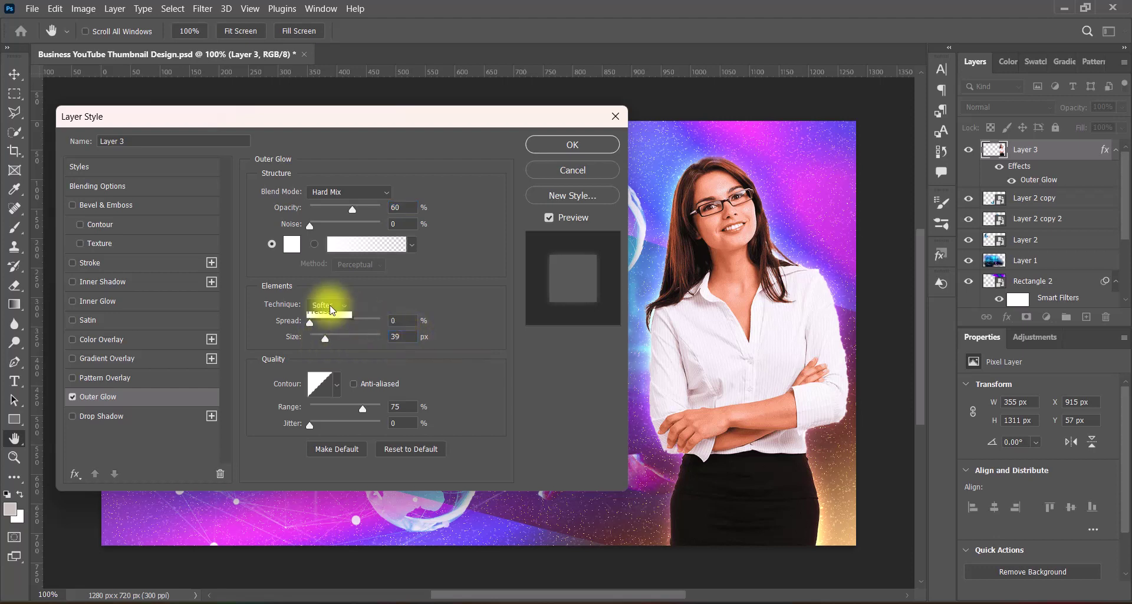
left_click(324, 327)
left_click(336, 307)
left_click(333, 320)
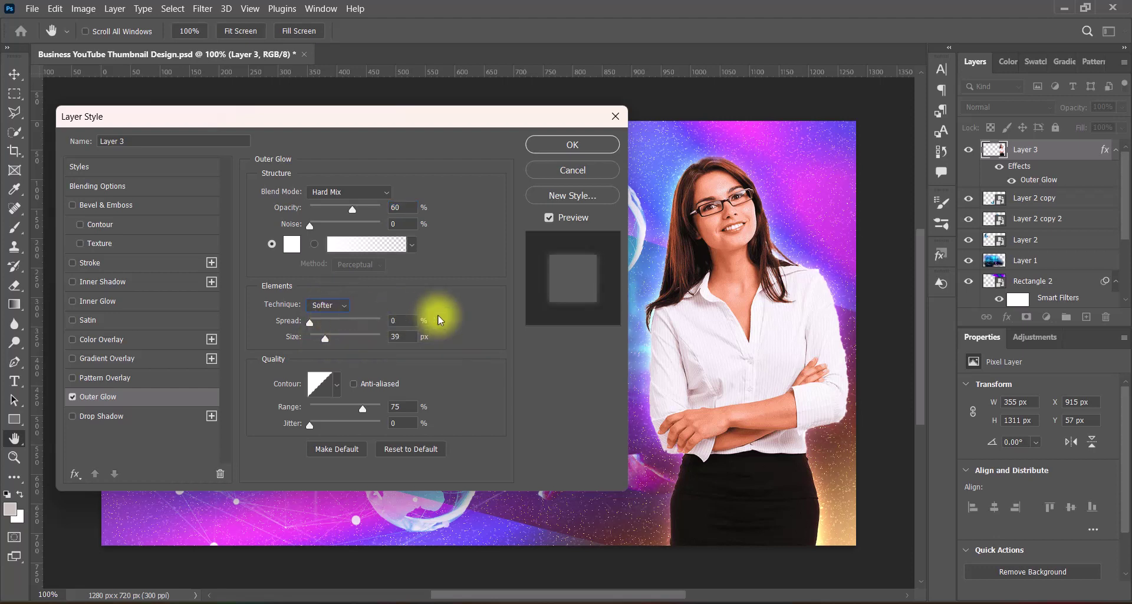
Step: Try a white (ffffff) outside stroke of 2 px around the woman and switch it off again
left_click(72, 262)
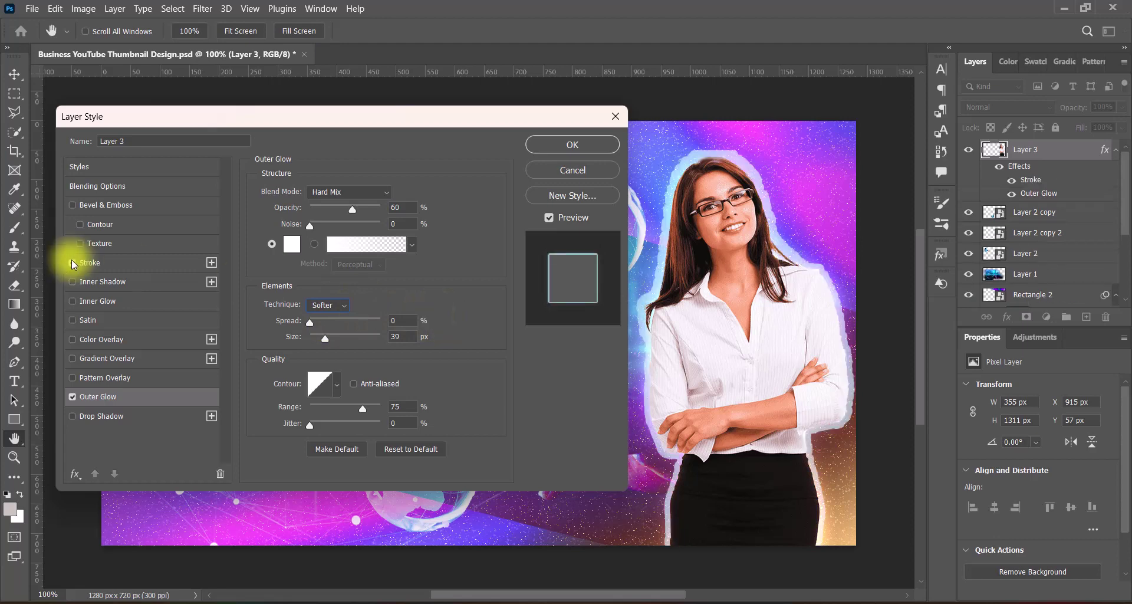
left_click(86, 265)
left_click(288, 297)
left_click_drag(595, 187, 540, 99)
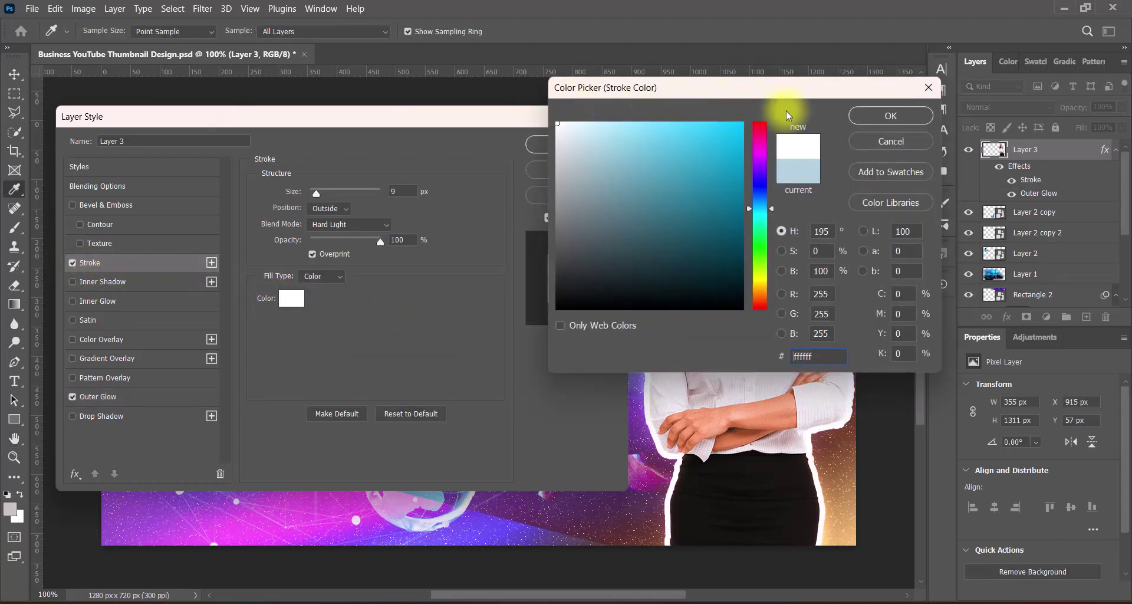
left_click(868, 117)
left_click_drag(399, 191, 373, 189)
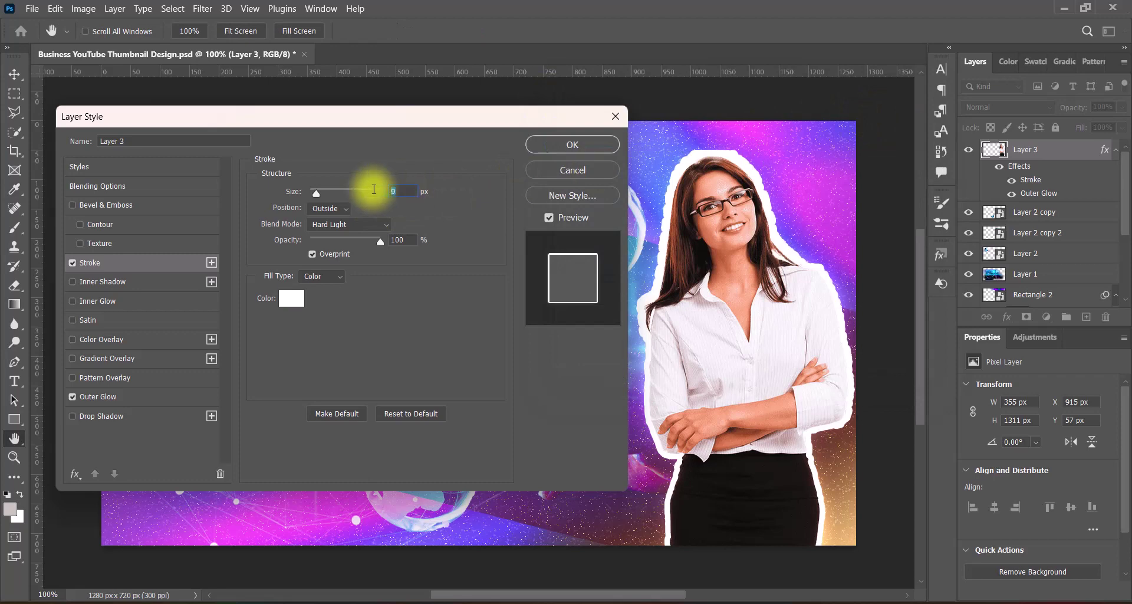
type("2")
left_click(72, 262)
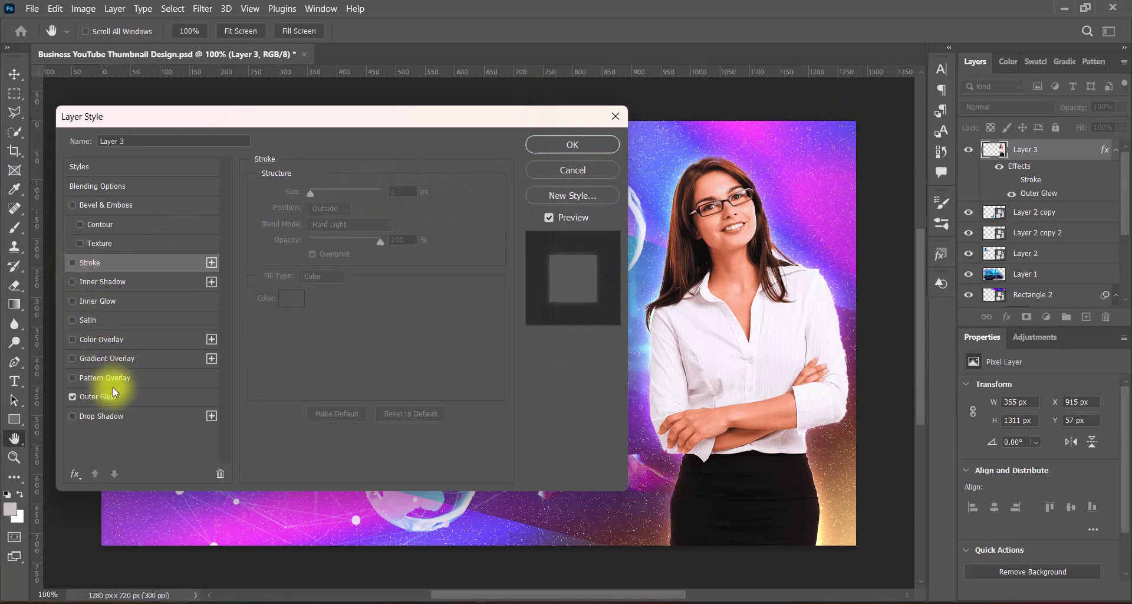
Step: Apply the layer style to the woman with only the outer glow enabled
left_click(100, 396)
left_click(559, 145)
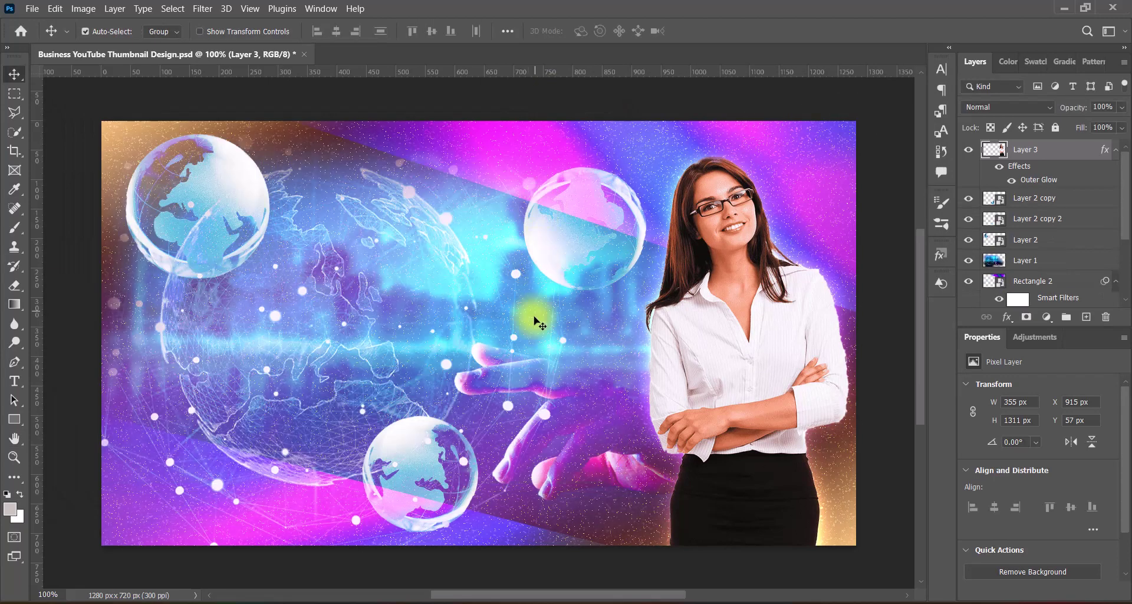
Step: Clean up the edges of the woman cutout with the Eraser, using a brush reduced to 15 px
left_click(16, 286)
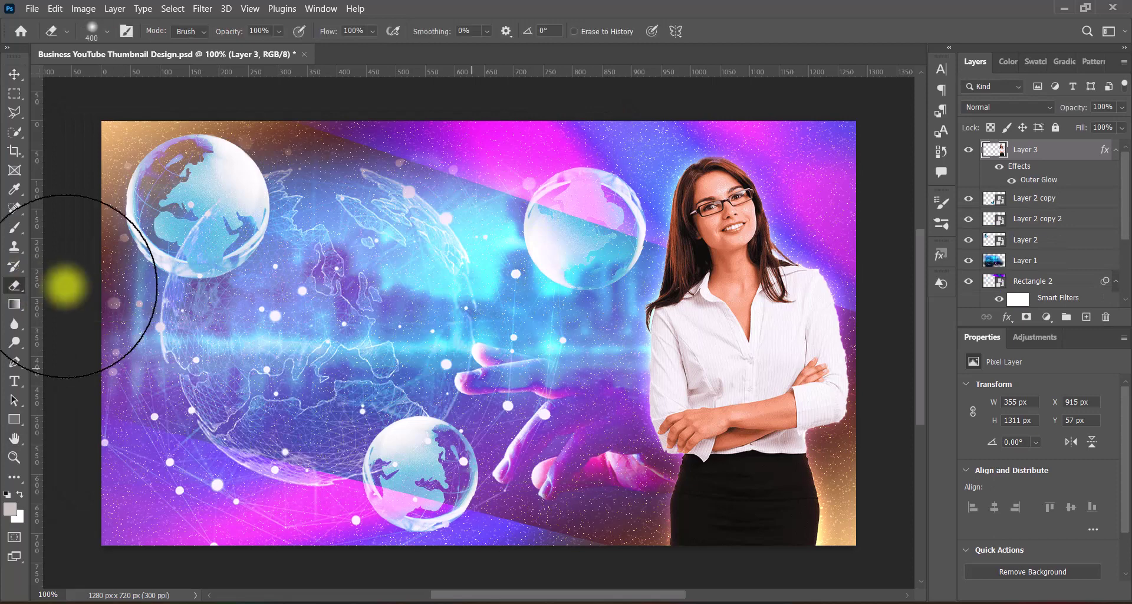
key("bracketleft")
key("bracketleft")
key("bracketleft")
key("bracketleft")
key("bracketleft")
key("bracketleft")
key("bracketleft")
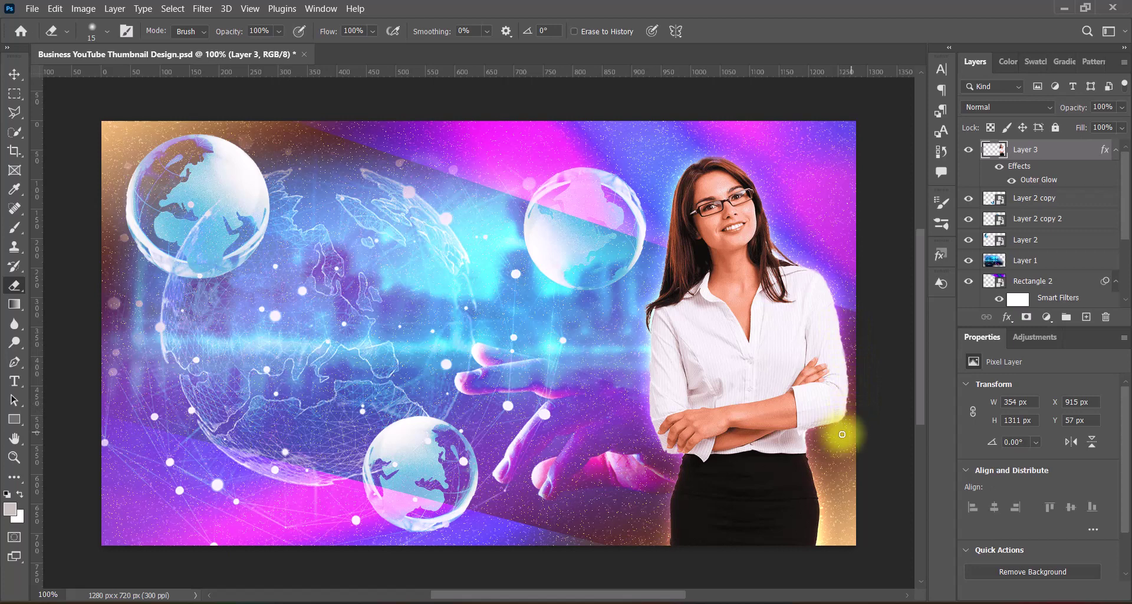
Step: Enlarge the woman cutout to about 103% with Free Transform
left_click(14, 74)
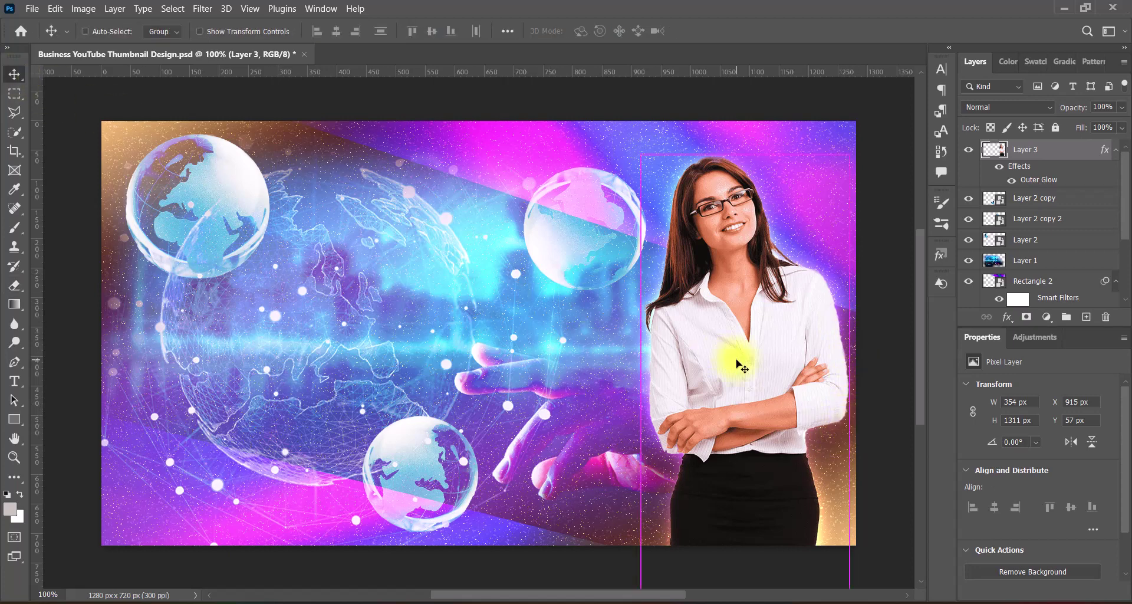
key("ctrl+t")
left_click_drag(853, 154, 864, 149)
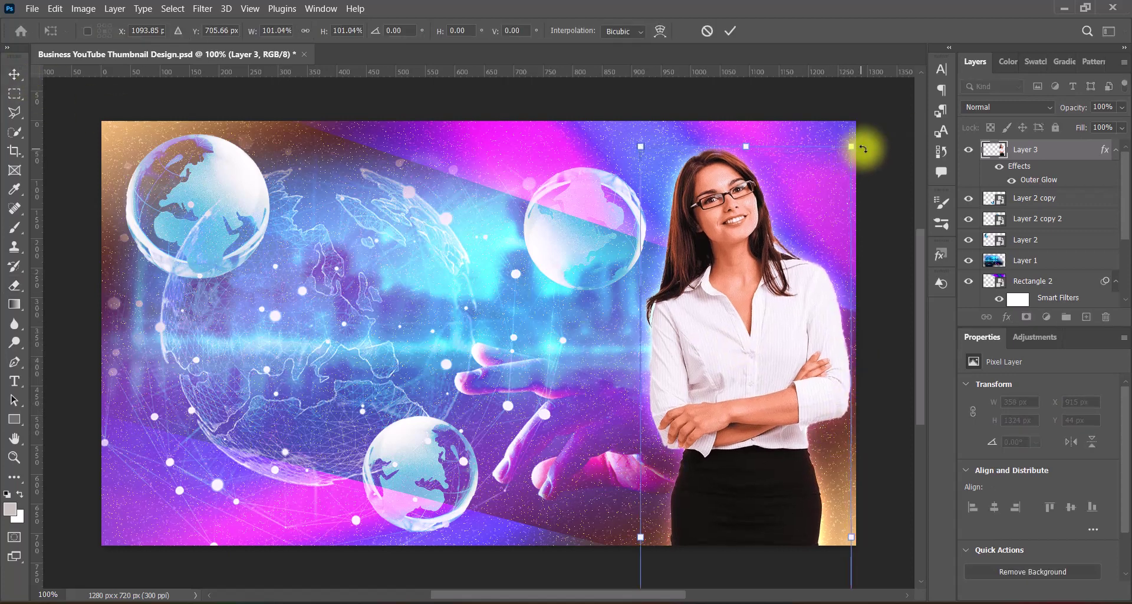
left_click_drag(854, 538, 858, 539)
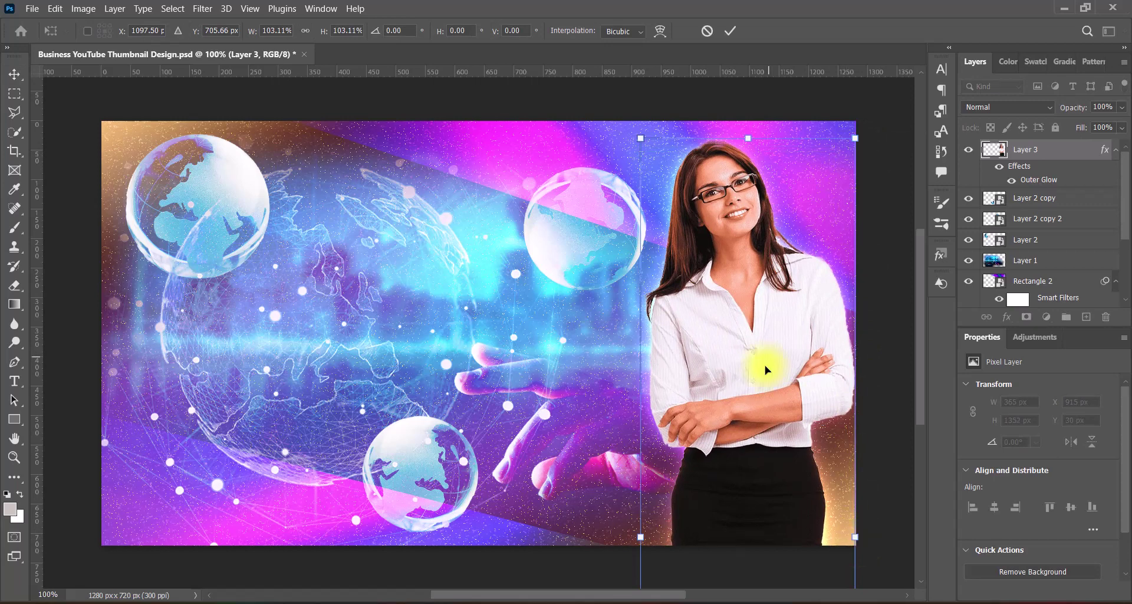
Step: Nudge the woman cutout about 4 px left and 26 px down
key("Left")
key("Left")
key("Left")
key("Left")
key("Left")
key("Left")
key("Left")
key("Left")
key("Left")
key("Right")
key("Right")
key("Right")
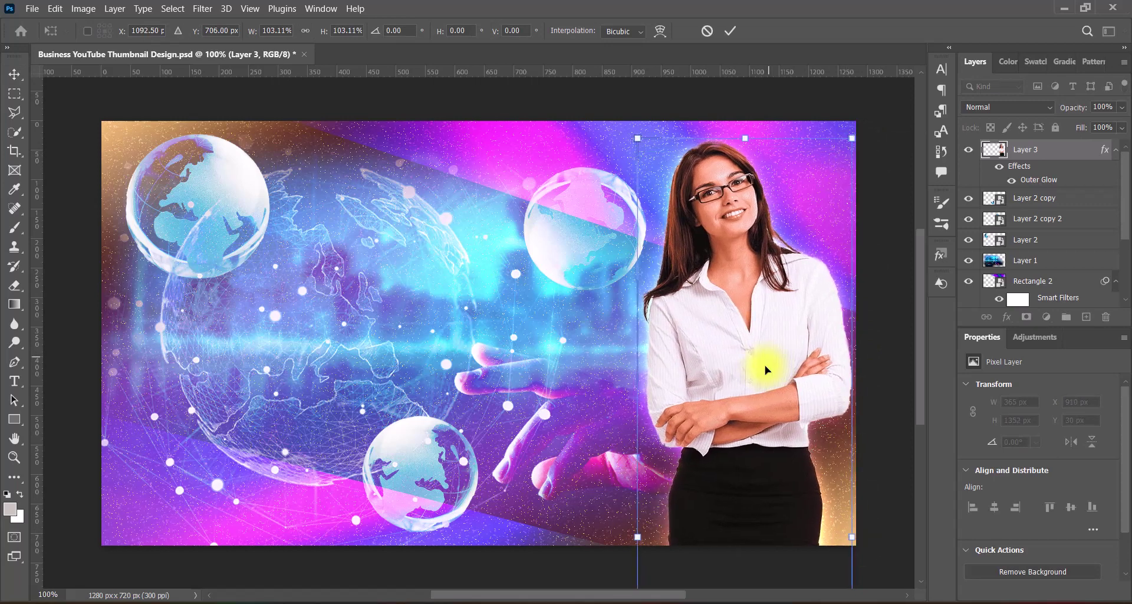
key("Down")
key("Down")
key("Down")
key("Down")
key("Down")
key("Down")
key("Down")
key("Down")
key("Down")
key("Down")
key("Down")
key("Down")
key("Down")
key("Down")
key("Down")
key("Down")
key("Down")
key("Down")
key("Down")
key("Down")
key("Right")
key("Right")
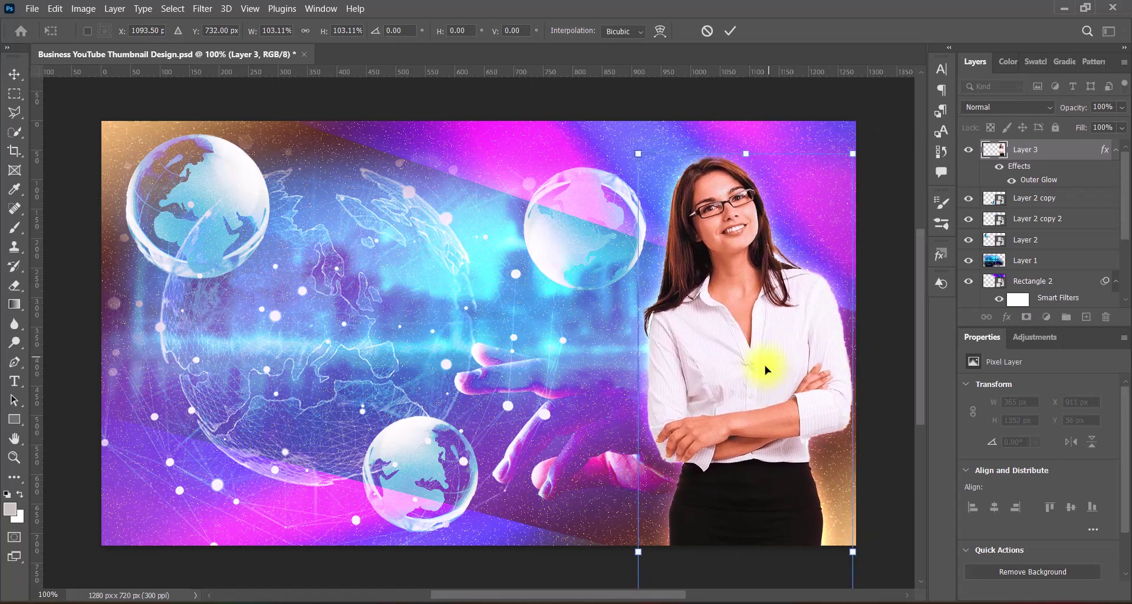
Step: Reduce the woman's transform scale to about 102%, apply it, and nudge the cutout 12 px up
left_click_drag(638, 153, 644, 158)
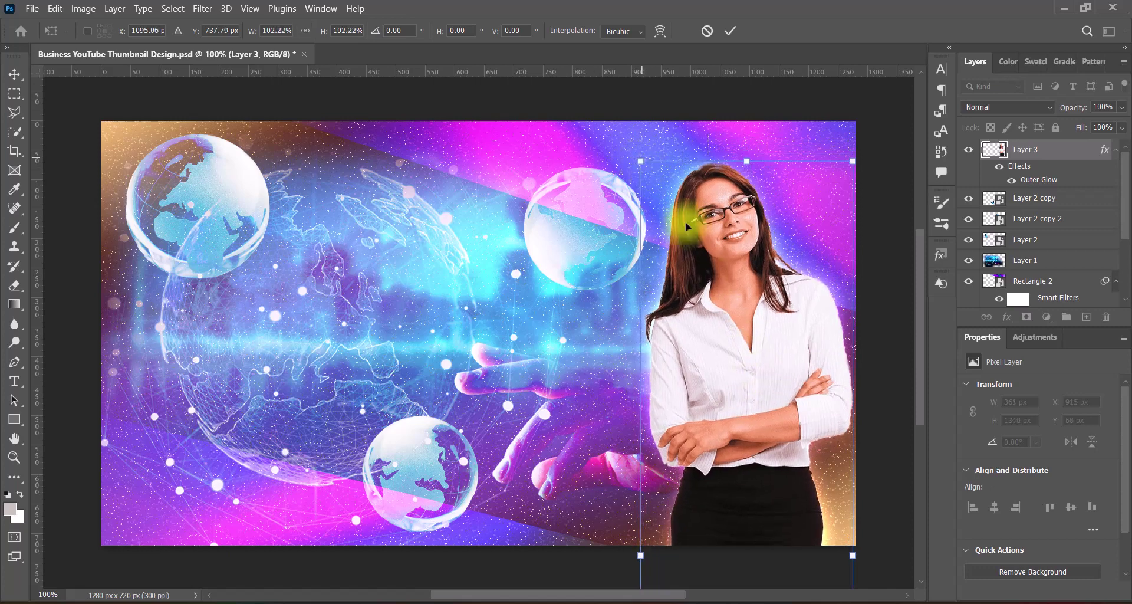
key("Return")
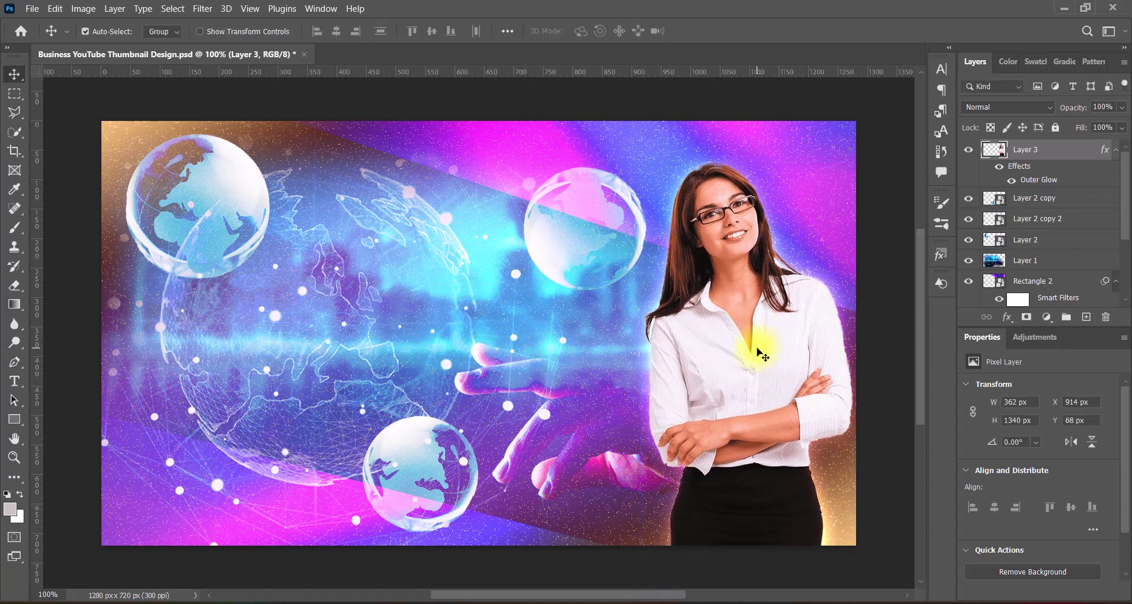
key("Up")
key("Up")
key("Up")
key("Up")
key("Up")
key("Up")
key("Up")
key("Up")
key("Up")
key("Up")
key("Up")
key("Up")
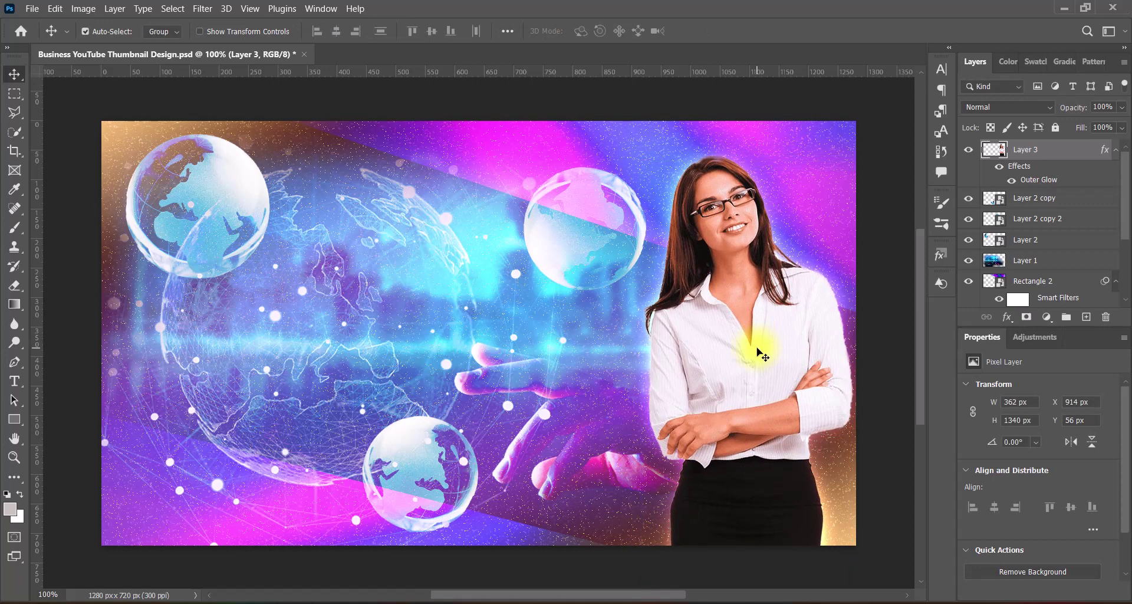
left_click(878, 389)
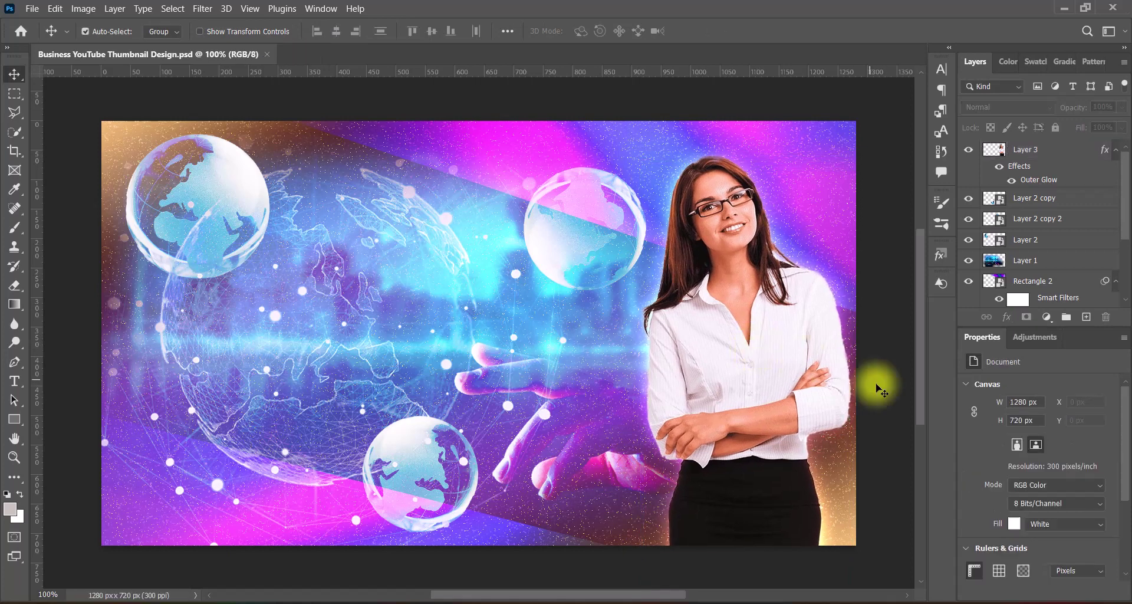
Step: Add a new layer above the woman and write "2025 Business Trends You Need to Know" in white (ffffff) over the large globe
left_click(1055, 149)
left_click(1085, 317)
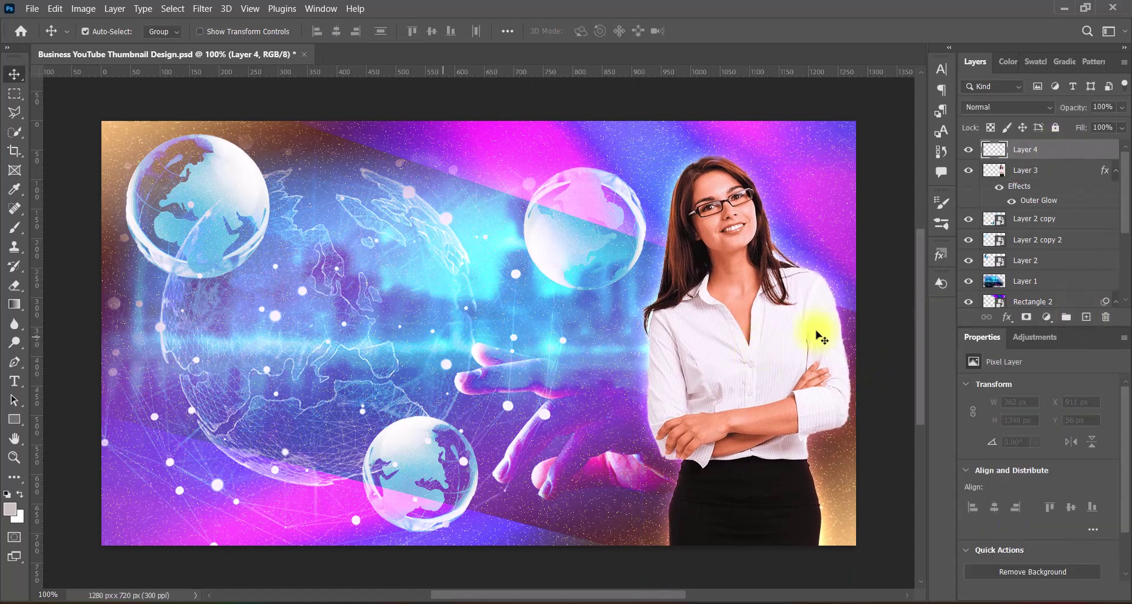
left_click(17, 385)
left_click(79, 381)
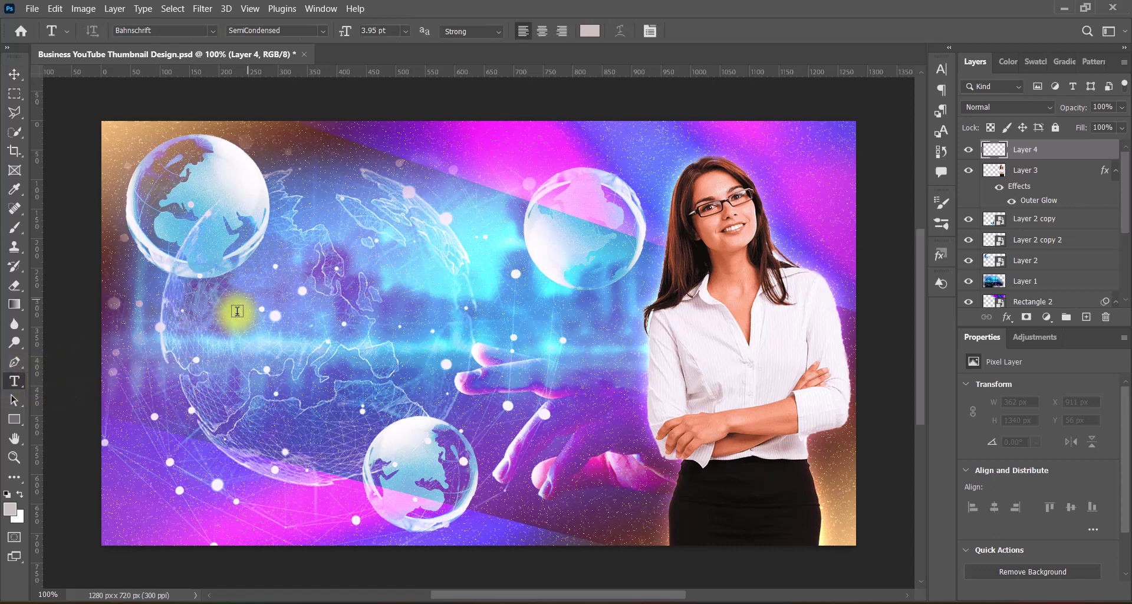
left_click(280, 285)
left_click_drag(607, 178, 552, 125)
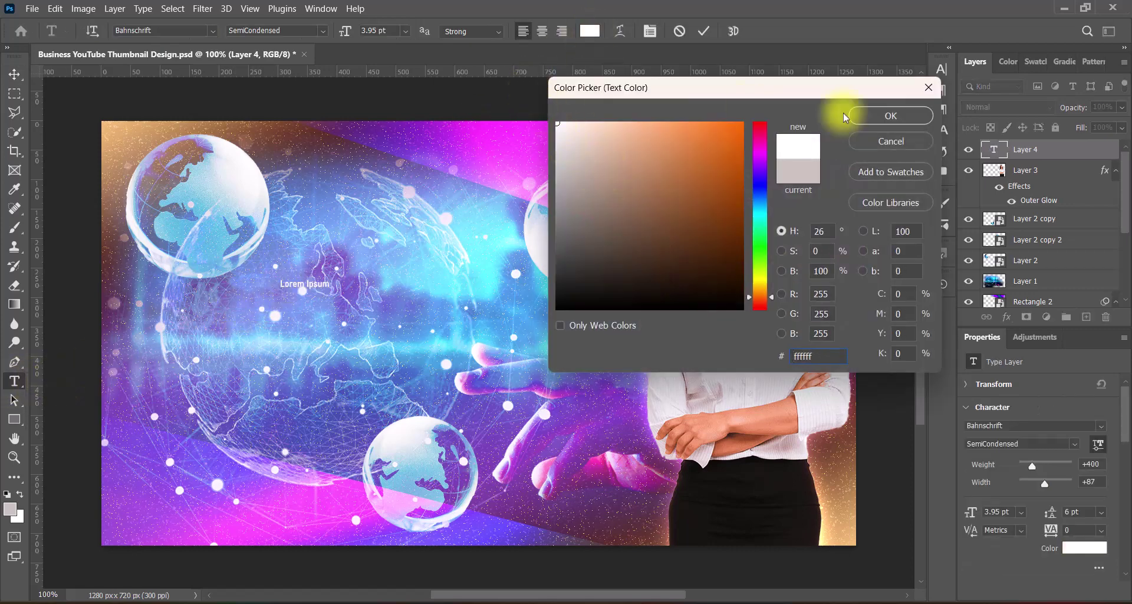
left_click(867, 116)
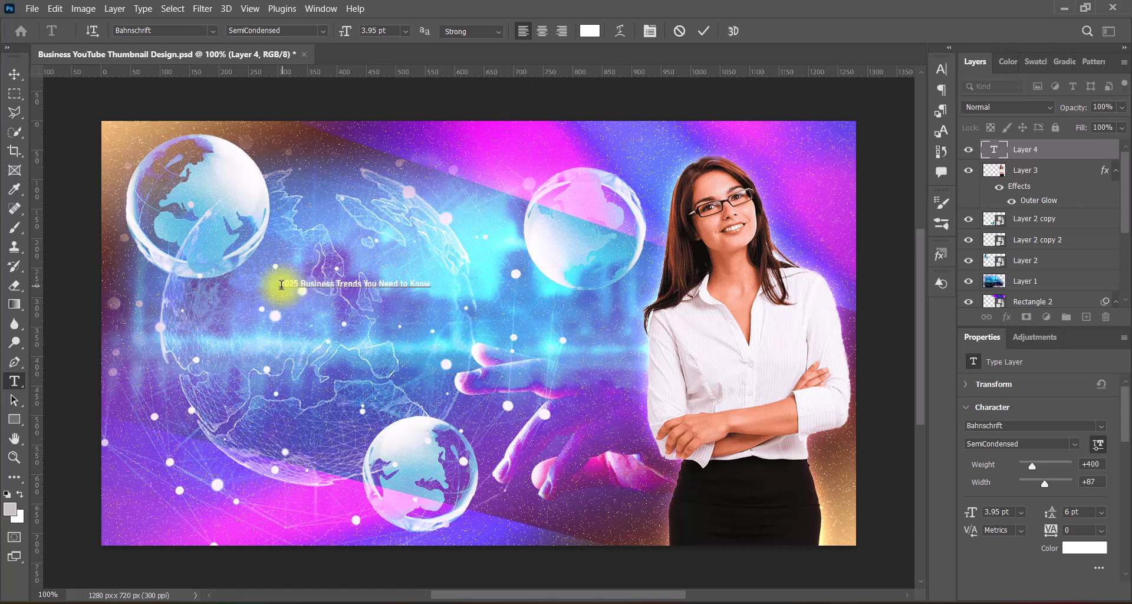
Step: Set the headline in all caps and break it into two lines after "TRENDS"
left_click_drag(281, 284, 435, 284)
left_click(941, 69)
left_click(817, 170)
left_click(906, 61)
left_click(374, 283)
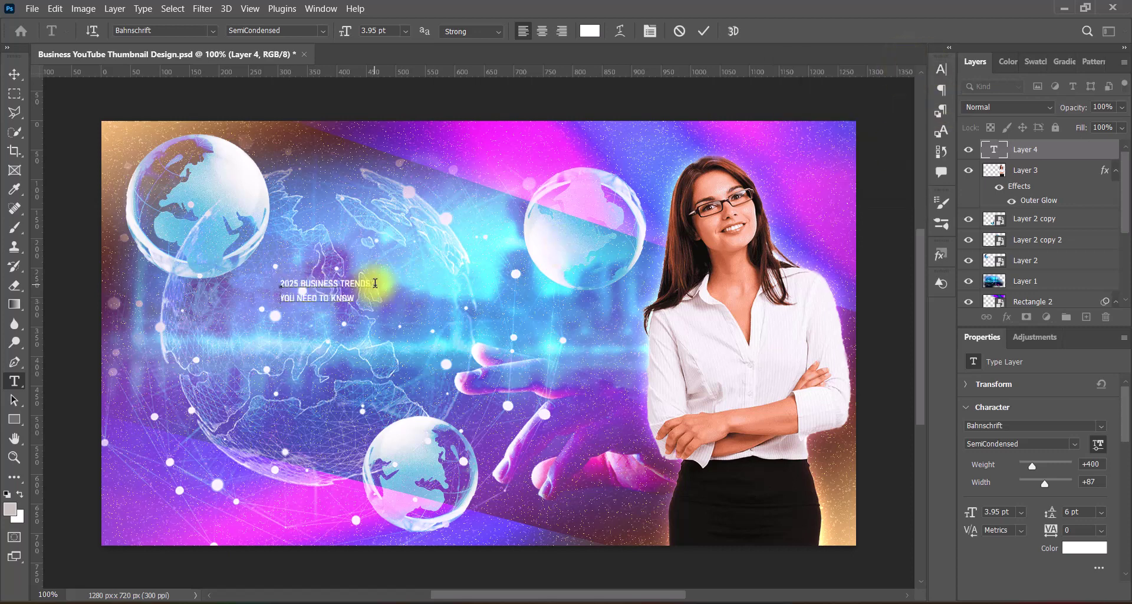
Step: Set the whole headline's font size and leading to 18 pt
key("ctrl+a")
left_click(405, 30)
left_click(383, 140)
left_click(941, 69)
left_click(917, 107)
left_click(891, 230)
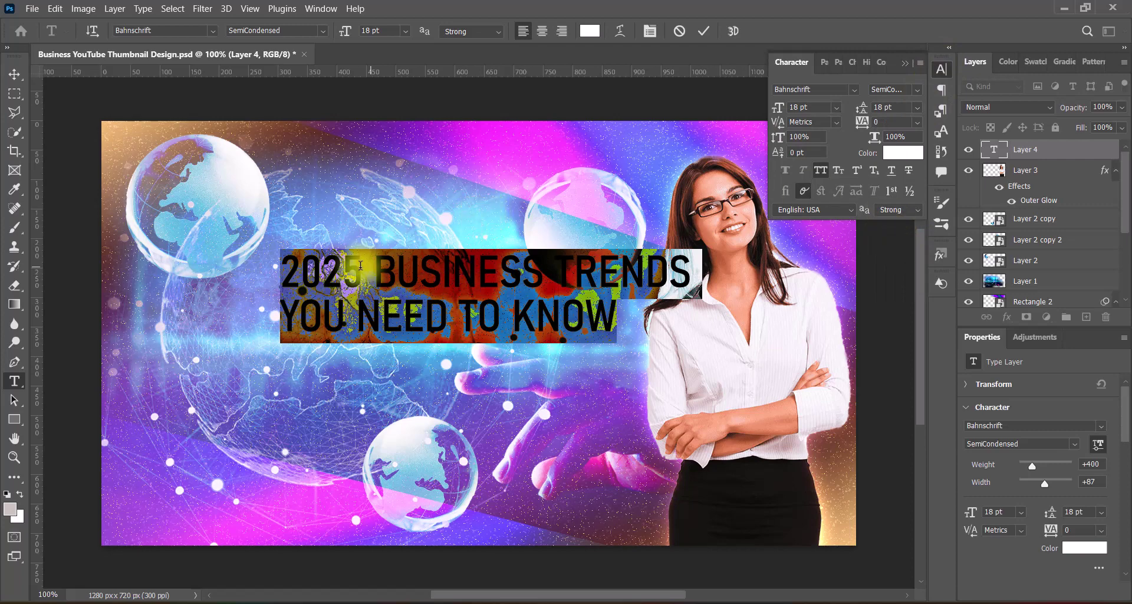
Step: Change the "2025 BUSINESS TRENDS" line to Franklin Gothic Demi Cond with Sharp anti-aliasing
left_click(286, 273)
left_click_drag(283, 276, 691, 274)
left_click(213, 30)
scroll(284, 286, "down", 1)
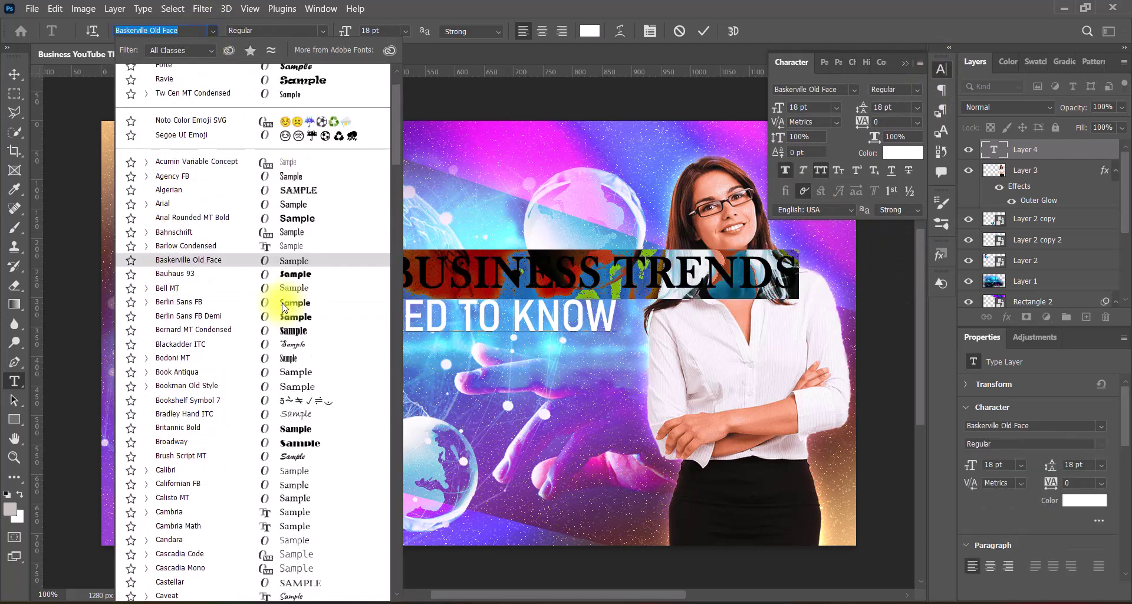
scroll(284, 307, "down", 10)
left_click(283, 412)
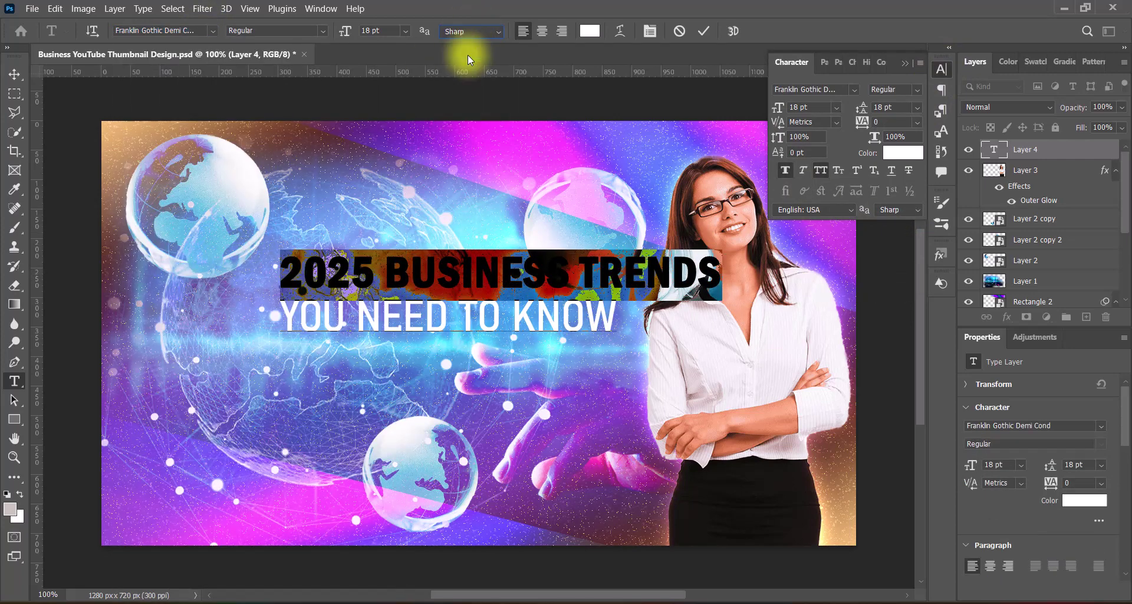
Step: Set the "YOU NEED TO KNOW" line to Bahnschrift Regular at 14 pt
left_click_drag(289, 330, 613, 321)
left_click(321, 31)
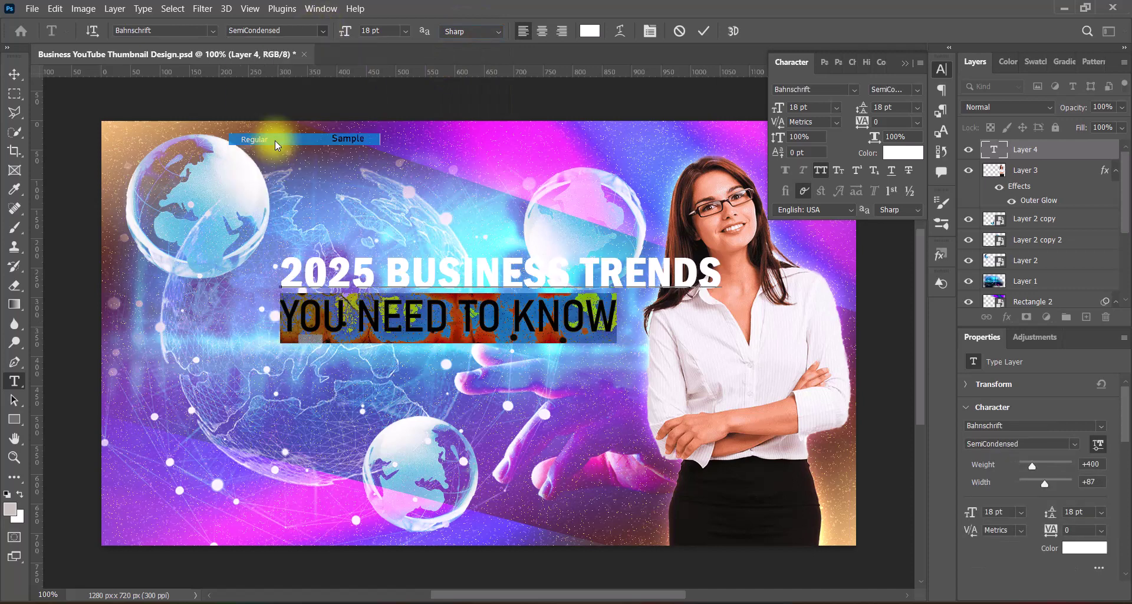
left_click(275, 144)
left_click(405, 30)
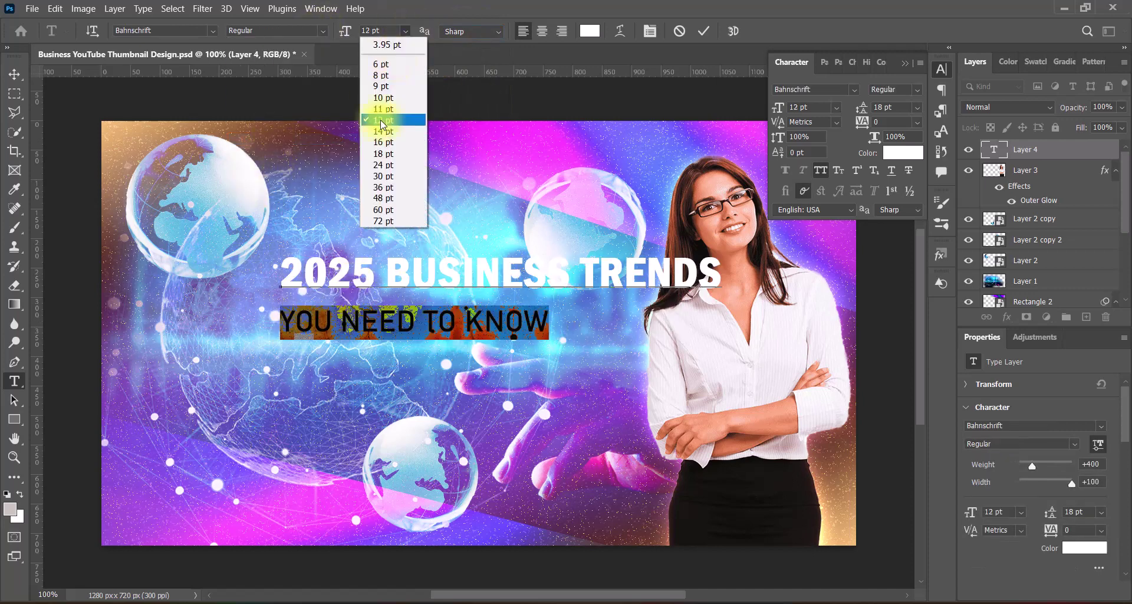
left_click(383, 131)
Step: Widen the letter tracking of "YOU NEED TO KNOW" to nearly match the upper line's width and commit the text
left_click(917, 123)
left_click(896, 283)
left_click(917, 123)
left_click(903, 294)
left_click(905, 63)
left_click(703, 31)
Step: Move the headline left over the large globe and scale it up slightly, to a leading of about 19.26 pt
left_click_drag(611, 273, 505, 271)
key("ctrl+t")
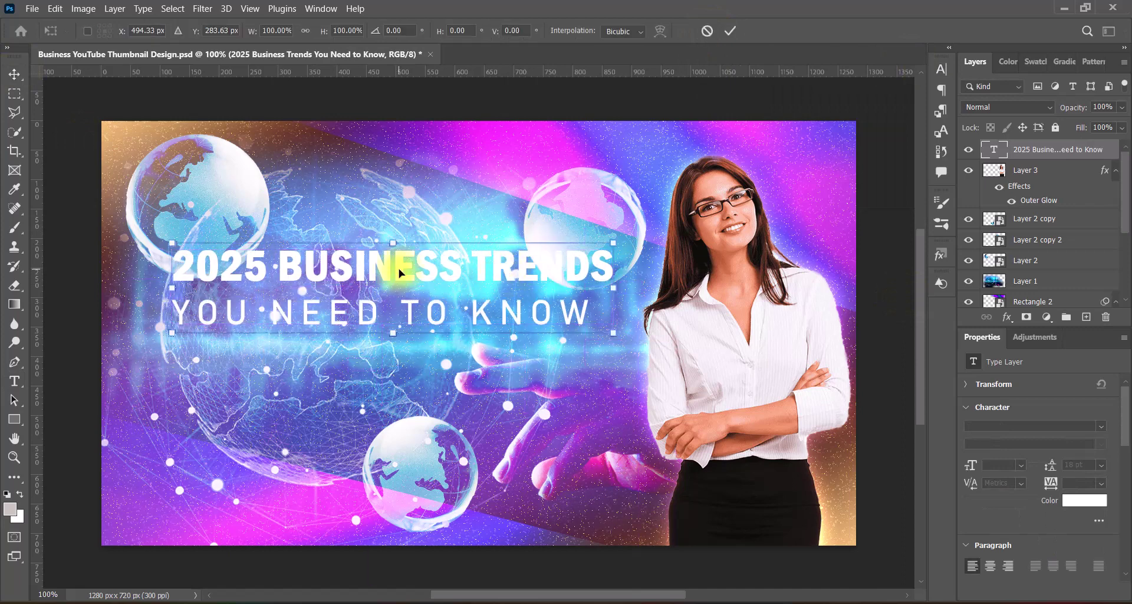
left_click_drag(393, 333, 393, 340)
left_click_drag(570, 279, 537, 280)
key("Return")
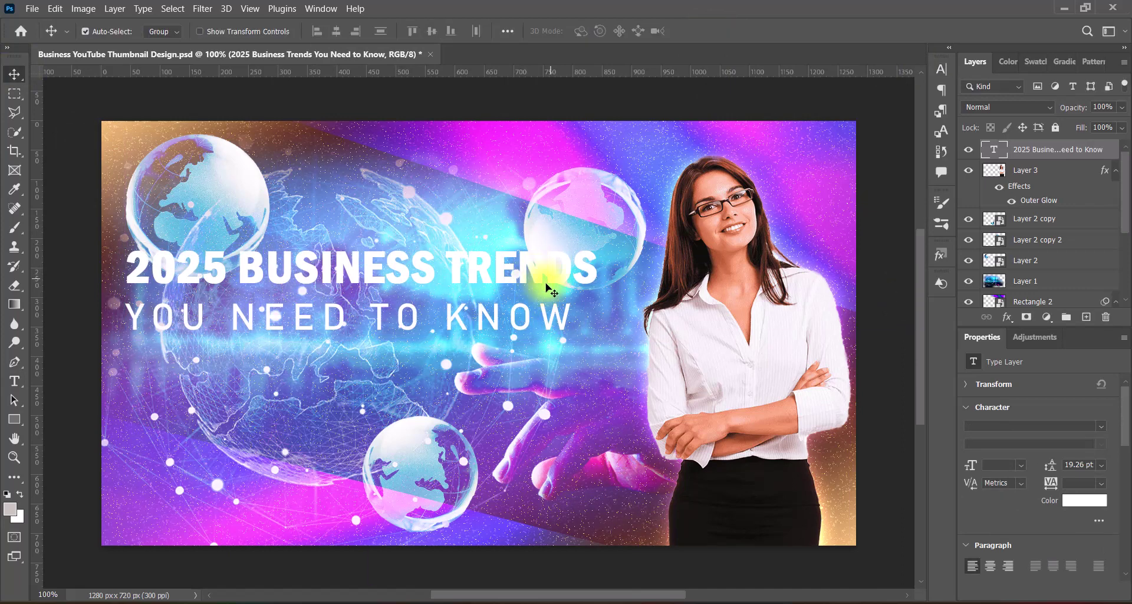
Step: Add a black drop shadow at 100% opacity to the headline text
double_click(994, 148)
left_click(586, 409)
left_click_drag(801, 291, 831, 287)
type("100")
Step: Add a second drop shadow with 3 px distance, 3 px size and 75% opacity, and shift the headline slightly down
left_click(703, 409)
left_click(614, 408)
left_click_drag(895, 252, 854, 254)
type("6633")
left_click_drag(897, 206, 864, 208)
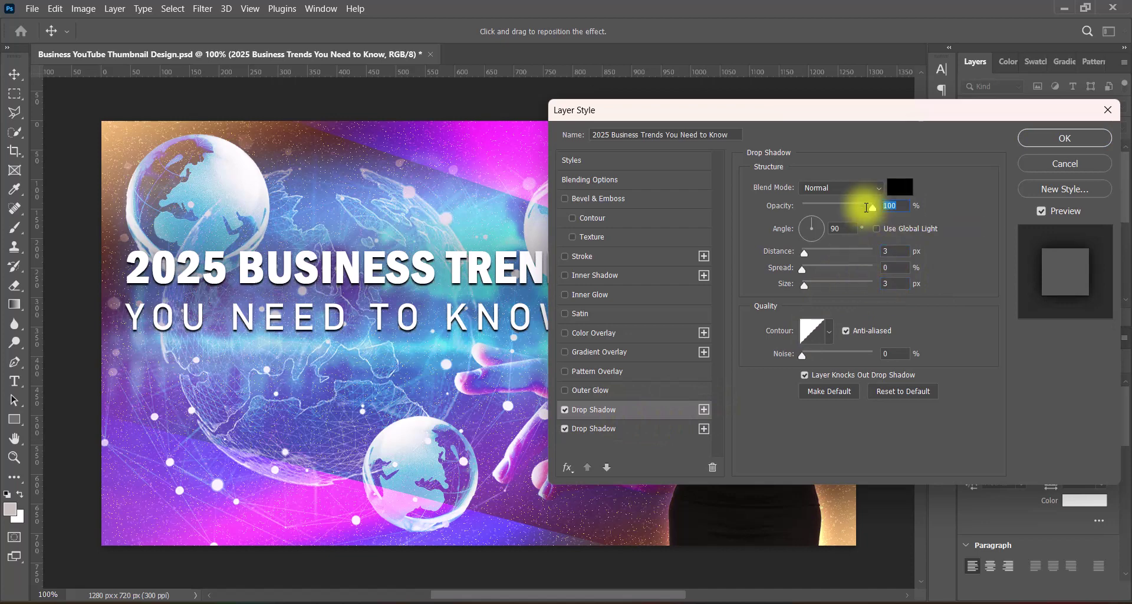
type("75")
left_click(1064, 137)
left_click_drag(545, 284, 543, 312)
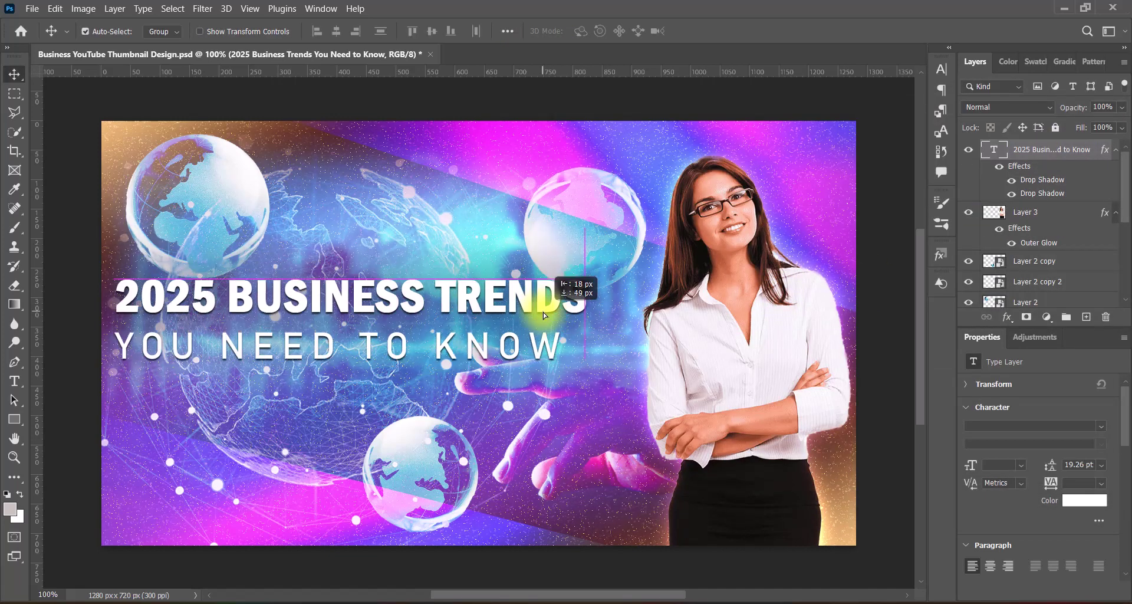
left_click_drag(431, 307, 430, 289)
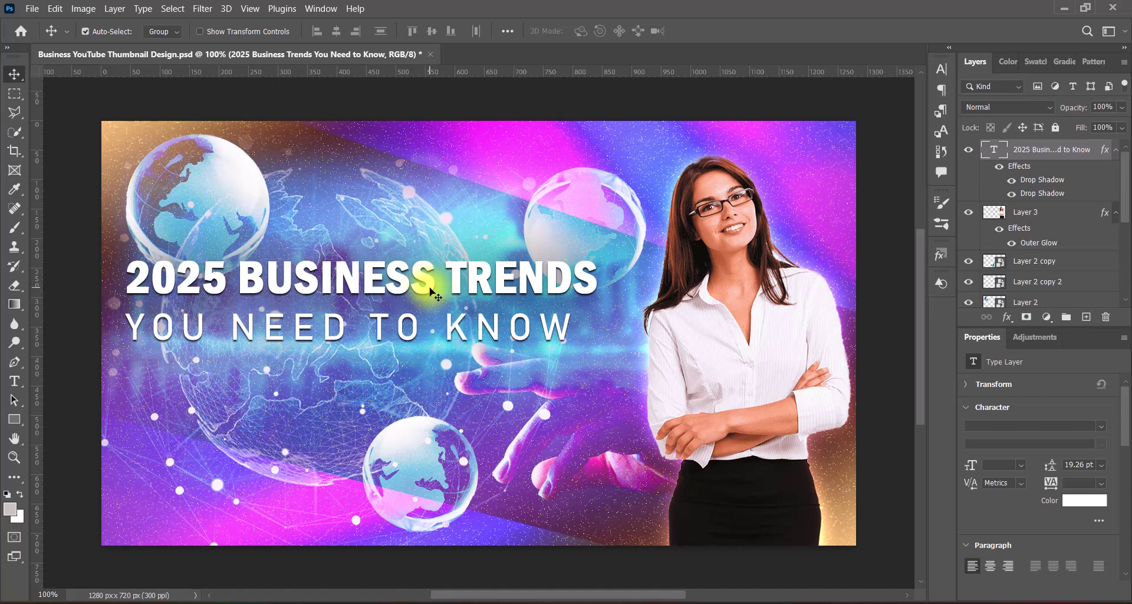
Step: Draw a black rectangle about 288 × 97 px behind "2025" at the canvas's left edge, on a new layer below the woman
left_click(998, 261)
left_click(1086, 317)
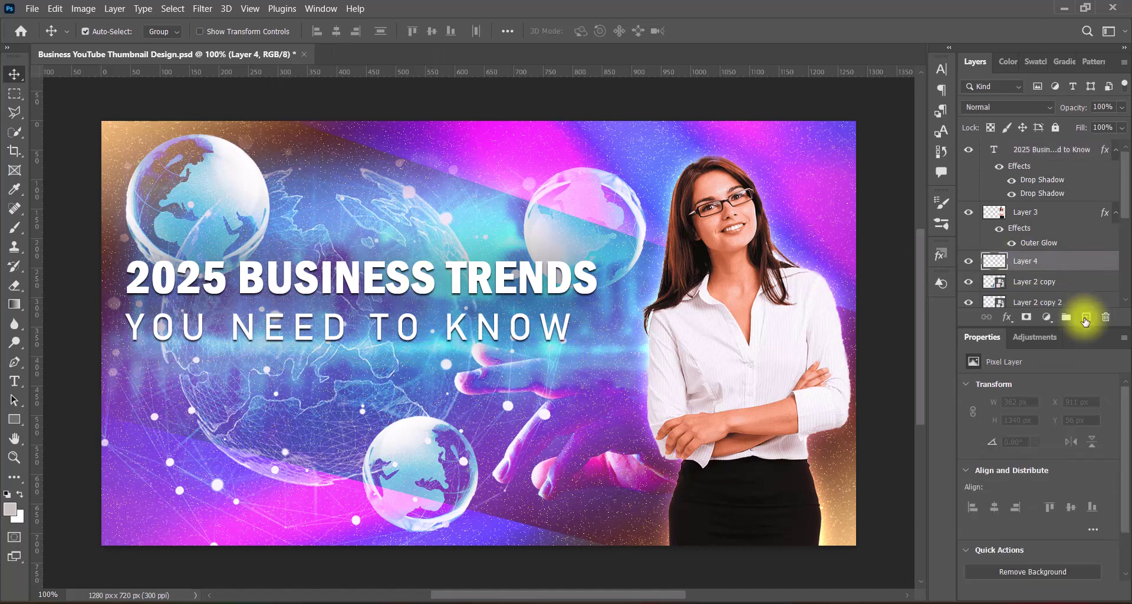
right_click(14, 418)
left_click(65, 416)
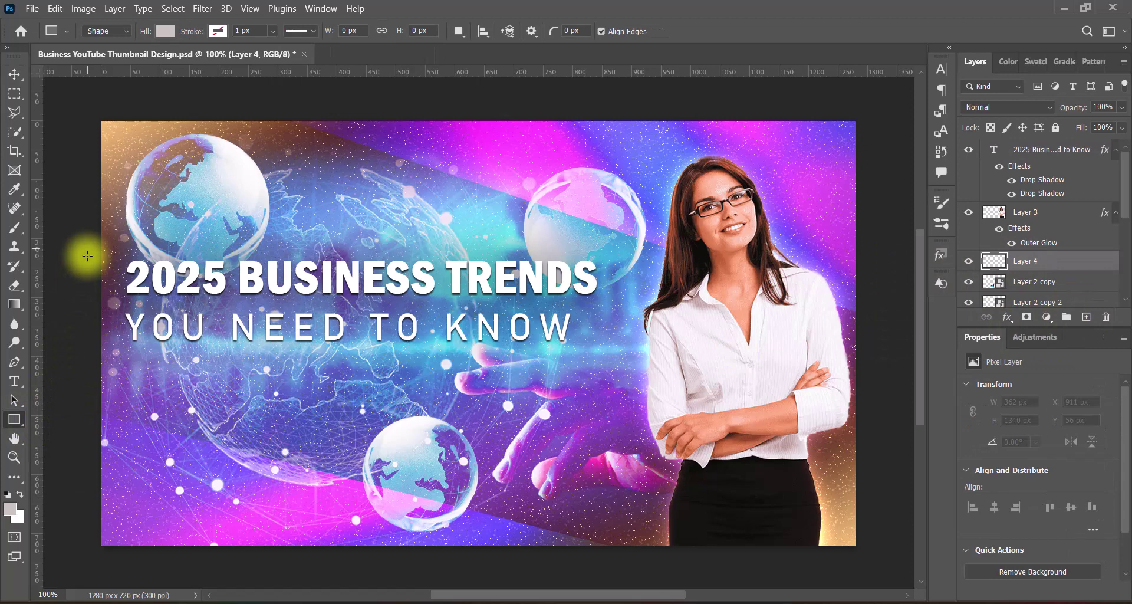
left_click(7, 494)
left_click_drag(97, 242, 265, 306)
left_click_drag(181, 241, 183, 250)
left_click(15, 74)
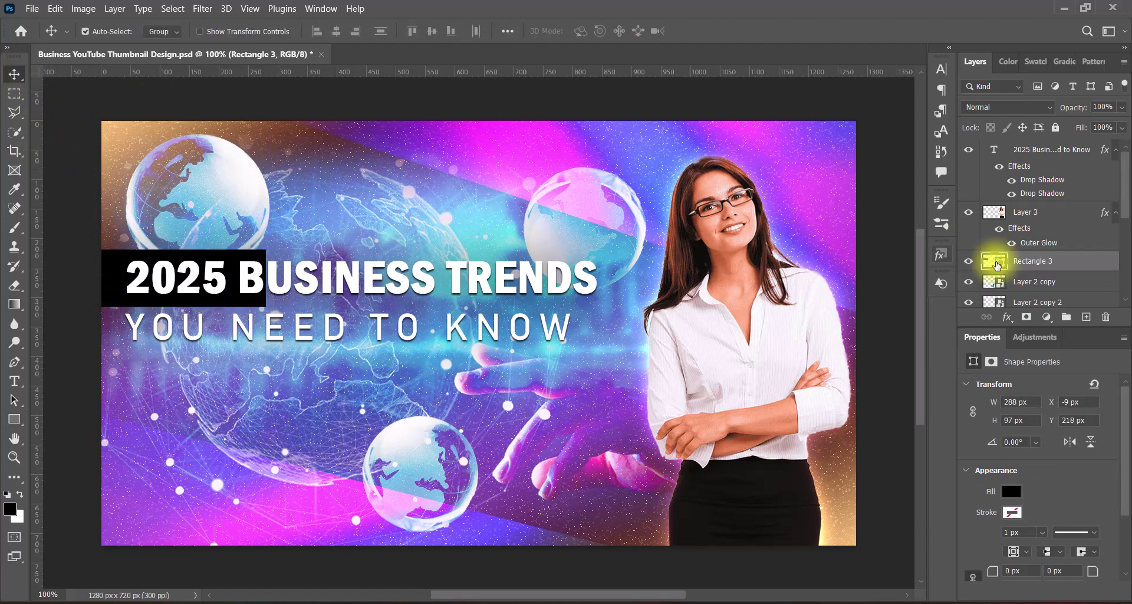
Step: Convert the black rectangle to a smart object and apply a horizontal (0°) Motion Blur with a distance over 1000 pixels
right_click(1045, 261)
left_click(911, 209)
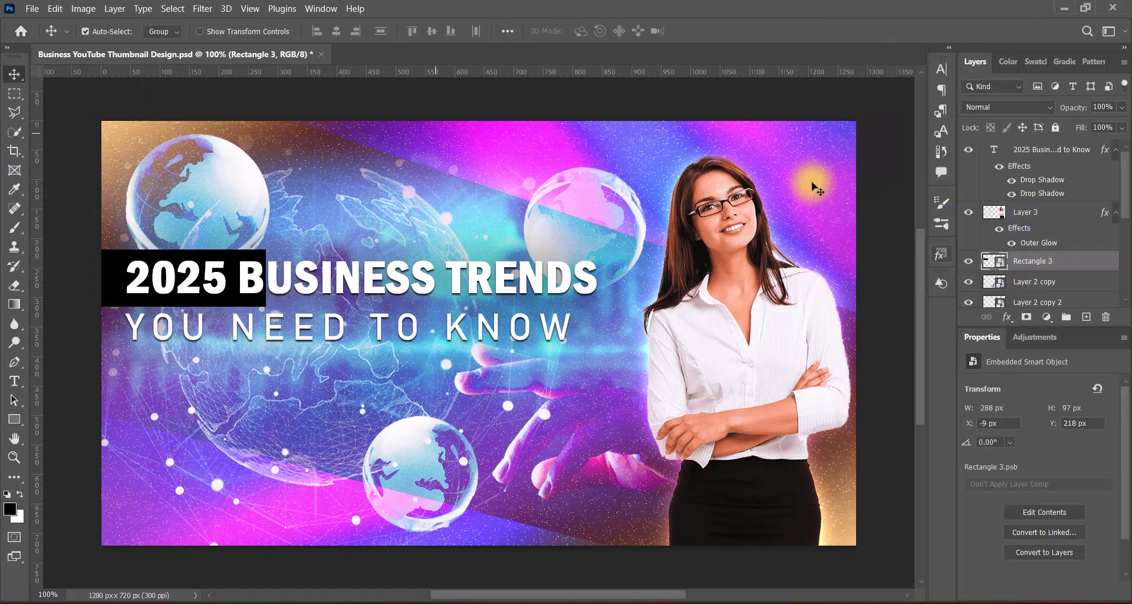
left_click(202, 8)
left_click(416, 265)
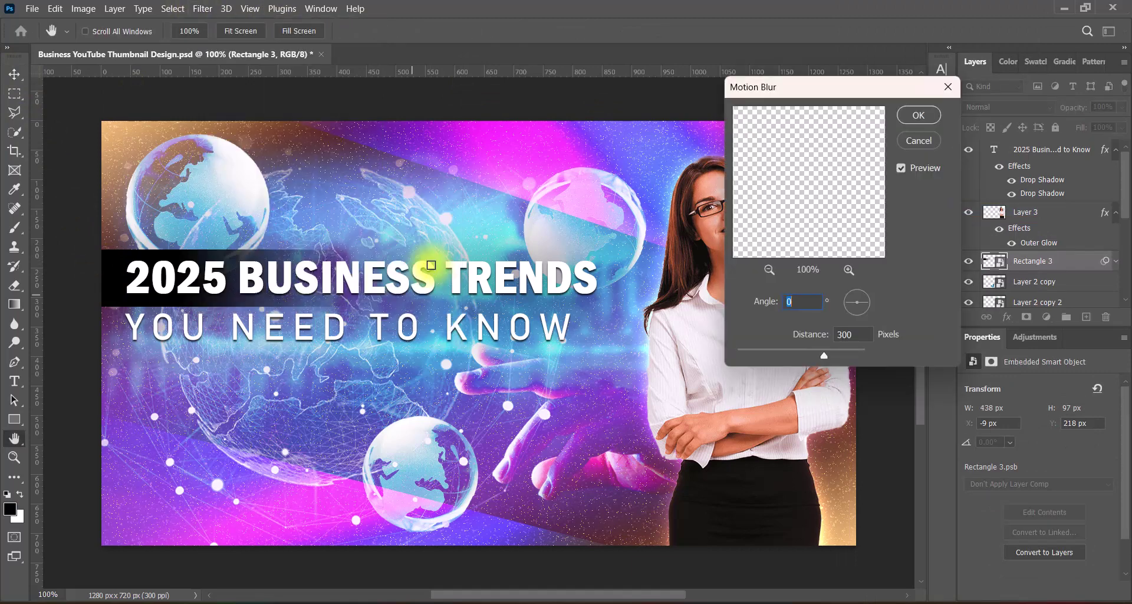
left_click(840, 333)
type("9")
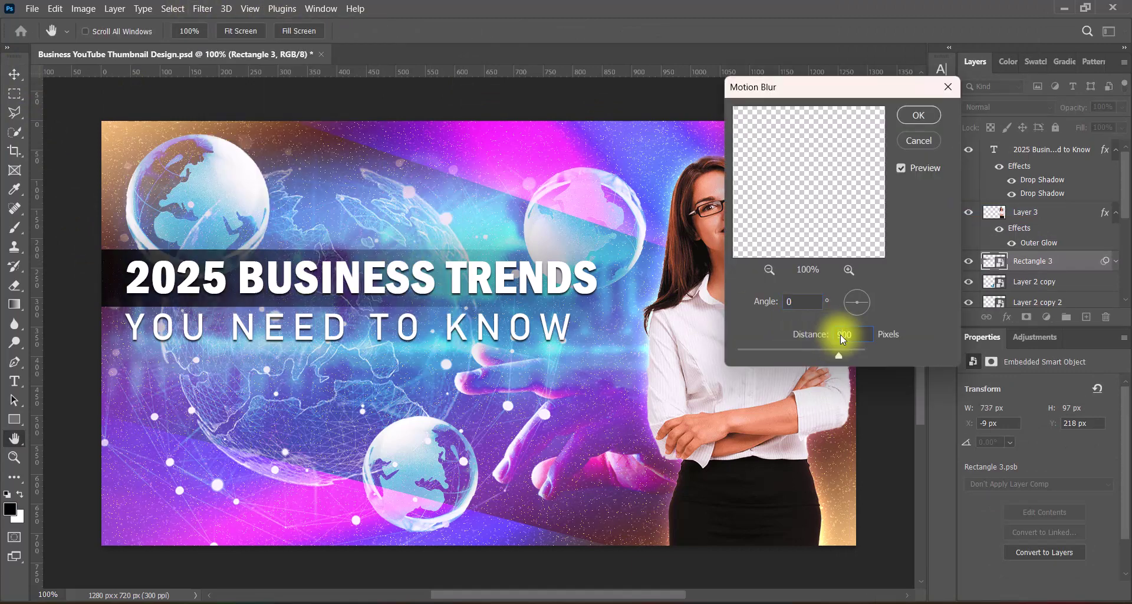
key("BackSpace")
type("12")
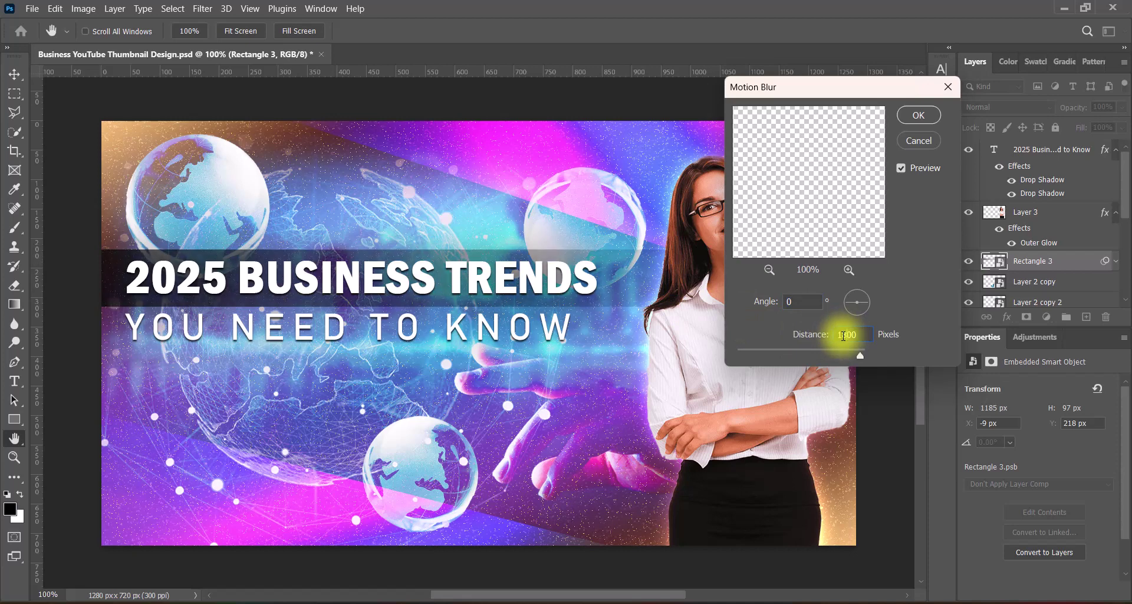
left_click(915, 115)
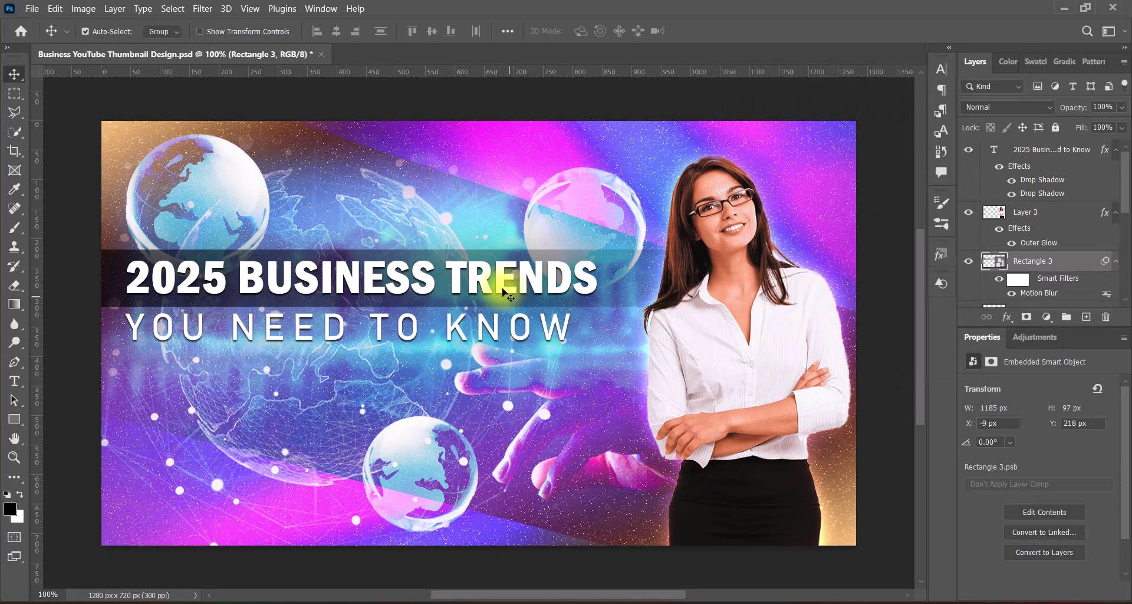
Step: Recolor the "2025 BUSINESS TRENDS" line light yellow
double_click(507, 293)
left_click_drag(115, 274, 598, 276)
left_click(589, 30)
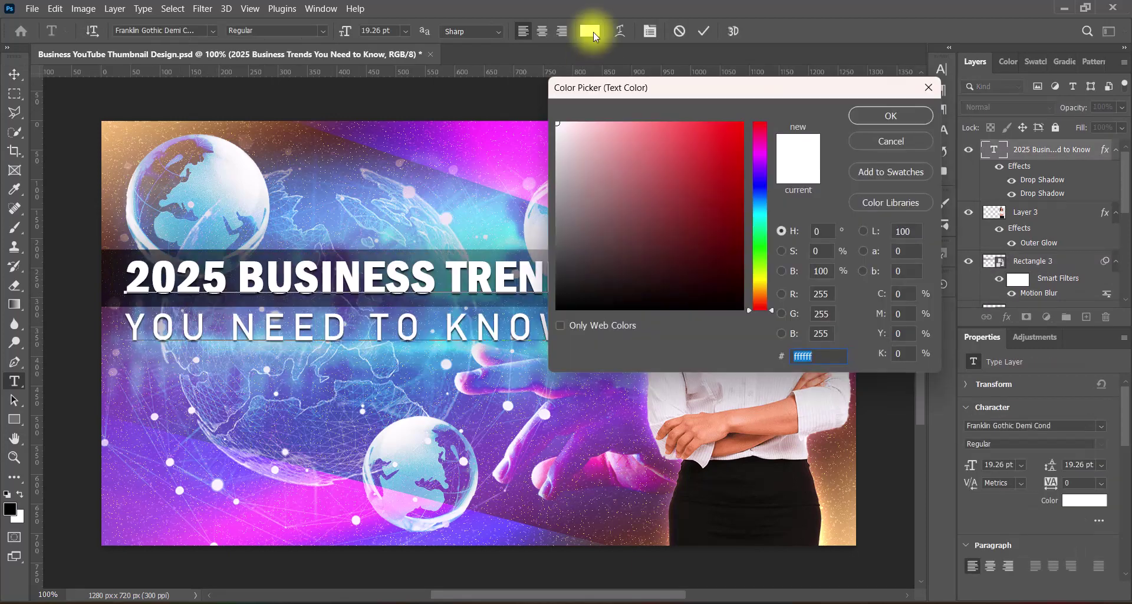
left_click(825, 534)
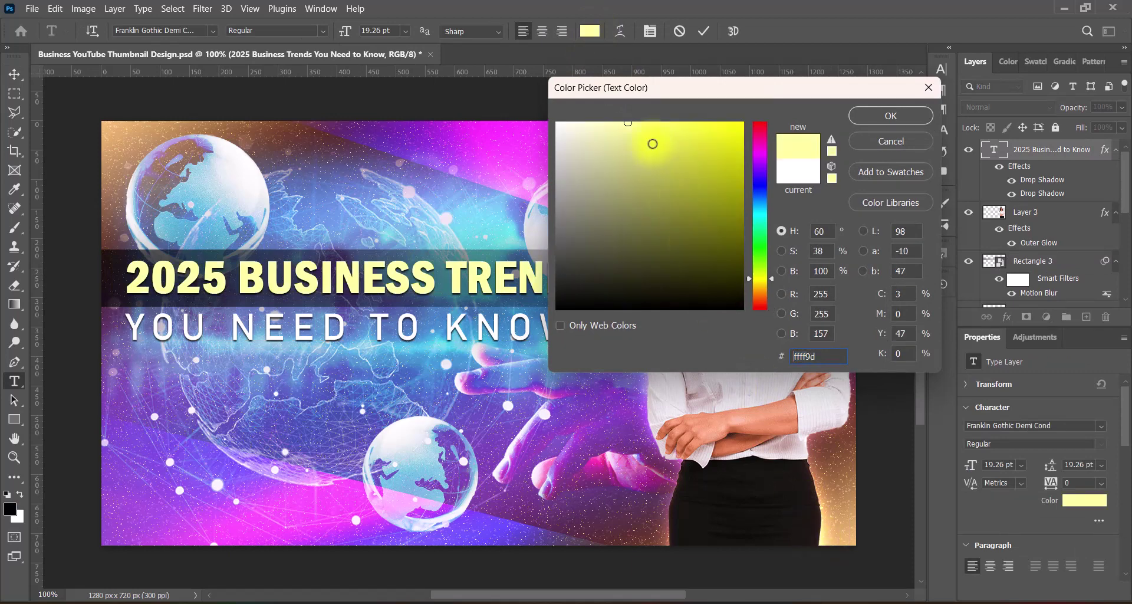
left_click_drag(652, 144, 656, 110)
left_click(889, 115)
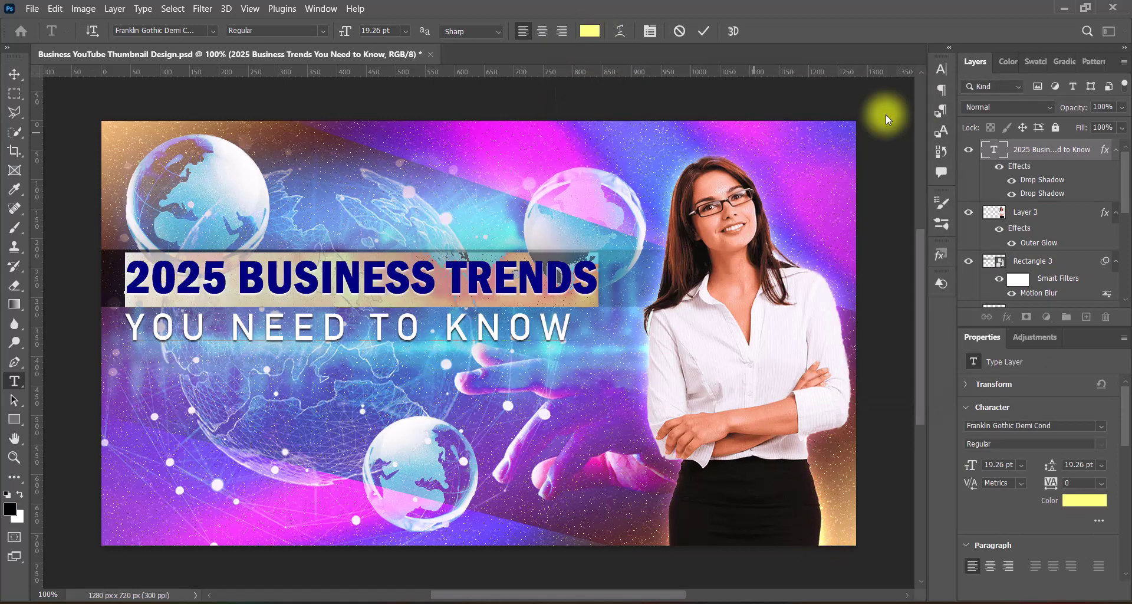
Step: Recolor the "YOU NEED TO KNOW" line dark navy (#1d2238), sampled from the black bar behind "2025"
left_click(703, 31)
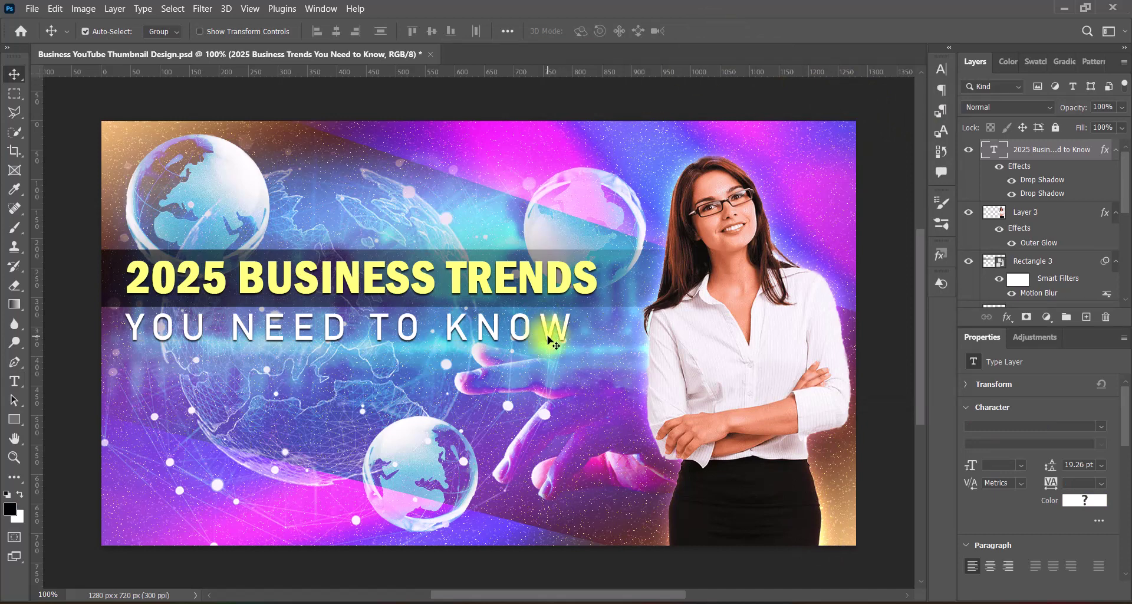
double_click(548, 338)
left_click_drag(129, 329, 568, 332)
left_click(588, 32)
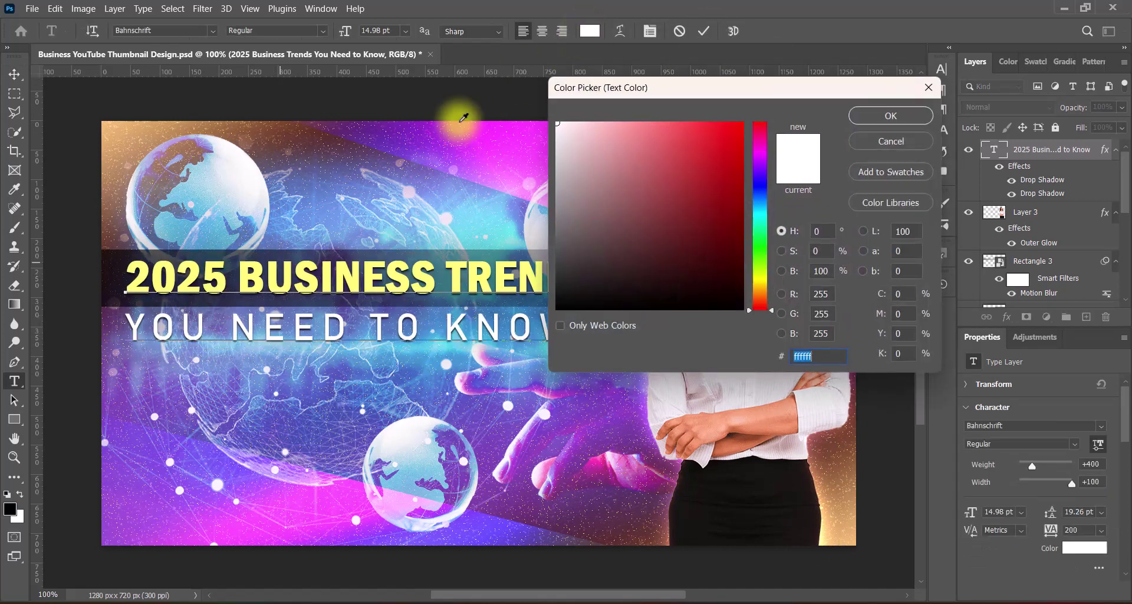
left_click(235, 277)
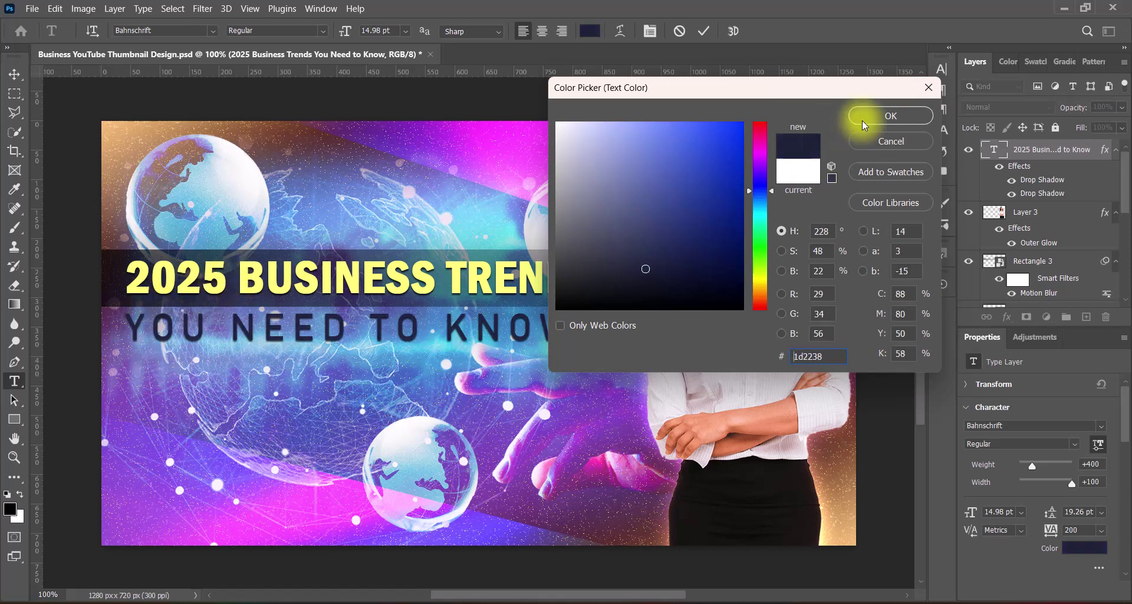
left_click(862, 119)
left_click(703, 31)
Step: Set the "YOU NEED TO KNOW" line's tracking to 100 and its leading to 24 pt
double_click(496, 334)
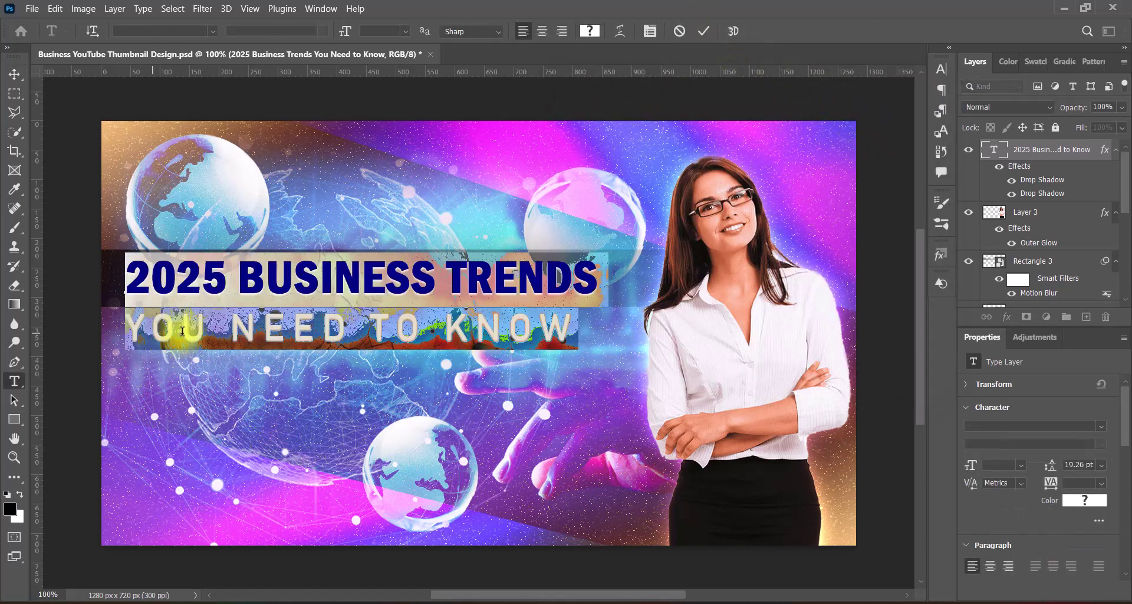
left_click_drag(131, 330, 569, 331)
left_click(941, 69)
left_click(916, 122)
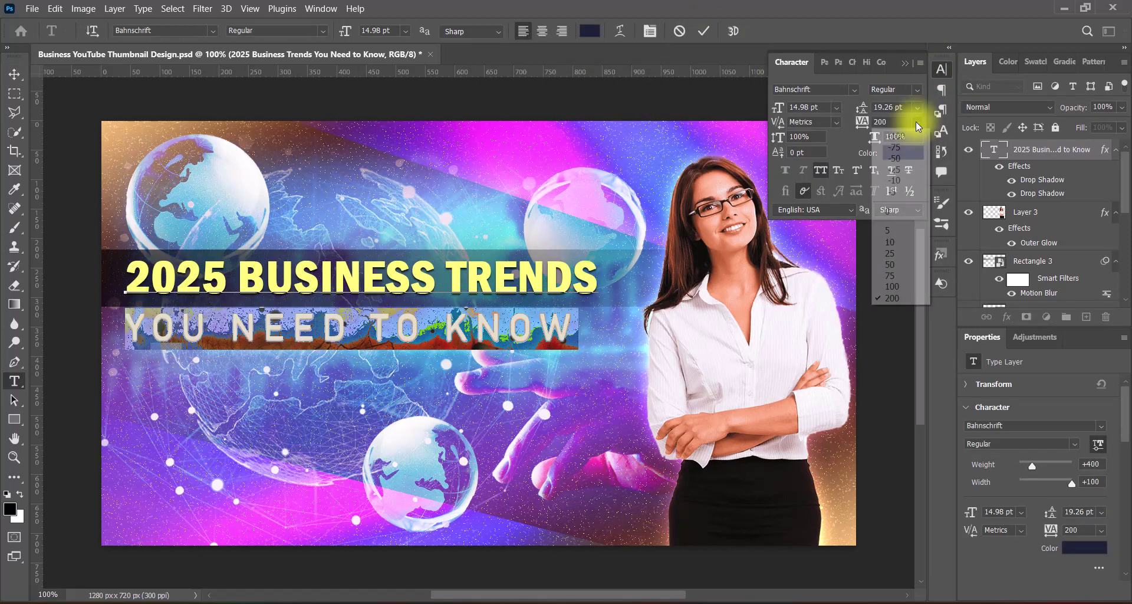
left_click(907, 284)
left_click(916, 107)
left_click(903, 239)
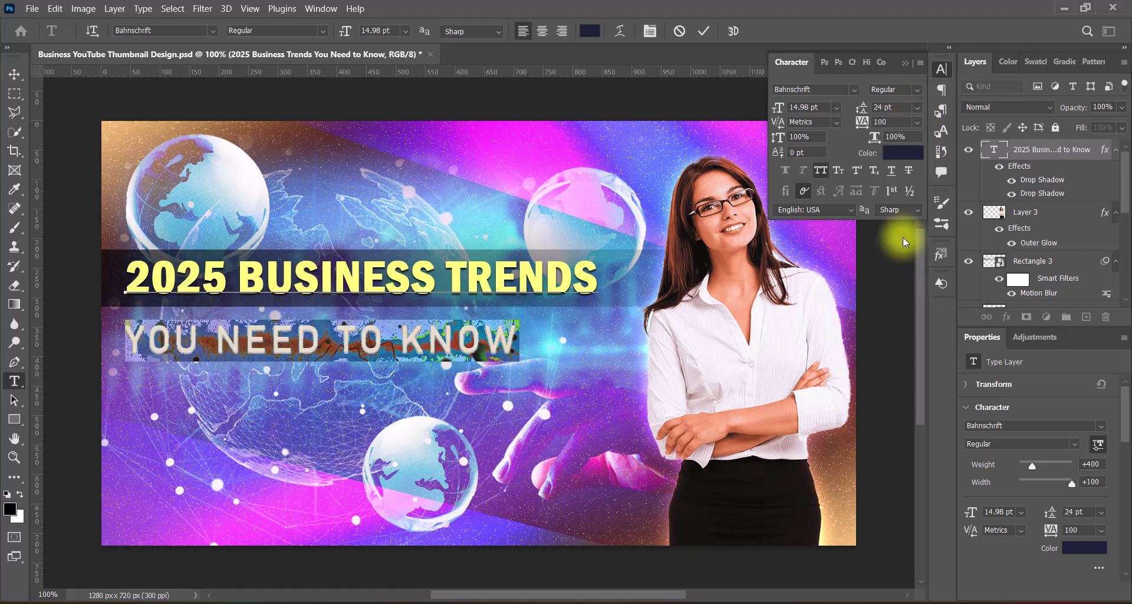
left_click(706, 31)
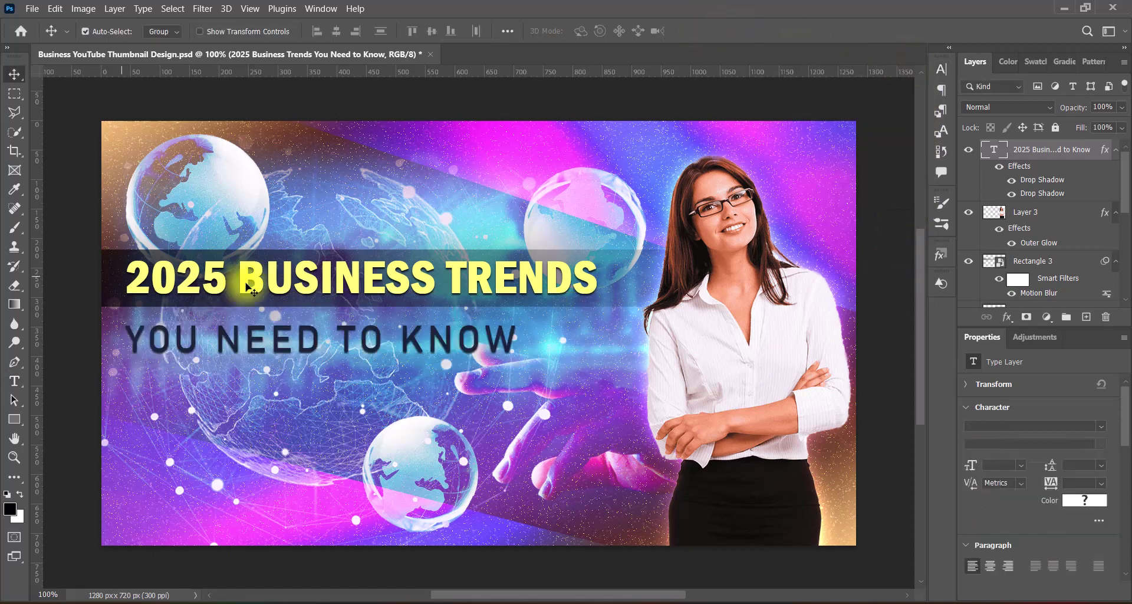
Step: Duplicate the blurred black bar behind "YOU NEED TO KNOW" and reduce the copy's height to about 67 px
left_click(115, 276)
left_click_drag(116, 276, 113, 348)
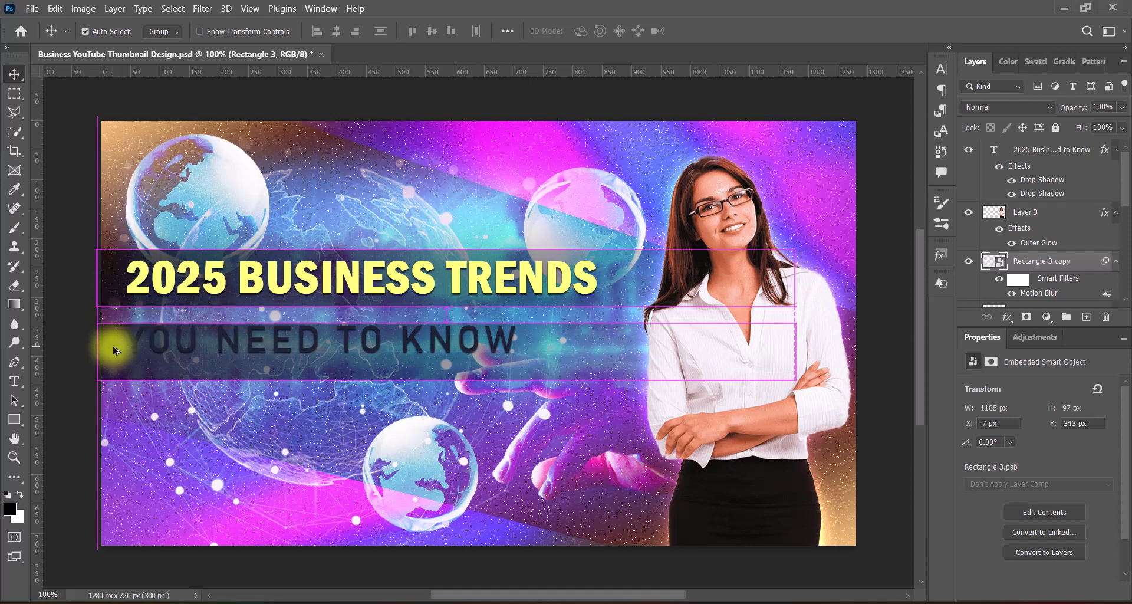
left_click_drag(350, 371, 346, 360)
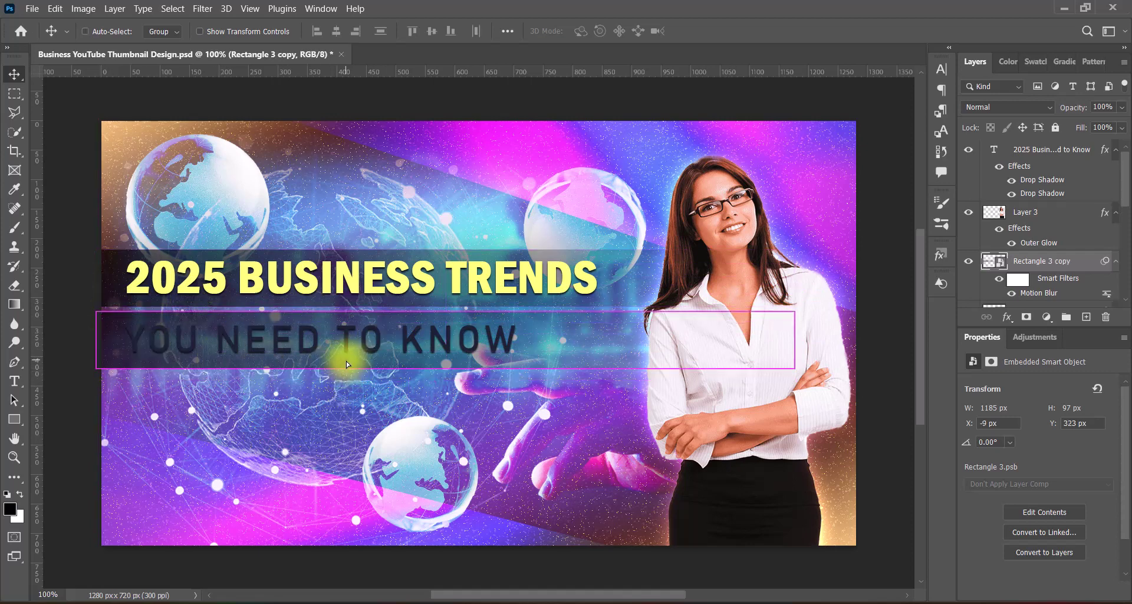
key("ctrl+t")
left_click(589, 256)
left_click_drag(180, 314, 181, 319)
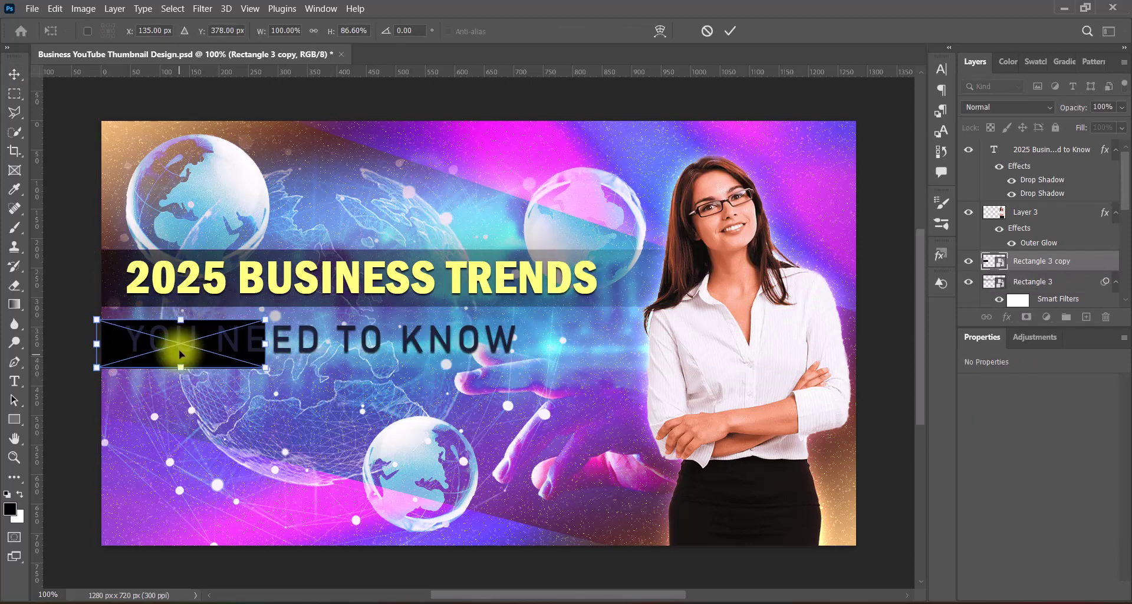
left_click_drag(181, 367, 181, 359)
key("Return")
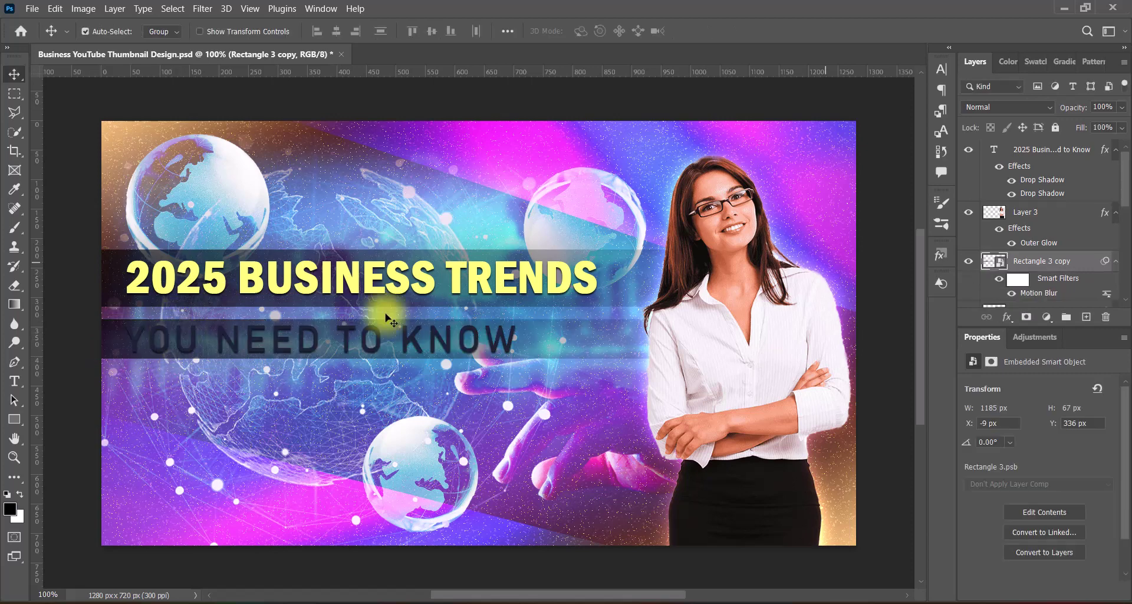
Step: Apply a white Color Overlay at 100% opacity to the bar behind "YOU NEED TO KNOW" and rasterize its layer
double_click(995, 258)
left_click(587, 333)
left_click(899, 186)
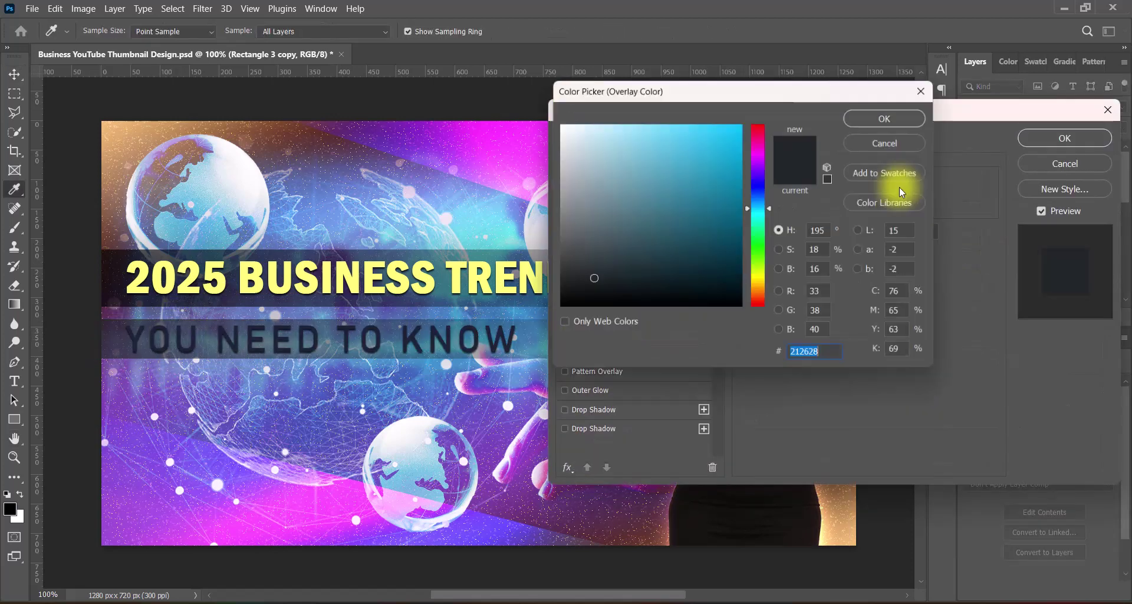
left_click_drag(595, 154, 533, 93)
left_click(865, 115)
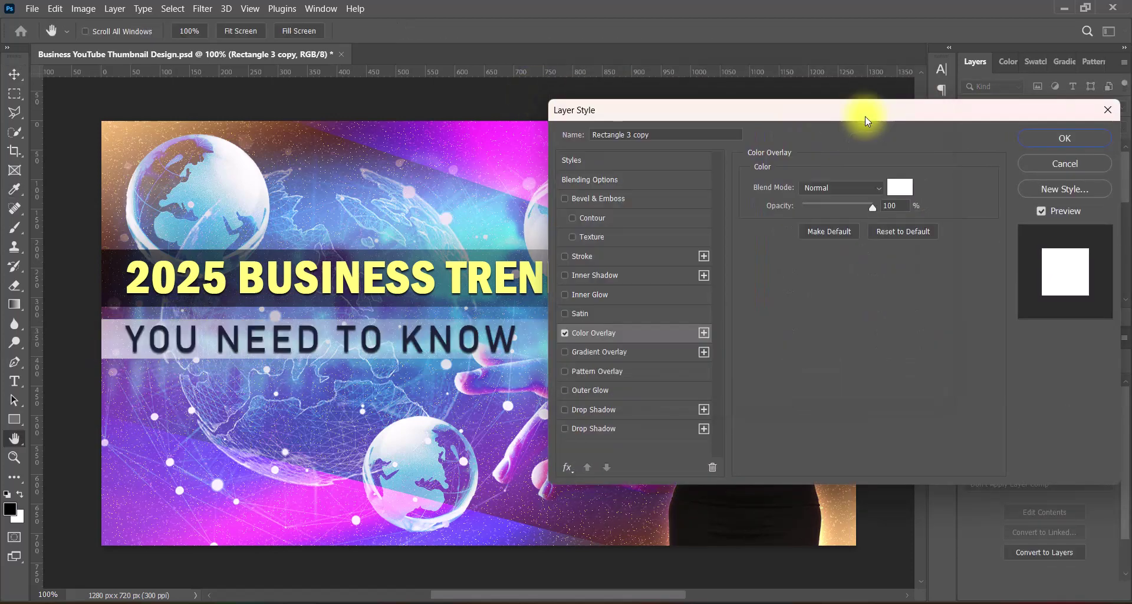
left_click(1055, 138)
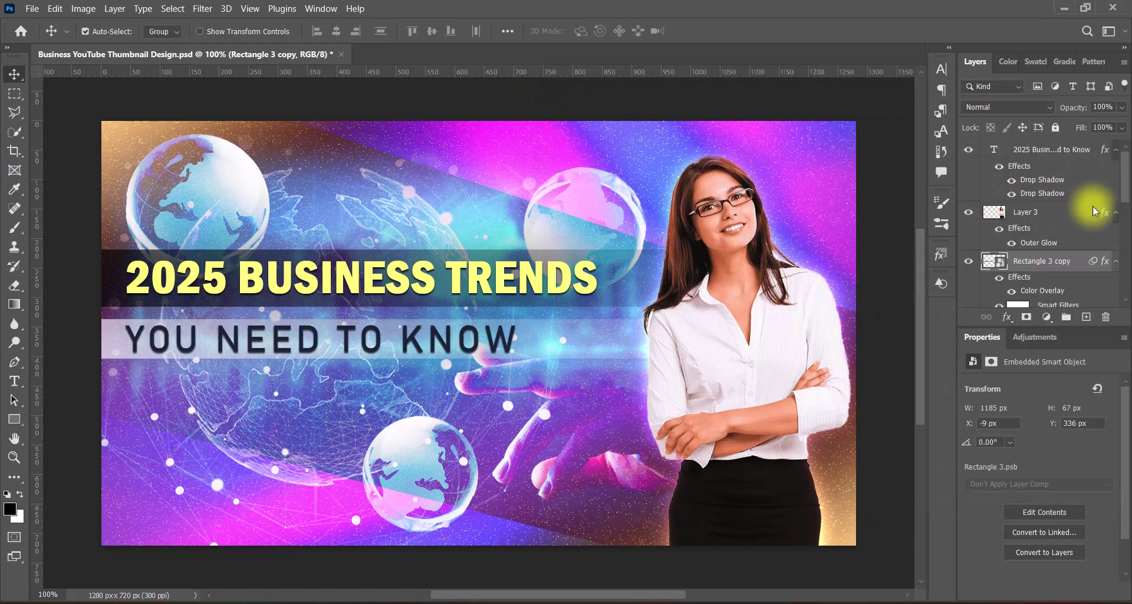
right_click(1069, 260)
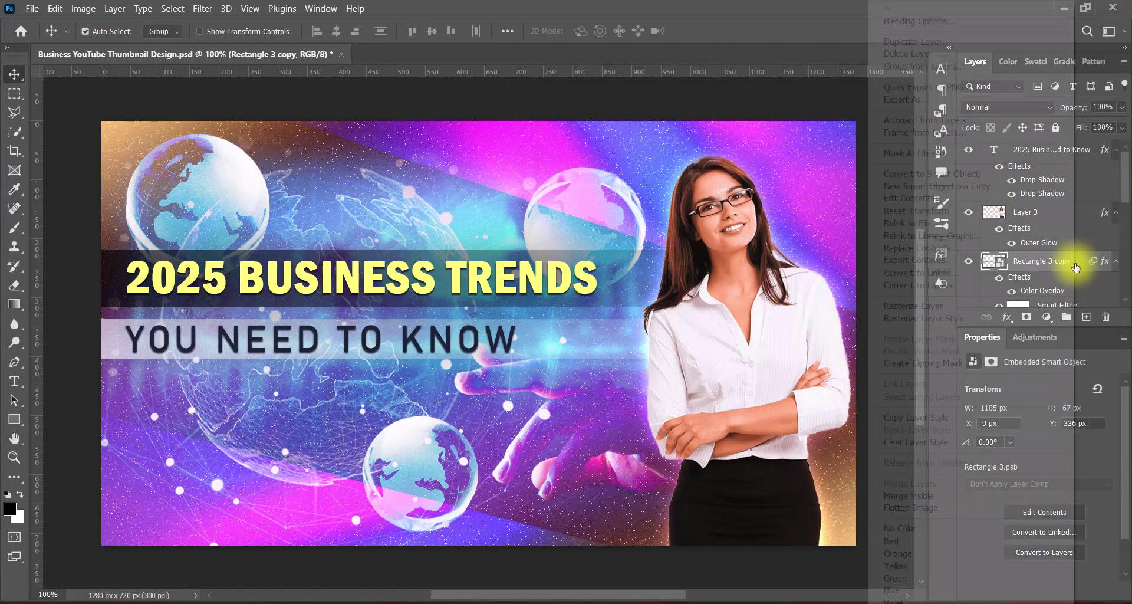
left_click(963, 308)
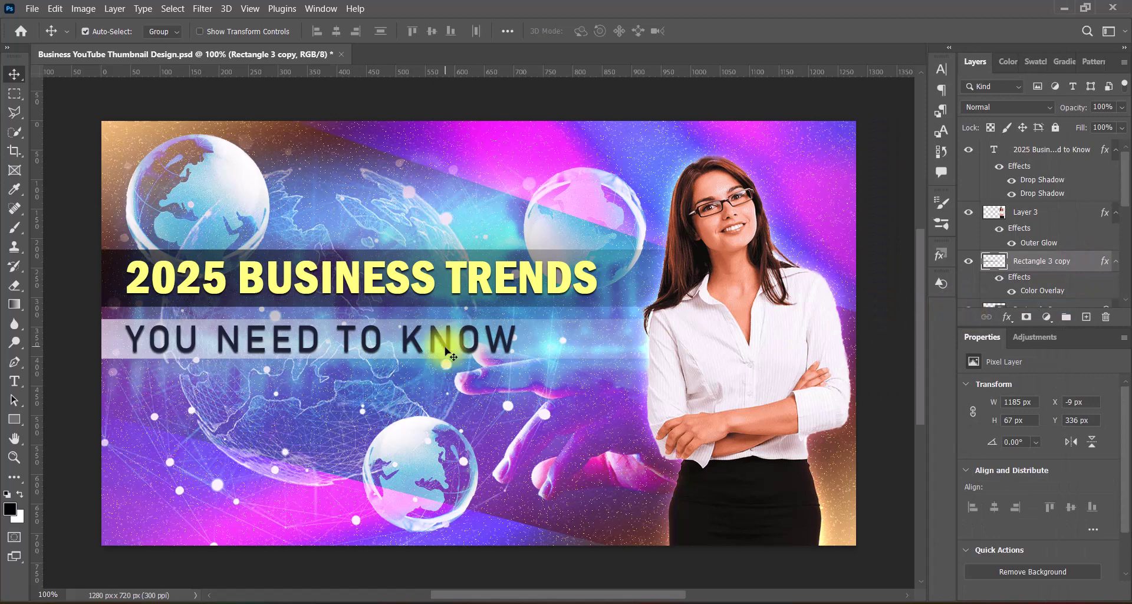
Step: Set the distance and size of the headline's 75% opacity drop shadow to 2 px each
left_click(470, 337)
right_click(988, 151)
left_click(989, 156)
left_click(612, 410)
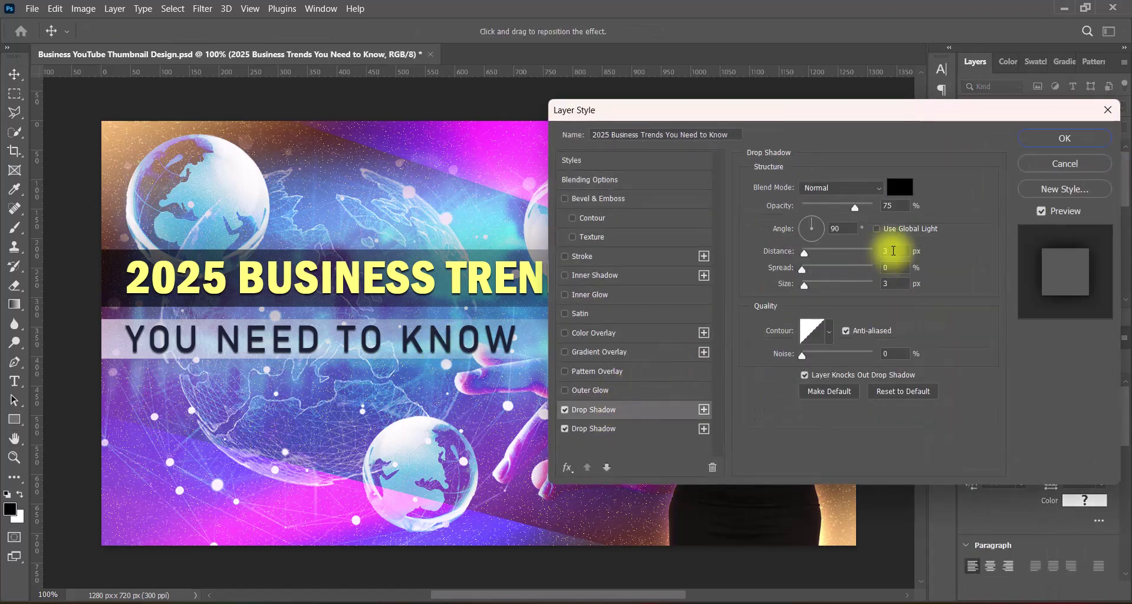
type("2")
key("Tab")
key("Tab")
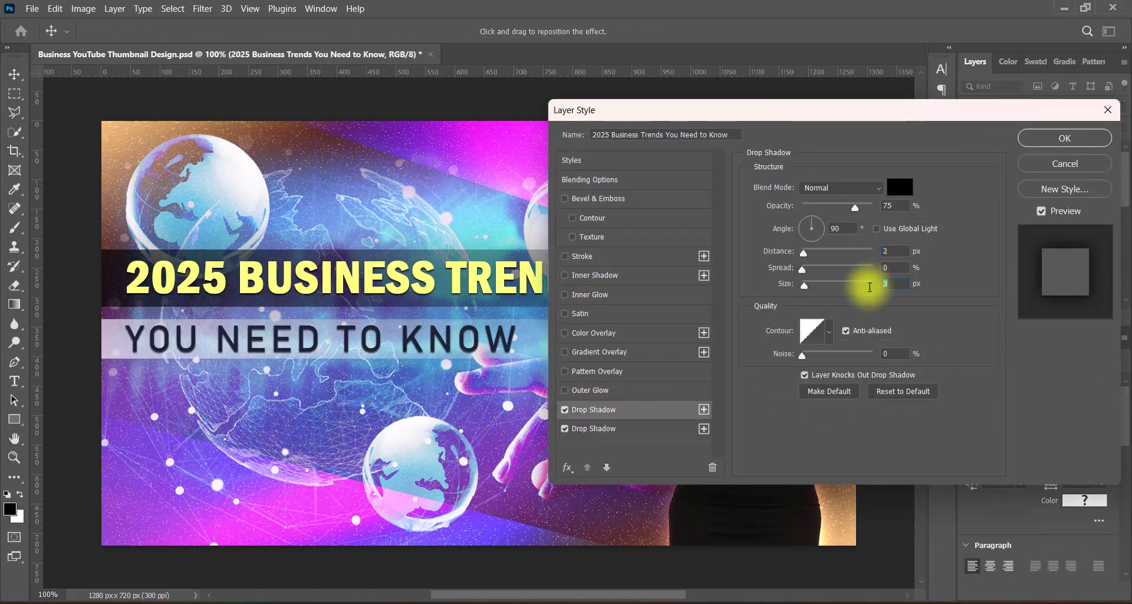
type("2")
left_click(1043, 138)
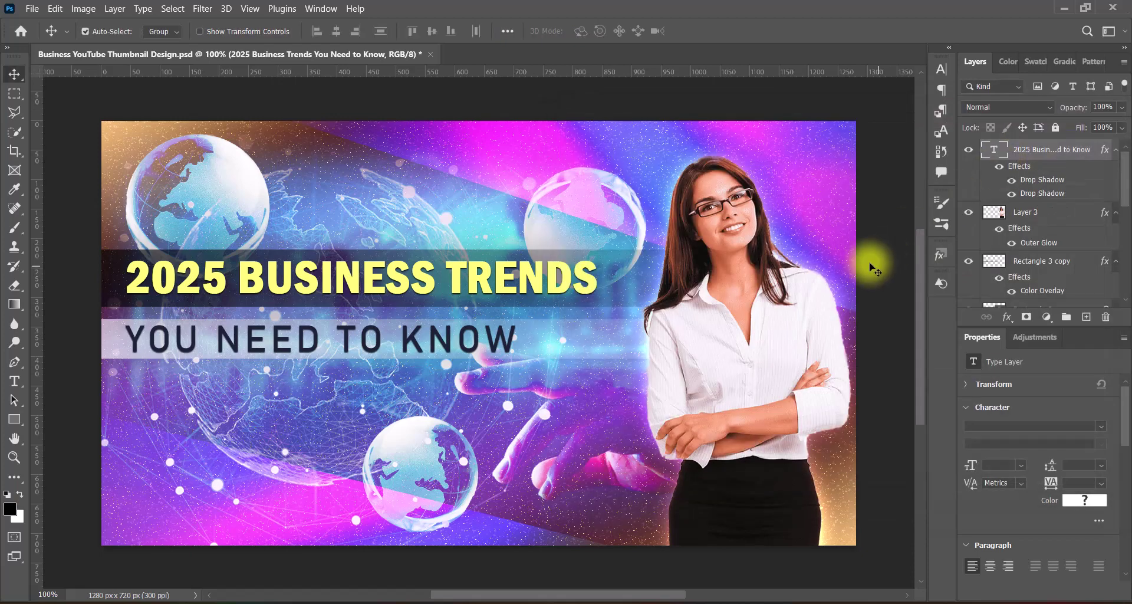
Step: Stretch the white bar upward to meet the black bar, making it about 87 px high
left_click(121, 352)
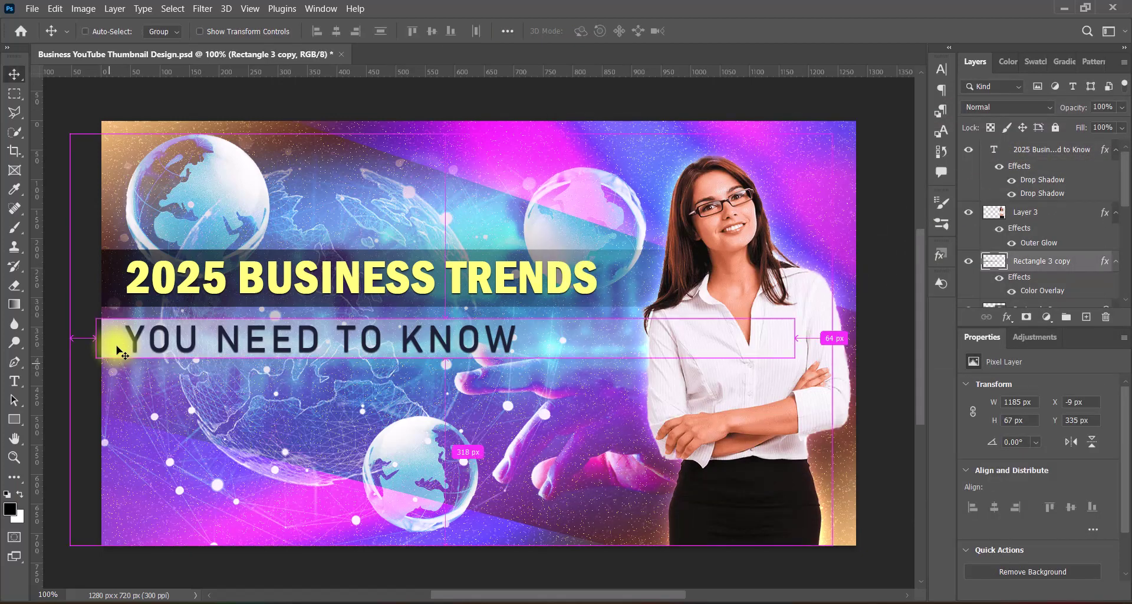
key("ctrl+t")
left_click_drag(444, 318, 444, 305)
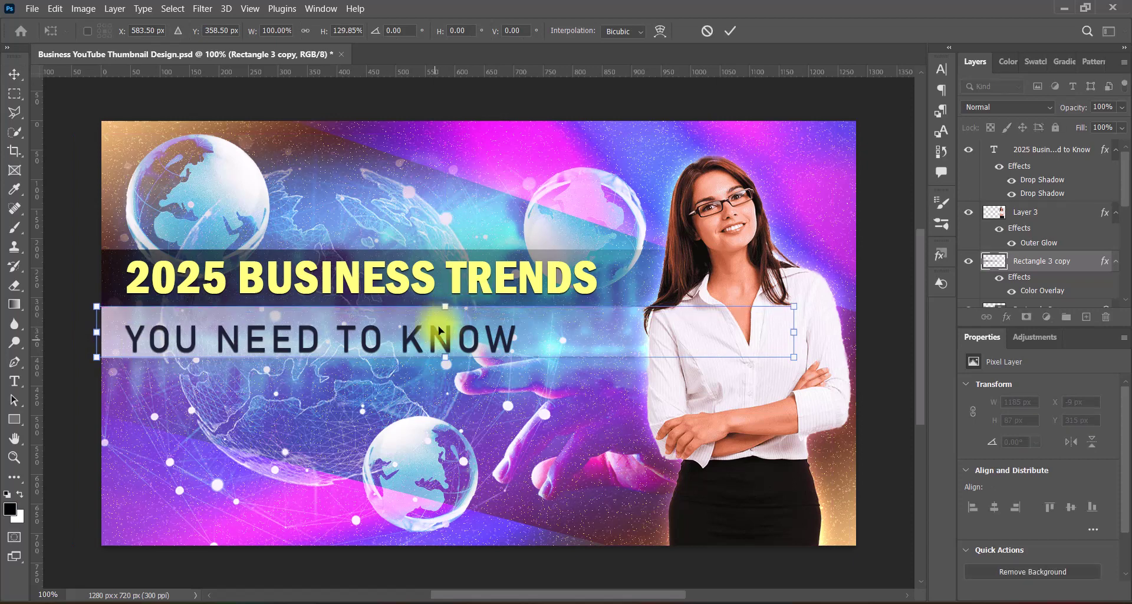
key("Return")
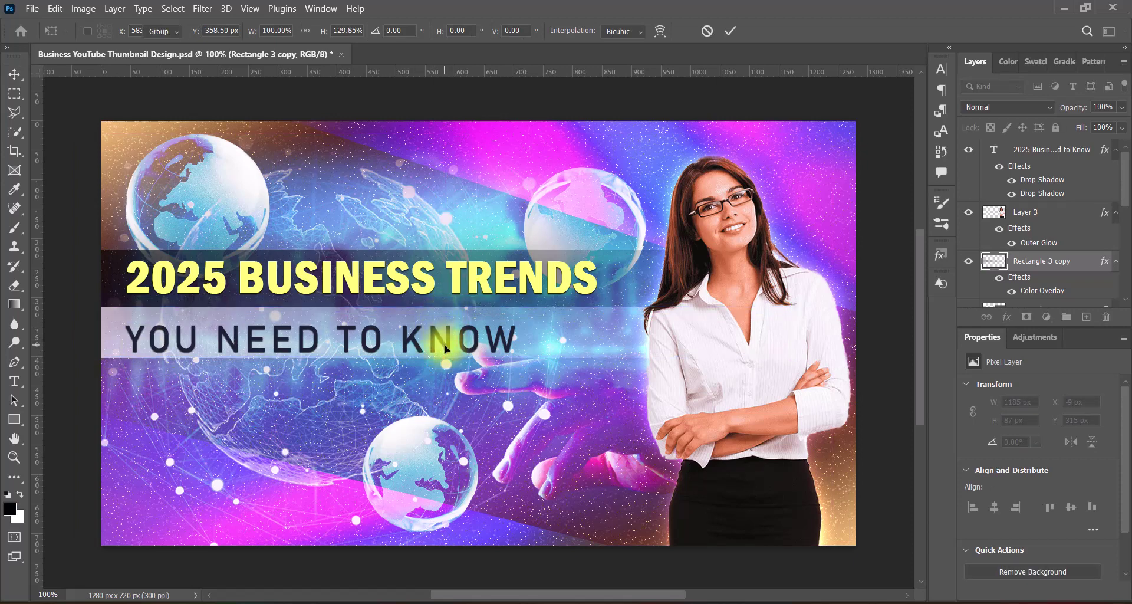
Step: Set the "YOU NEED TO KNOW" line's leading to 21 pt
double_click(442, 348)
left_click_drag(129, 340, 521, 338)
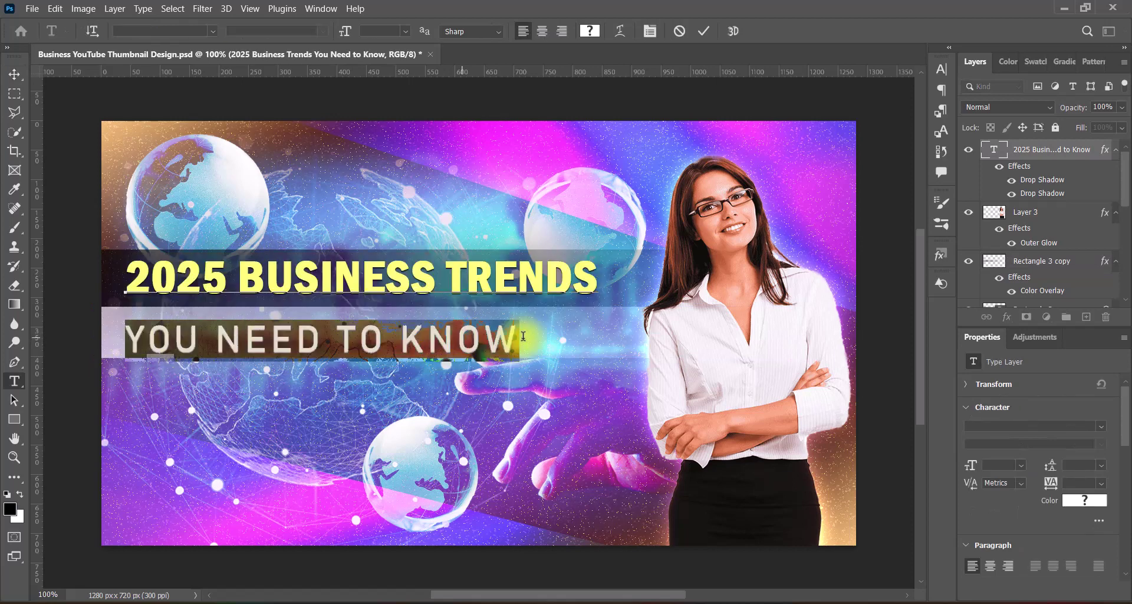
left_click(941, 70)
left_click_drag(883, 106, 821, 126)
type("21")
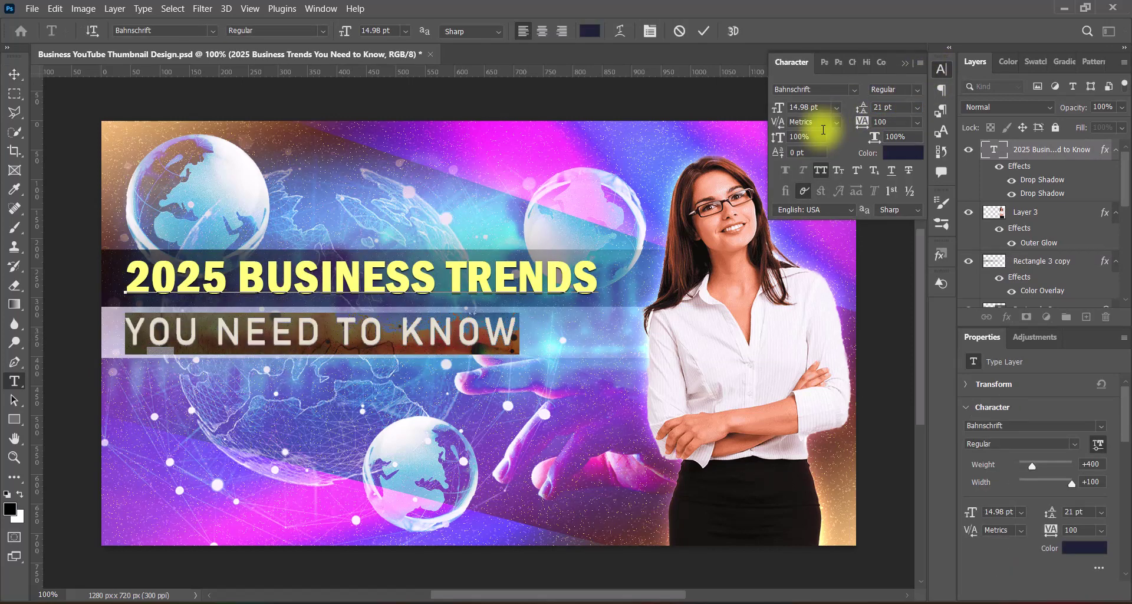
left_click(704, 31)
Step: Nudge the whole headline about 10 px to the left
key("v")
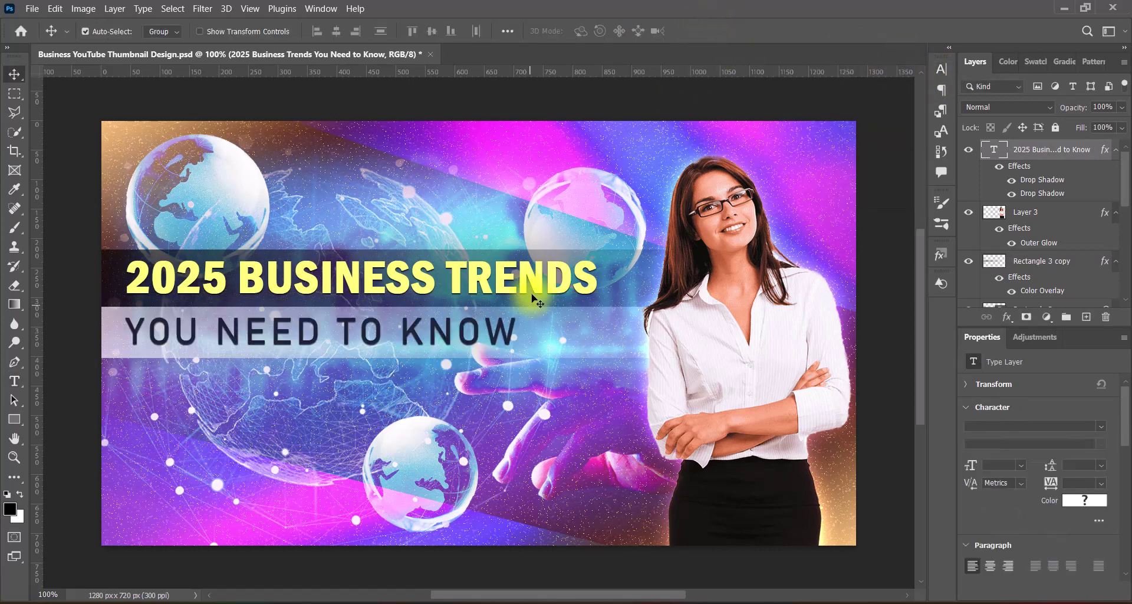
key("Left")
key("Left")
key("Left")
key("Left")
key("Left")
key("Left")
key("Left")
key("Left")
key("Left")
key("Left")
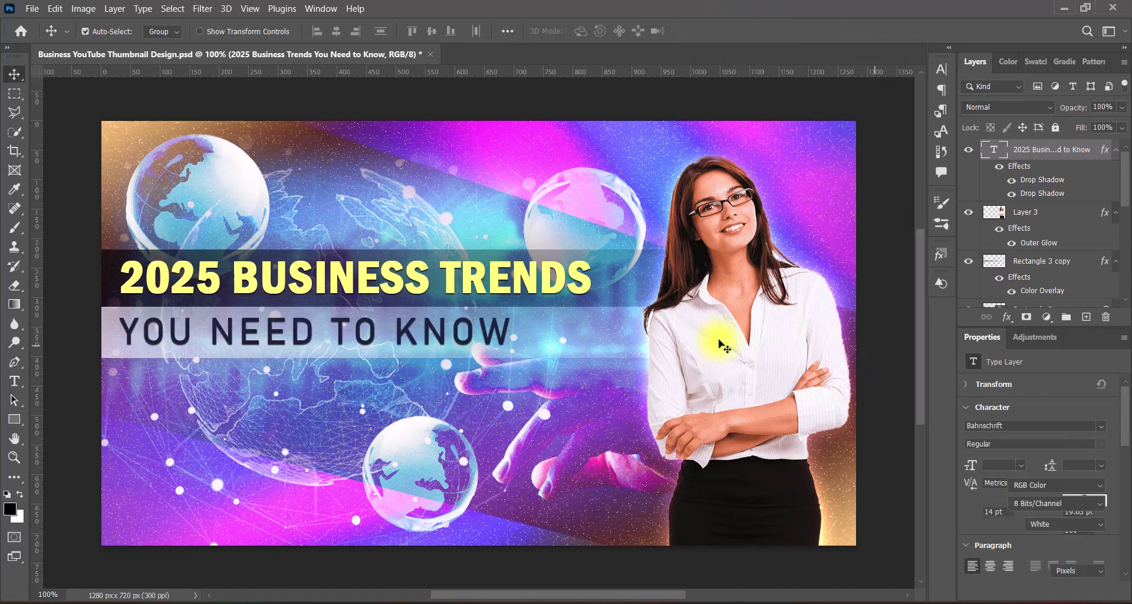
Step: Rasterize the layer style of the white bar behind "YOU NEED TO KNOW"
left_click(109, 343)
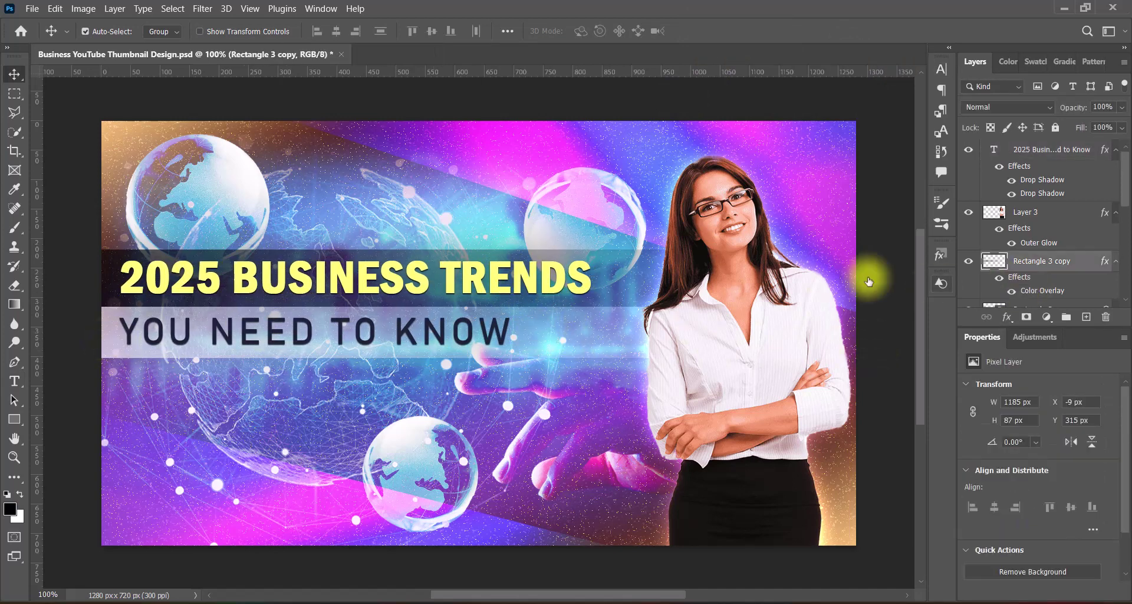
right_click(1082, 258)
left_click(953, 243)
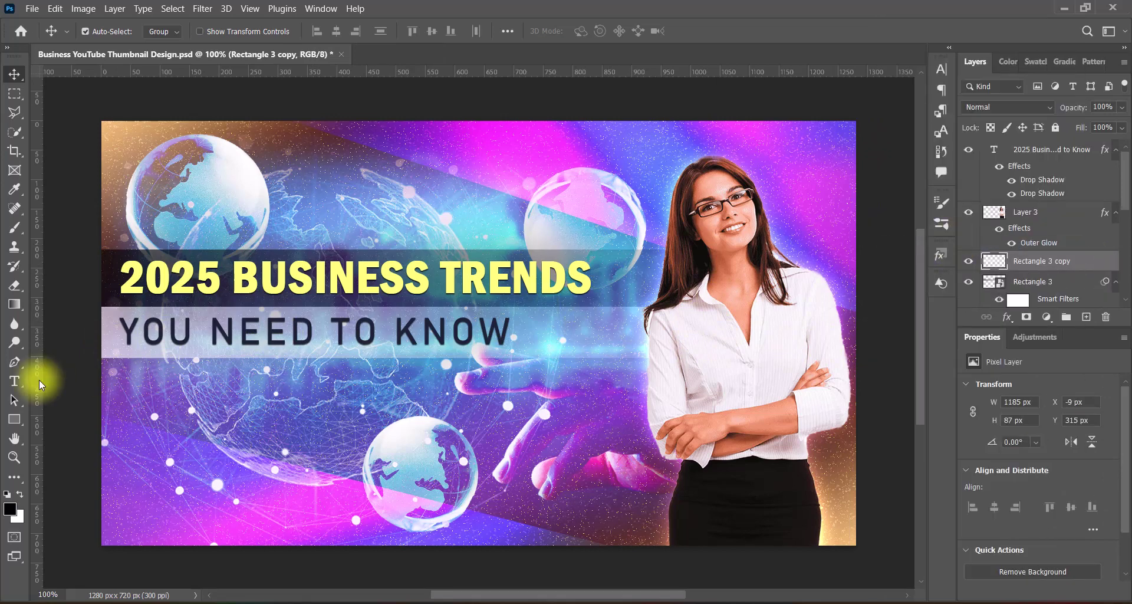
Step: Fade the white bar's end beside the woman with a soft Eraser enlarged to 150 px
left_click(15, 284)
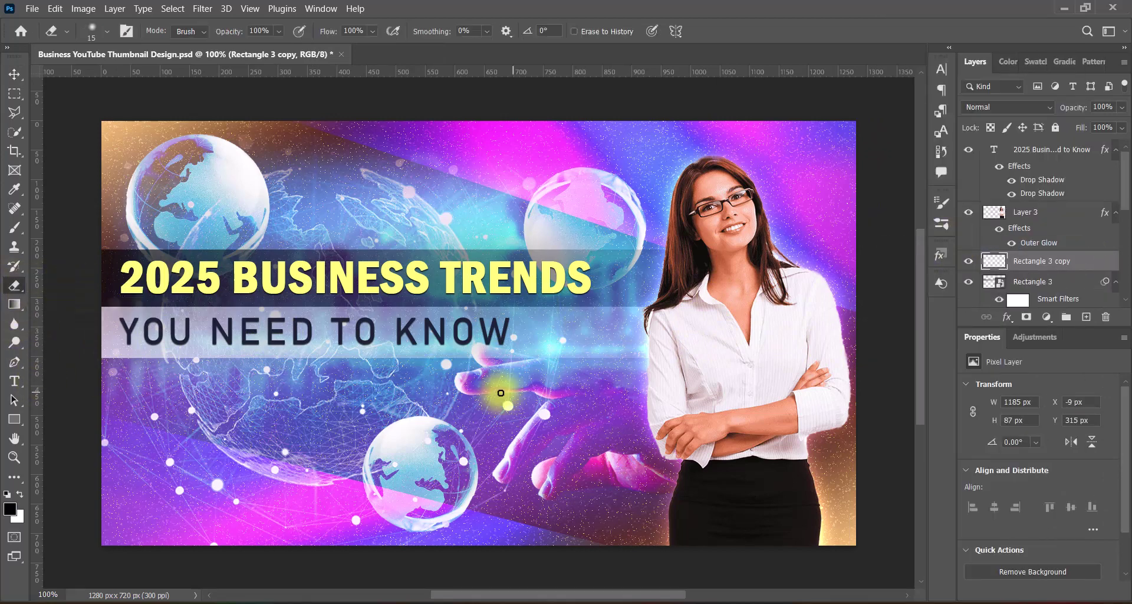
key("bracketright")
key("bracketright")
key("bracketright")
key("bracketright")
key("bracketright")
key("bracketright")
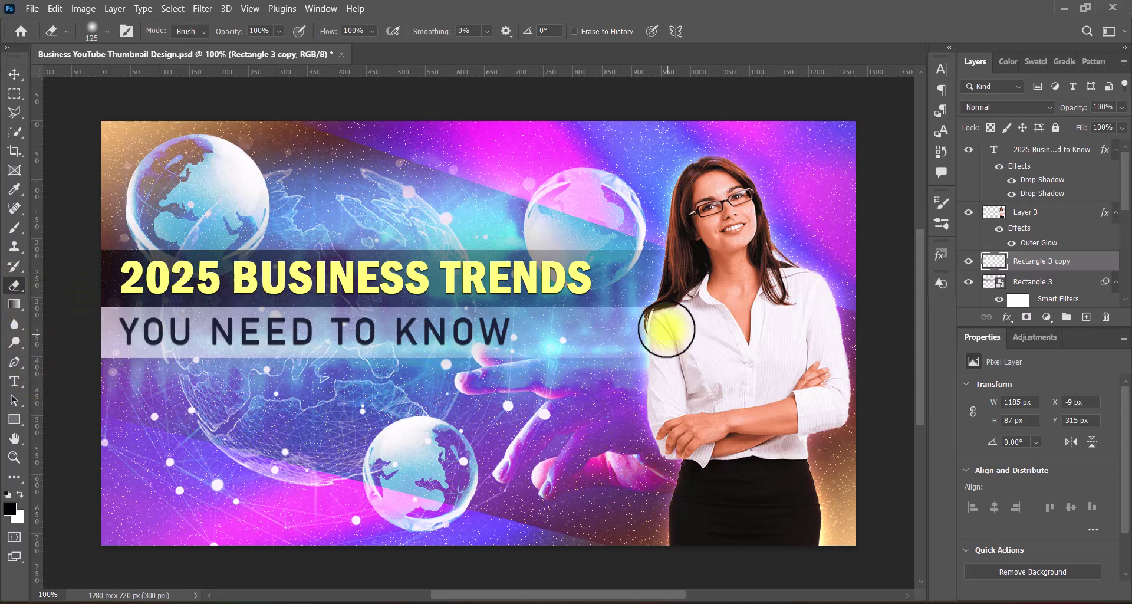
key("bracketright")
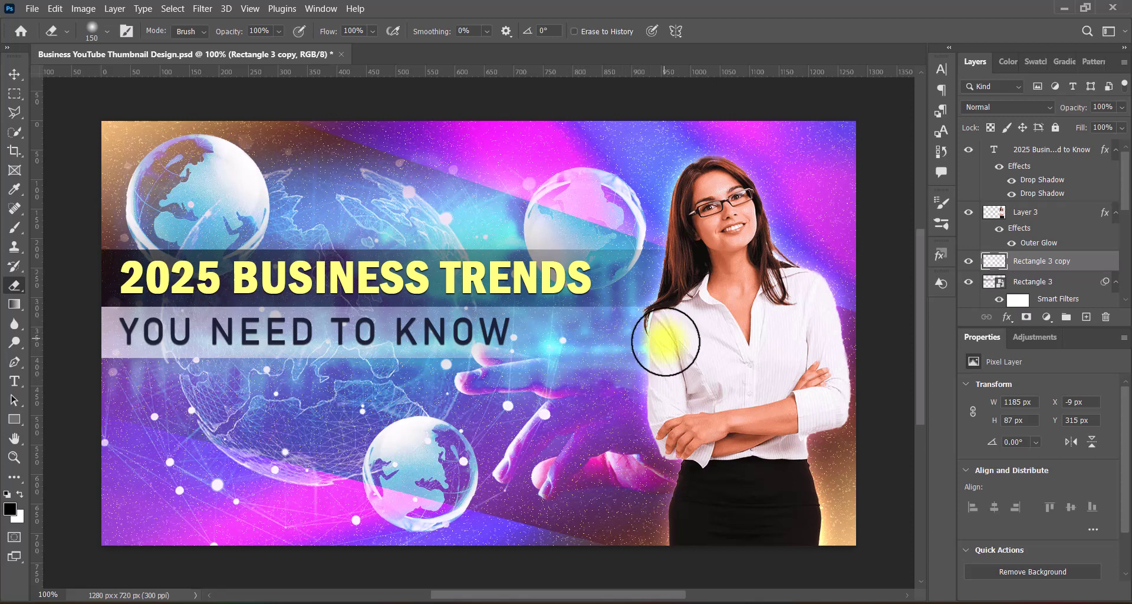
Step: Rasterize the black bar's layer and fade its end beside the woman with the 150 px Eraser
left_click(15, 75)
left_click(106, 256)
right_click(1078, 266)
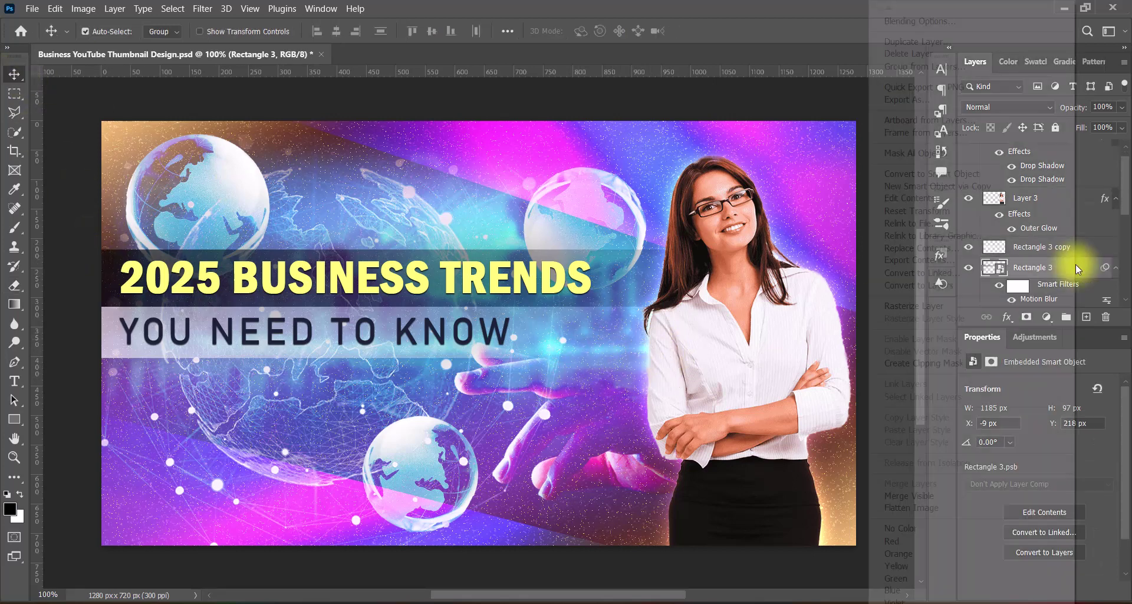
left_click(968, 304)
left_click(14, 285)
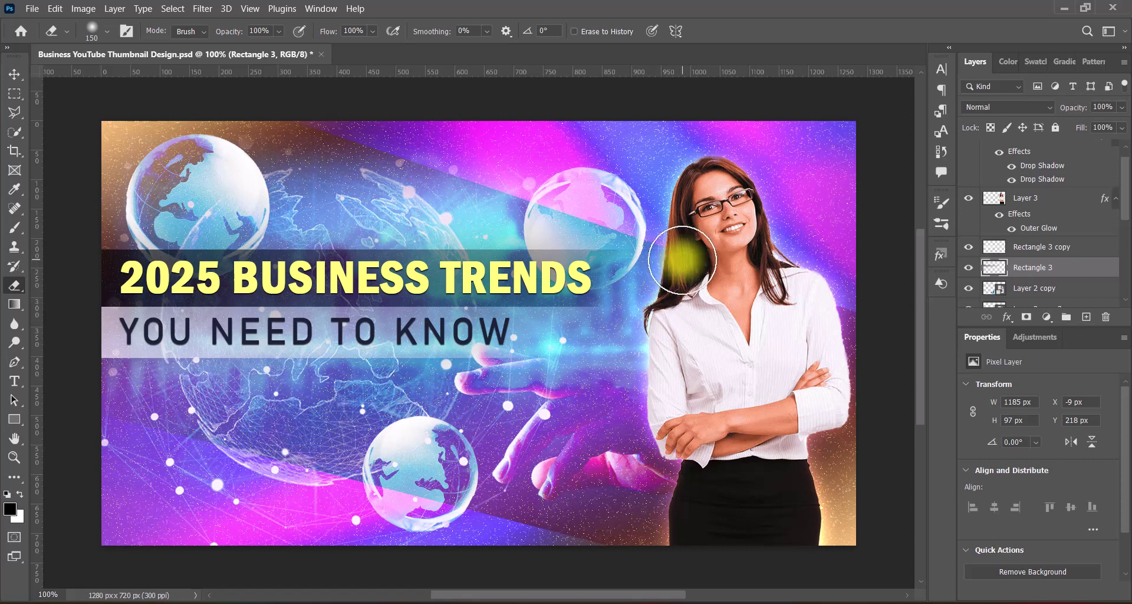
Step: Return to the Move tool and save the thumbnail document
left_click(15, 74)
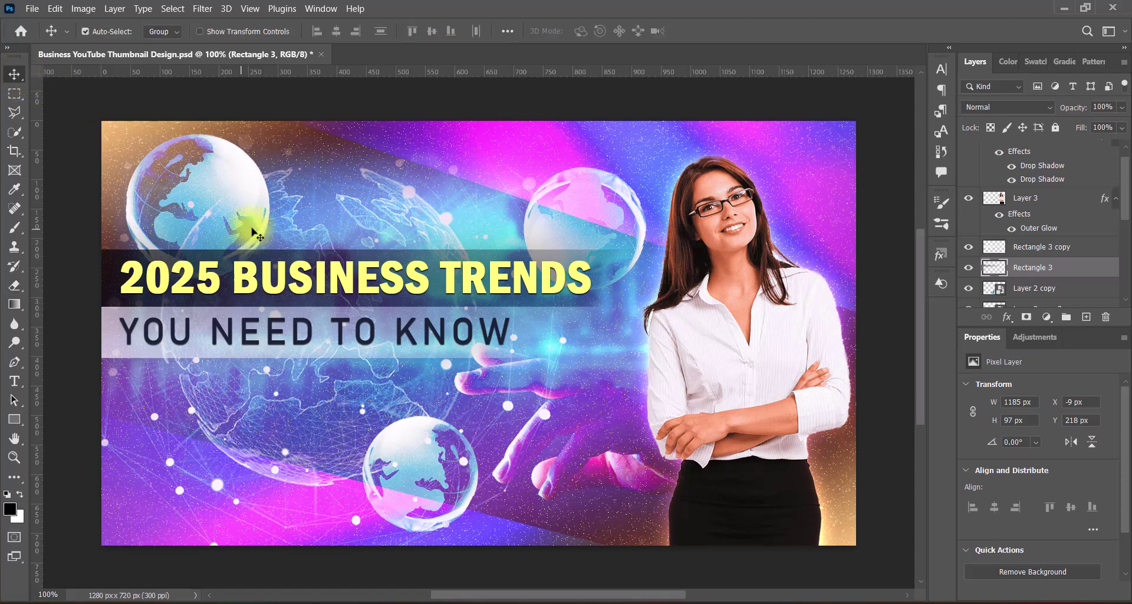
key("ctrl+s")
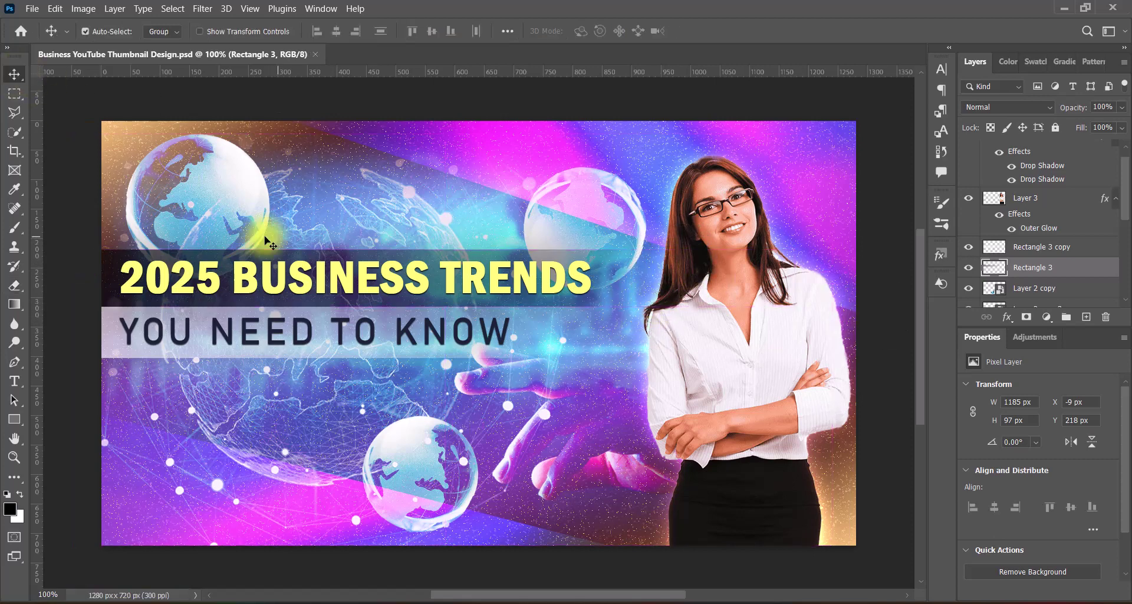
Step: Enlarge the headline text to about 103% and nudge it slightly down within its bars
left_click(587, 282)
key("ctrl+t")
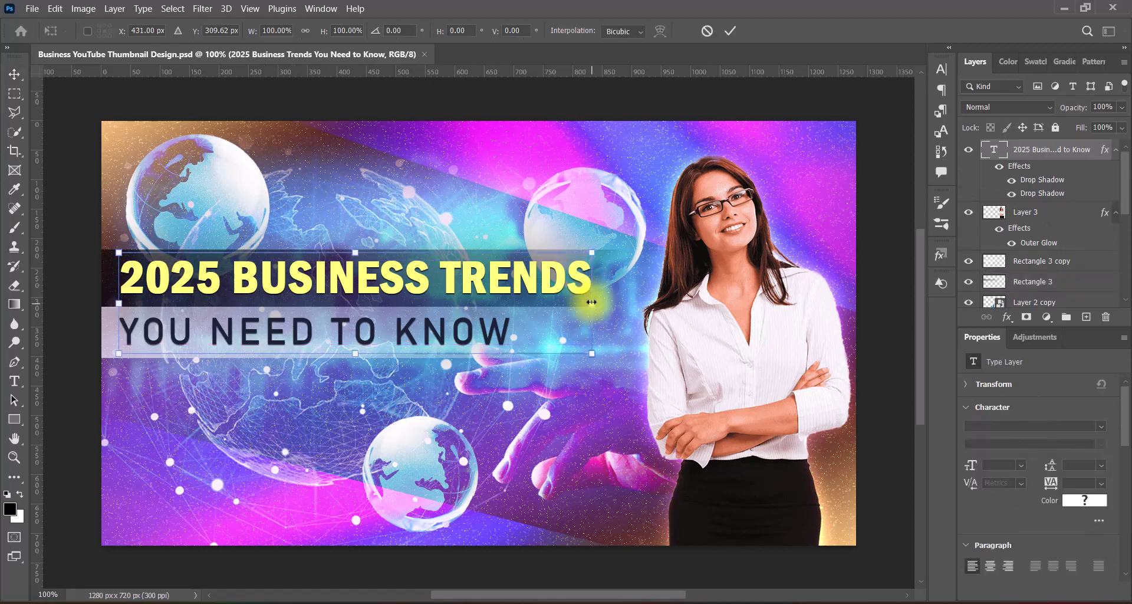
left_click_drag(594, 304, 607, 303)
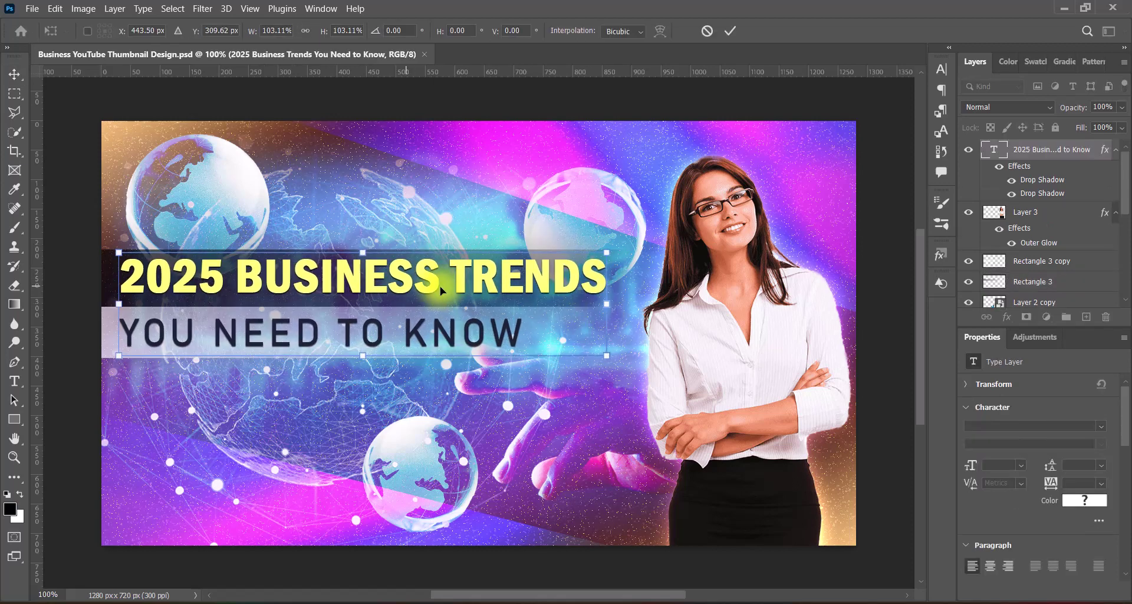
key("Down")
key("Down")
key("Return")
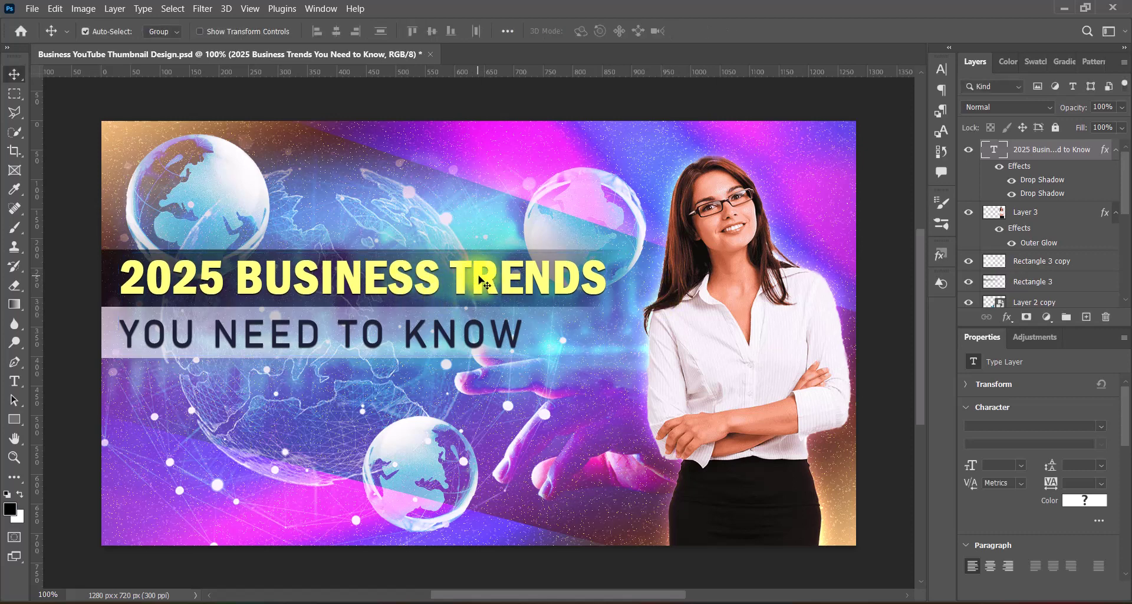
Step: Select the headline together with the black and white bars and nudge them slightly down the thumbnail
left_click(112, 277, "shift")
left_click(112, 330, "shift")
key("Down")
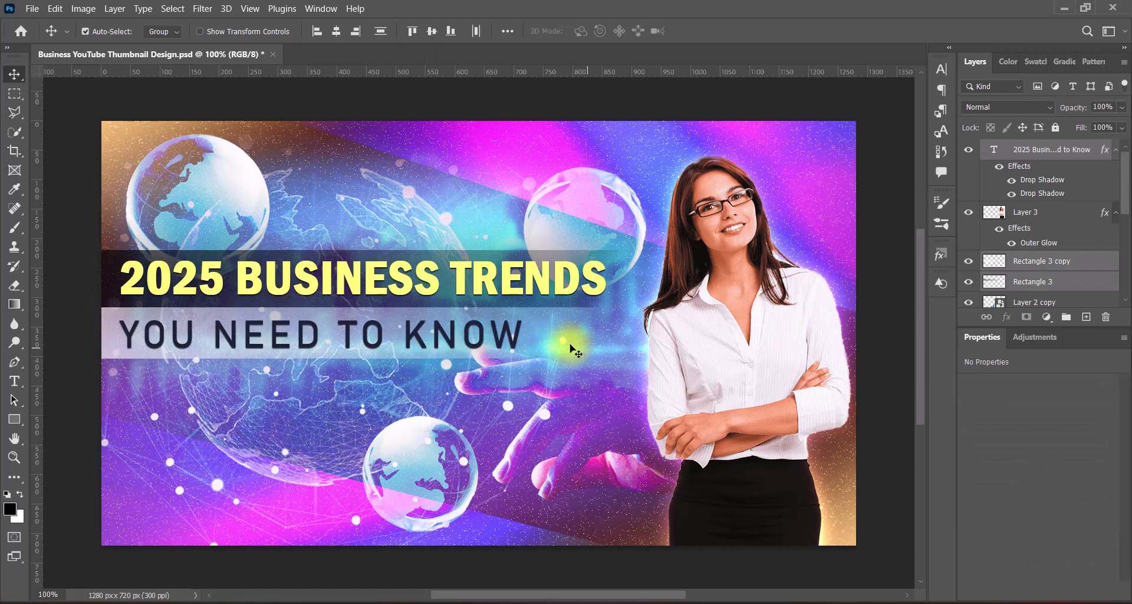
key("Down")
key("Down")
key("Down")
key("Down")
key("Down")
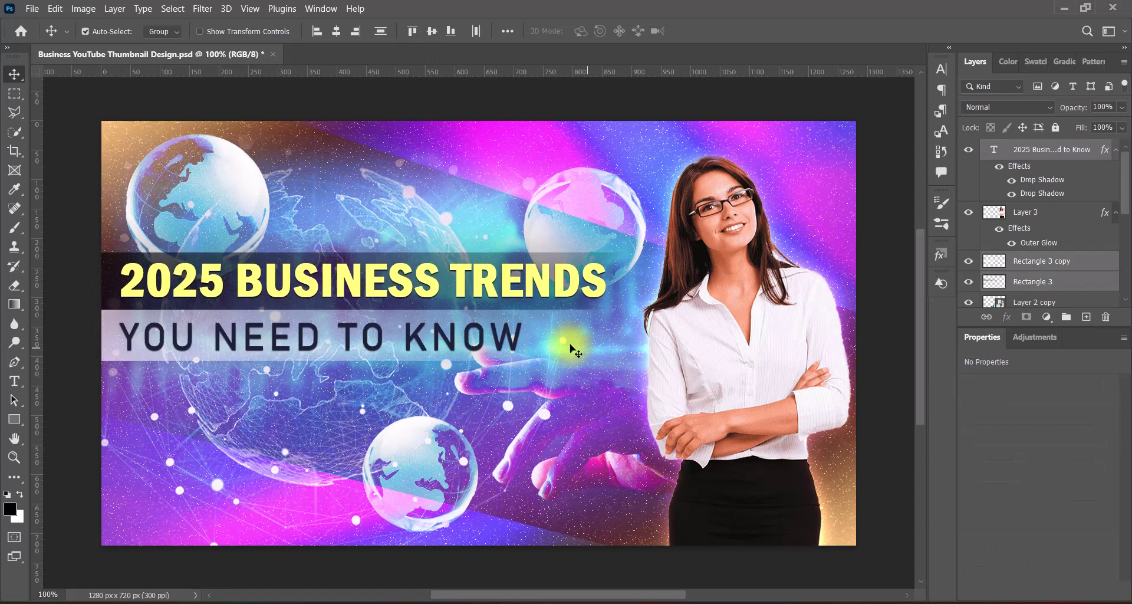
key("Down")
key("Down")
key("Down")
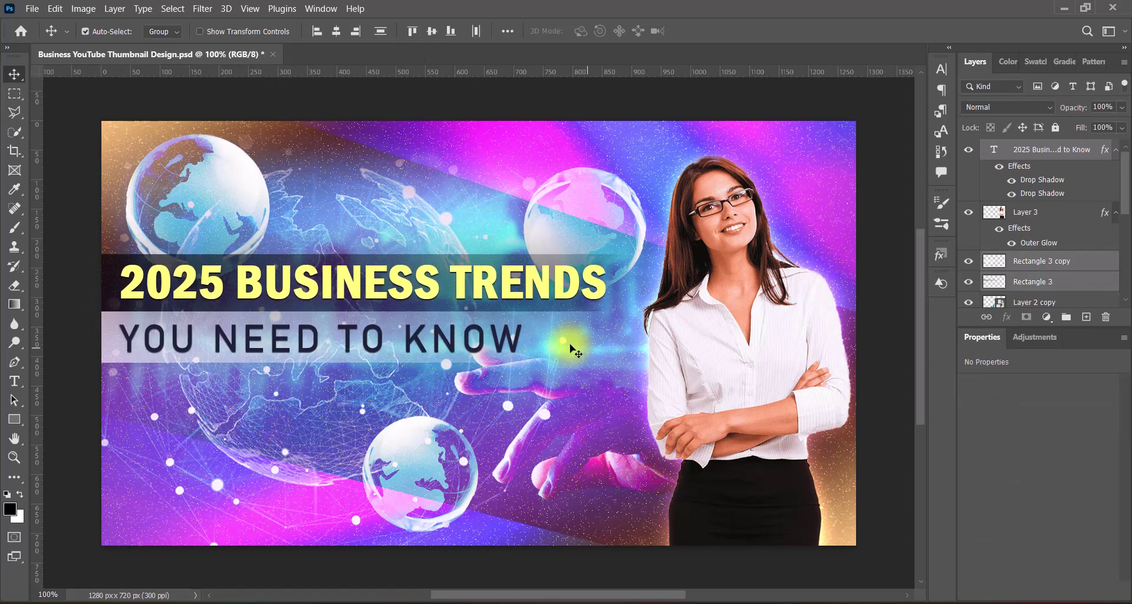
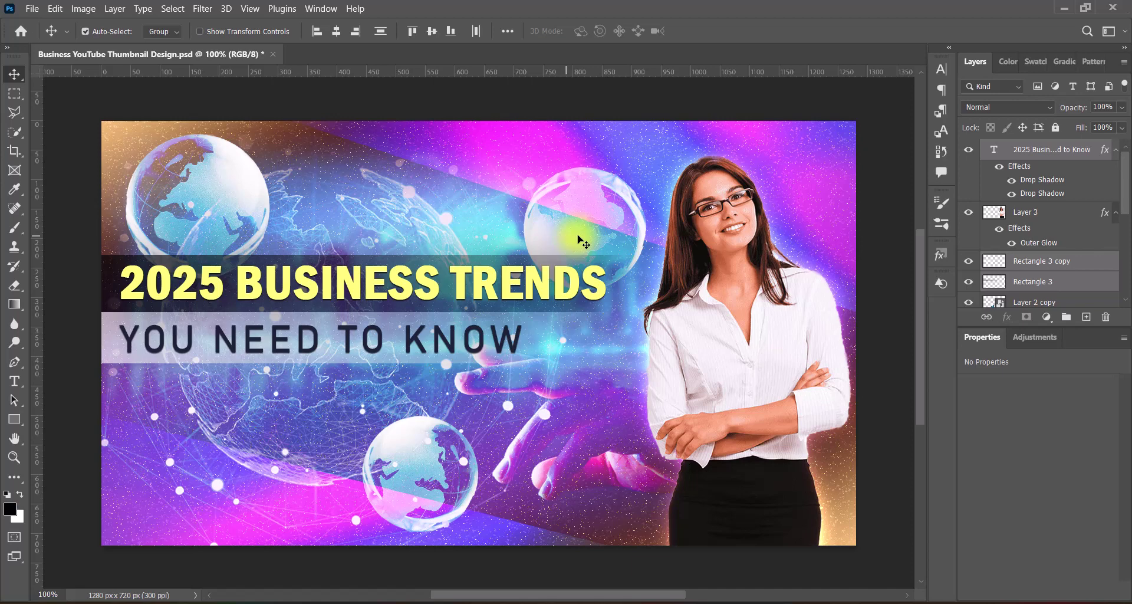
Step: Lower the headline and both bars well below the upper globes and bring them partly back up
key("Down")
key("Down")
key("Down")
key("Down")
key("Down")
key("Down")
key("Down")
key("Down")
key("Down")
key("Down")
key("Down")
key("Down")
key("Down")
key("Down")
key("Down")
key("Down")
key("Down")
key("Down")
key("Down")
key("Down")
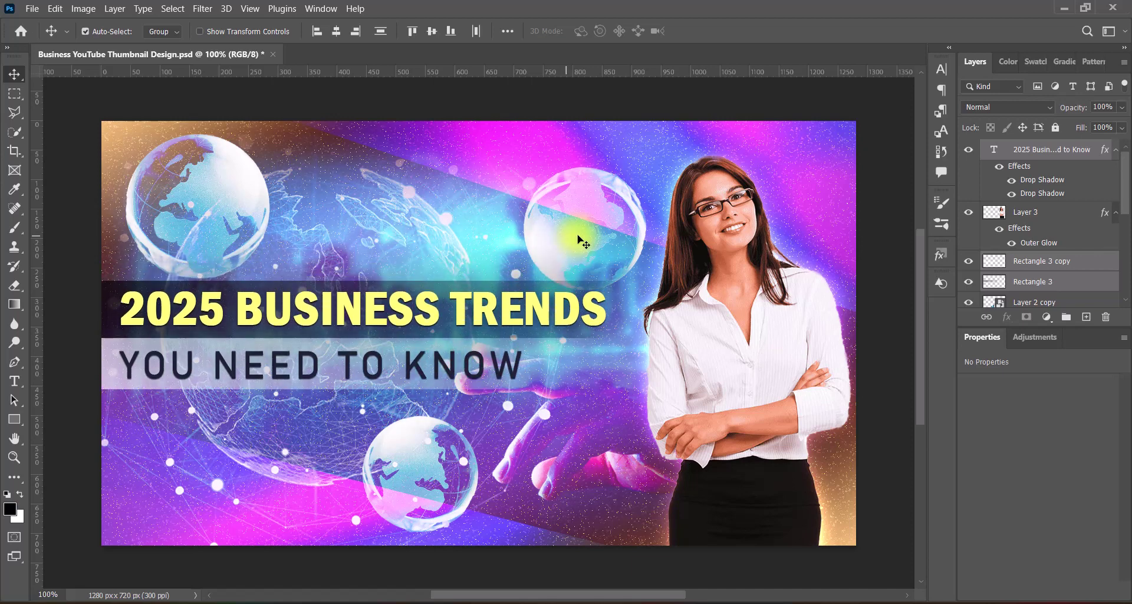
key("Up")
key("Up")
key("Up")
key("Up")
key("Up")
key("Up")
key("Up")
key("Up")
key("Up")
key("Up")
key("Up")
key("Up")
key("Up")
key("Up")
key("Up")
key("Up")
key("Up")
key("Up")
key("Up")
key("Up")
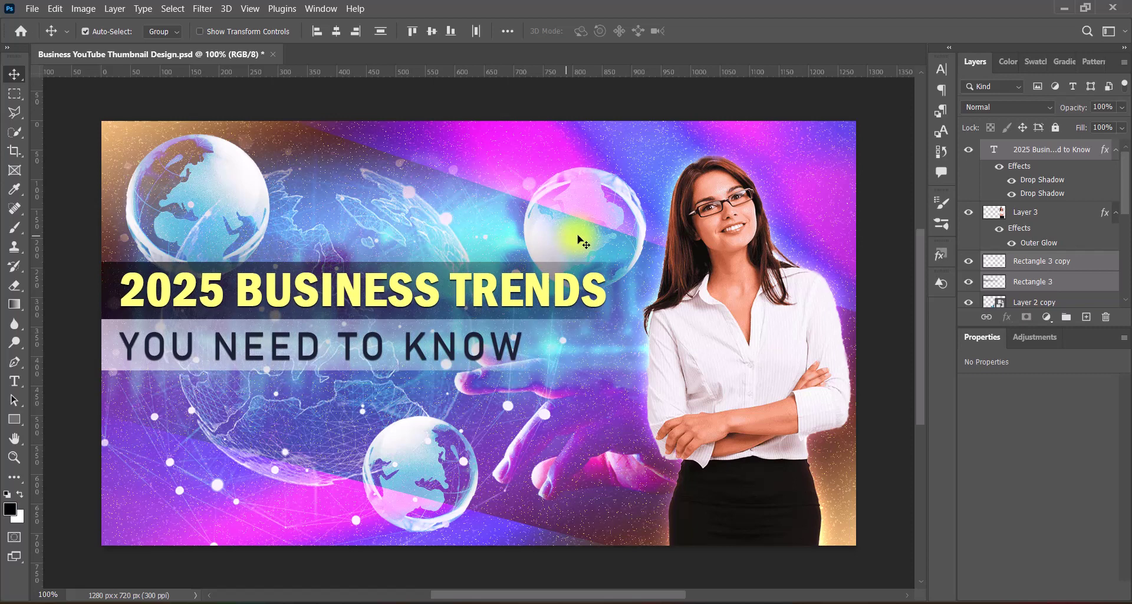
Step: Fine-tune the placement of the headline and bars, leaving a small margin between the text and the canvas's left edge
key("ctrl+t")
mouse_move(406, 316)
left_mouse_down()
mouse_move(406, 333)
mouse_move(411, 318)
left_mouse_up()
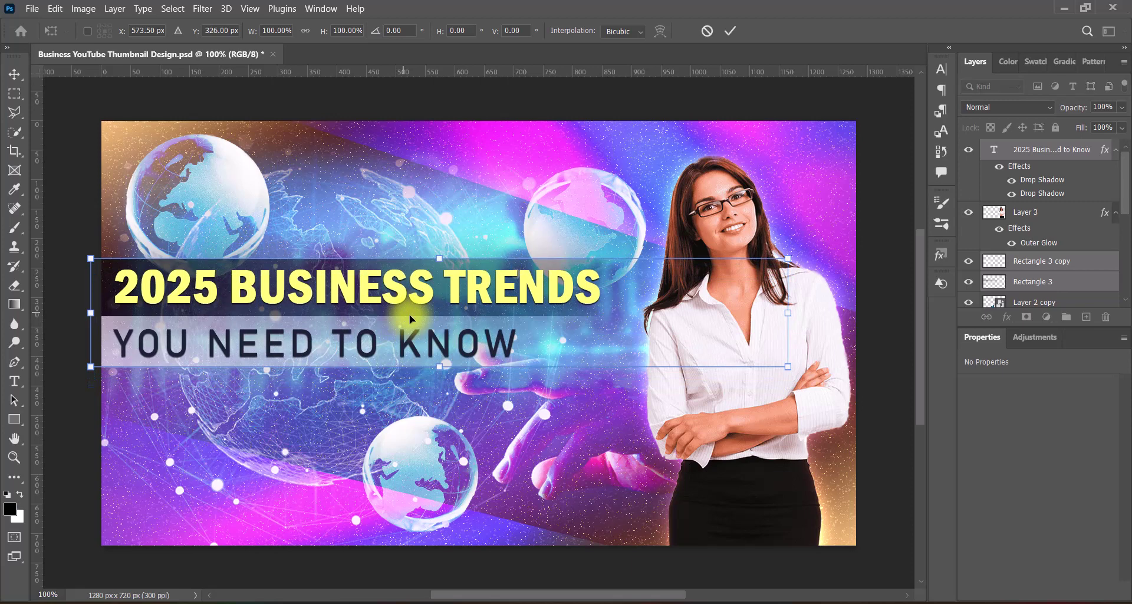
key("Return")
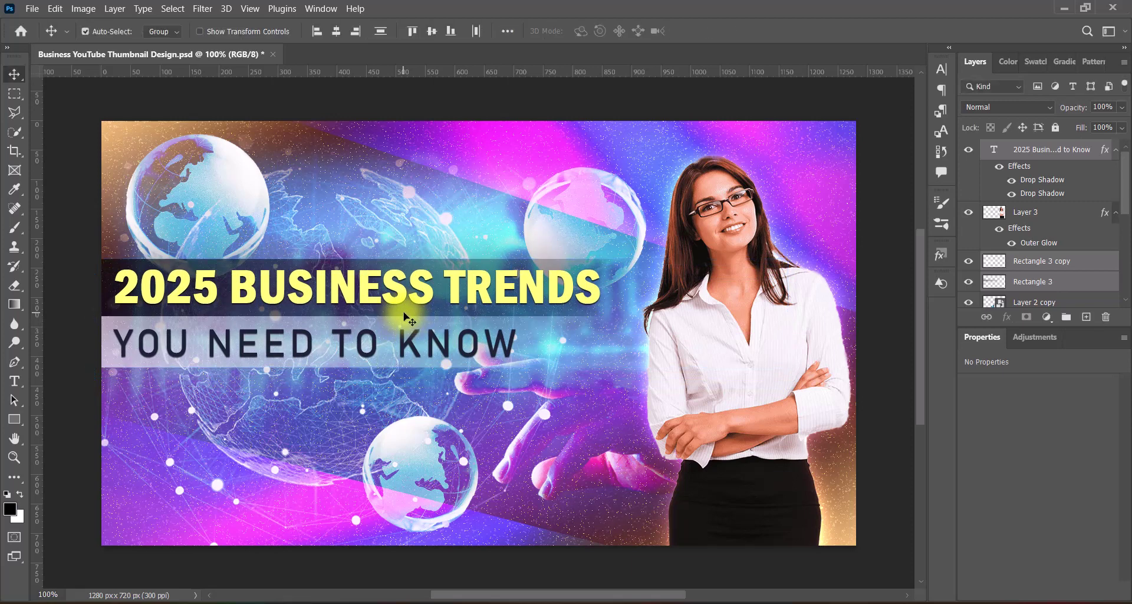
key("Right")
key("Right")
key("Right")
key("Right")
key("Right")
key("Right")
key("Right")
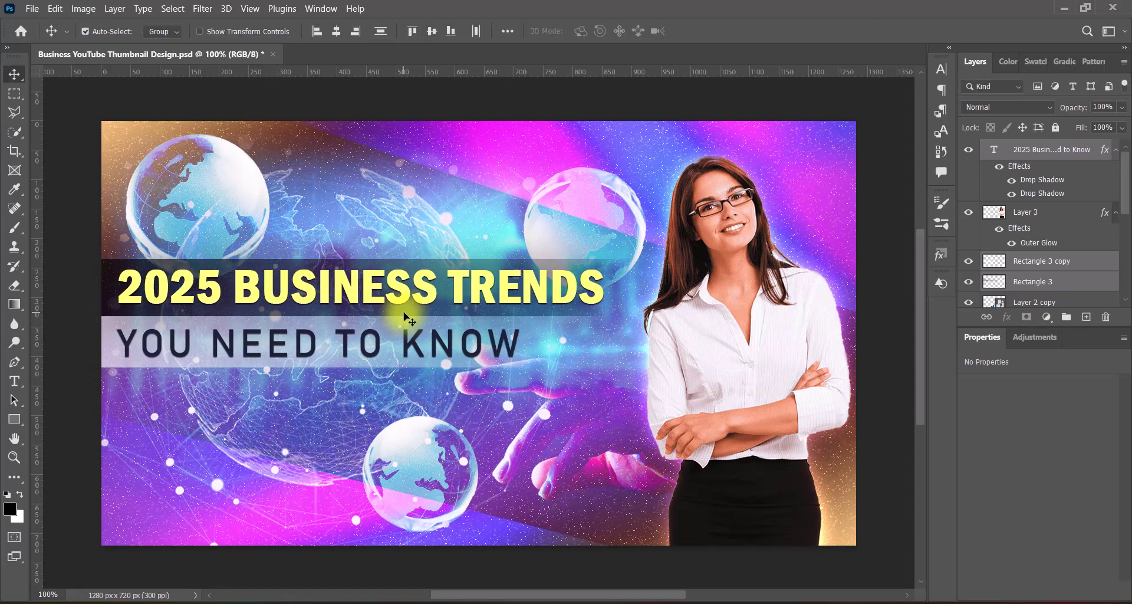
left_click(883, 276)
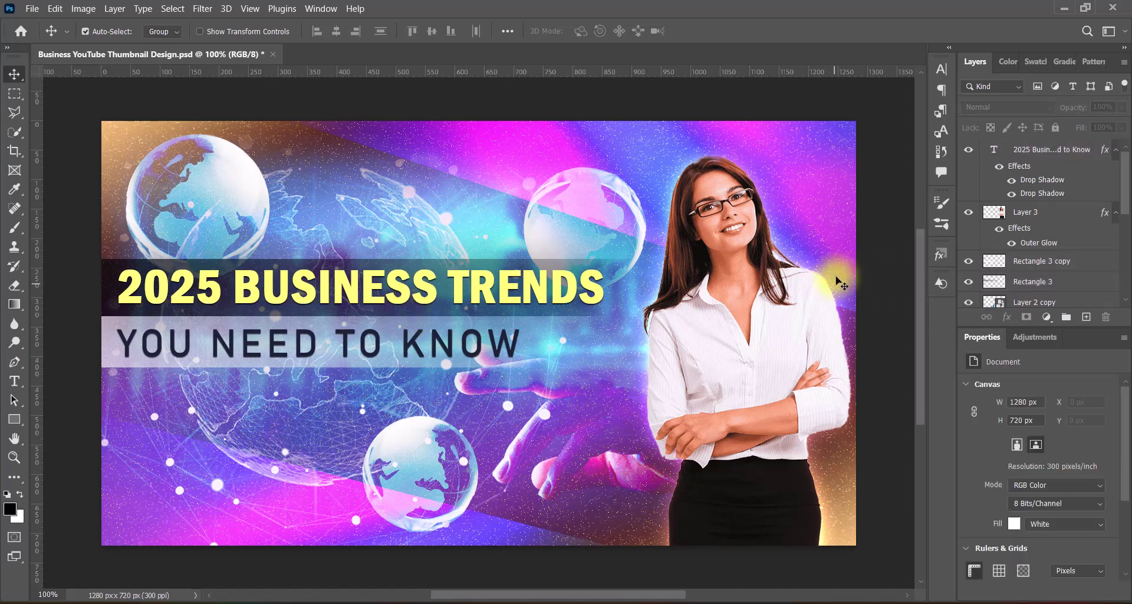
Step: Select the two upper globes and raise them slightly toward the canvas's top edge
left_click(235, 196)
left_click(584, 197, "shift")
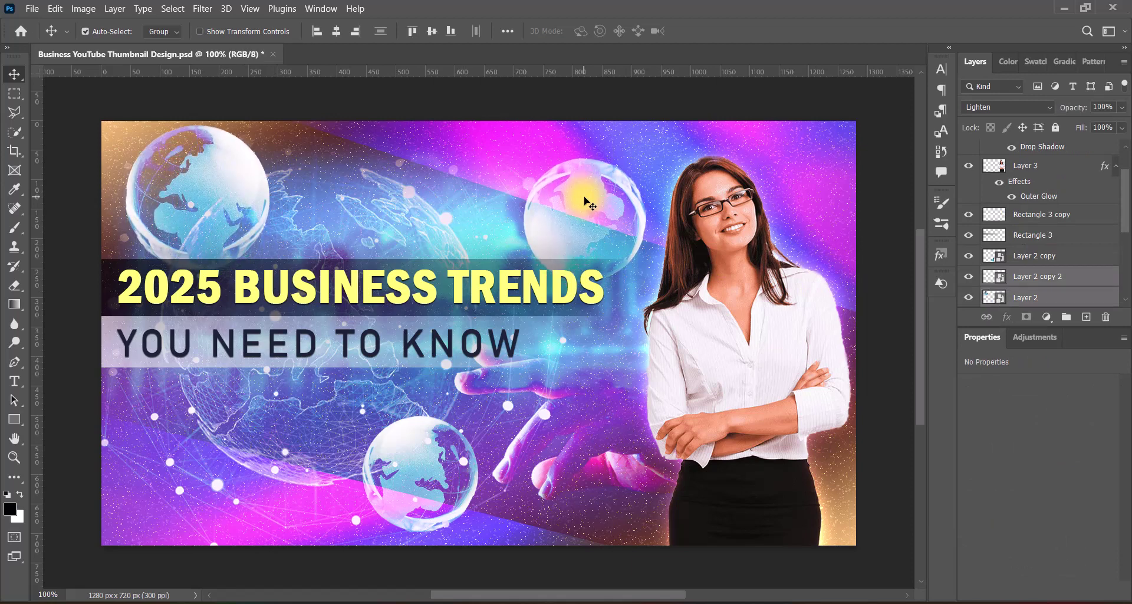
left_click(876, 317)
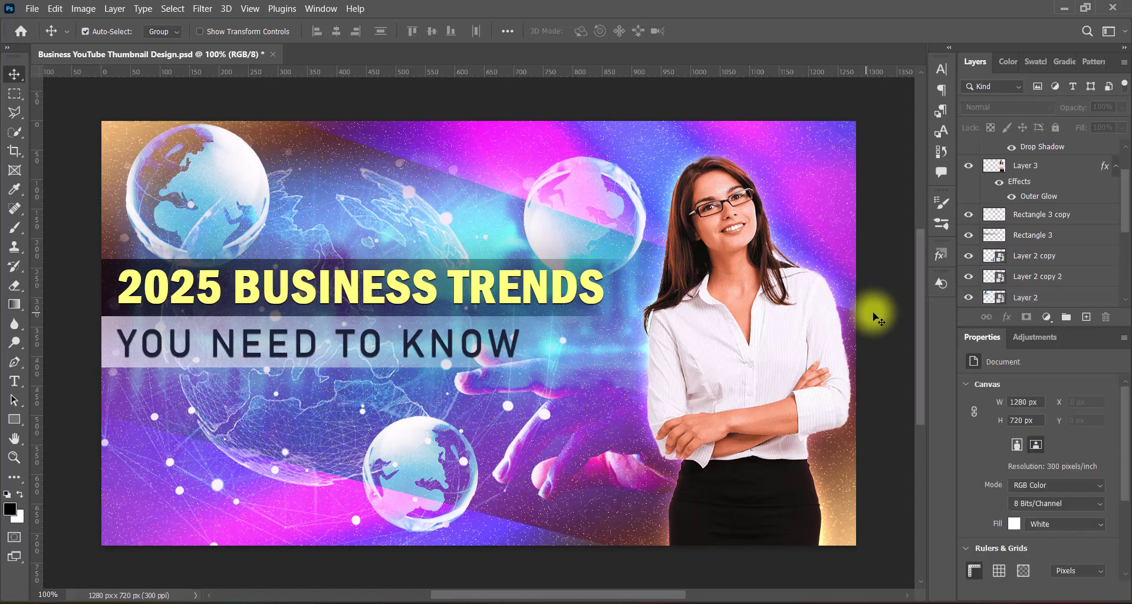
Step: Nudge the headline and both bars slightly up together and save the document
left_click(214, 292)
left_click(108, 285, "shift")
left_click(112, 349, "shift")
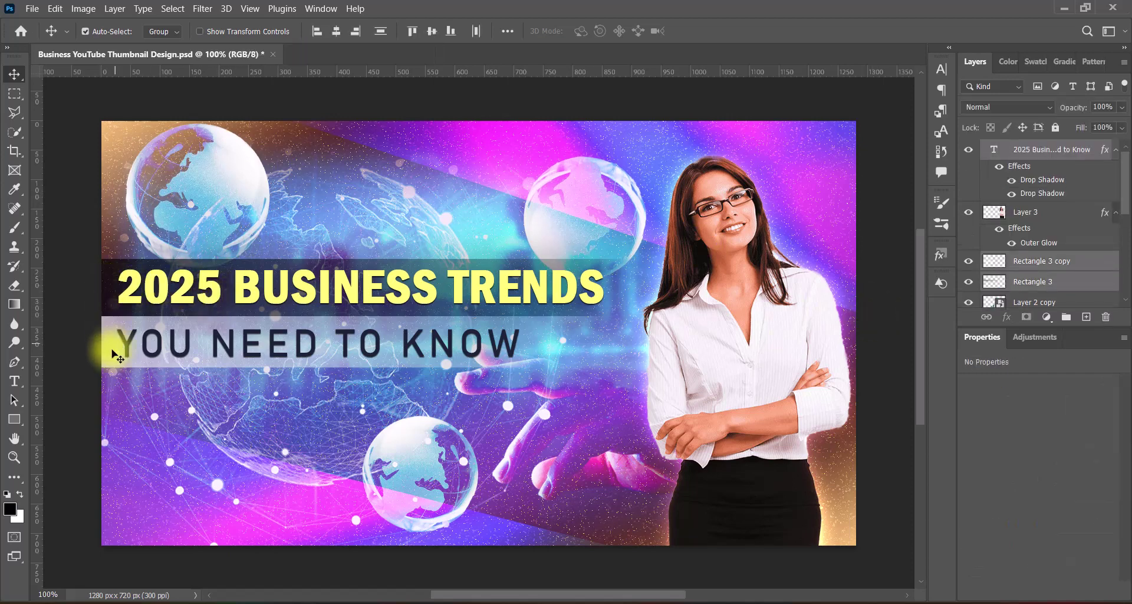
key("Up")
key("Up")
key("Up")
key("Up")
key("Up")
key("Up")
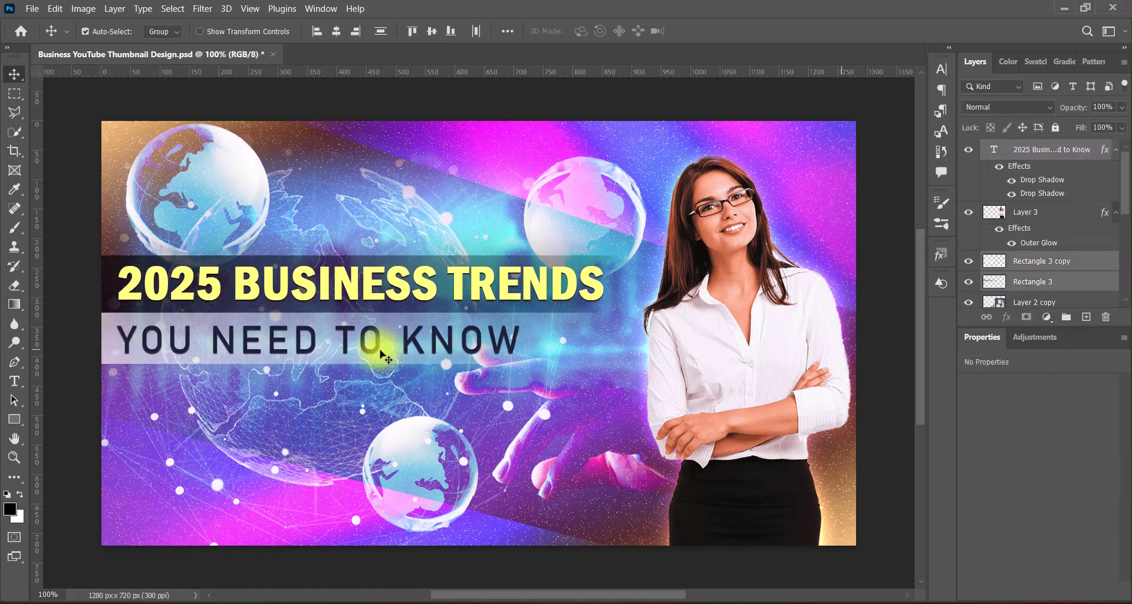
left_click(879, 357)
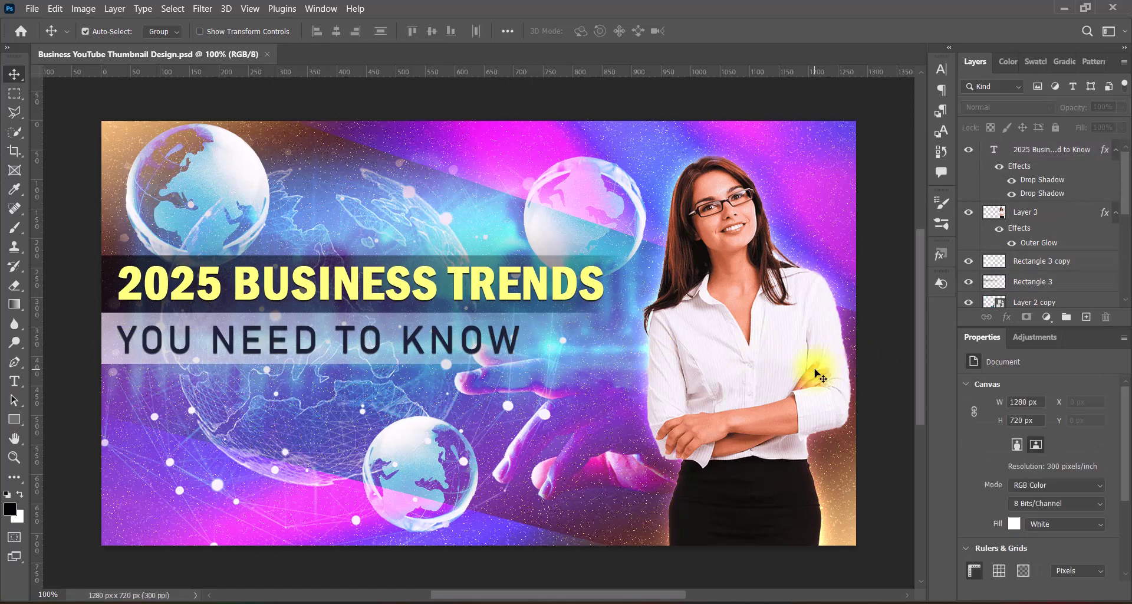
Step: Add the tagline "Tomorrow's Strategies Today" on a new text layer below the white bar
left_click(1086, 317)
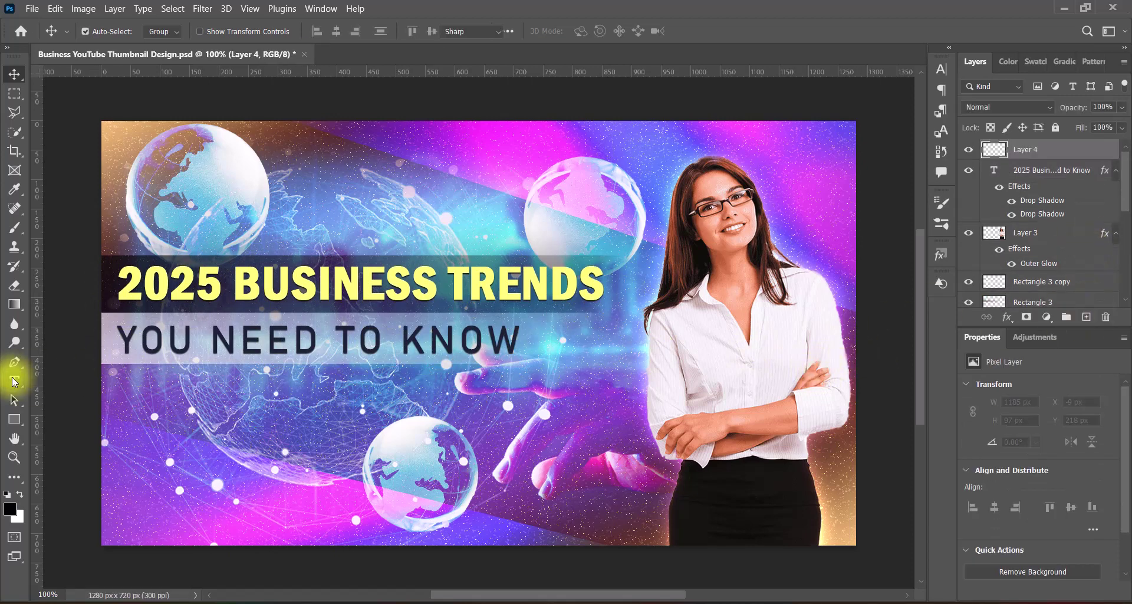
left_click(14, 381)
left_click(164, 413)
type("TOMORROW'S STRATEGIES TODAY")
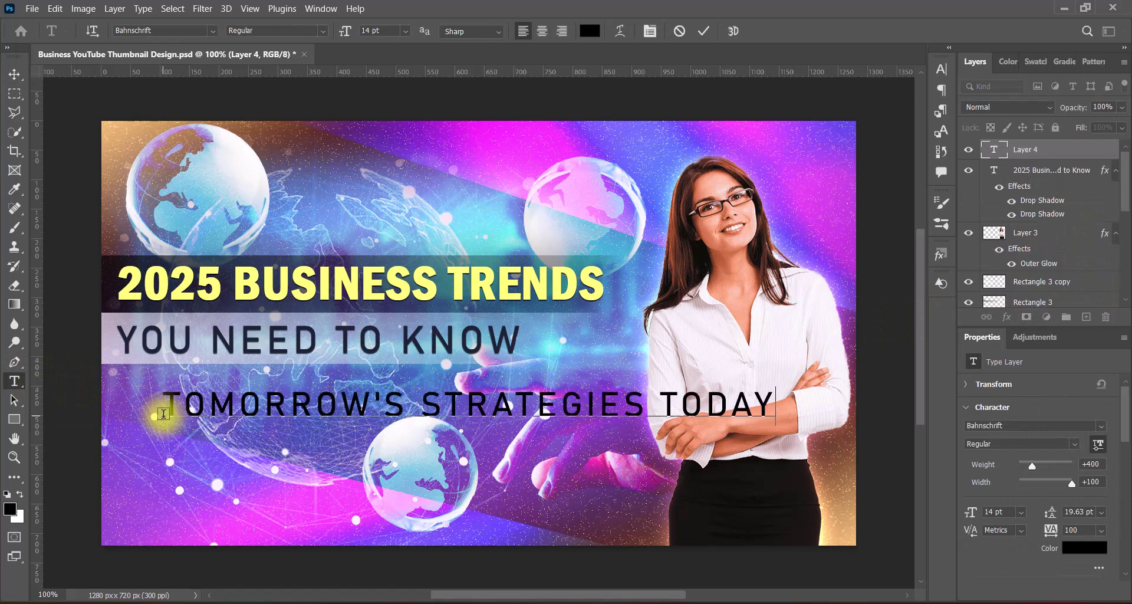
Step: Color the whole tagline white and turn off its All Caps formatting
left_click_drag(163, 413, 778, 412)
left_click(589, 30)
left_click(627, 122)
left_click(867, 118)
left_click(941, 69)
left_click(820, 169)
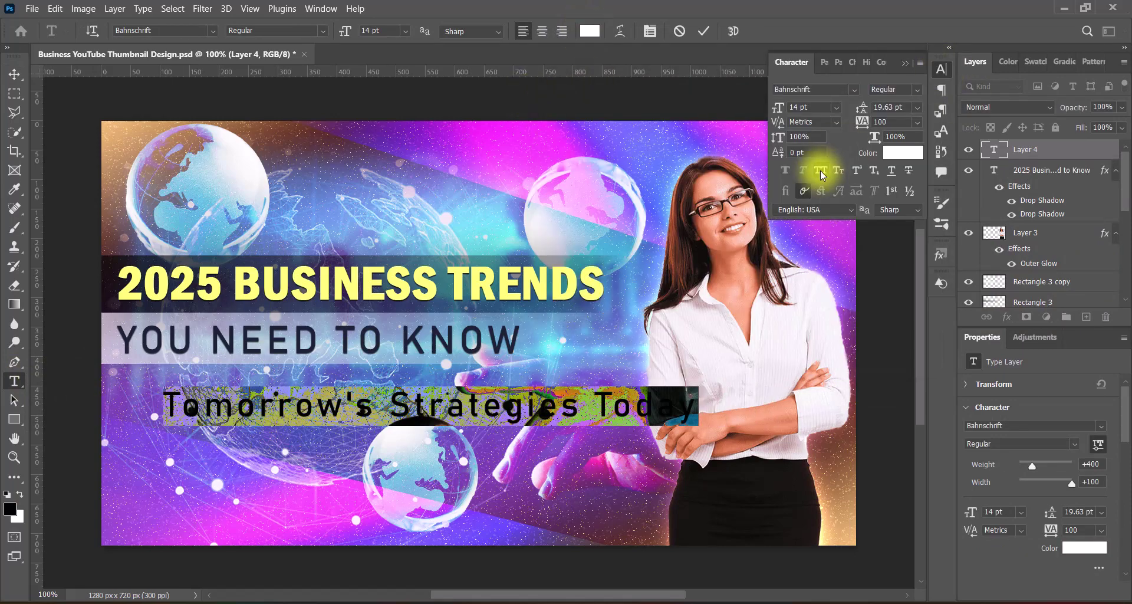
Step: Set the tagline's font to Harlow Solid Italic
left_click(211, 31)
scroll(290, 308, "down", 5)
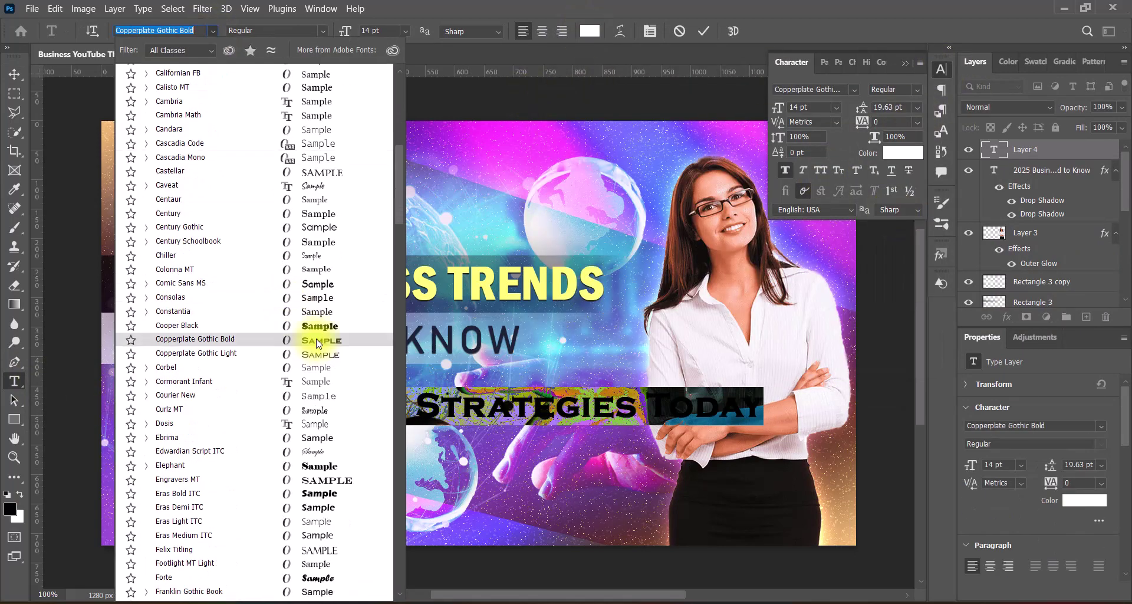
scroll(326, 537, "down", 9)
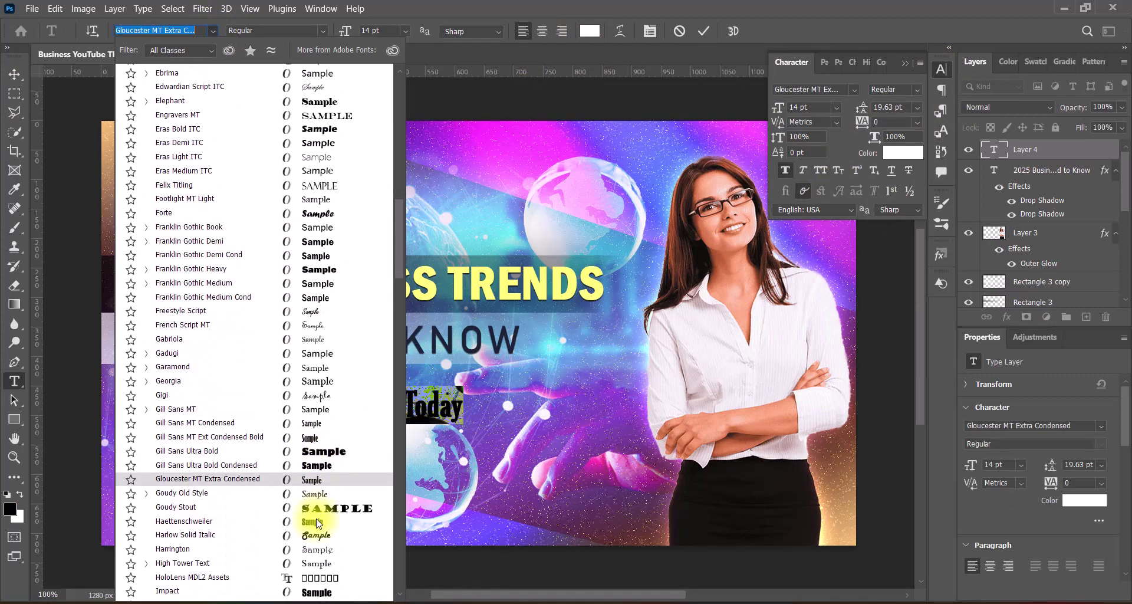
left_click(323, 534)
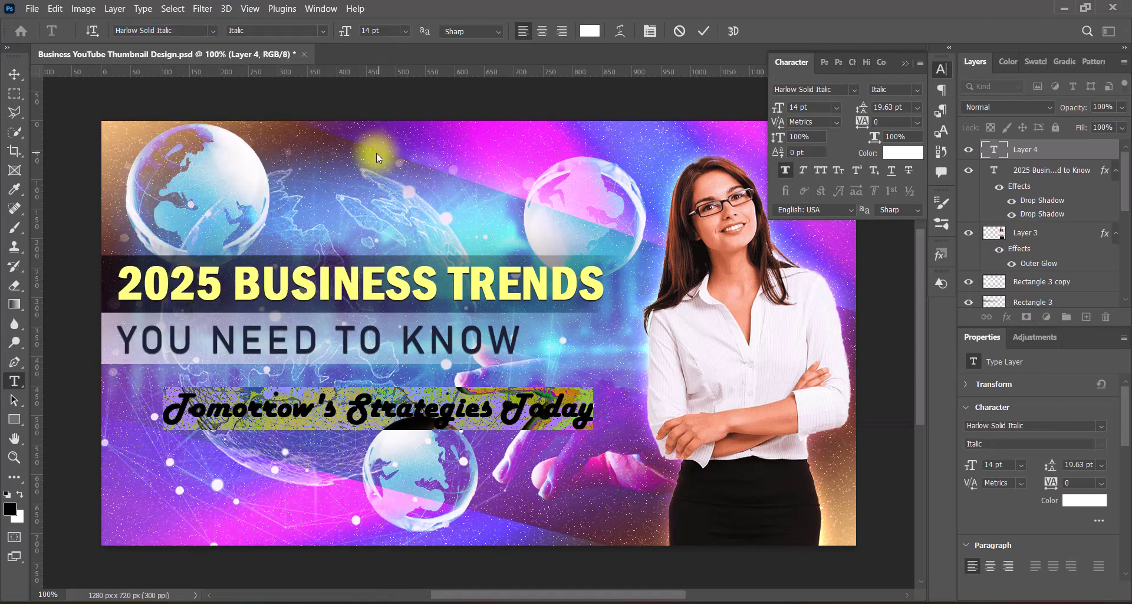
Step: Set the tagline's size to 12 pt and its anti-aliasing to Smooth
left_click(405, 31)
left_click(380, 117)
left_click(499, 32)
left_click(466, 80)
left_click(703, 31)
triple_click(503, 412)
left_click(499, 32)
left_click(470, 90)
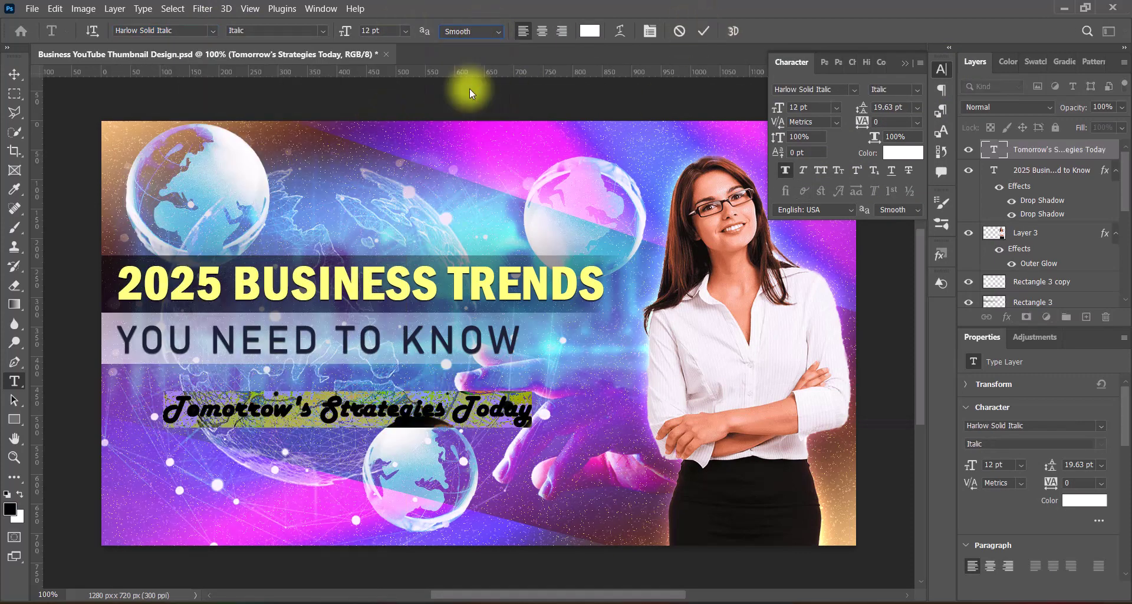
Step: Move the tagline closer beneath the white bar and widen the gaps between its three words with extra spaces
left_click(703, 31)
left_click(14, 74)
left_click_drag(358, 412, 320, 402)
double_click(296, 402)
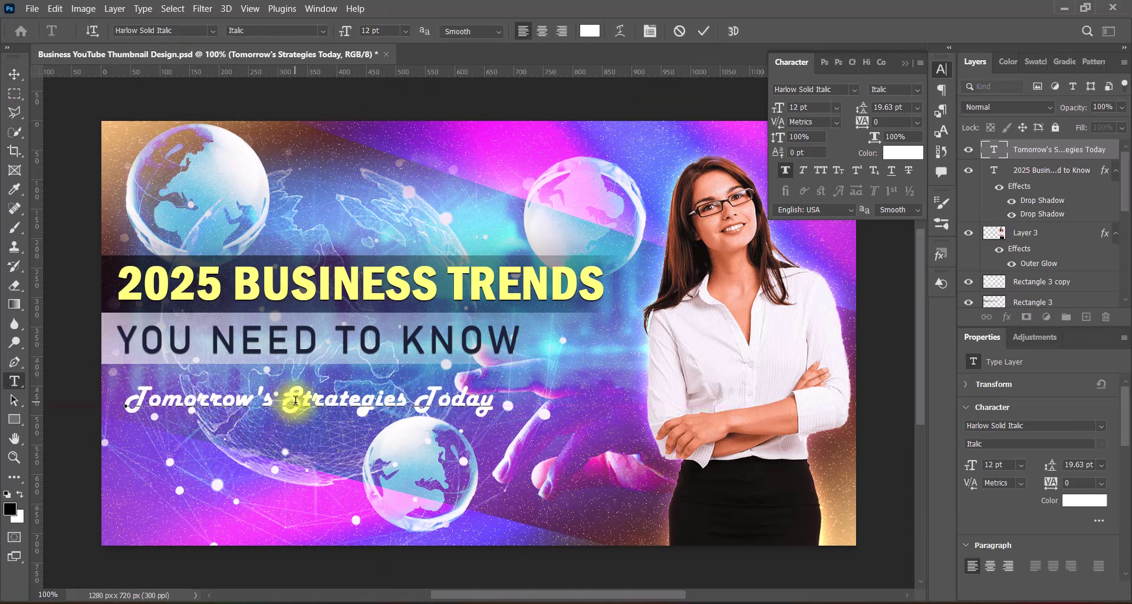
left_click(703, 31)
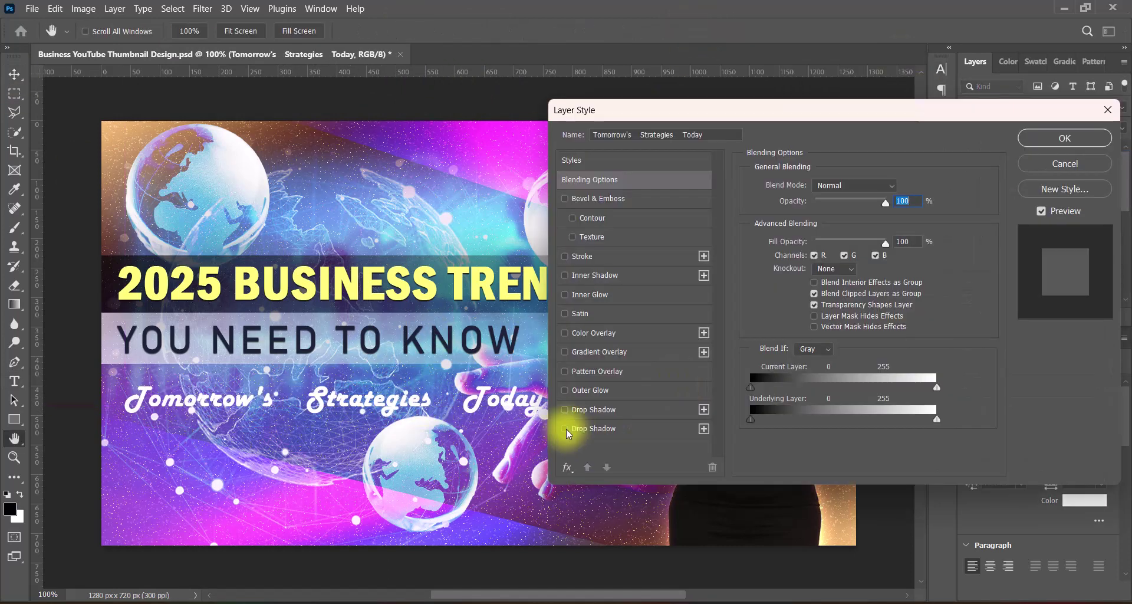
Step: Apply two drop shadows to the tagline, giving the lower one a 51 px size and 5% spread
left_click(592, 428)
left_click_drag(893, 283, 877, 286)
type("50")
left_click_drag(889, 267, 859, 266)
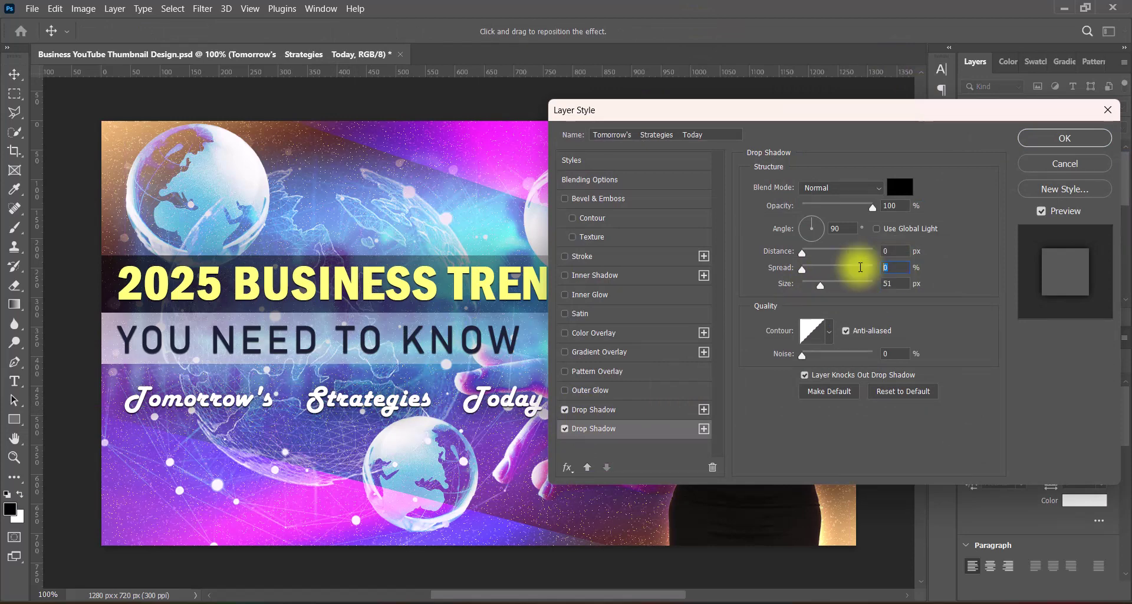
type("5")
left_click(1072, 142)
Step: Shift the tagline slightly right and set its text size to 14 pt
mouse_move(504, 407)
left_mouse_down()
mouse_move(529, 411)
mouse_move(488, 405)
left_mouse_up()
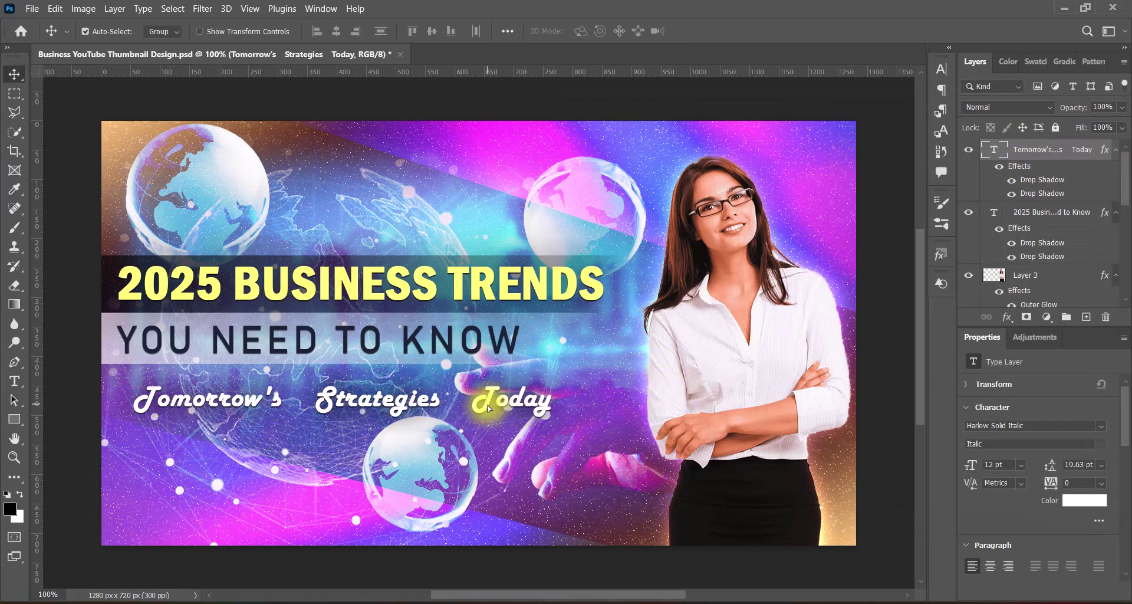
double_click(488, 407)
key("ctrl+a")
left_click(408, 32)
left_click(389, 130)
left_click(700, 33)
Step: Position the enlarged tagline beneath the white bar, fine-tune it sideways and save the document
mouse_move(585, 407)
left_mouse_down()
mouse_move(603, 415)
mouse_move(586, 407)
left_mouse_up()
key("Left")
key("Left")
left_click(527, 419)
left_click(561, 411)
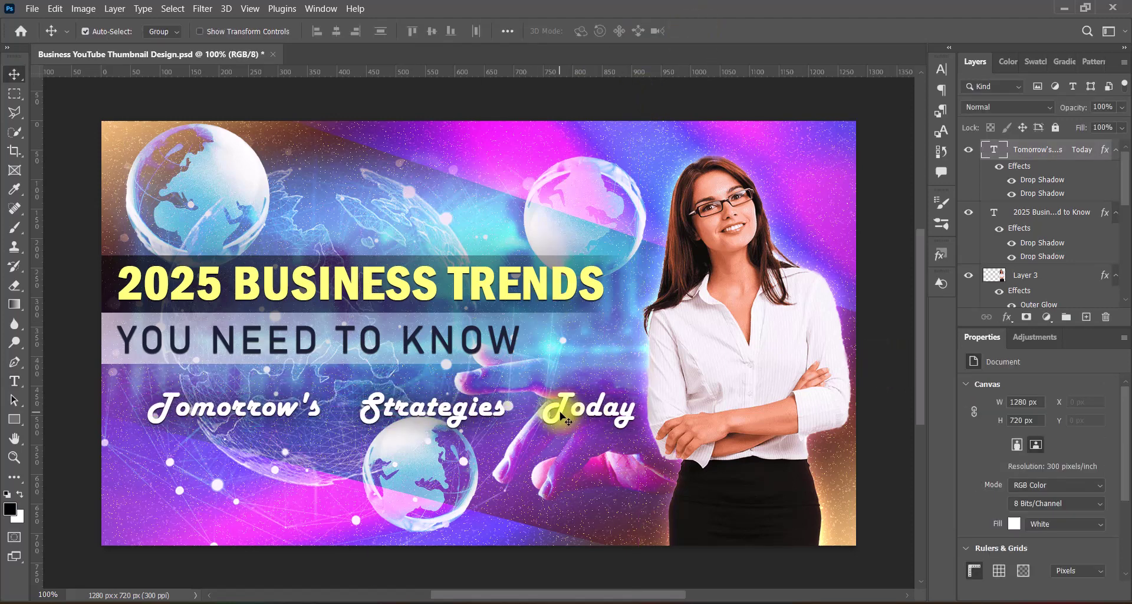
key("Right")
key("Right")
left_click(851, 379)
key("ctrl+s")
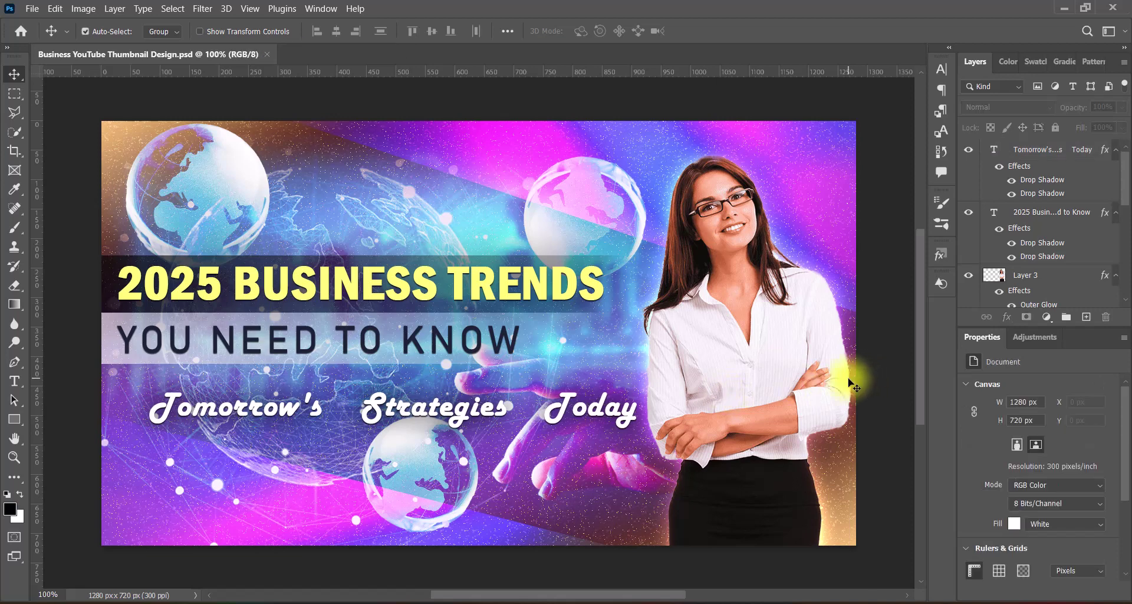
Step: Change the tagline's font to Tw Cen MT Condensed at 14 pt with Sharp anti-aliasing
double_click(483, 417)
left_click(211, 30)
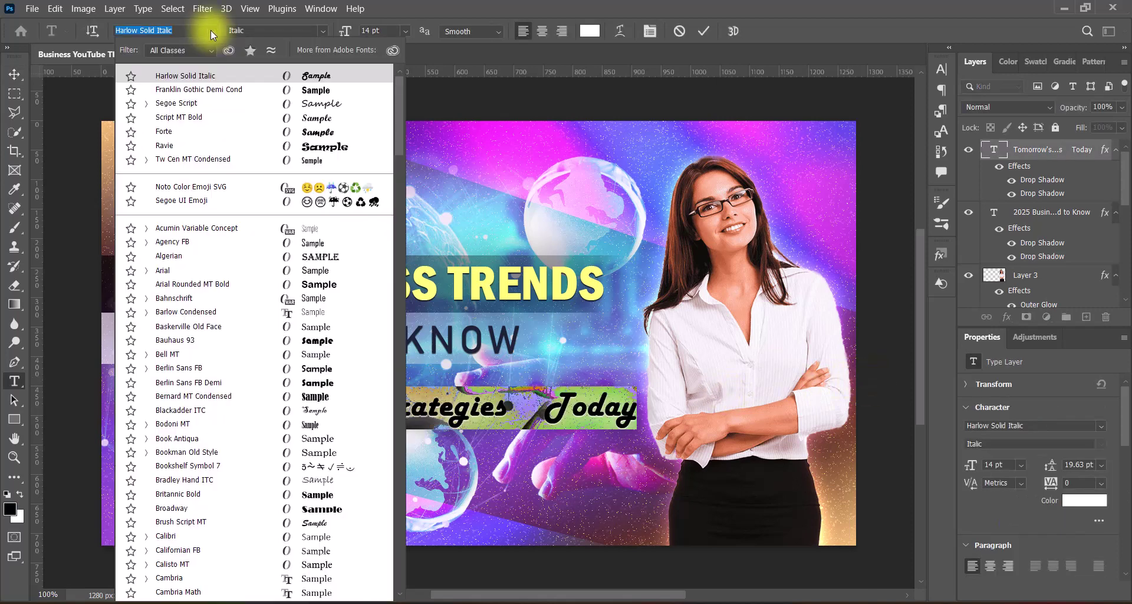
left_click(305, 161)
left_click(404, 31)
left_click(394, 131)
left_click(498, 32)
left_click(465, 56)
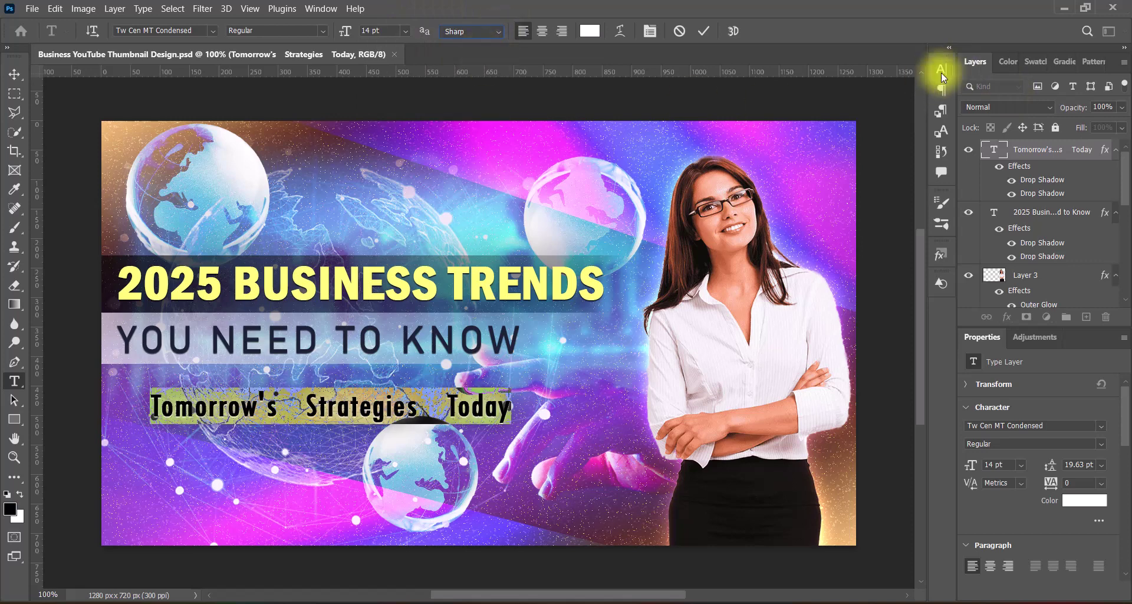
Step: Set the tagline's tracking to 100, commit the text and save the document
left_click(941, 70)
left_click(918, 122)
left_click(890, 276)
left_click(917, 122)
left_click(890, 286)
left_click(703, 31)
key("v")
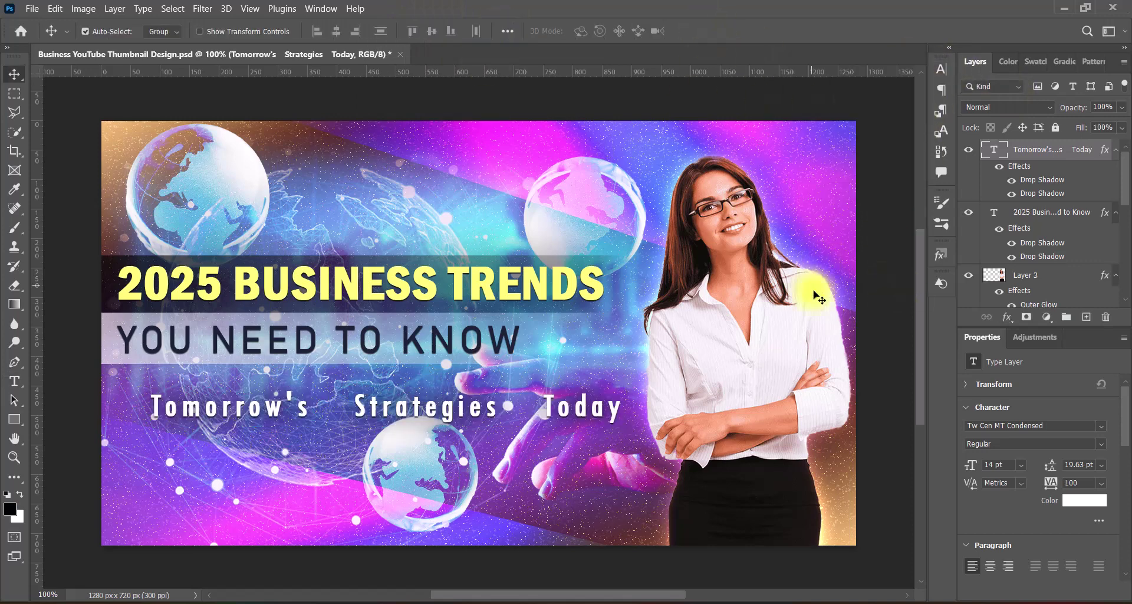
left_click(888, 351)
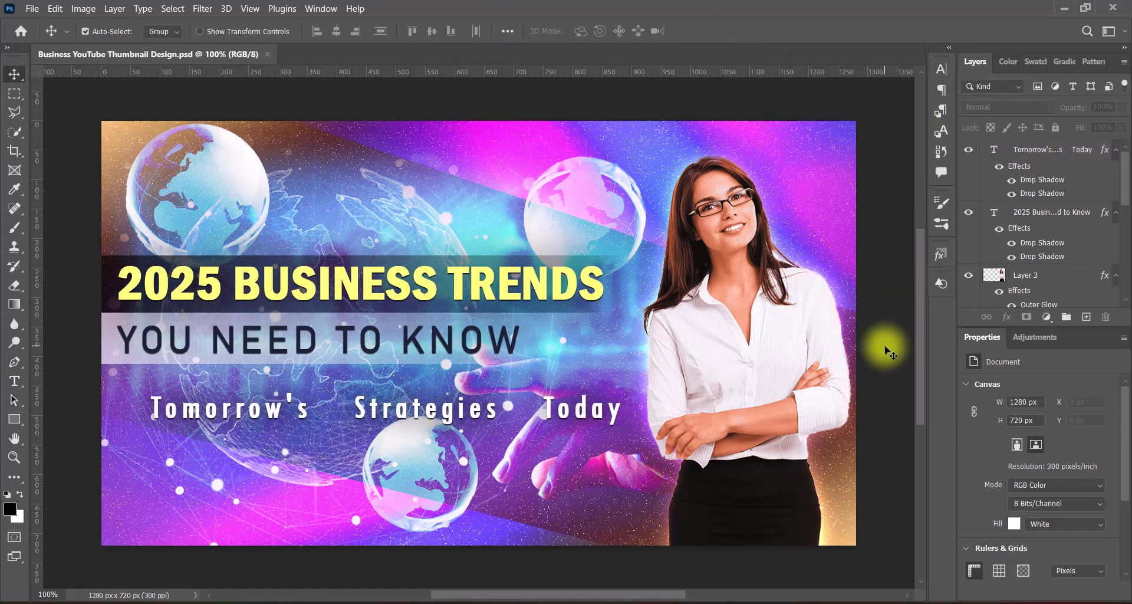
Step: On a new layer, draw a black rectangle about 188 × 42 px below the tagline's start and round its corners to 21 px
left_click(1085, 317)
left_click(14, 418)
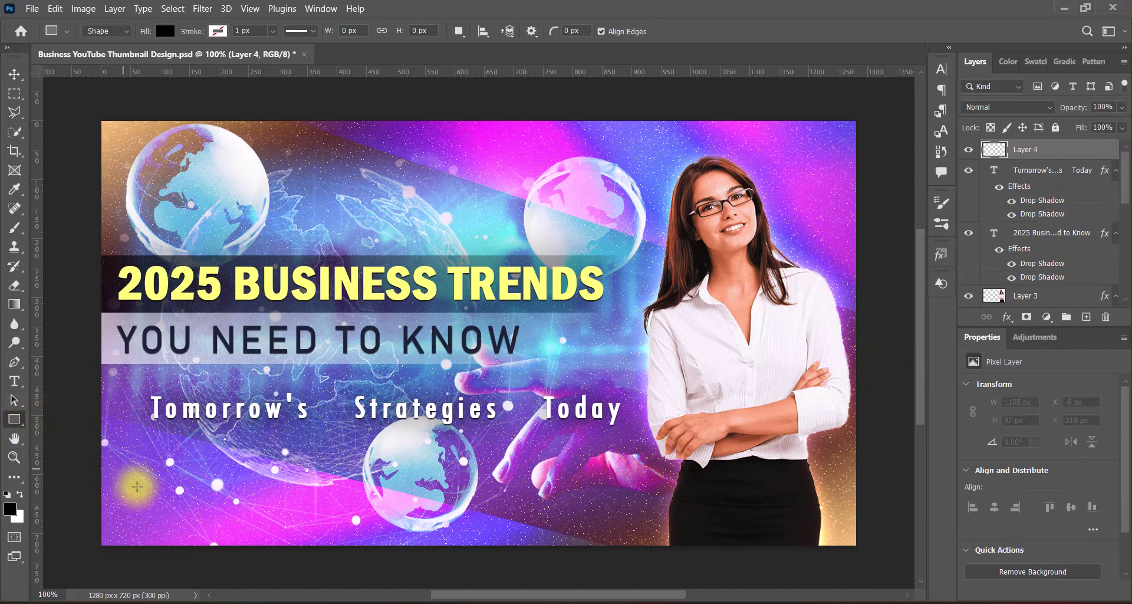
left_click_drag(143, 474, 234, 491)
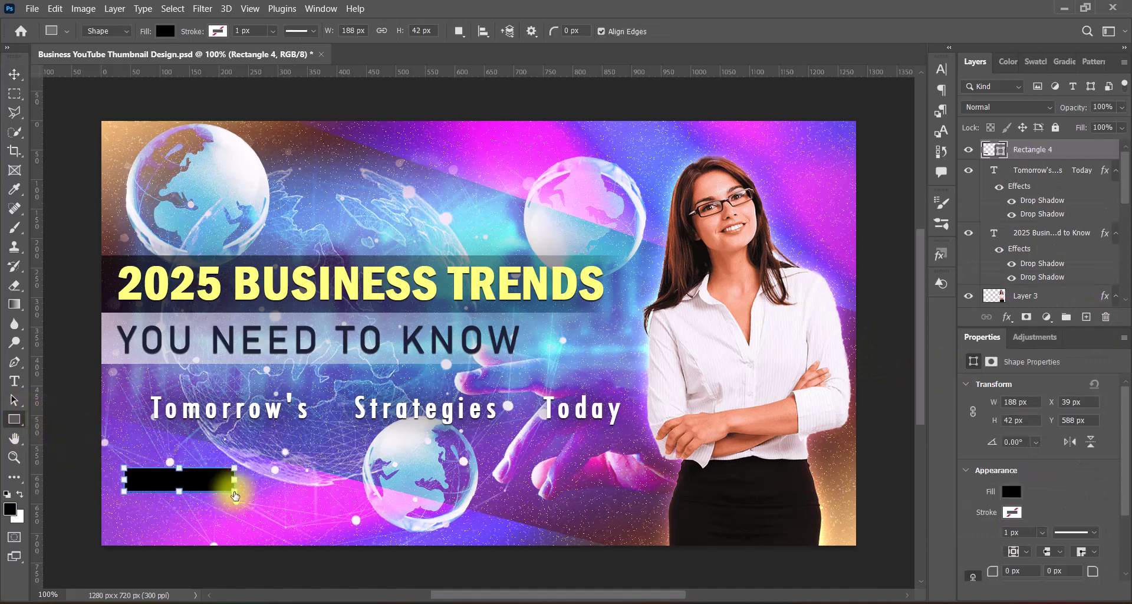
scroll(1023, 489, "down", 3)
left_click_drag(1024, 489, 983, 490)
type("21")
key("Return")
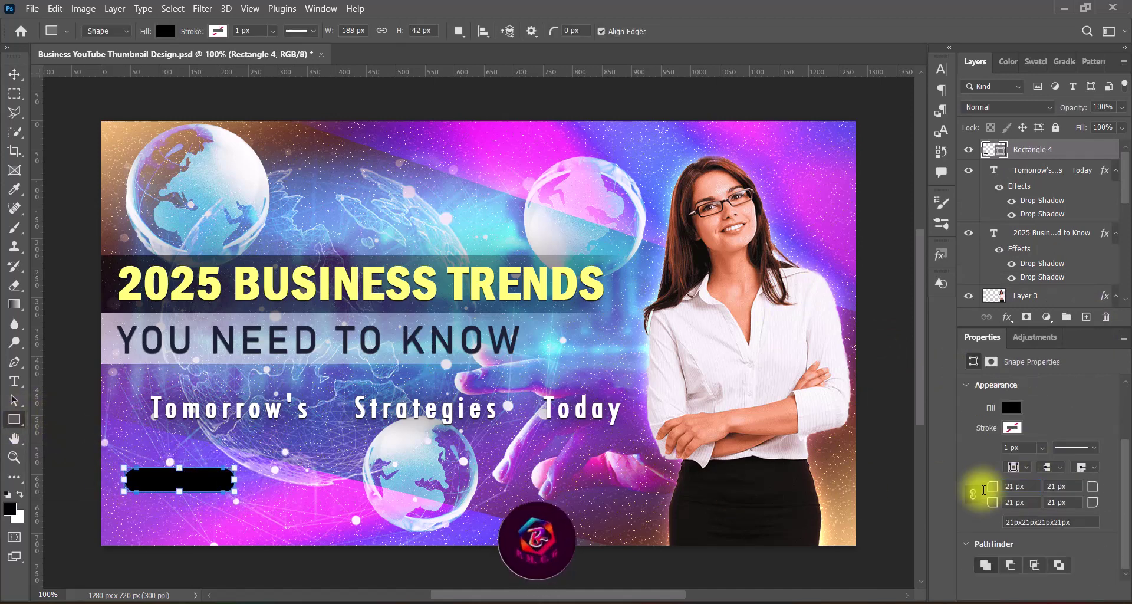
key("v")
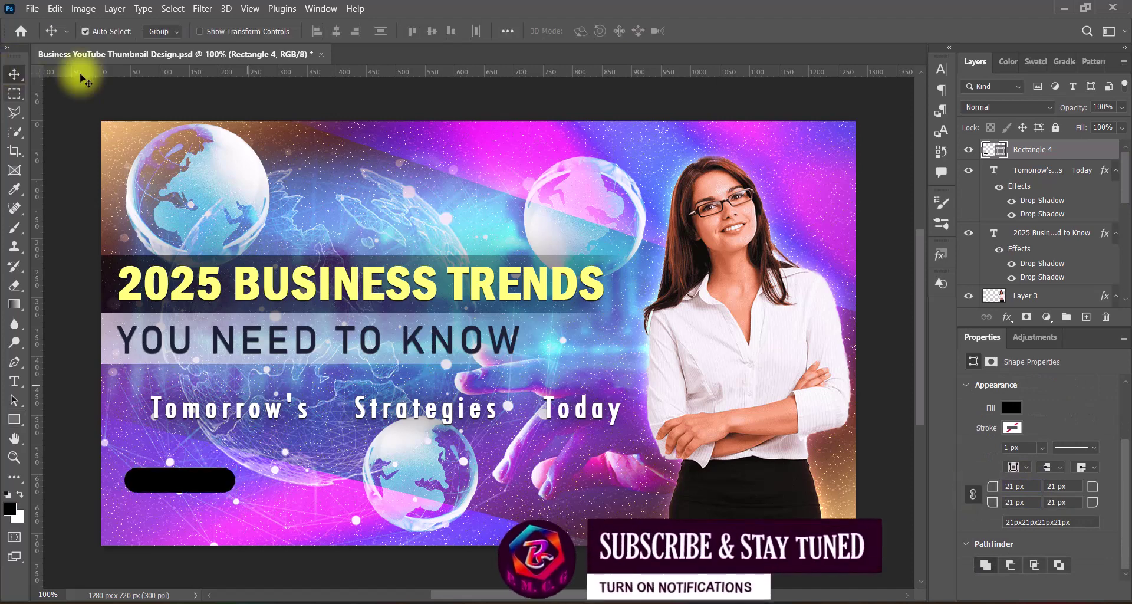
Step: Recolor the rounded rectangle dark blue (#2f3463) by sampling colors from the artwork
double_click(994, 149)
left_click(521, 202)
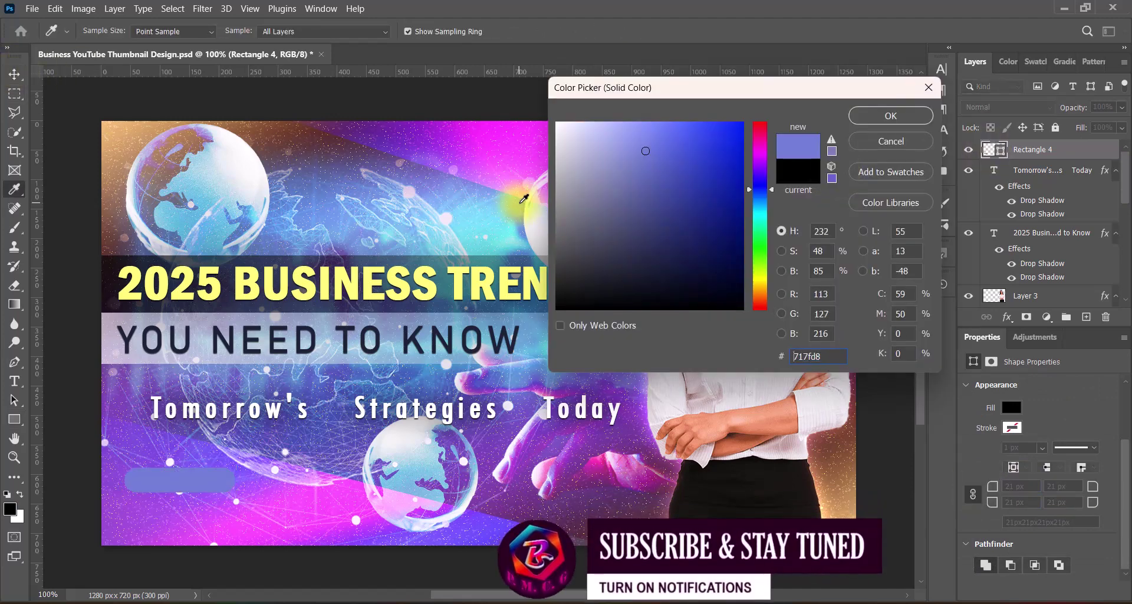
left_click(388, 382)
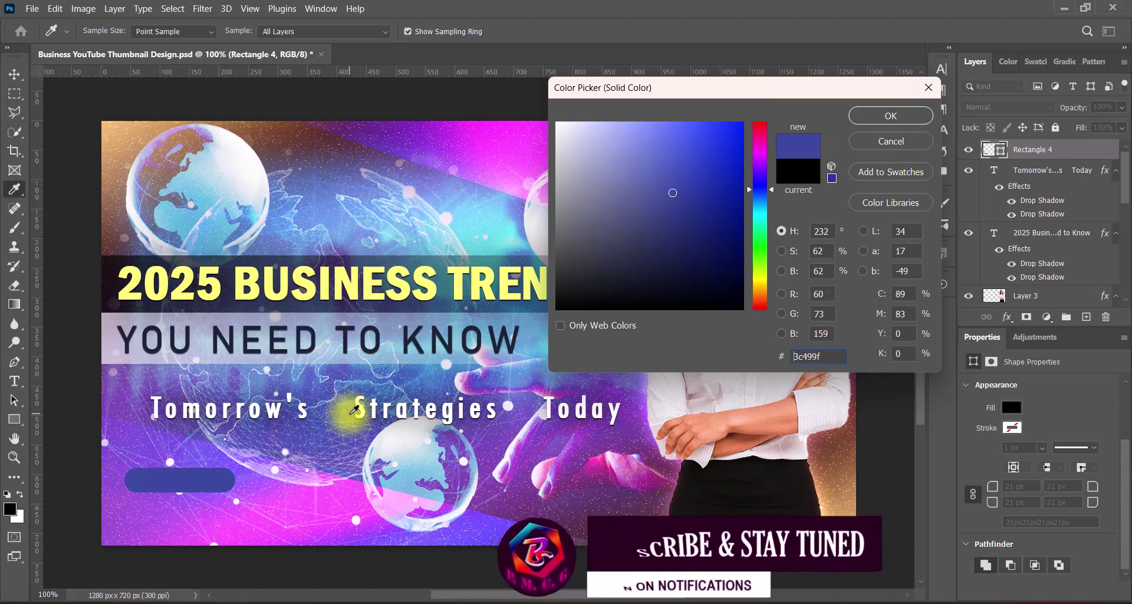
left_click(537, 262)
left_click(387, 306)
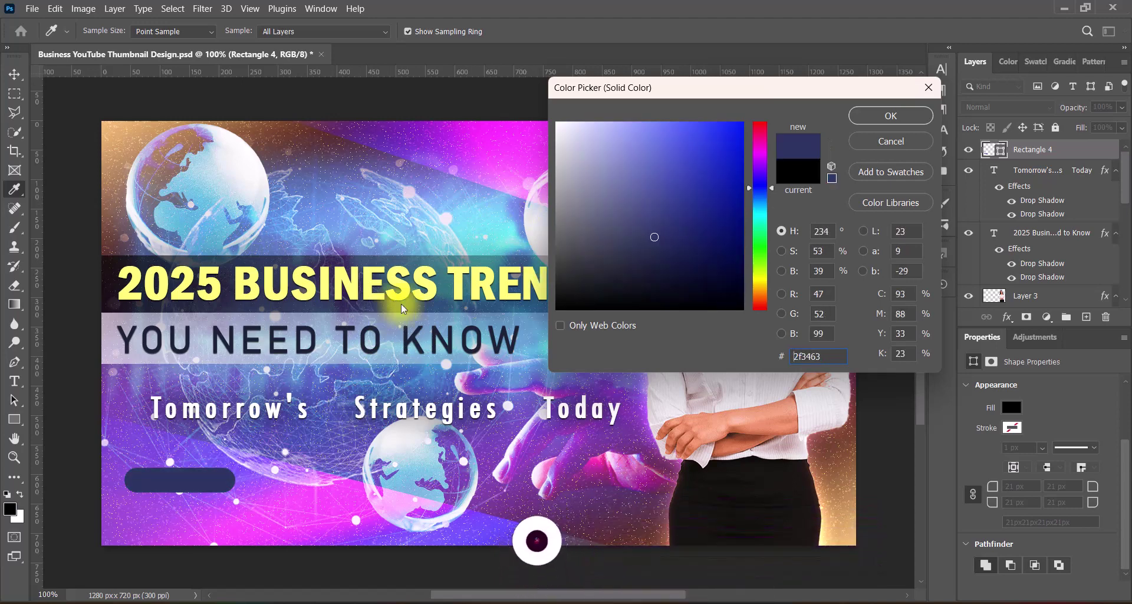
left_click(871, 121)
Step: Give the dark blue pill shape a white Hard Mix outer glow with 75% opacity and a 60% range
right_click(1037, 149)
left_click(990, 147)
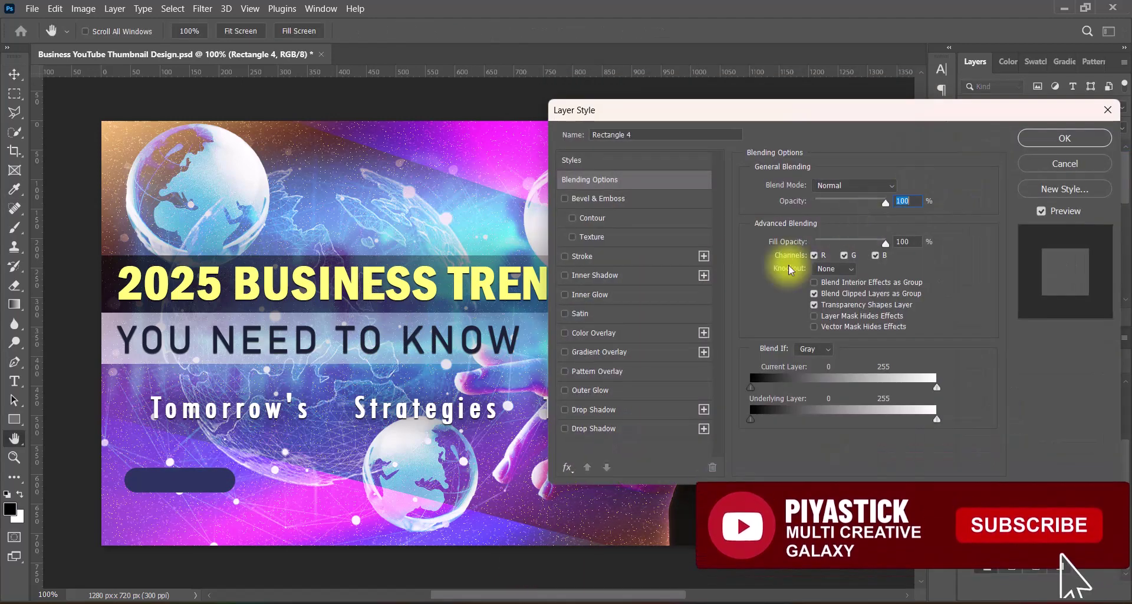
left_click(581, 390)
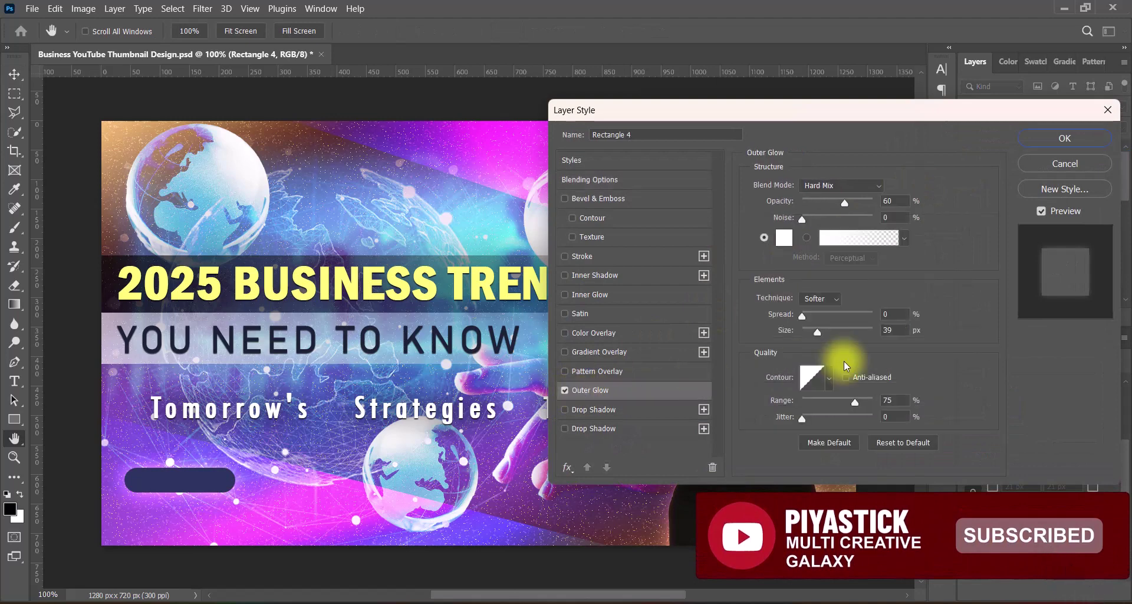
double_click(890, 200)
type("75")
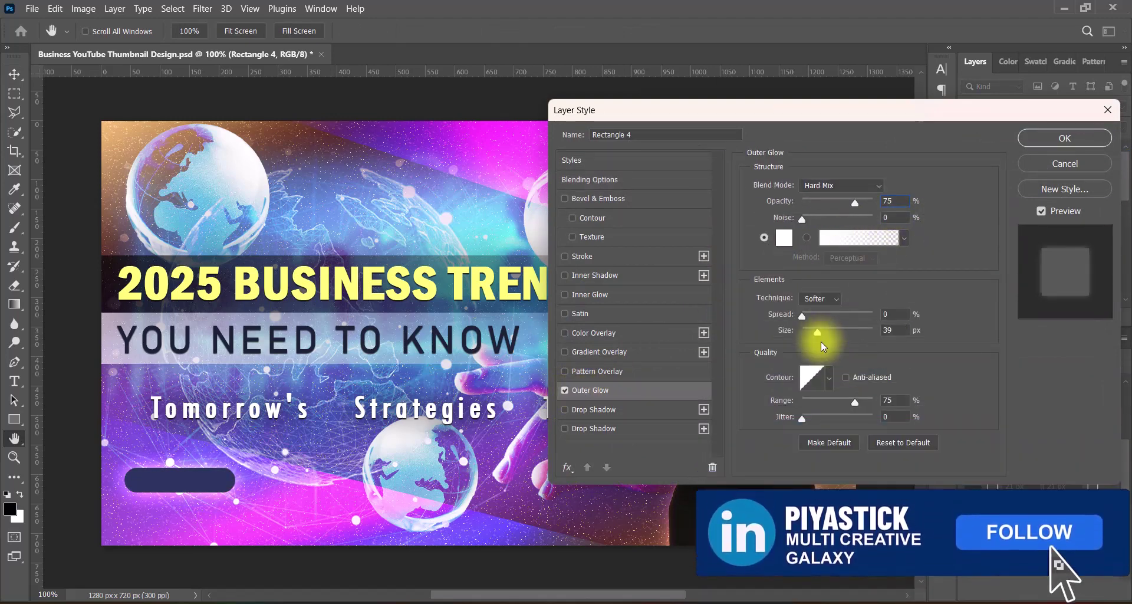
double_click(894, 400)
type("60")
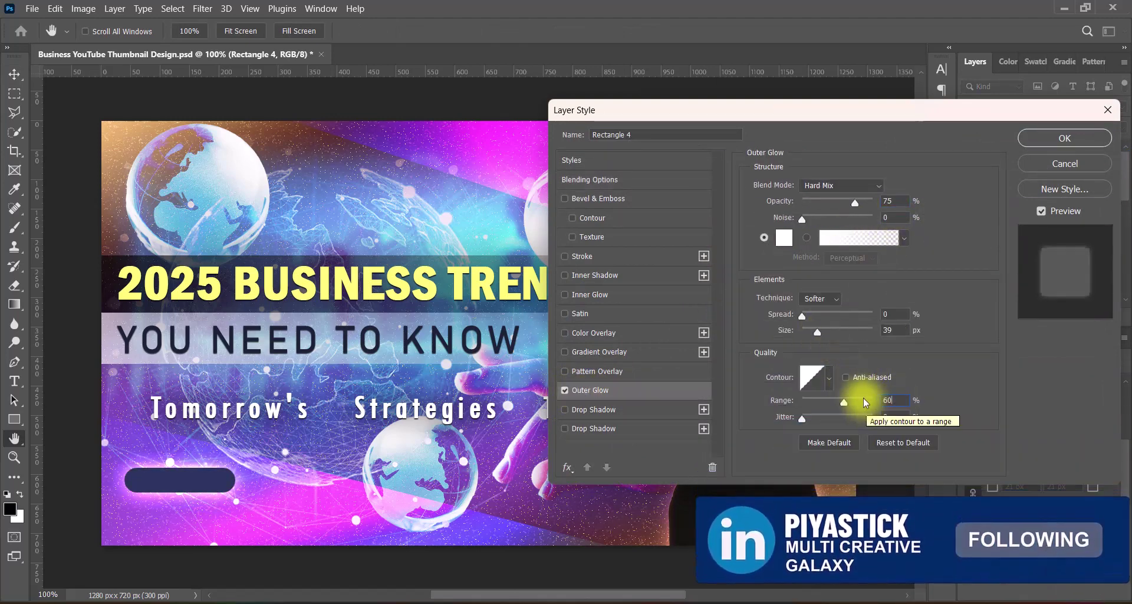
Step: Set the outer glow to 15 px size and 100% opacity, apply it and shift the pill slightly left and down
left_click_drag(818, 331, 811, 331)
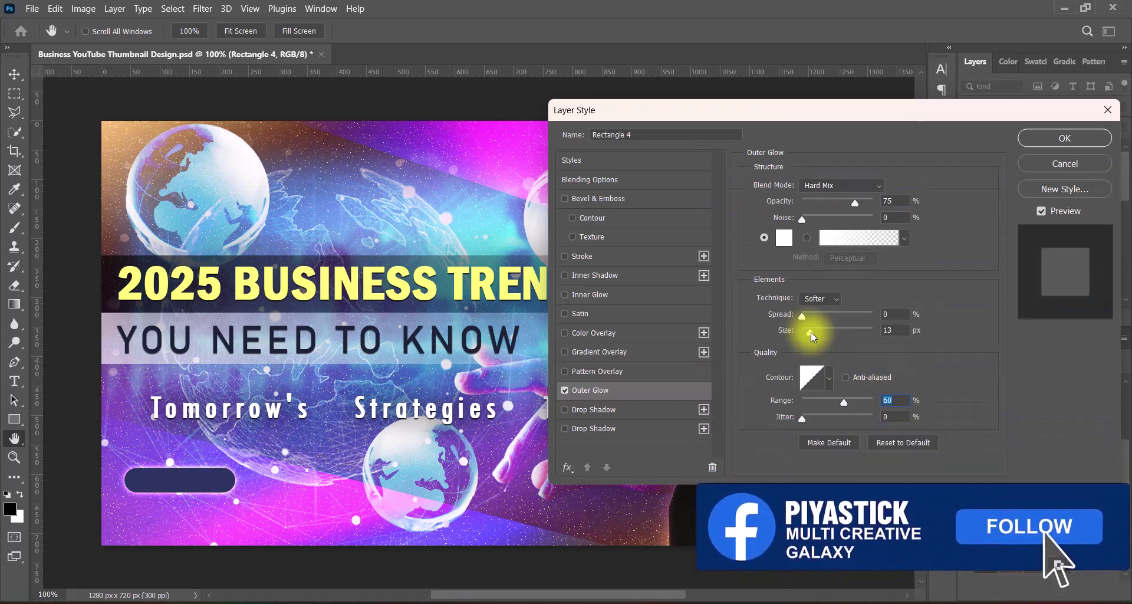
left_click(889, 331)
key("BackSpace")
type("5")
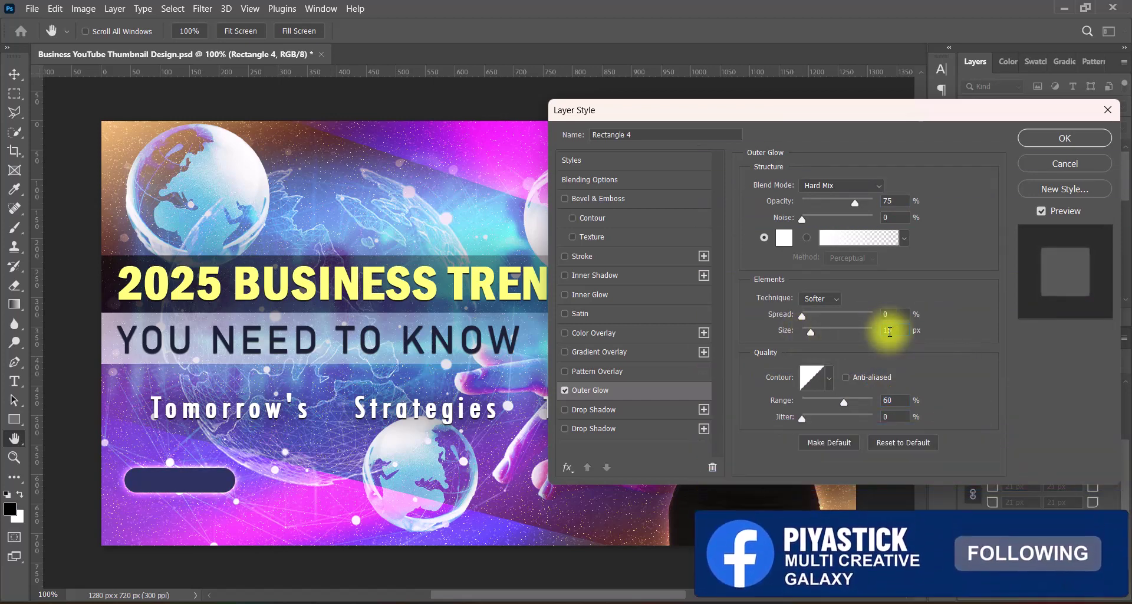
left_click_drag(855, 203, 892, 204)
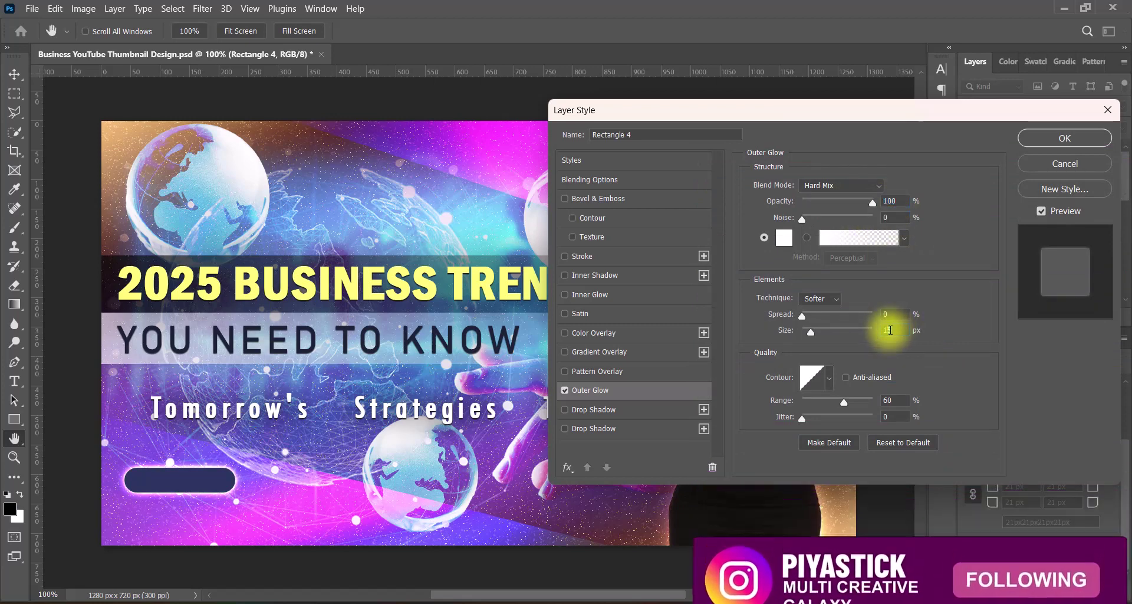
left_click(1064, 138)
left_click_drag(194, 482, 181, 489)
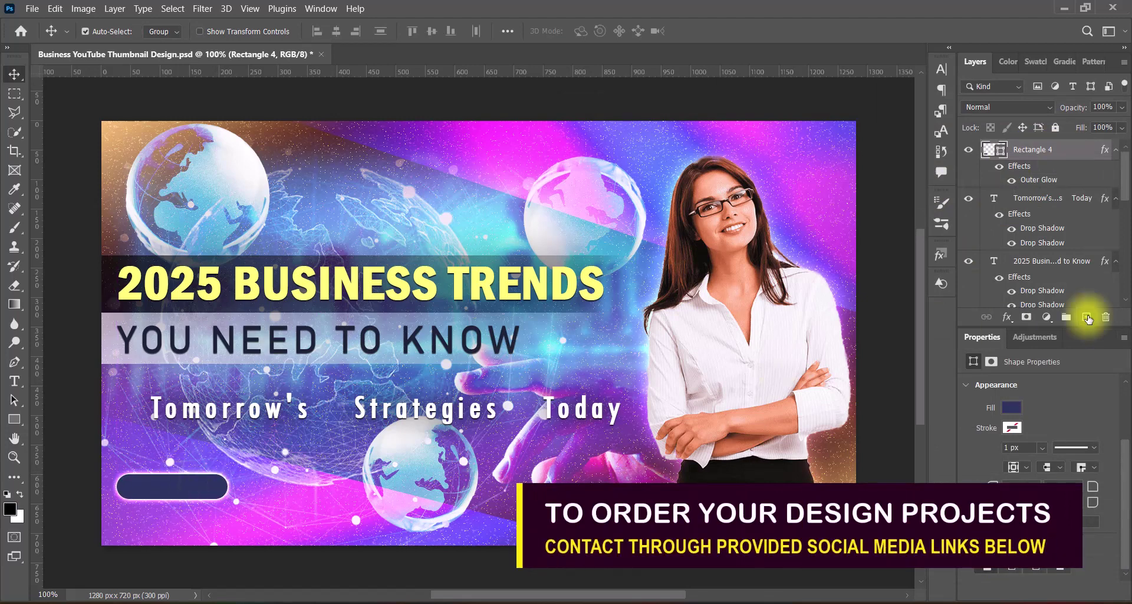
Step: On a new layer, start a Bahnschrift text line over the dark blue pill
left_click(1086, 316)
left_click(14, 381)
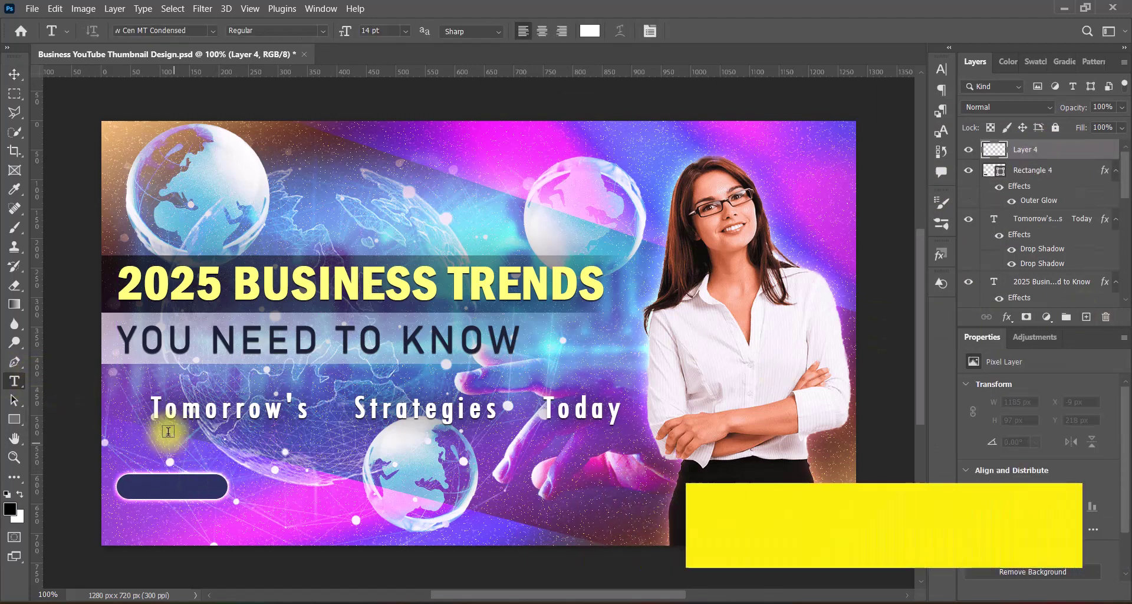
left_click(212, 30)
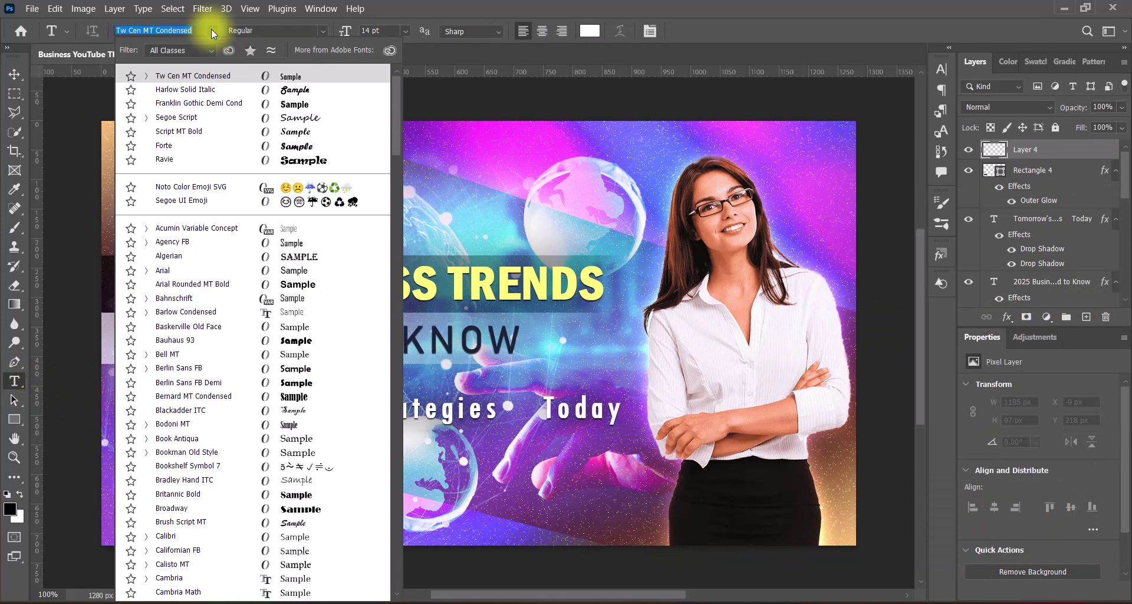
left_click(177, 298)
left_click(147, 486)
Step: Set the new text's tracking to 0 and its font style to SemiBold SemiCondensed
left_click(940, 70)
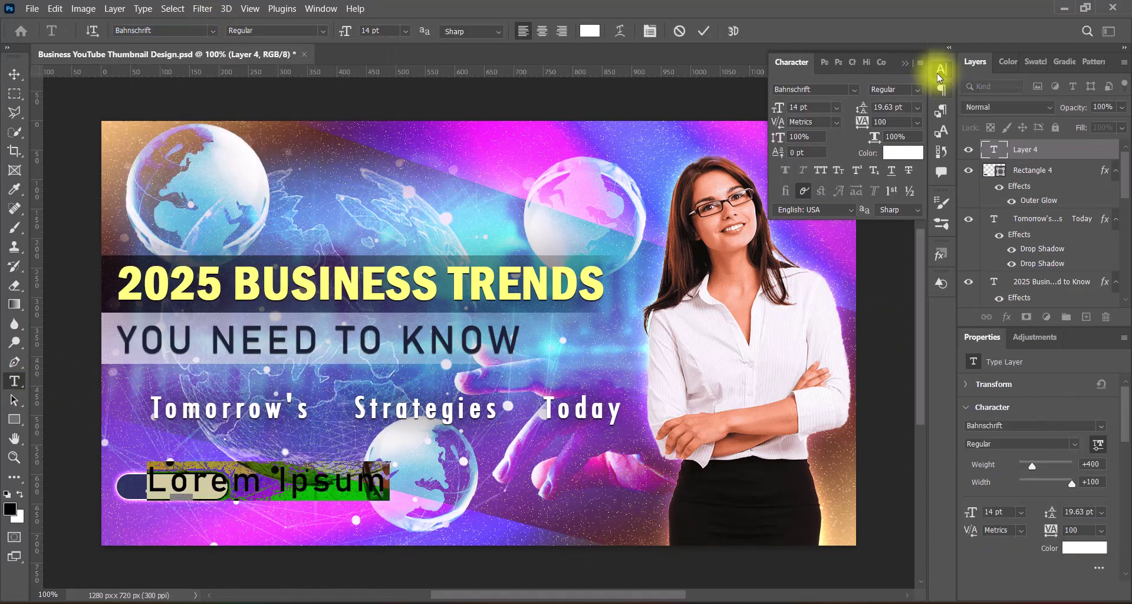
left_click(917, 122)
left_click(891, 213)
left_click(906, 62)
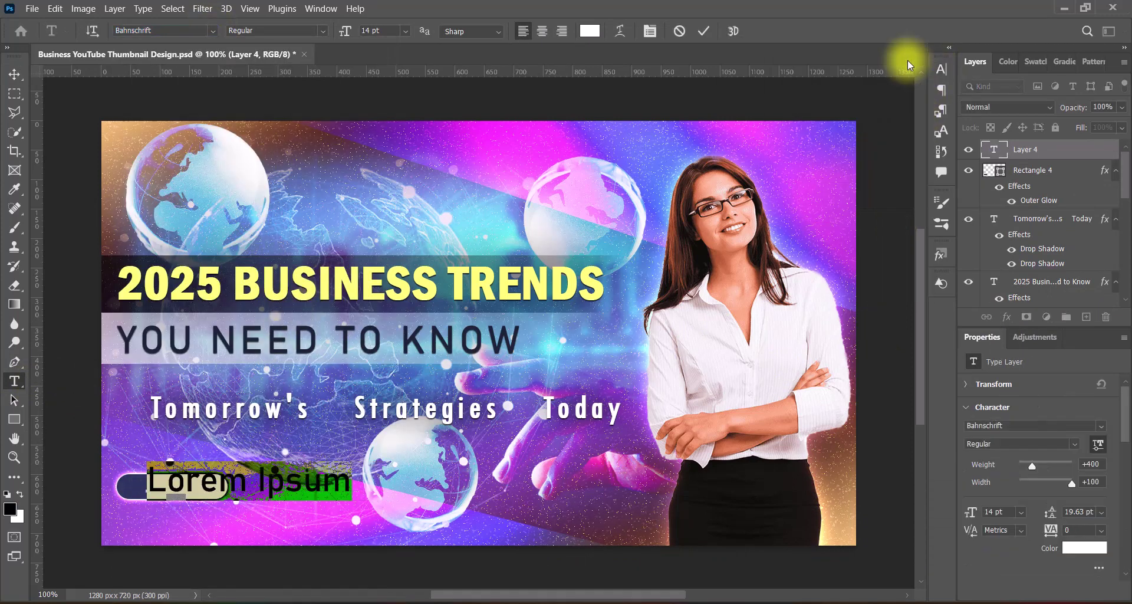
left_click(322, 31)
left_click(305, 162)
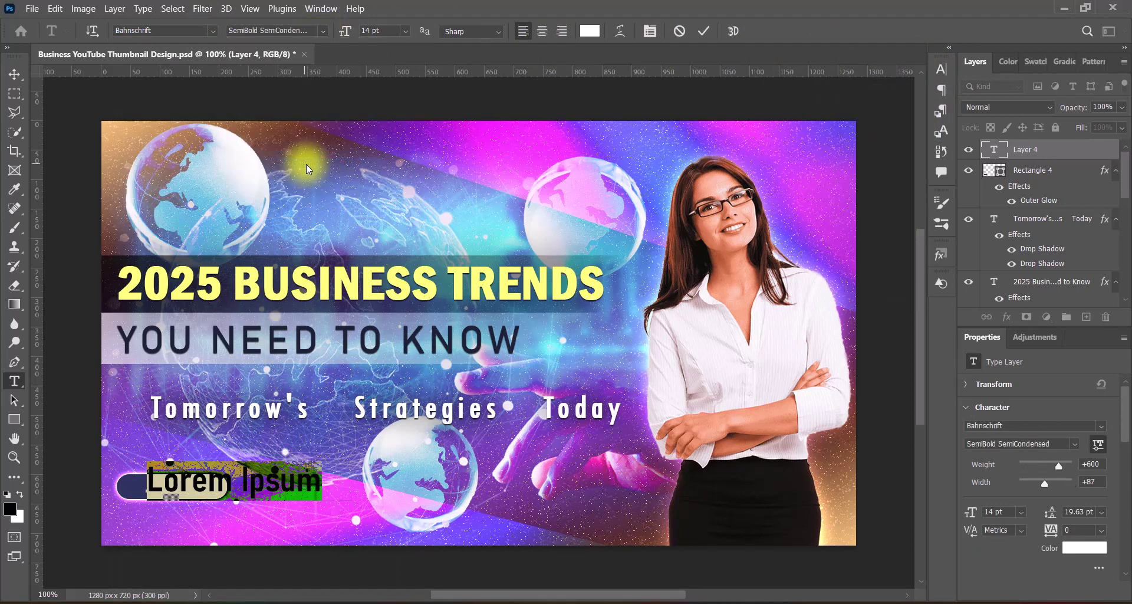
Step: Write "Subscribe" at 7 pt, commit the text and center it on the dark blue pill
left_click(405, 31)
left_click(395, 74)
left_click(405, 31)
left_click(387, 87)
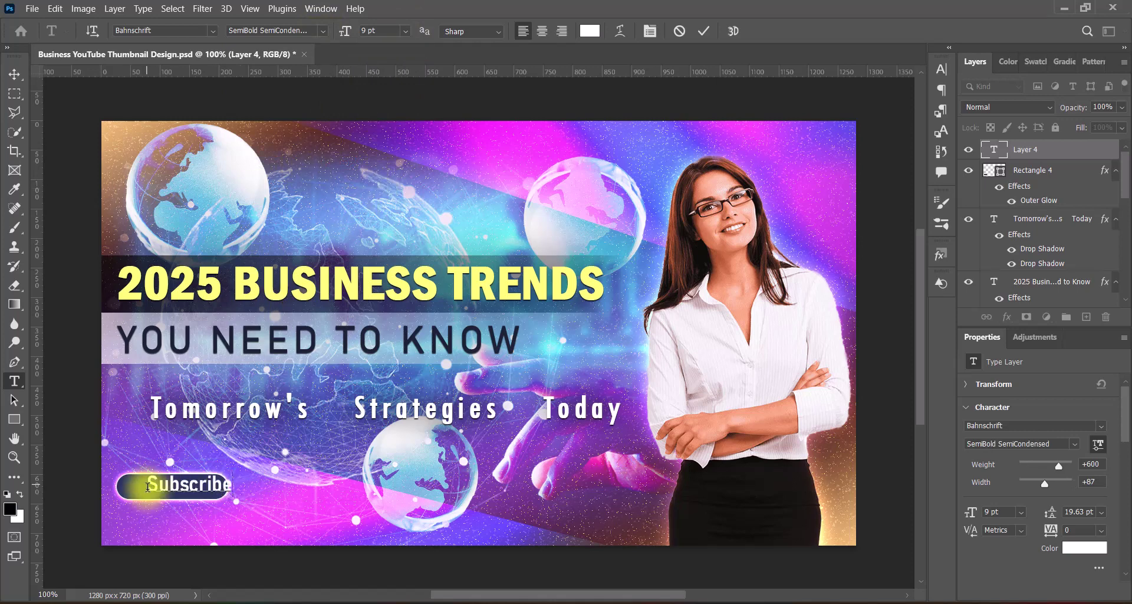
left_click_drag(146, 486, 232, 487)
left_click(405, 31)
left_click(395, 64)
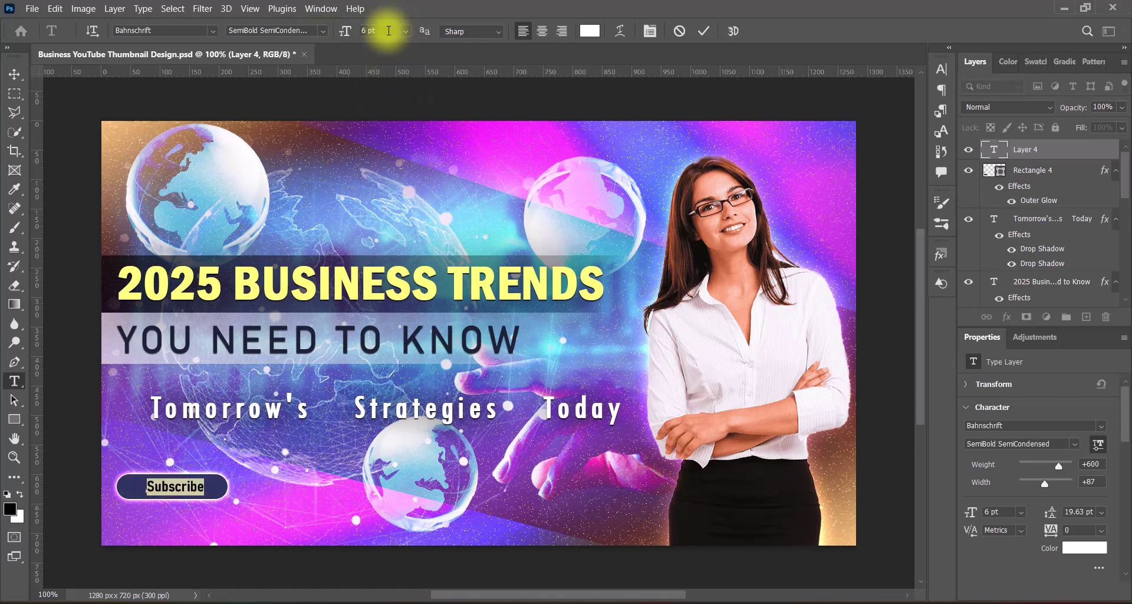
left_click(702, 31)
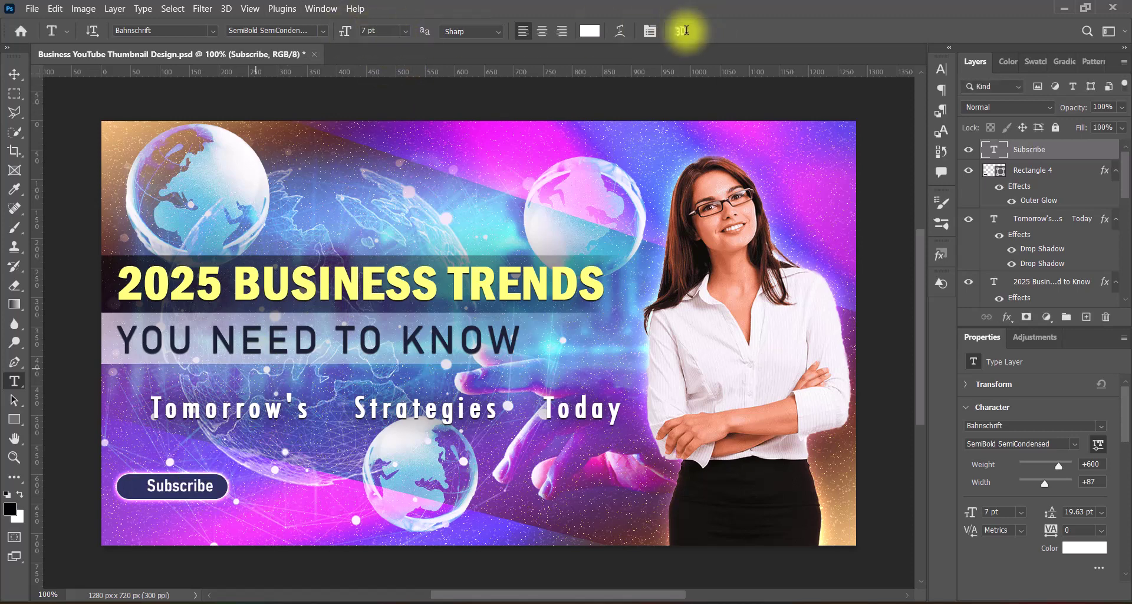
left_click(14, 74)
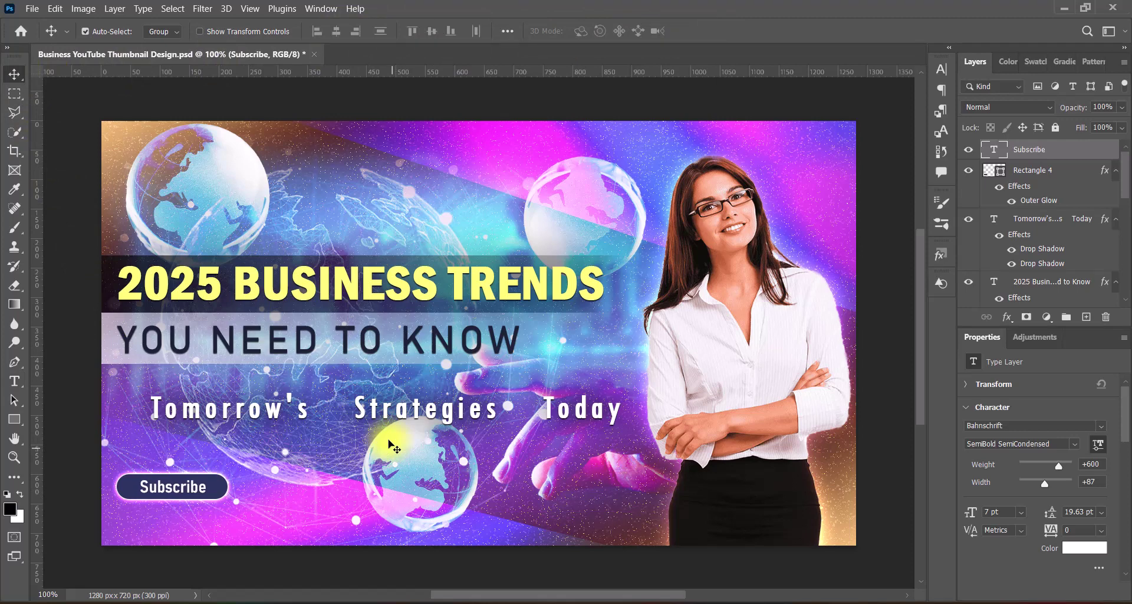
Step: Add a black drop shadow to the Subscribe text with 75% opacity, 2 px distance and 2 px size
right_click(991, 150)
left_click(991, 154)
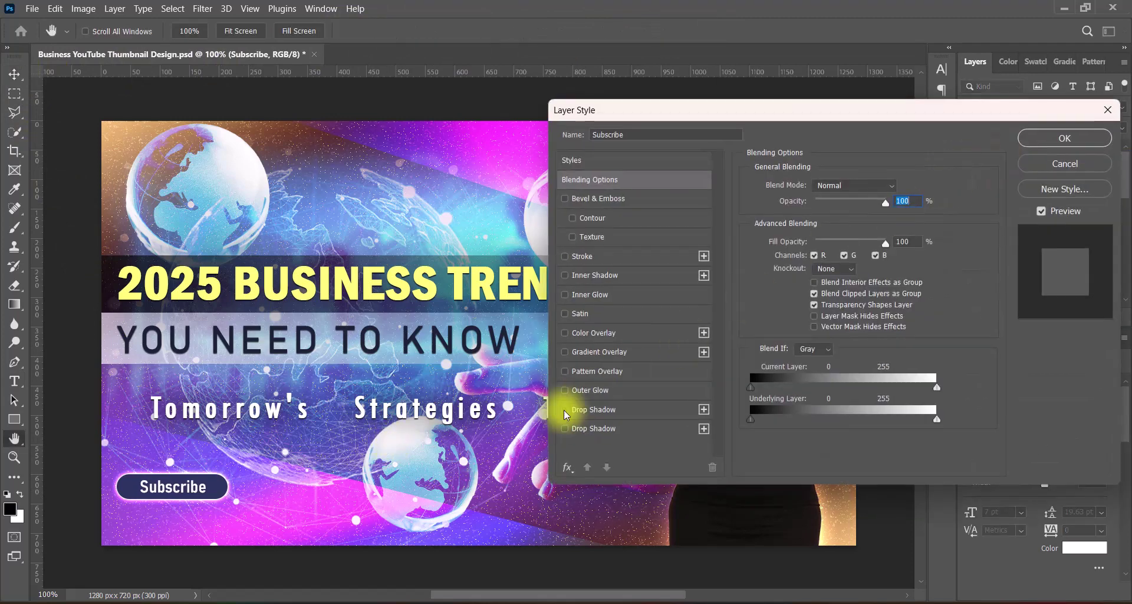
left_click(585, 411)
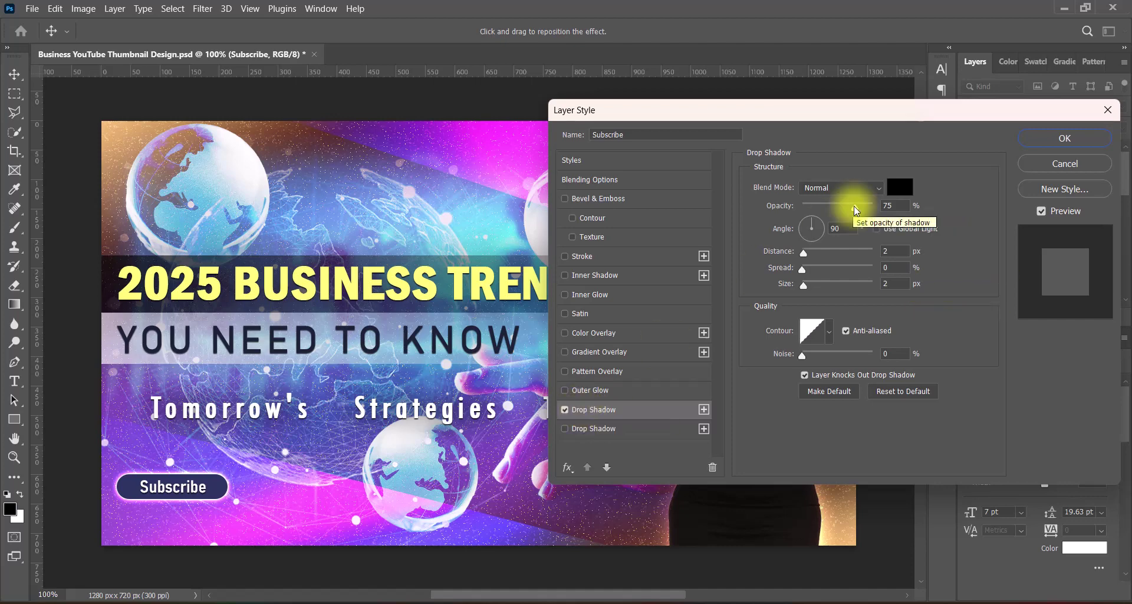
left_click(1072, 139)
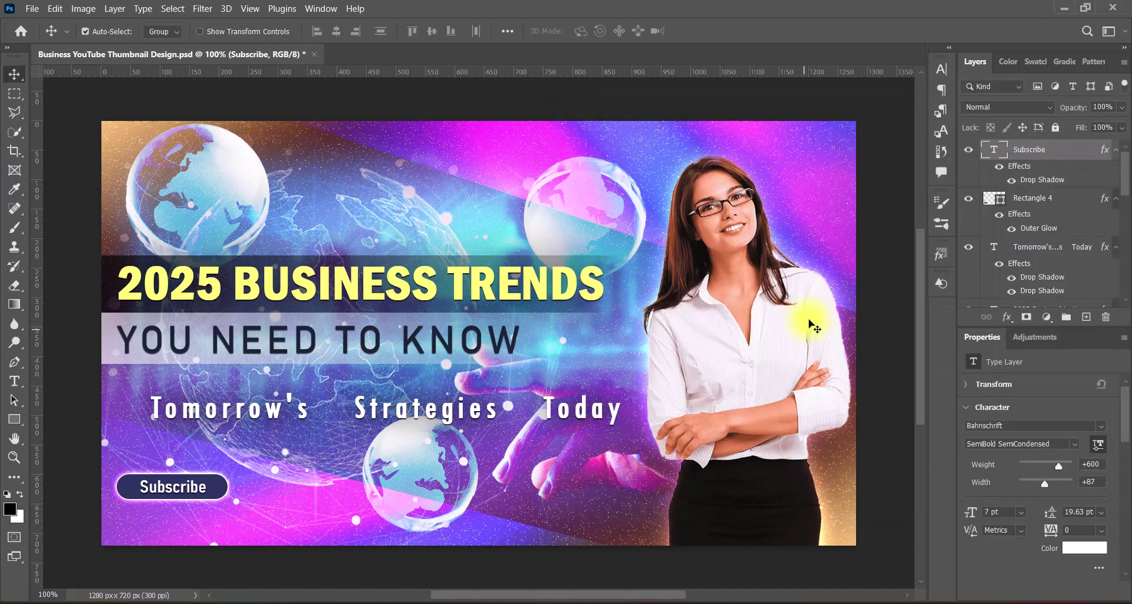
Step: On a new layer, write "To Our Channel" just right of the Subscribe pill
left_click(1085, 320)
left_click(15, 381)
left_click(245, 492)
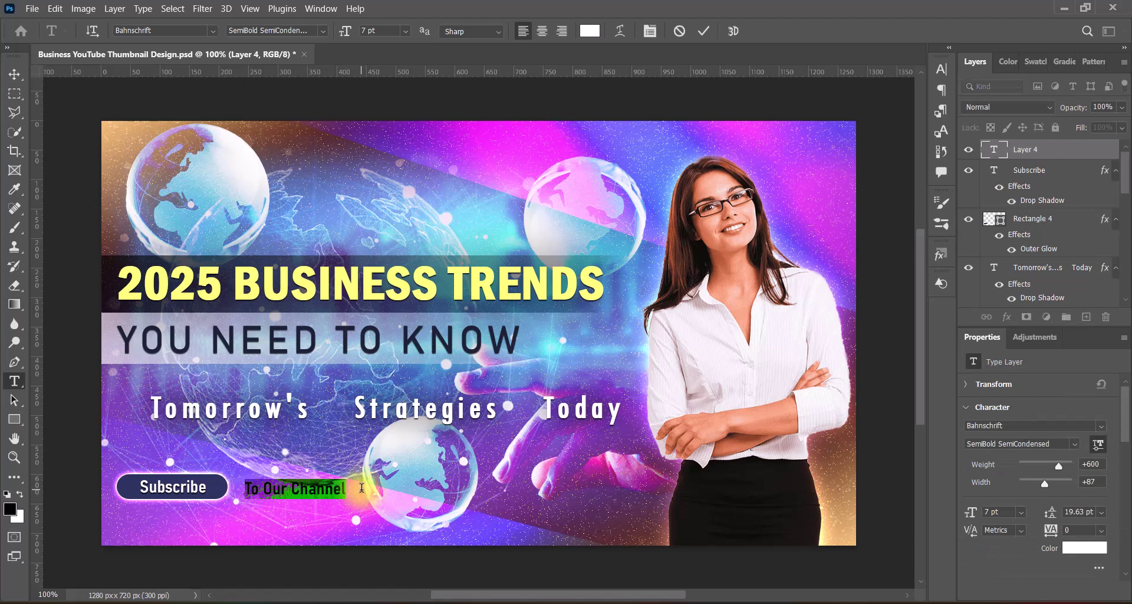
Step: Format "To Our Channel" as Bahnschrift Regular at 6 pt with Strong anti-aliasing
left_click(323, 30)
left_click(262, 139)
left_click(498, 32)
left_click(468, 76)
left_click(405, 30)
left_click(384, 45)
Step: Color the "To Our Channel" text bright yellow, starting from the headline's sampled yellow
left_click(588, 34)
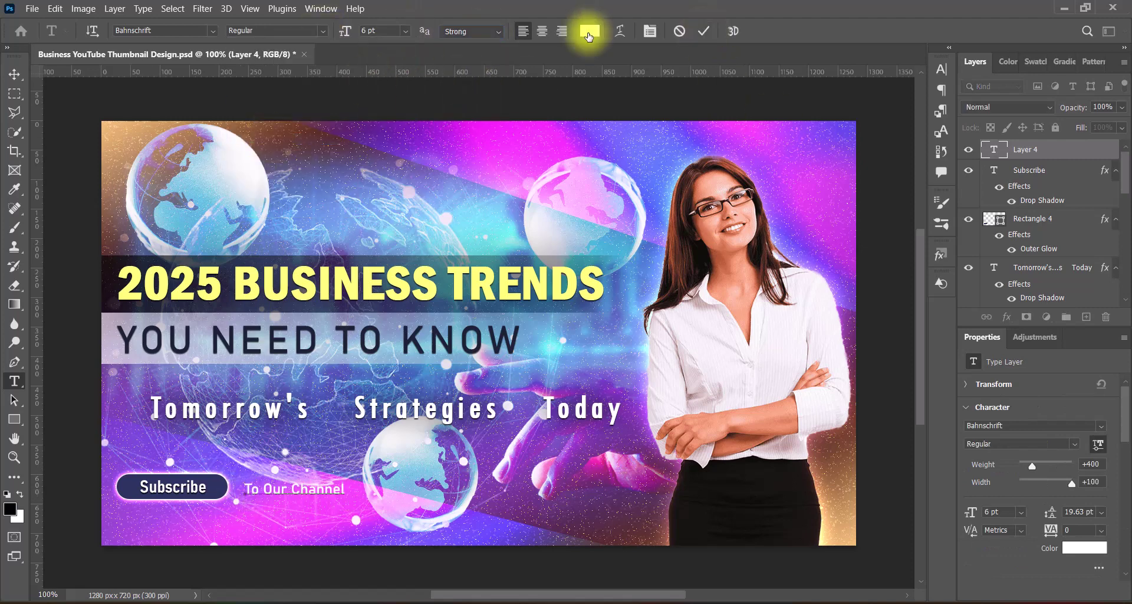
left_click(488, 286)
left_click_drag(731, 153, 755, 106)
left_click(890, 116)
Step: Apply two drop shadows to "To Our Channel", slightly reducing the size of the second, 100% opacity shadow
double_click(993, 149)
left_click(566, 409)
left_click(583, 431)
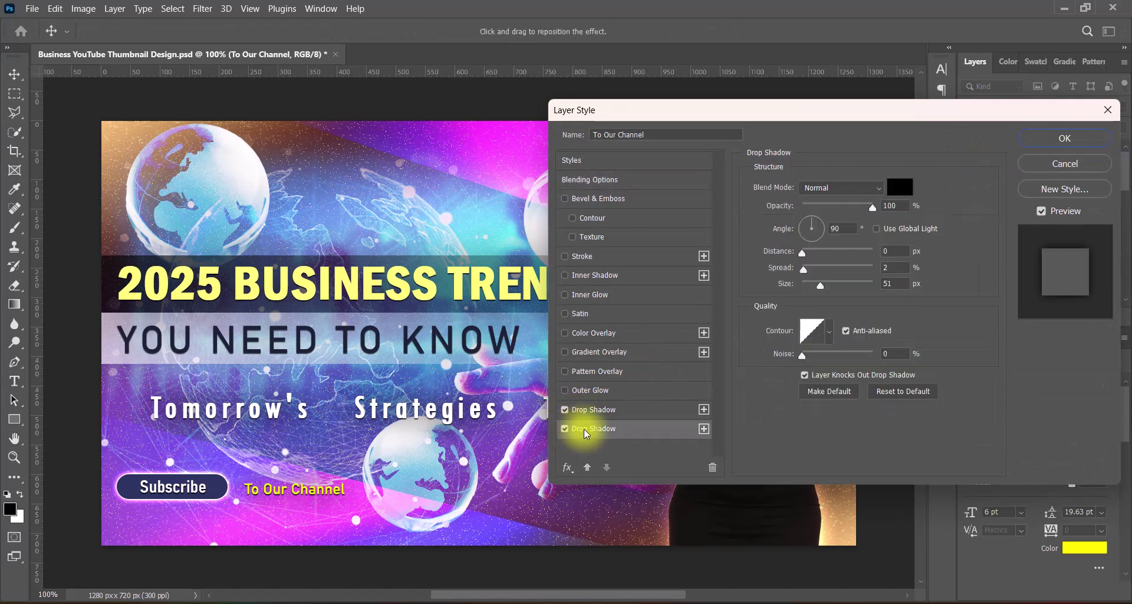
left_click_drag(820, 286, 817, 287)
left_click(1026, 141)
Step: Set the tracking of "To Our Channel" to 50, align the text beside the Subscribe pill and save the document
left_click(15, 75)
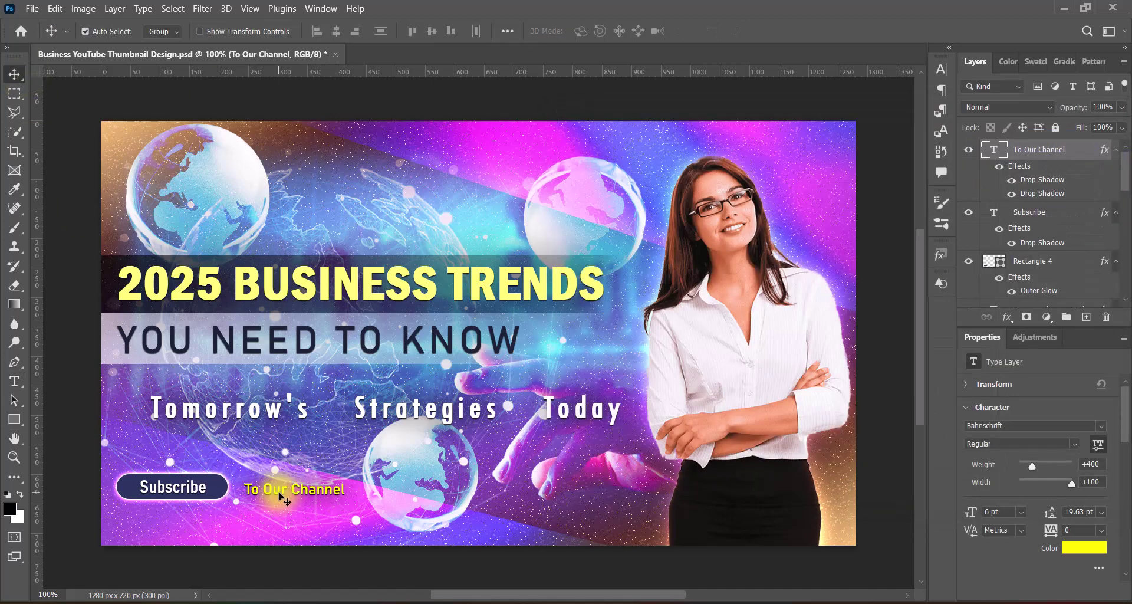
left_click_drag(279, 492, 333, 489)
double_click(322, 487)
left_click(941, 69)
left_click(923, 121)
left_click(900, 262)
left_click(15, 75)
left_click(941, 69)
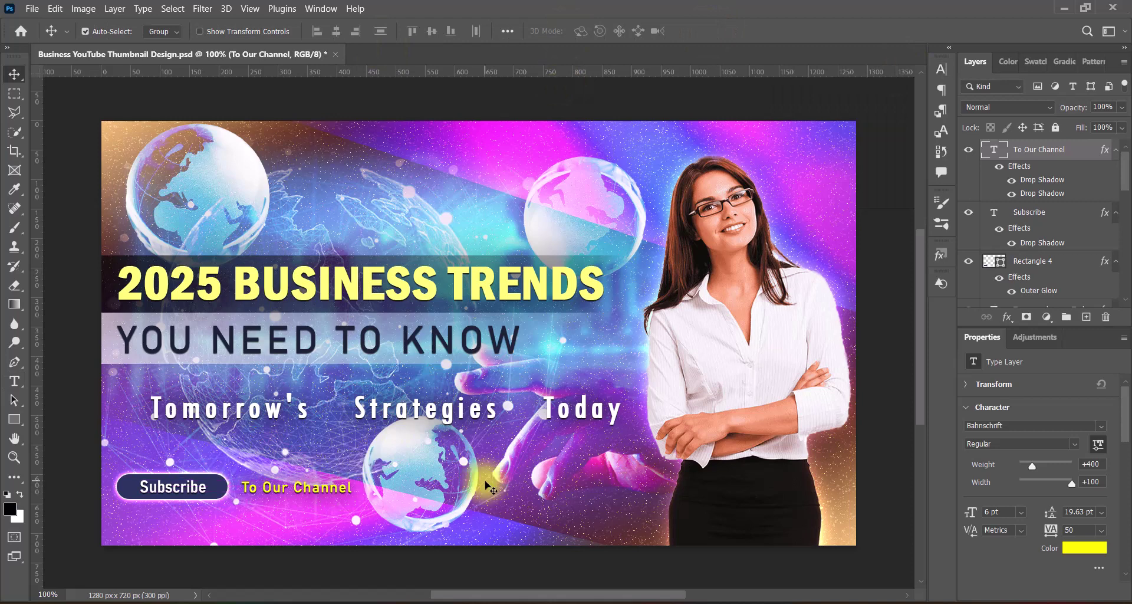
left_click(874, 422)
key("ctrl+s")
Step: Scale the added red bell icon to about 55 × 55 px, tilt it and place it right after "To Our Channel"
key("ctrl+t")
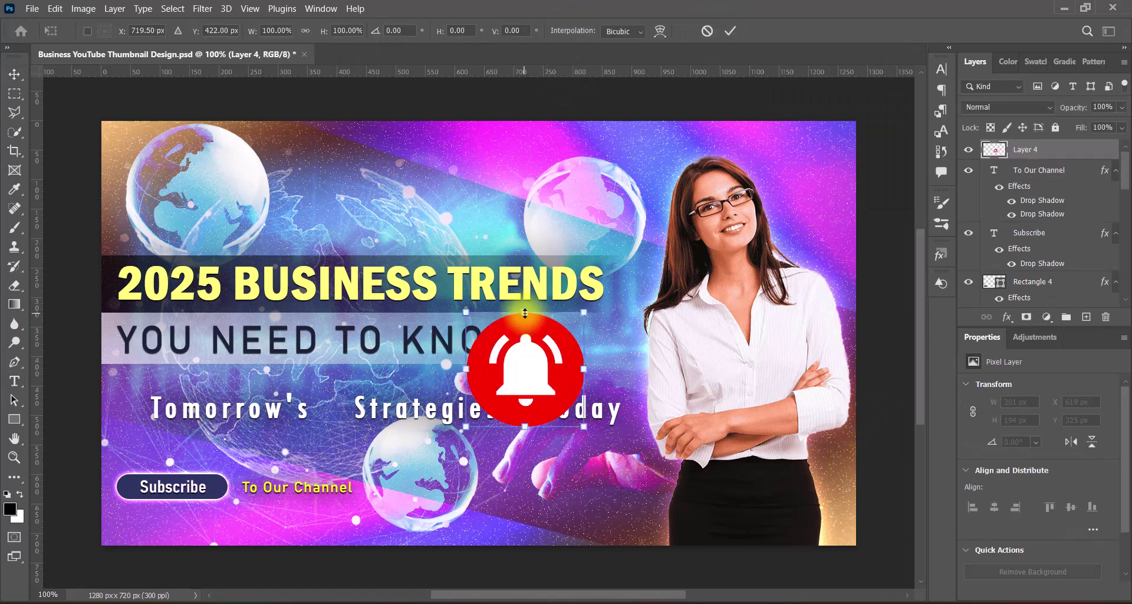
left_click_drag(526, 312, 525, 377)
left_click_drag(527, 408, 369, 456)
left_click_drag(380, 479, 372, 469)
key("Return")
left_click_drag(524, 383, 595, 341)
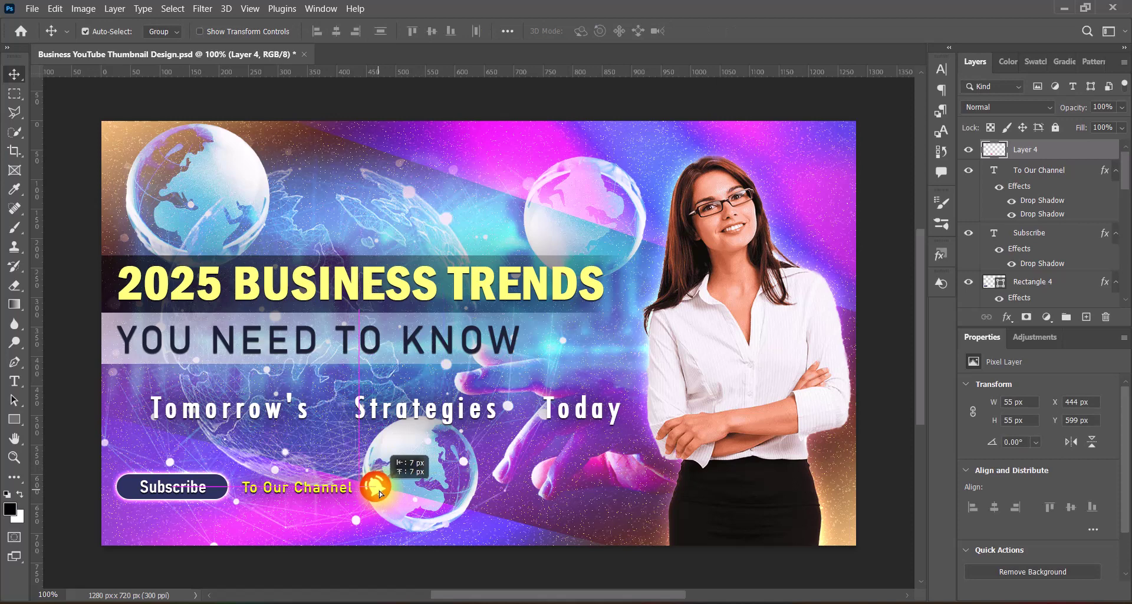
left_click_drag(380, 492, 379, 489)
Step: Add a stroke and a white Hard Mix outer glow at 100% opacity to the red bell icon, adjusting the glow's size
left_click(84, 9)
left_click(278, 41)
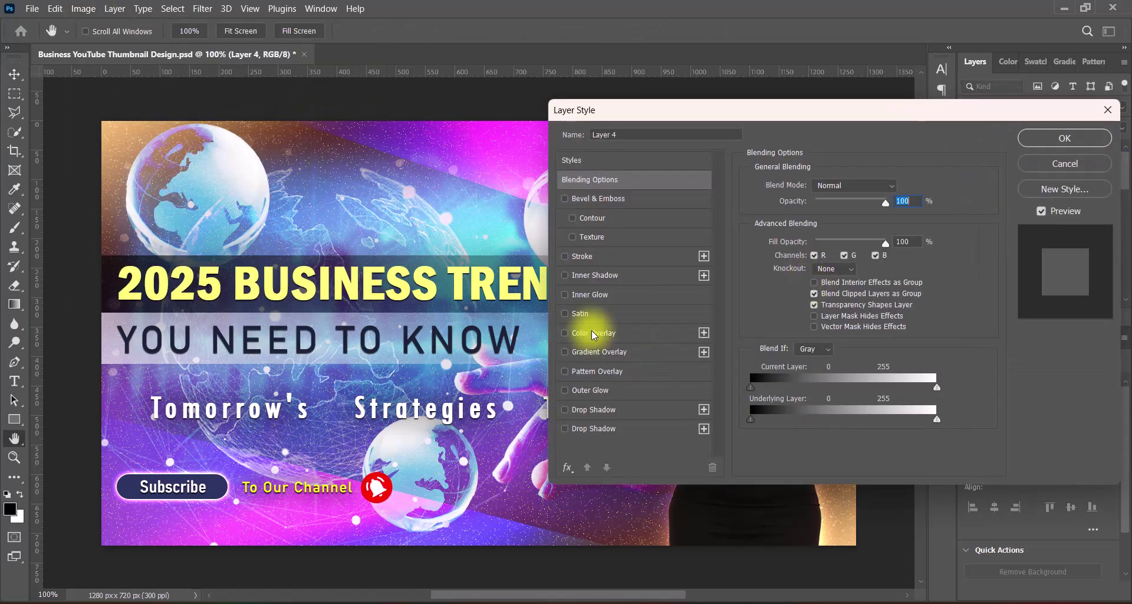
left_click(582, 256)
left_click(842, 218)
left_click(819, 231)
left_click(585, 390)
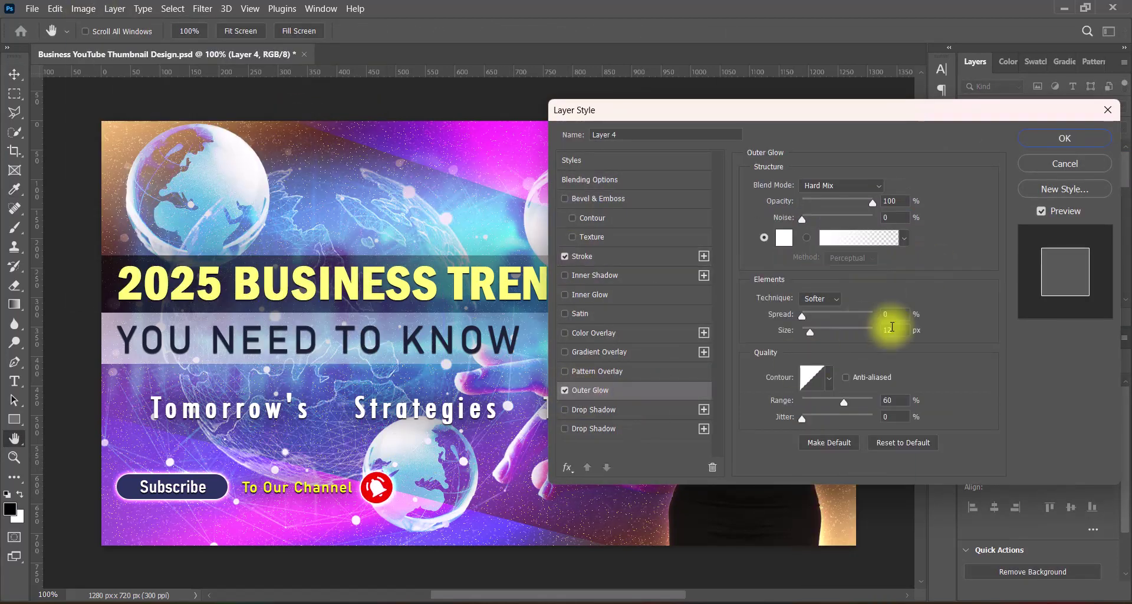
left_click_drag(892, 331, 856, 335)
left_click(1040, 142)
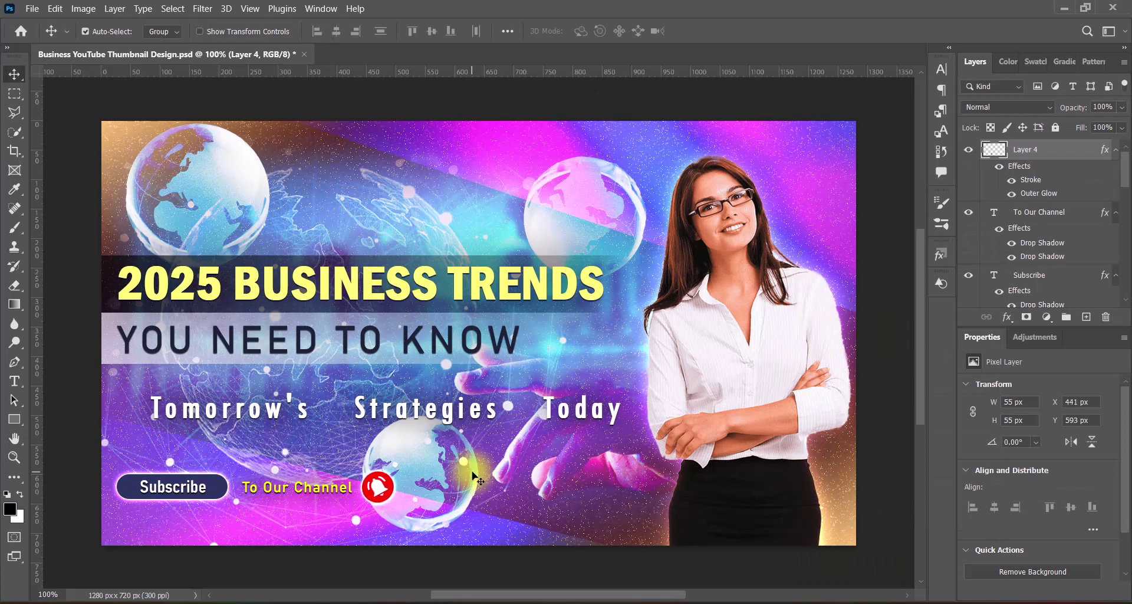
left_click(877, 454)
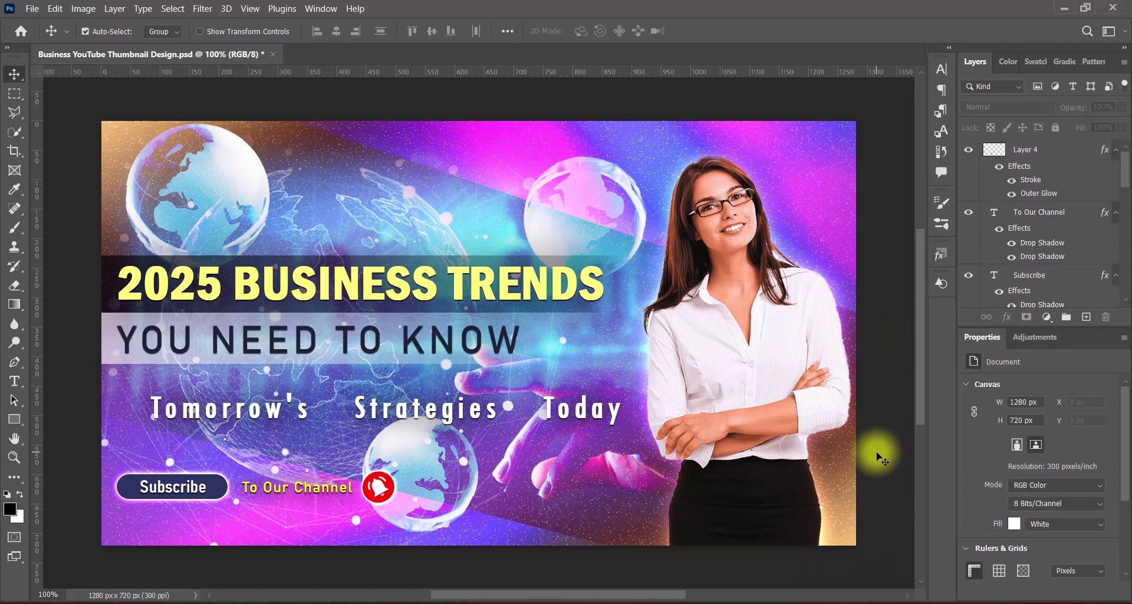
Step: Place the PMC GALAXY logo group in the thumbnail's upper-left corner, scale it down and nudge it upward
left_click_drag(468, 233, 190, 148)
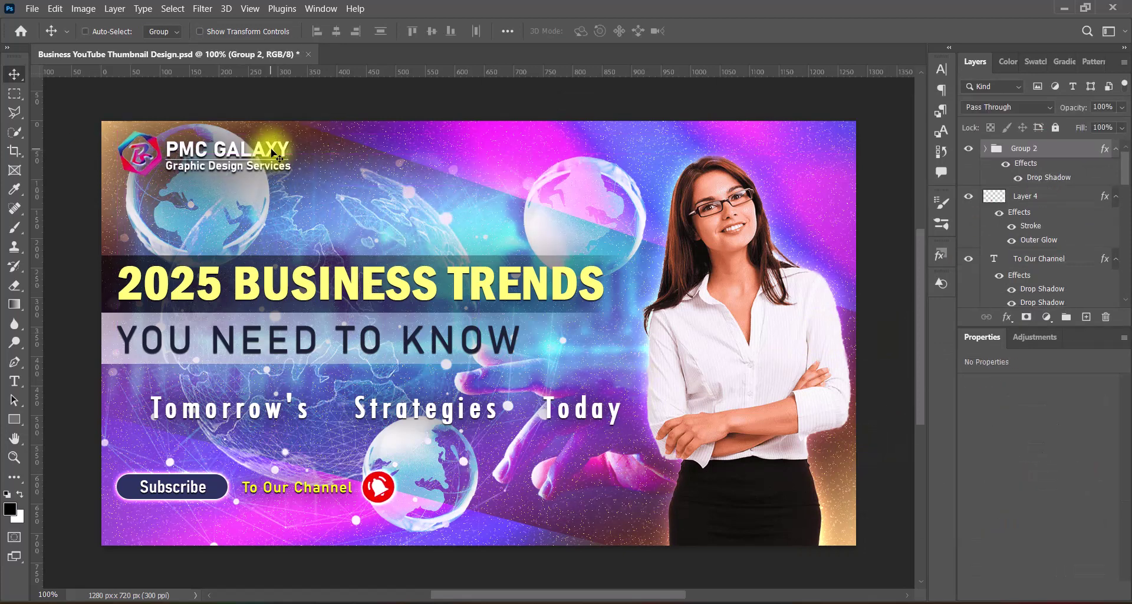
key("ctrl+t")
key("Return")
key("Up")
key("Up")
key("Up")
key("Up")
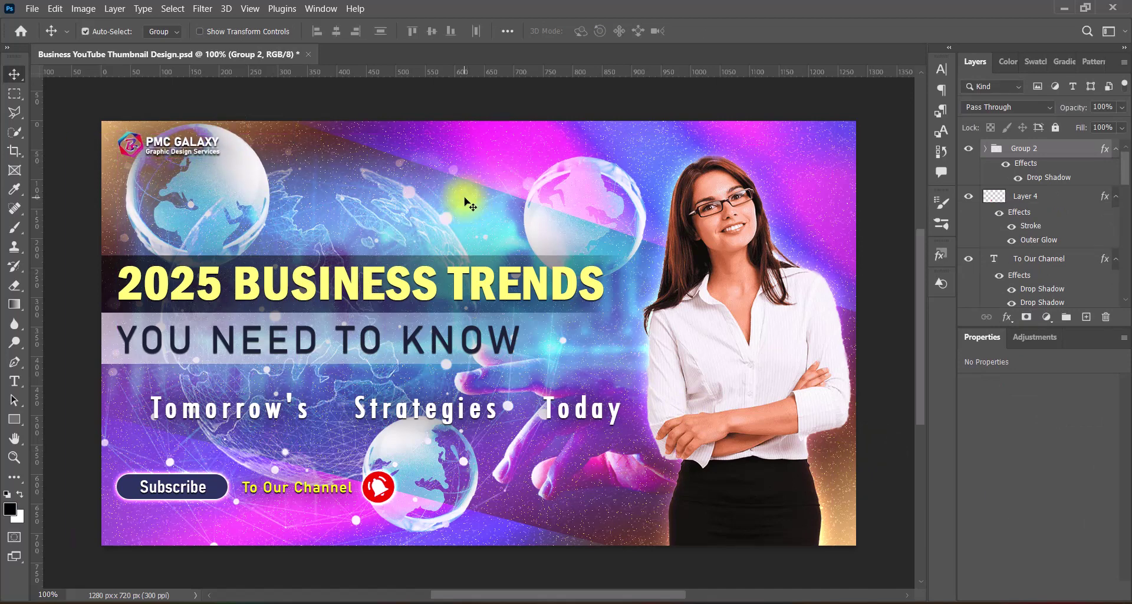
Step: Set the distance, spread and size of the logo group's drop shadow to 1
right_click(1033, 149)
left_click(1045, 157)
left_click(600, 407)
left_click_drag(839, 285, 867, 284)
type("111")
left_click(1058, 139)
Step: Set the logo text's drop shadow inside the group to 2 px distance, 3% spread and 2 px size
left_click(985, 149)
double_click(1032, 202)
type("322")
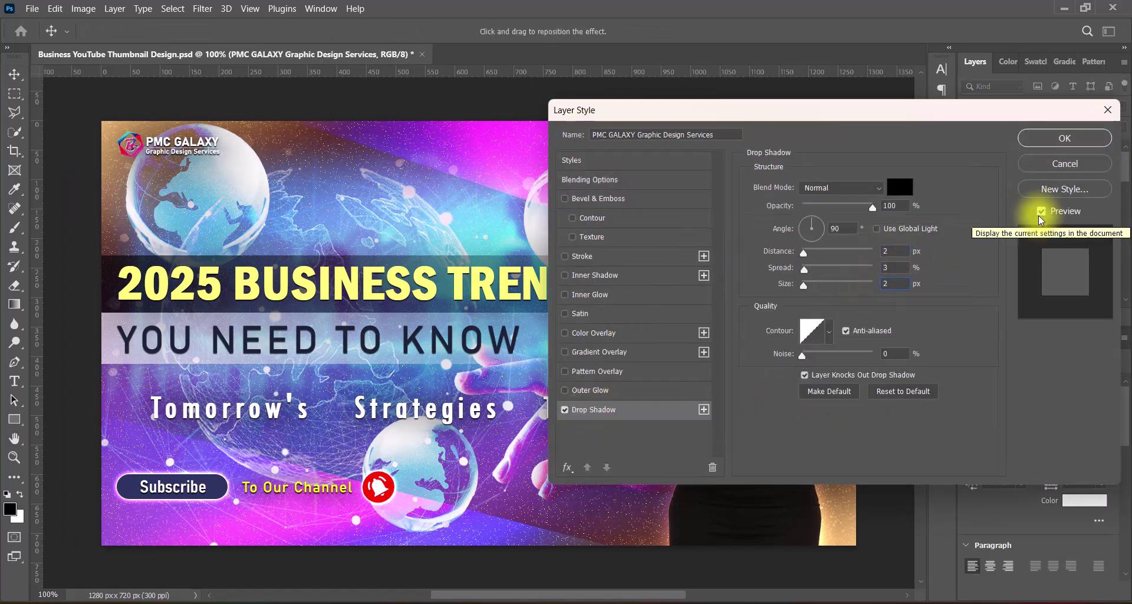
left_click(1051, 143)
Step: Adjust the logo emblem's drop shadow to 0% spread, 60% opacity and 1 px distance
double_click(1003, 245)
left_click(583, 411)
left_click_drag(804, 270, 801, 269)
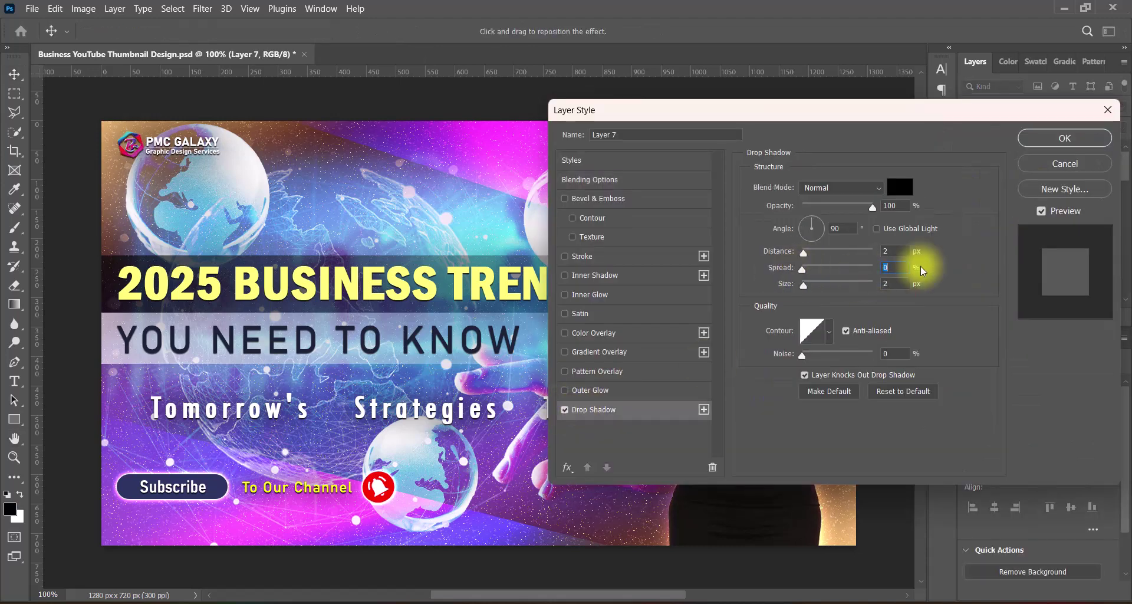
left_click_drag(896, 207, 873, 207)
type("60")
left_click_drag(891, 252, 869, 252)
type("1")
left_click_drag(902, 207, 847, 208)
left_click(1055, 140)
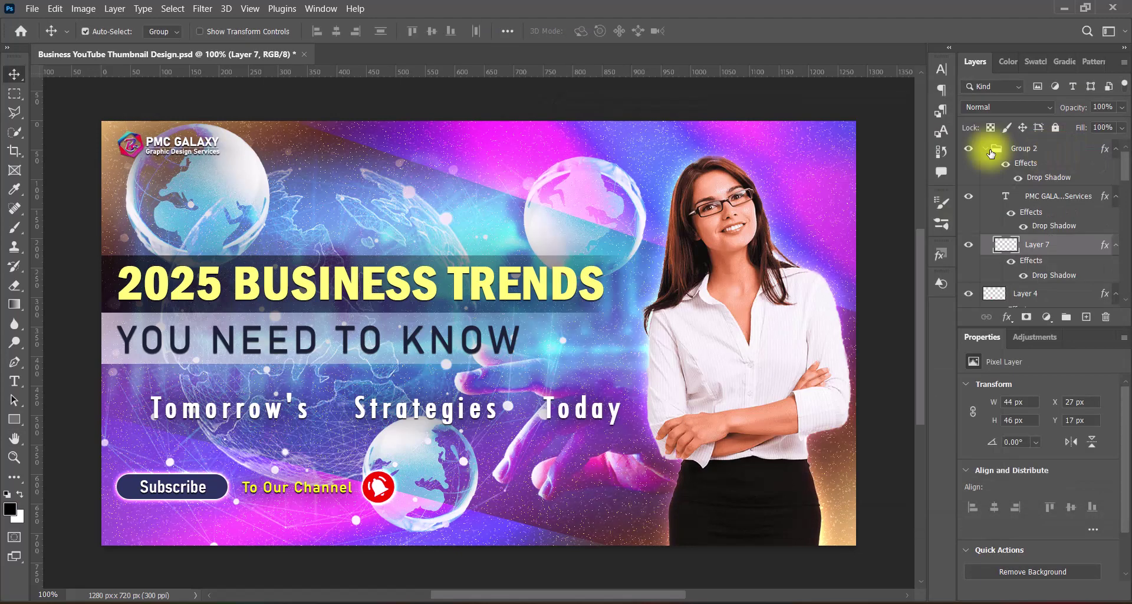
Step: Collapse the logo group, enlarge the logo slightly and save the document
left_click(986, 149)
key("ctrl+s")
key("ctrl+t")
left_click_drag(219, 158, 193, 148)
key("Return")
left_click(886, 266)
key("ctrl+s")
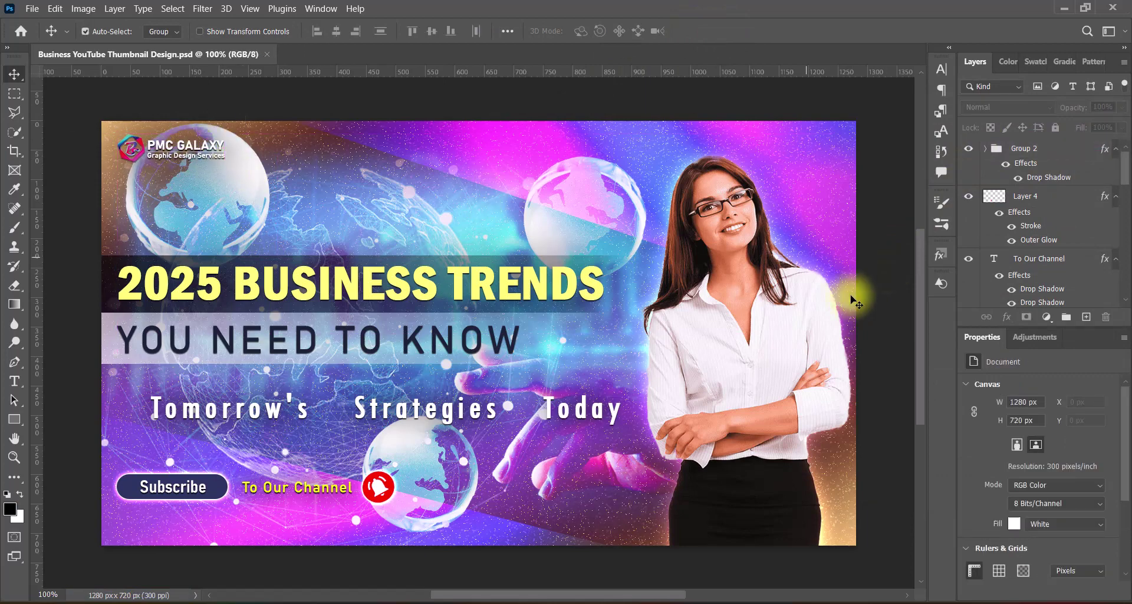
Step: Review the finished thumbnail at several magnifications, checking the headline, logo, businesswoman and Subscribe area
scroll(535, 337, "down", 3)
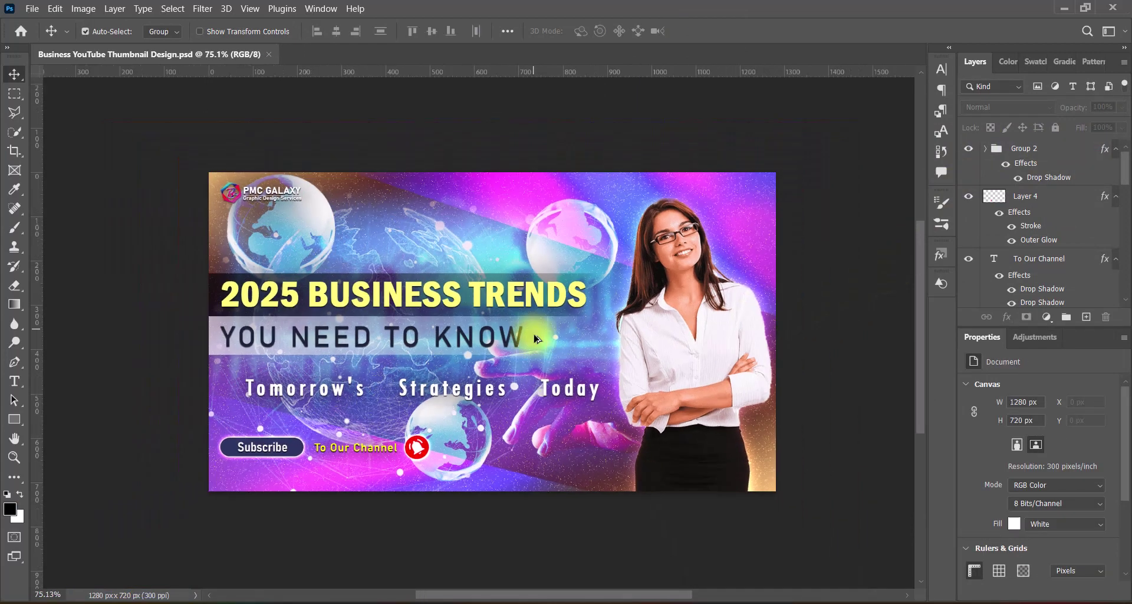
scroll(536, 336, "up", 4)
scroll(536, 339, "up", 1)
scroll(535, 339, "down", 2)
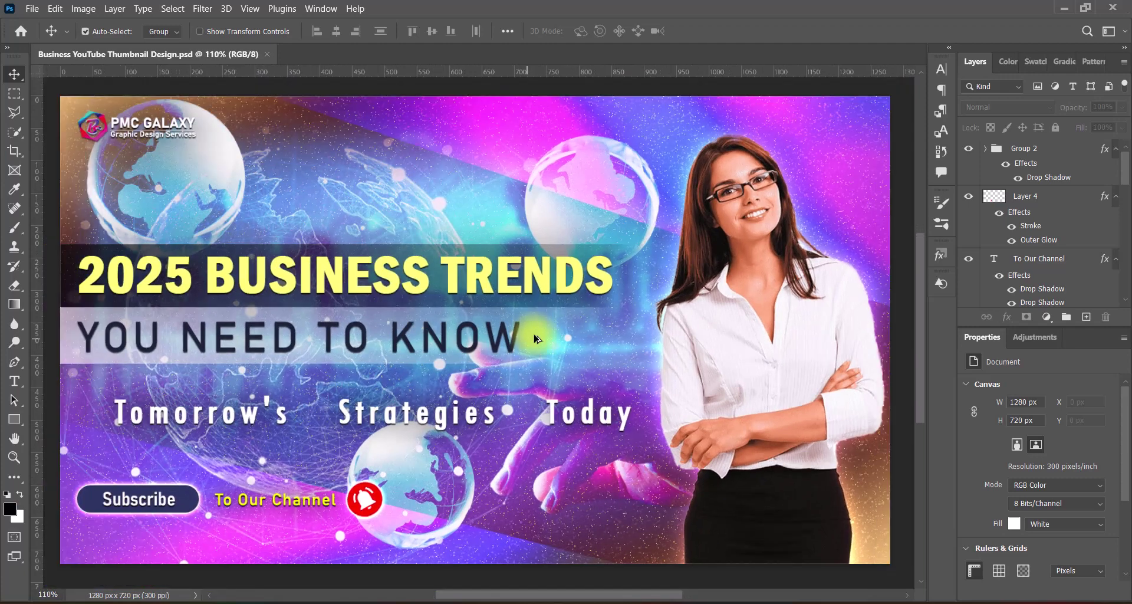
scroll(495, 357, "down", 4)
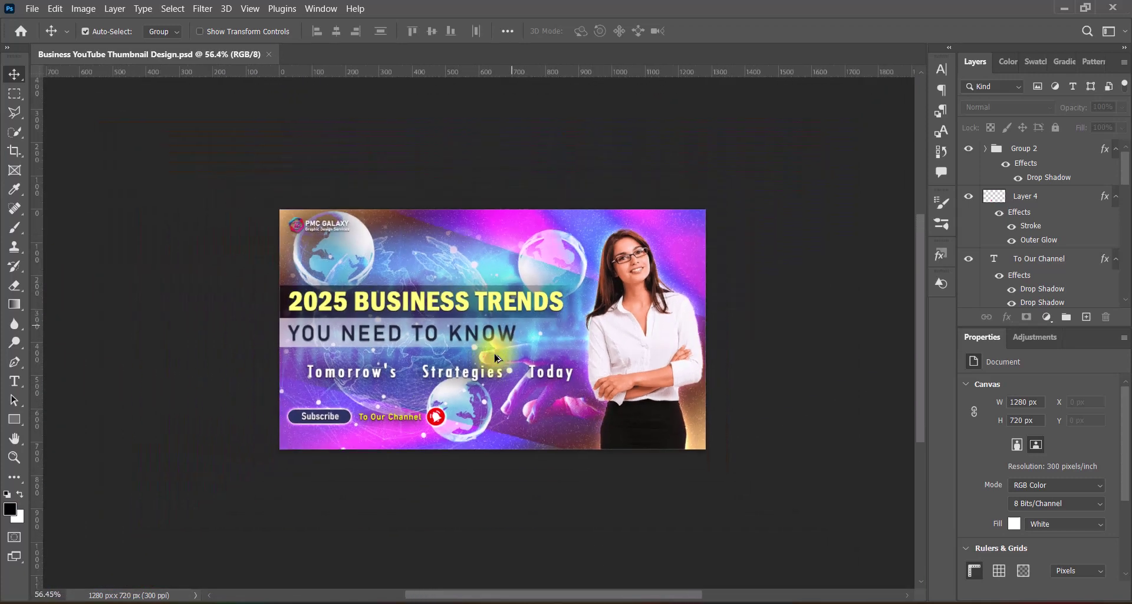
scroll(495, 357, "up", 4)
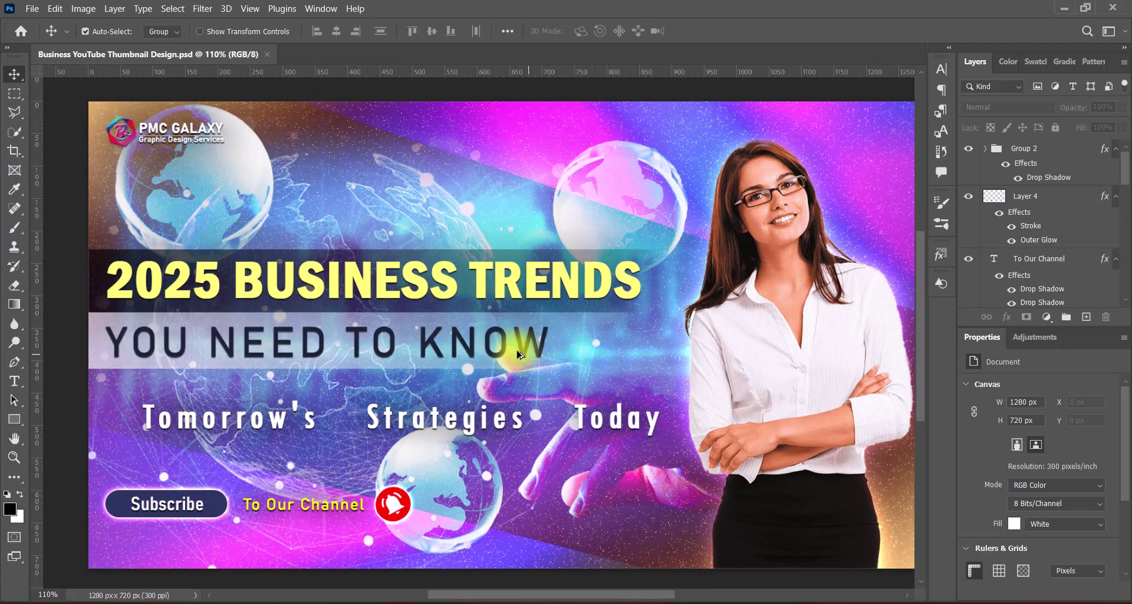
left_click_drag(563, 362, 543, 365)
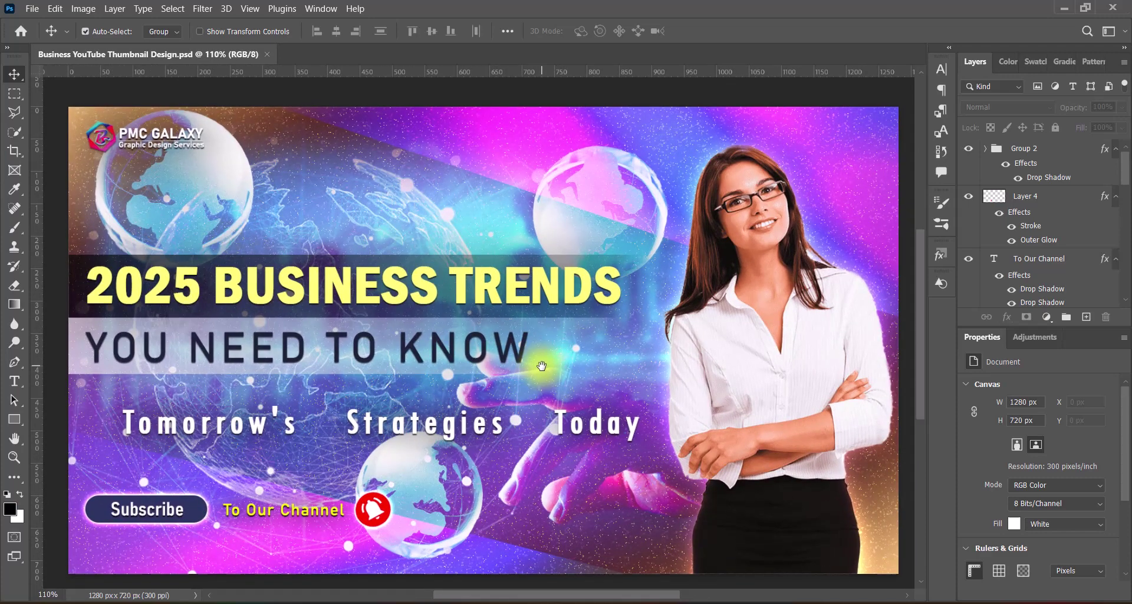
scroll(542, 364, "down", 1)
scroll(542, 365, "down", 1)
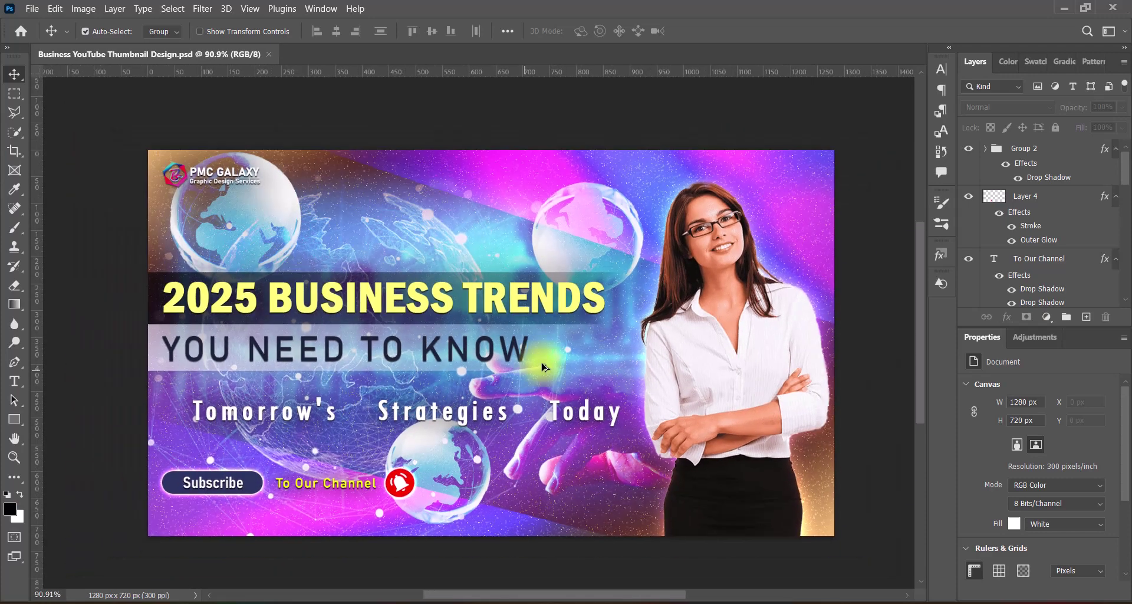
scroll(542, 363, "down", 1)
scroll(530, 333, "up", 1)
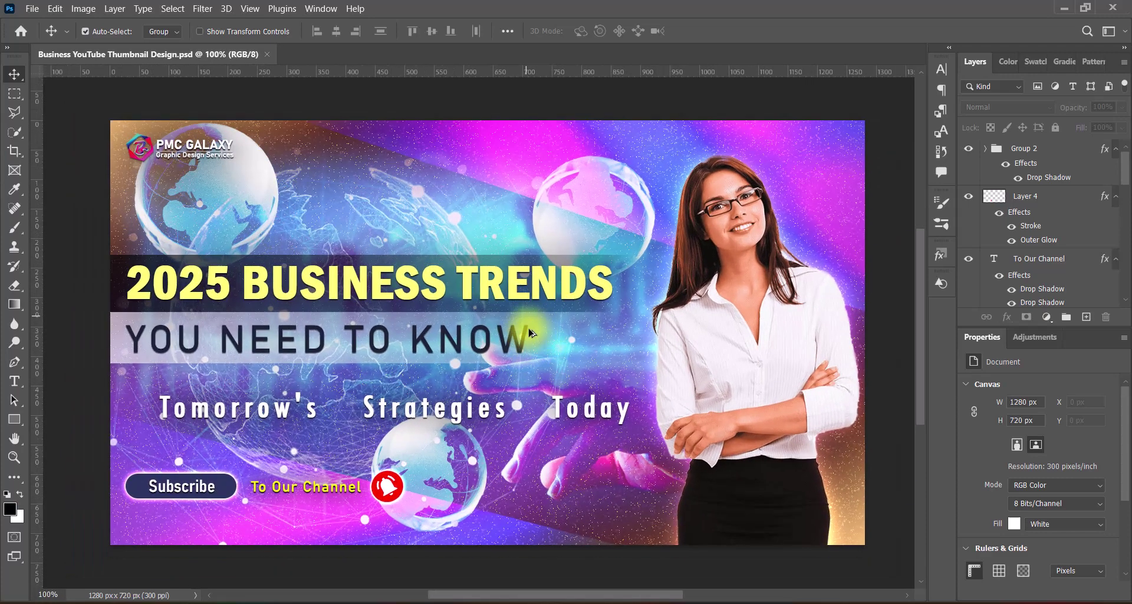